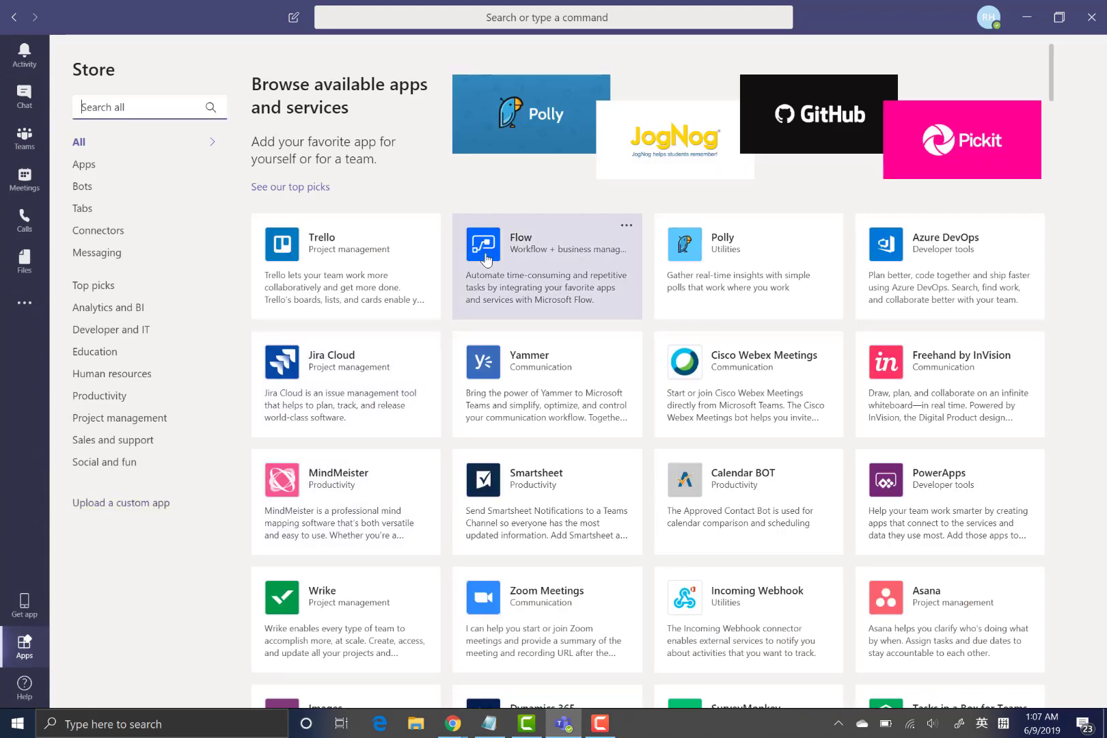
# - Search the Teams app Store for 'yeeflow'
pyautogui.scroll(-2, 556, 378)
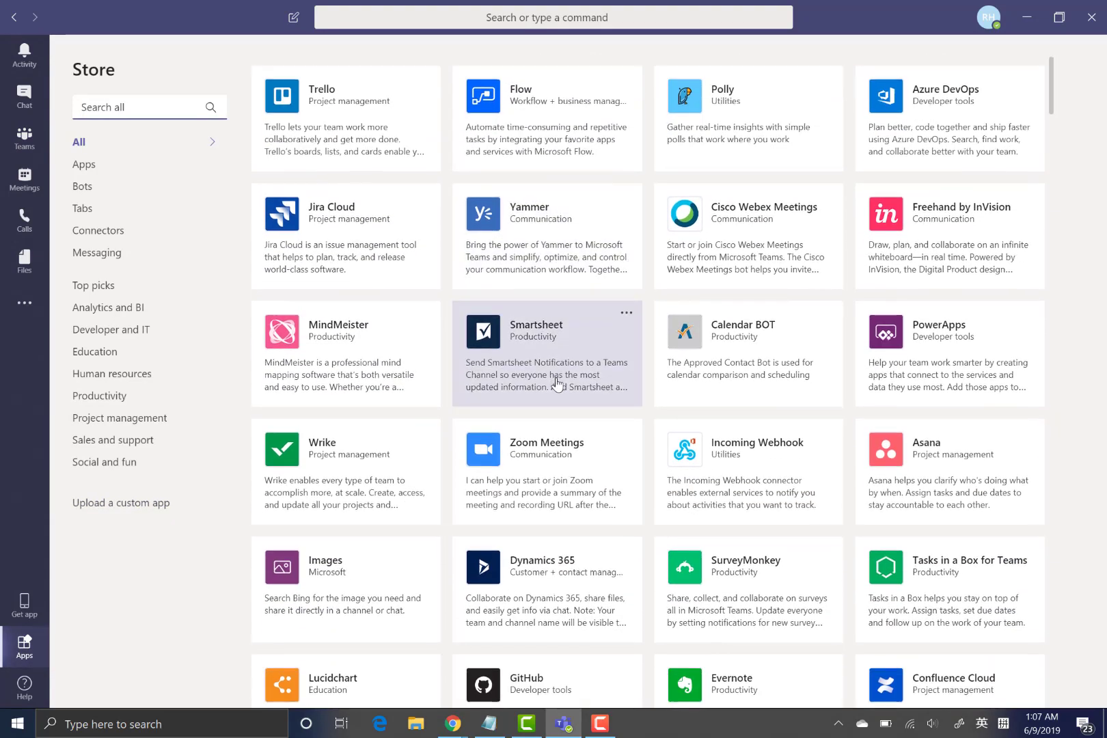
pyautogui.scroll(-4, 556, 378)
pyautogui.scroll(6, 383, 287)
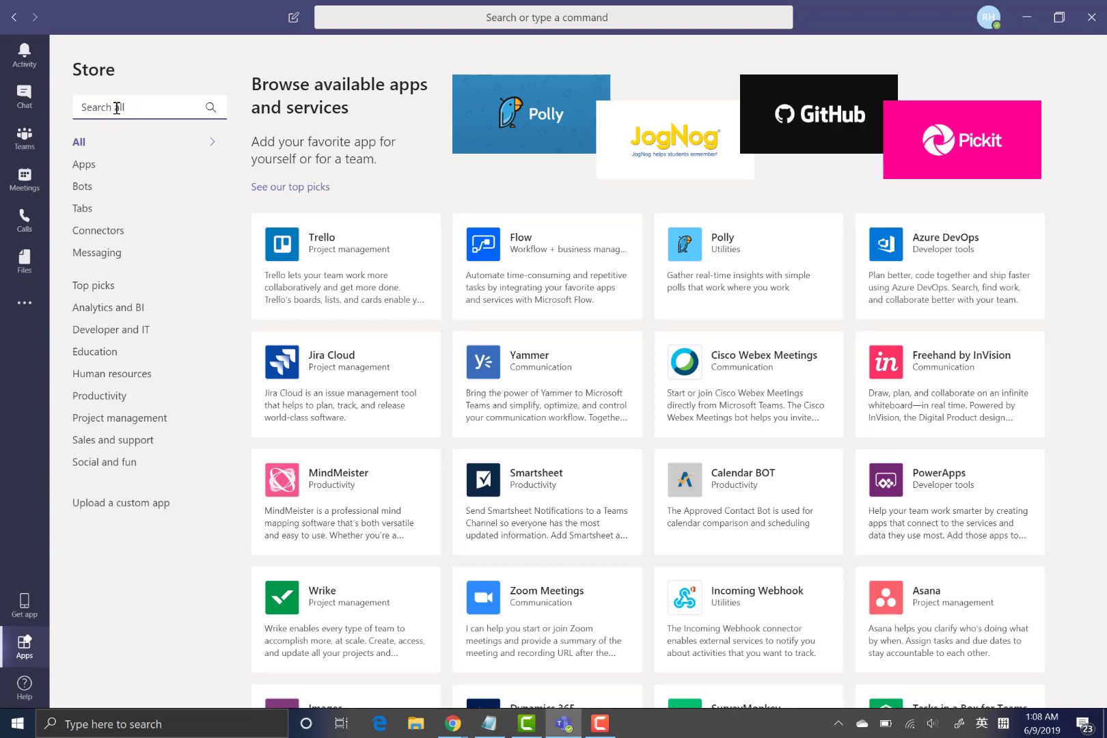
pyautogui.write('yeeflow')
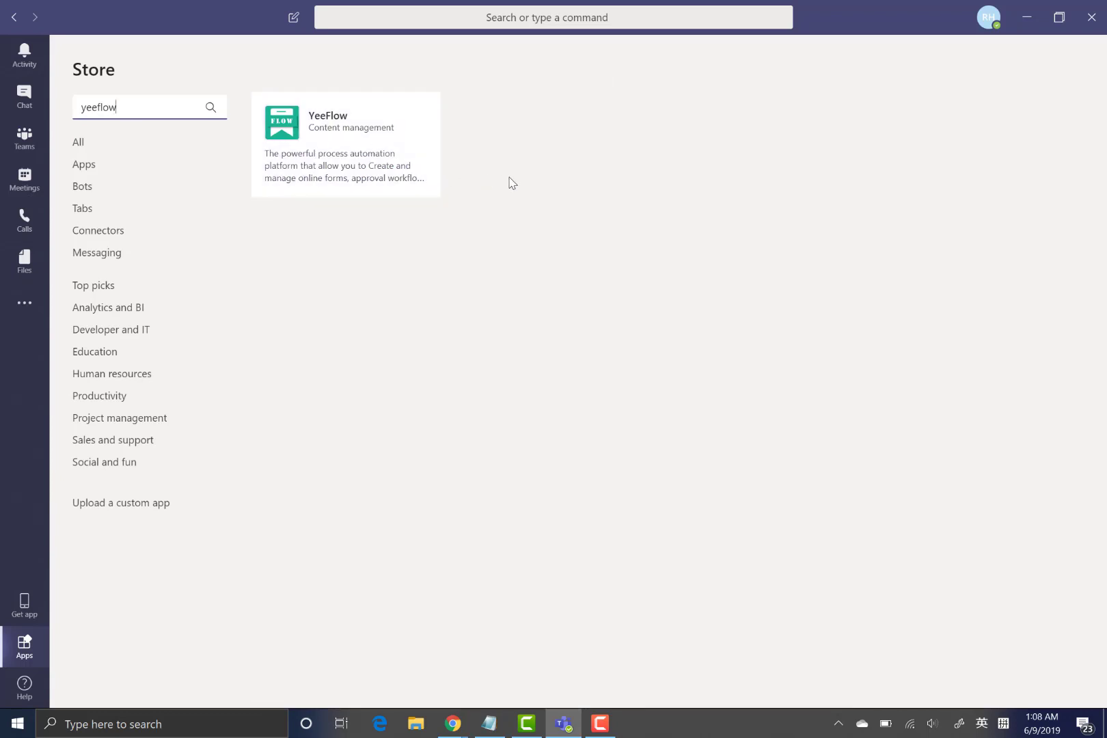
# - Install the YeeFlow app for yourself and open its personal bot conversation
pyautogui.click(343, 145)
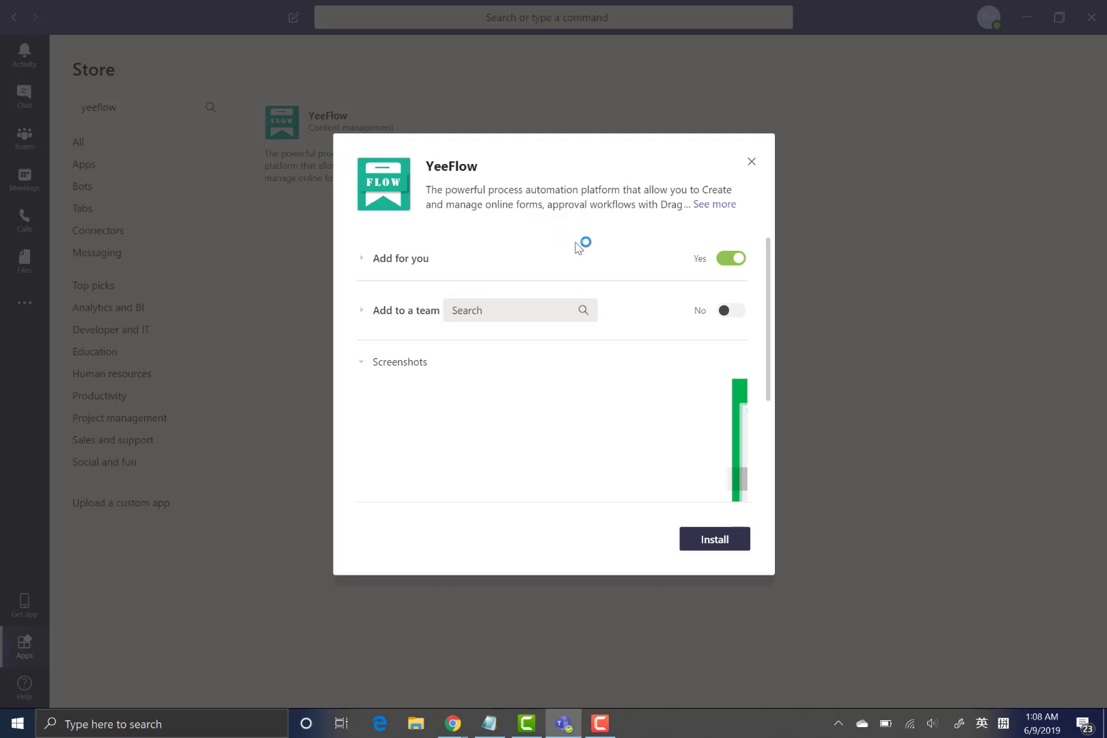
pyautogui.click(712, 543)
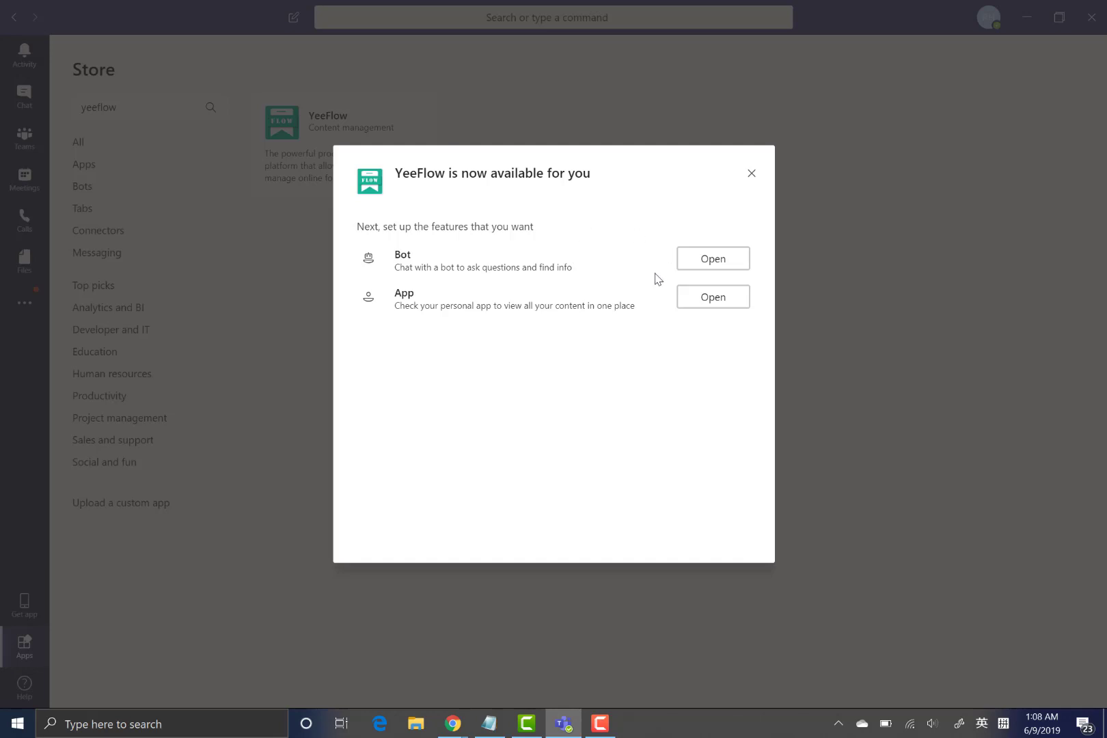
pyautogui.click(711, 301)
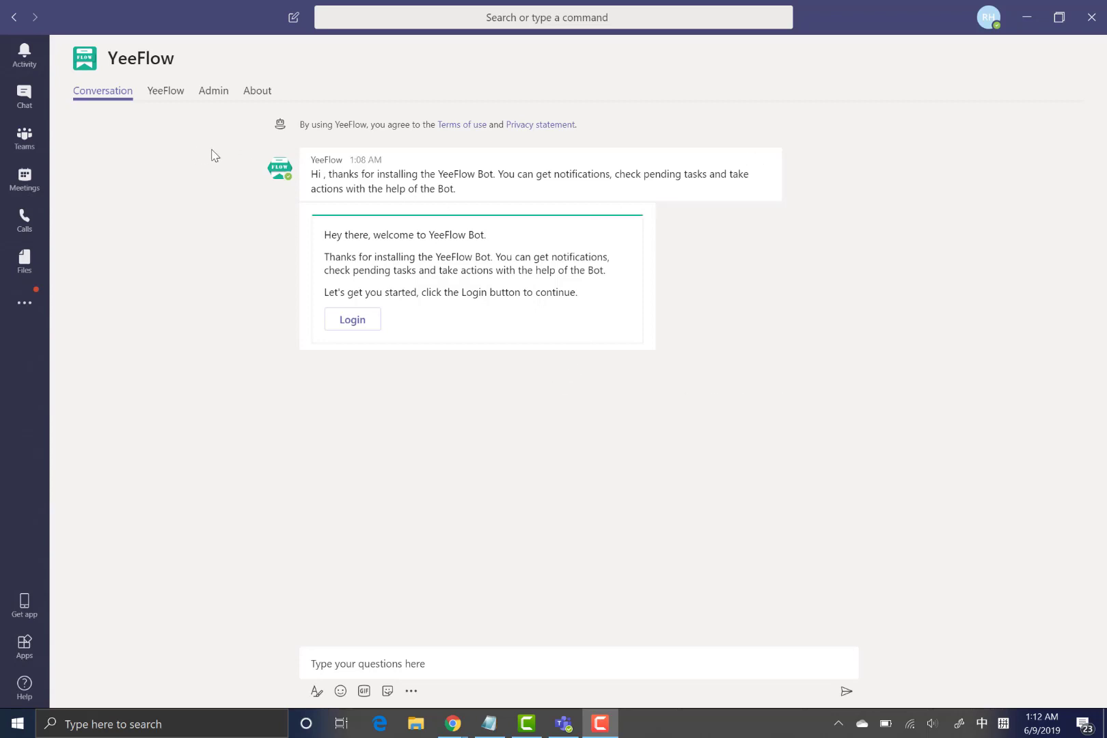
# - Sign in to YeeFlow with the work account password and choose to stay signed in
pyautogui.click(173, 104)
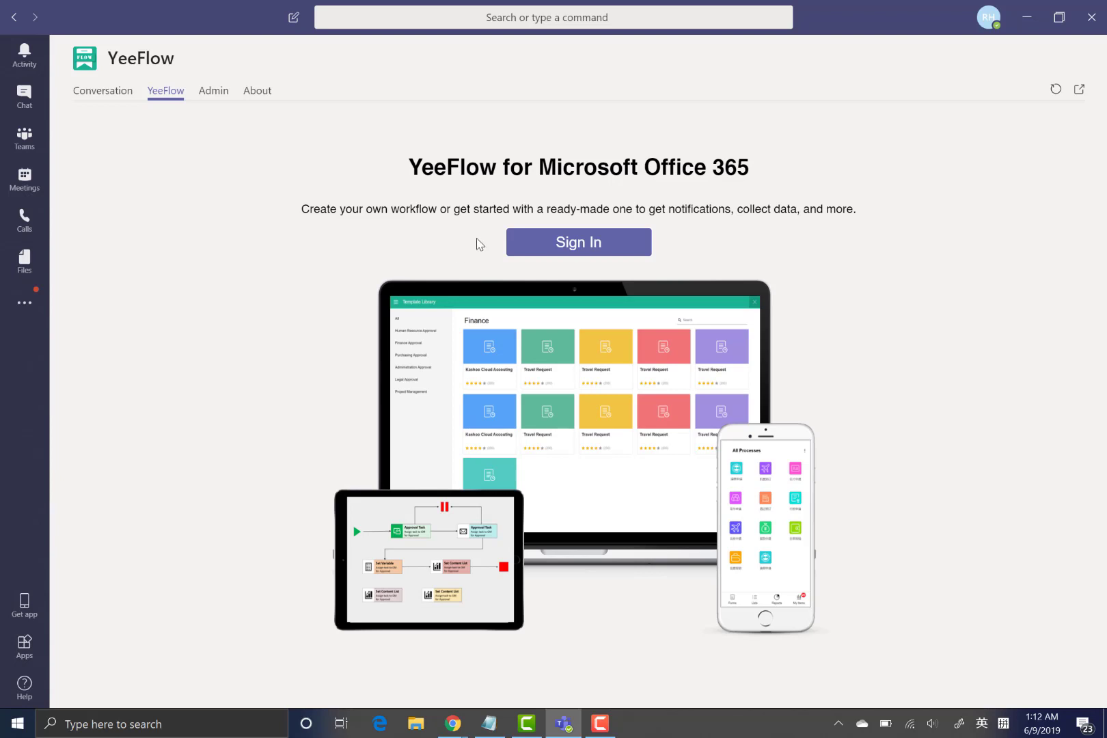
pyautogui.click(580, 253)
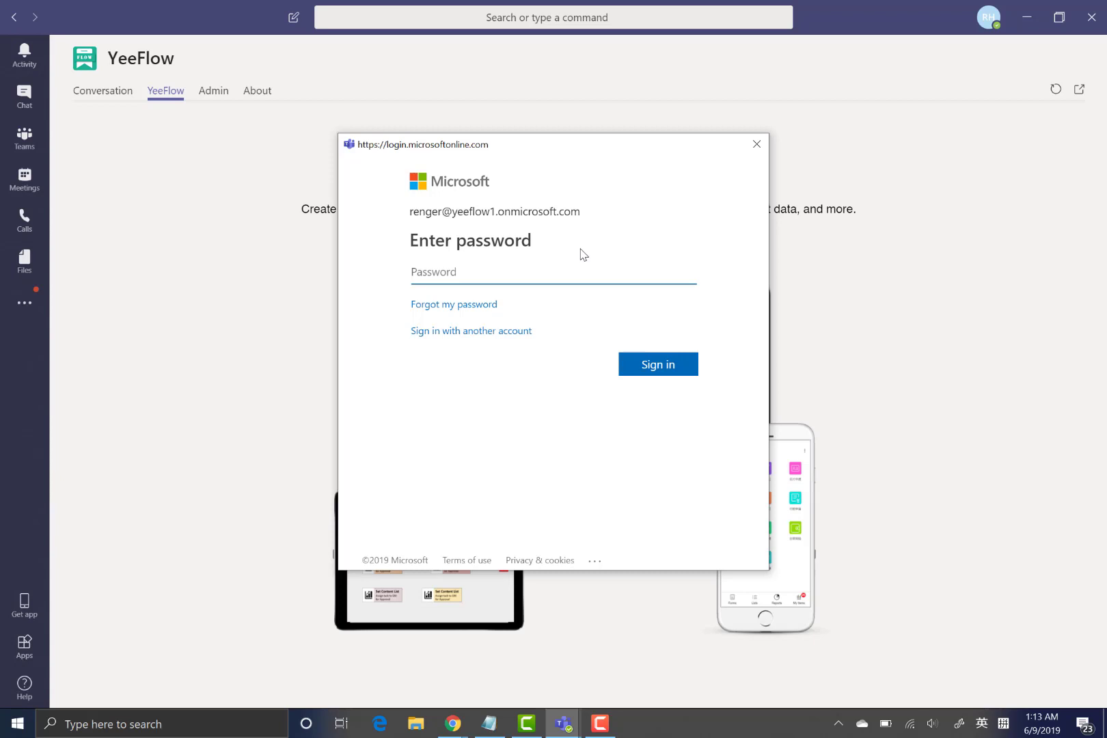
pyautogui.write('********')
pyautogui.press('Return')
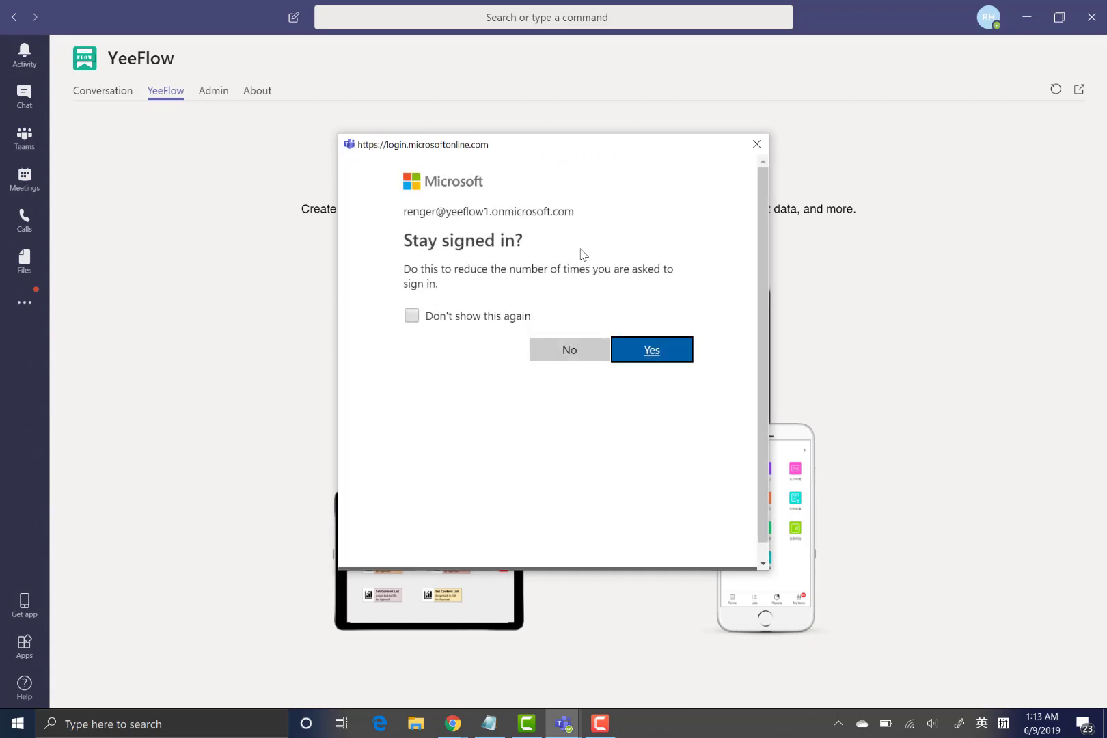
pyautogui.click(651, 350)
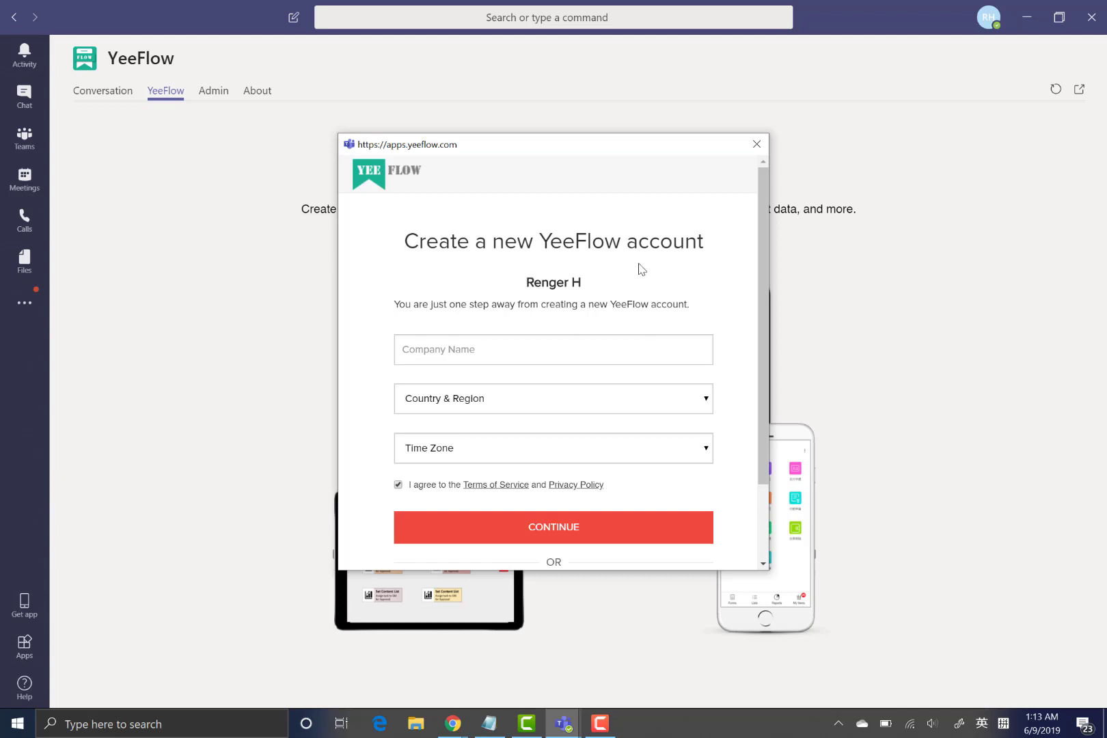
# - Create the account with company 'YeeFlow Demo 002', Albania, and (UTC-08:00) Baja California time zone
pyautogui.scroll(-3, 641, 268)
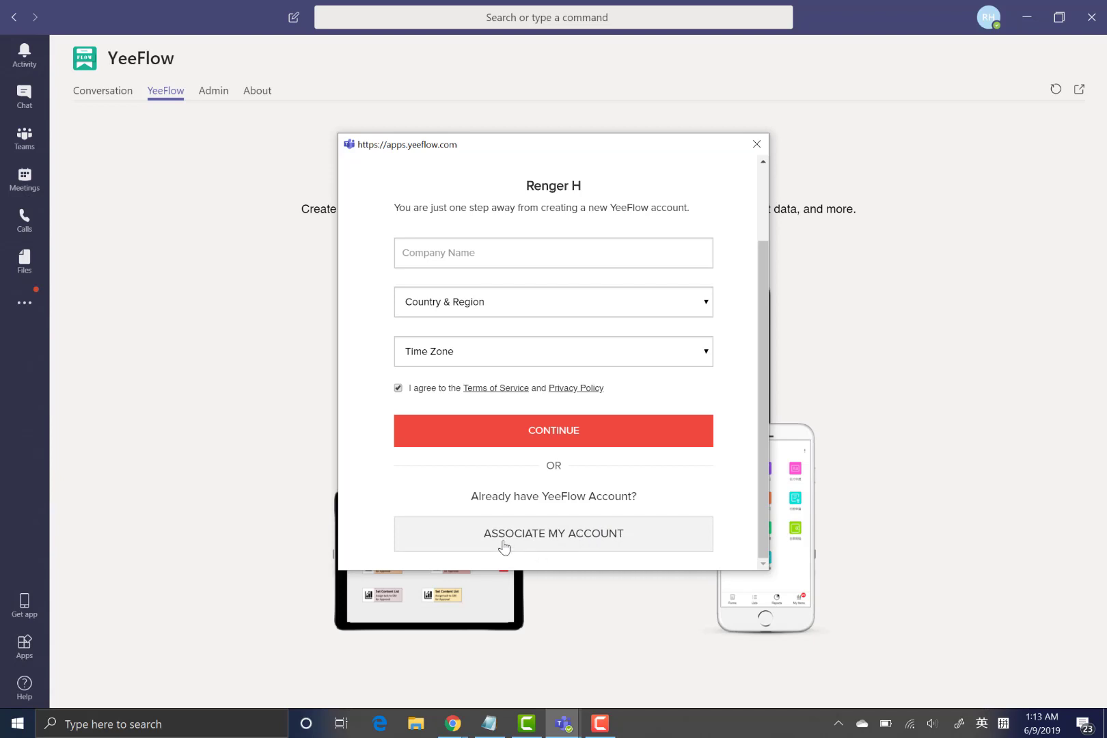
pyautogui.scroll(3, 668, 508)
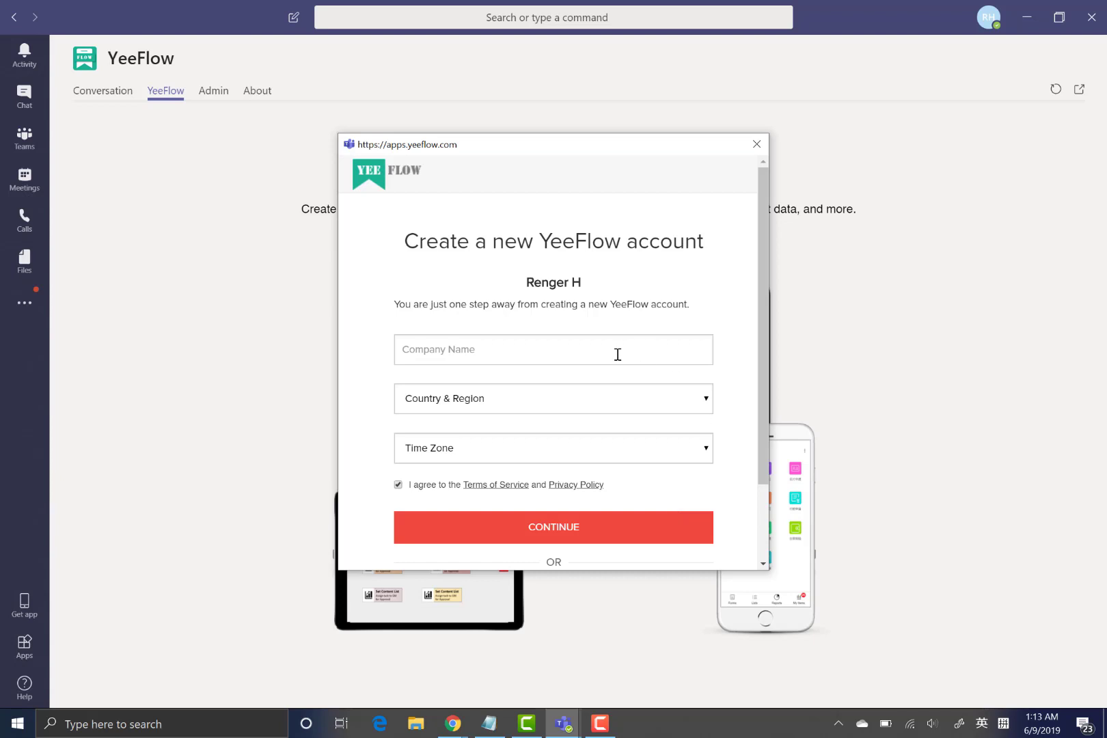
pyautogui.click(464, 356)
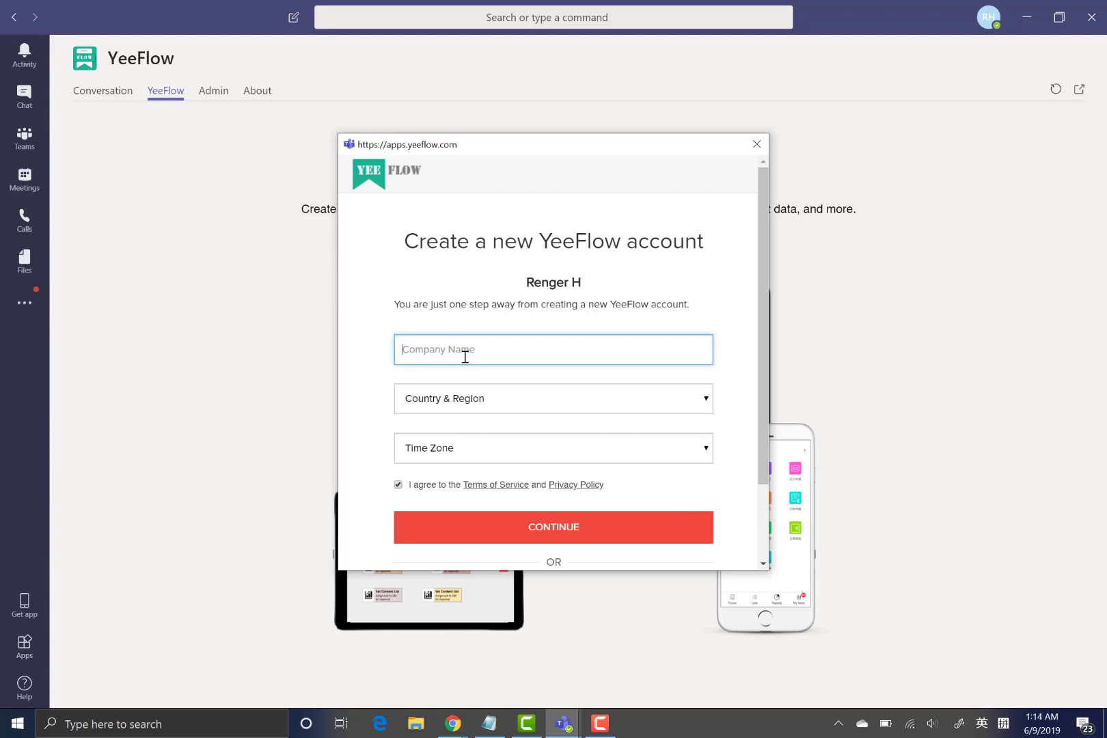
pyautogui.write('YeeFlow Demo 002')
pyautogui.click(521, 405)
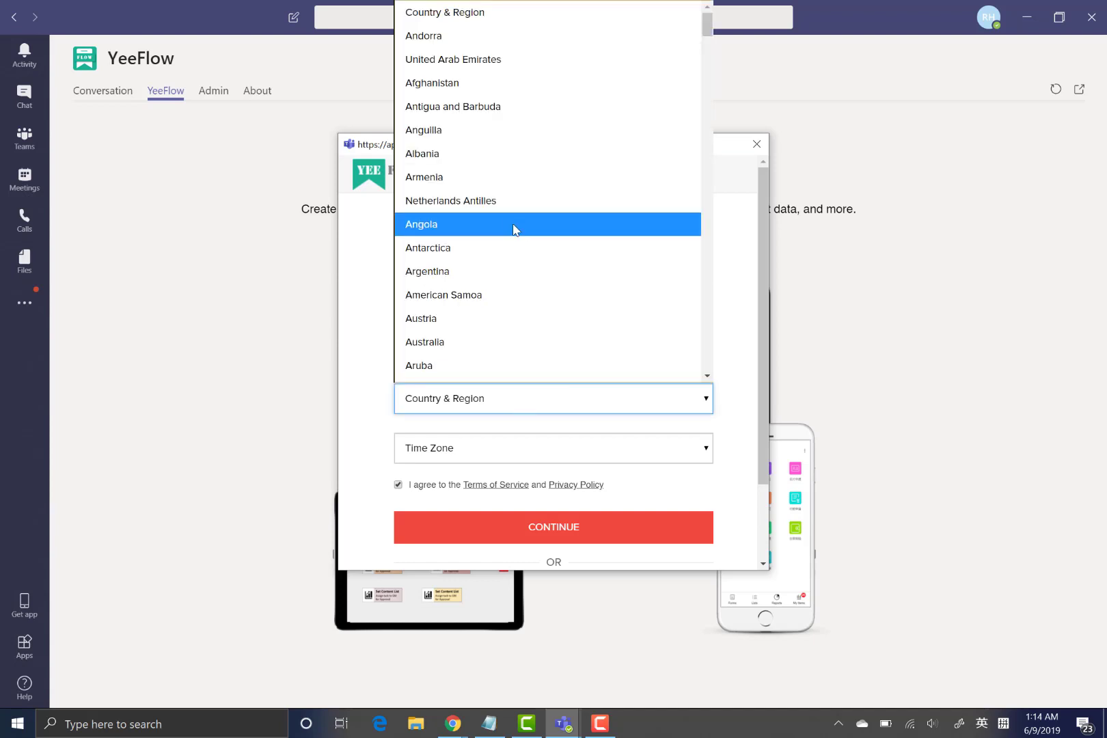
pyautogui.click(477, 153)
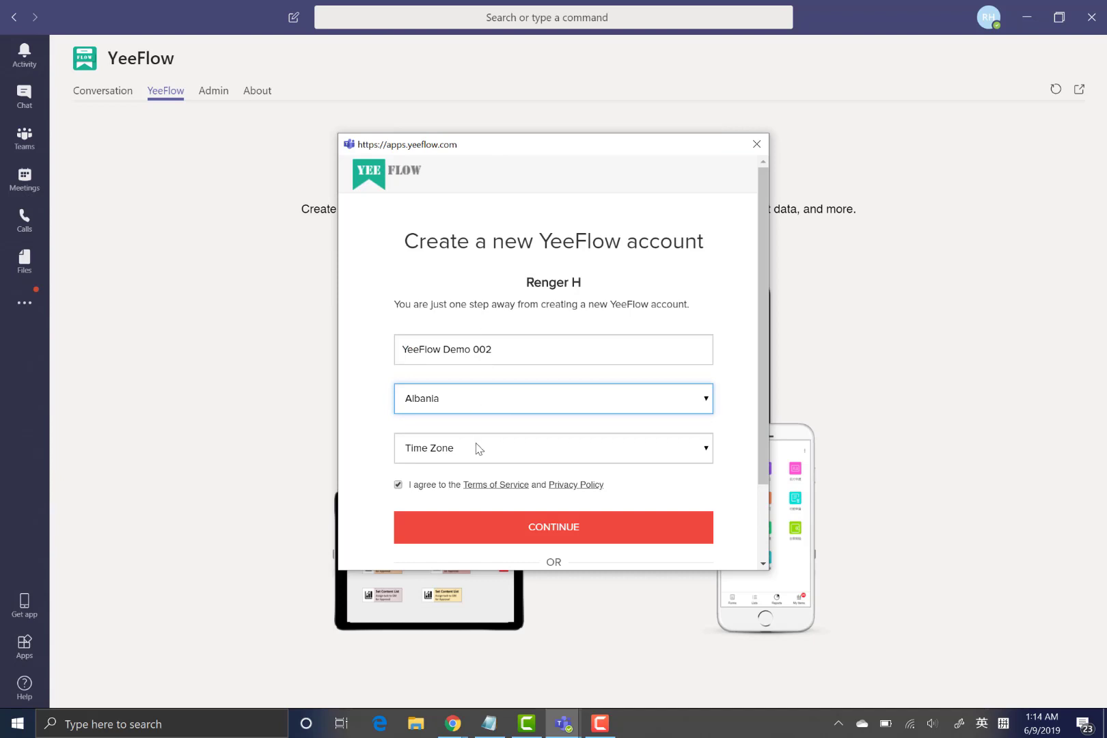
pyautogui.click(478, 449)
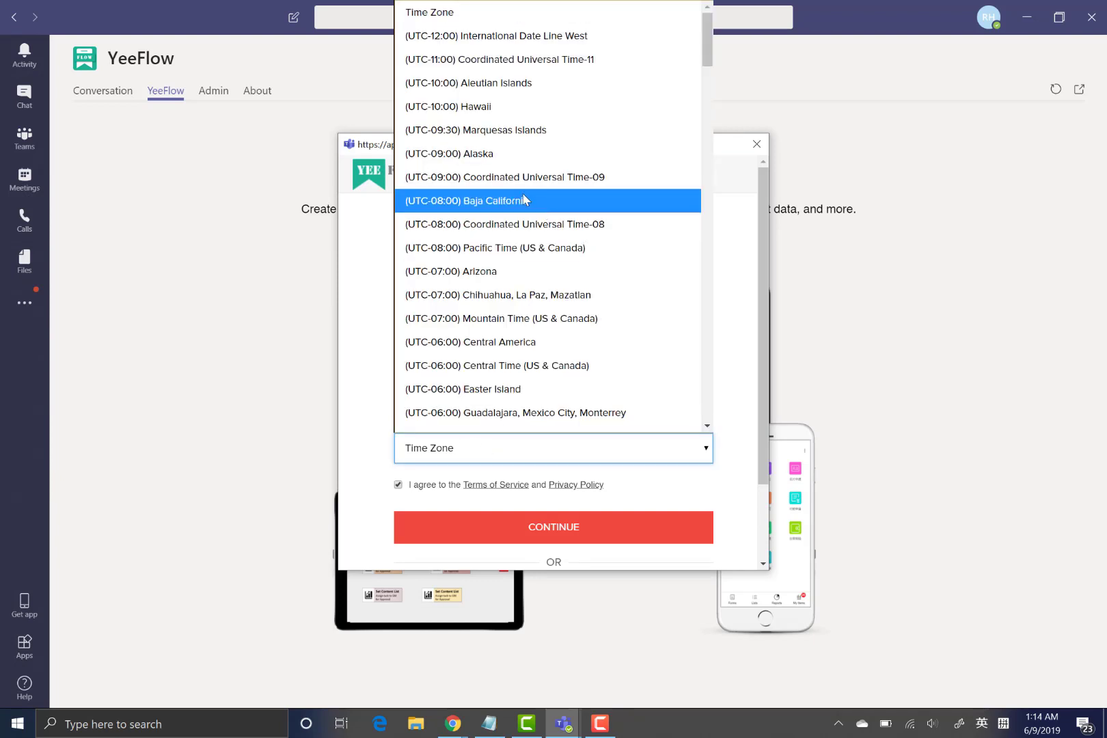
pyautogui.click(523, 200)
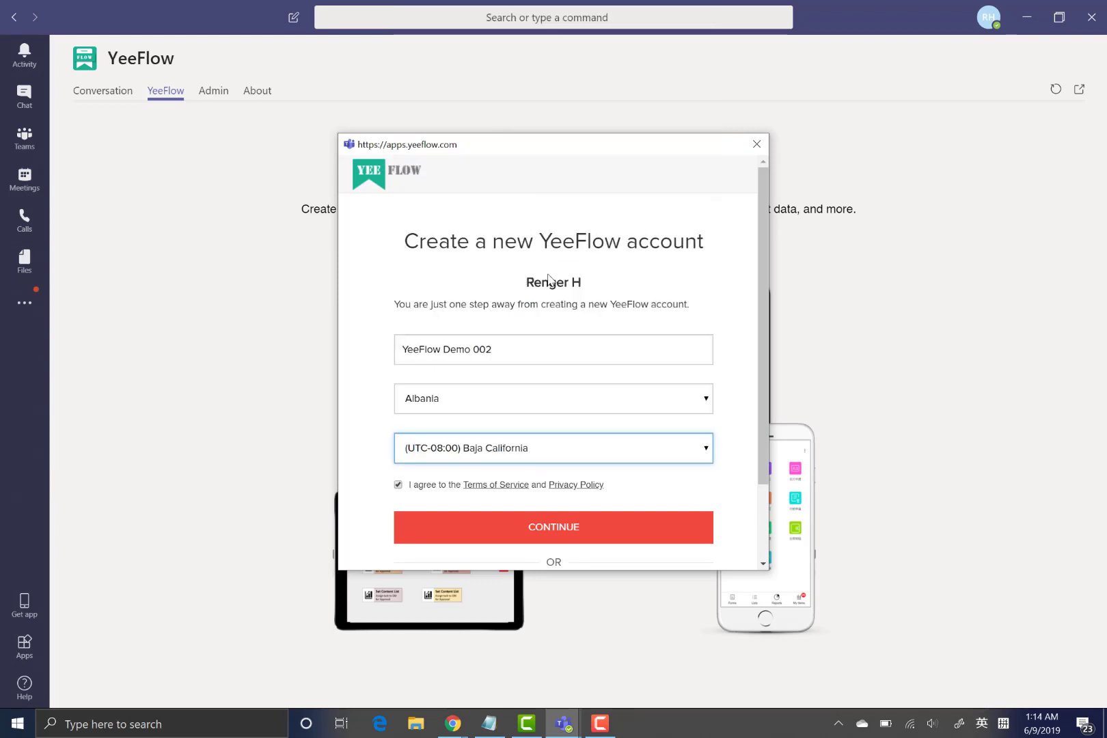
pyautogui.click(564, 535)
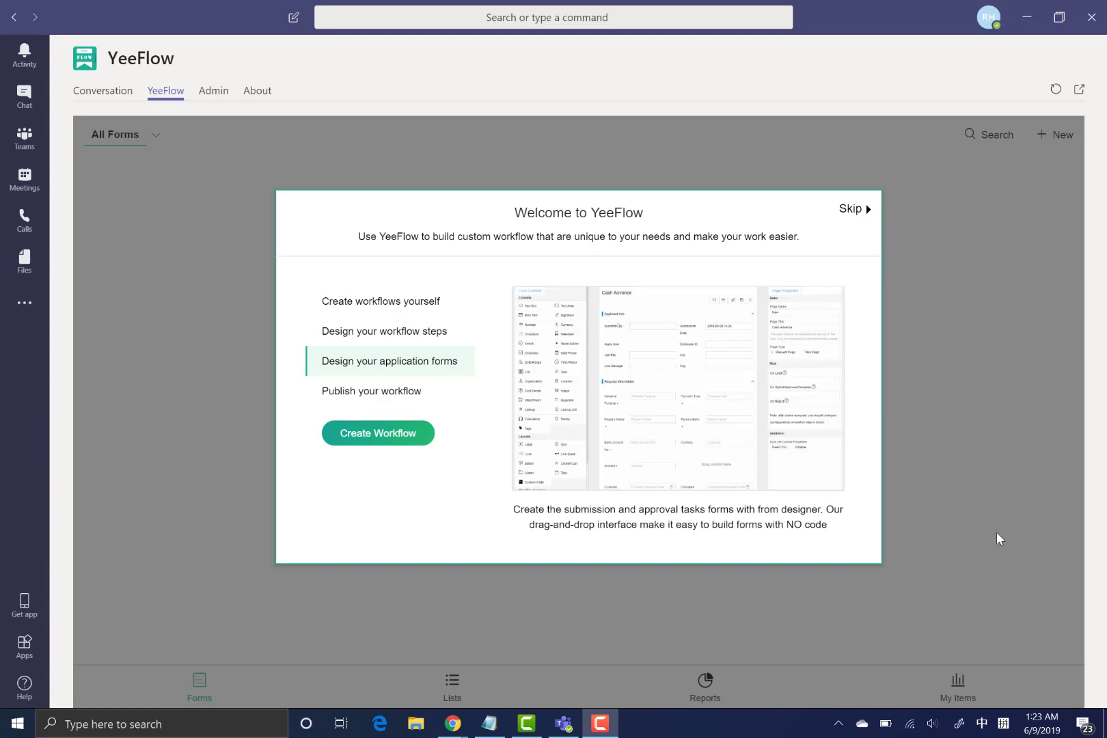
# - Skip the welcome tour, browse Lists, Reports and My Items, then close My Items
pyautogui.click(862, 215)
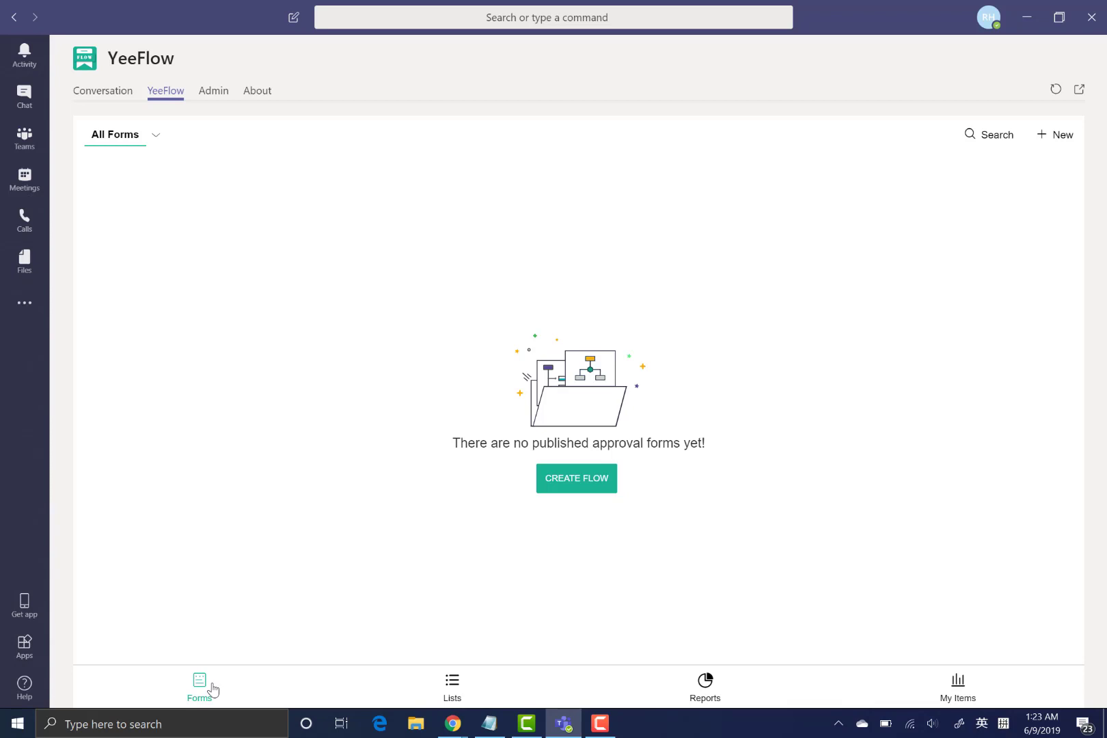
pyautogui.click(462, 687)
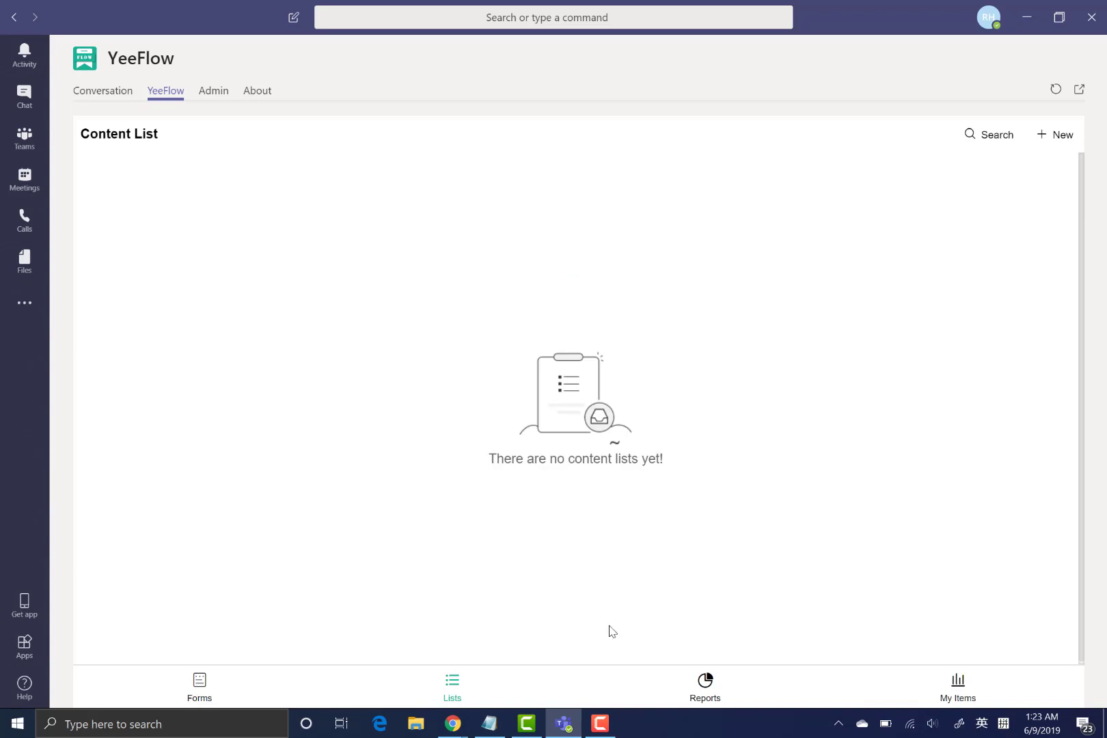
pyautogui.click(706, 691)
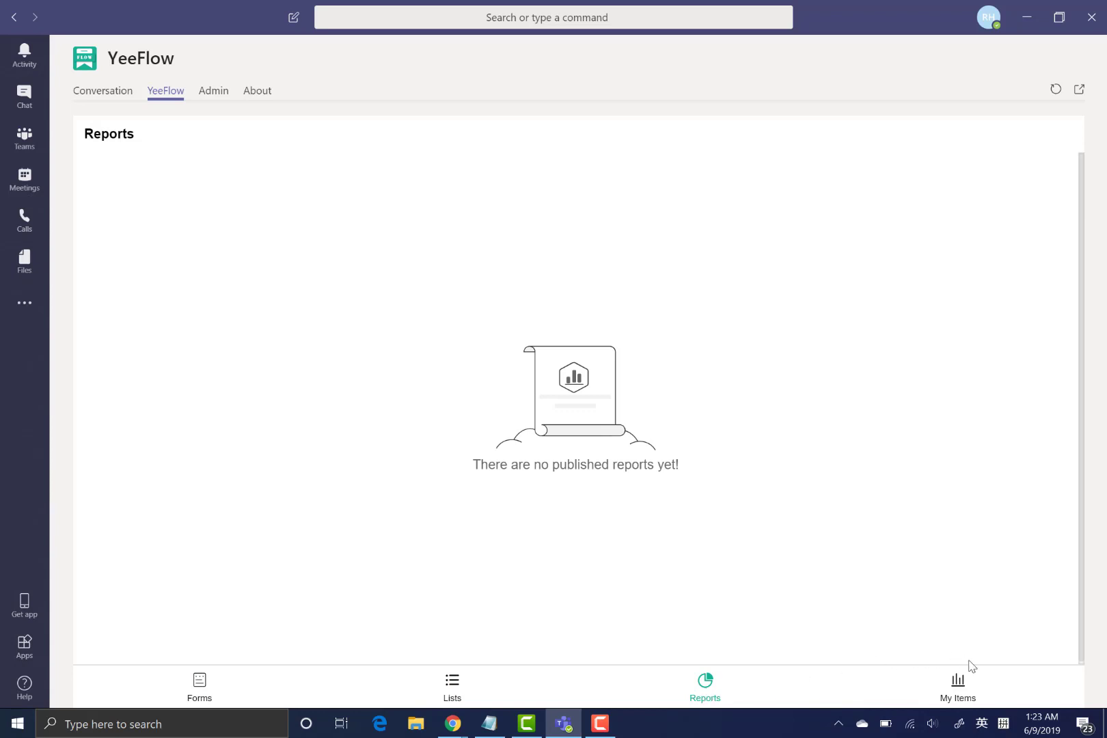
pyautogui.click(967, 691)
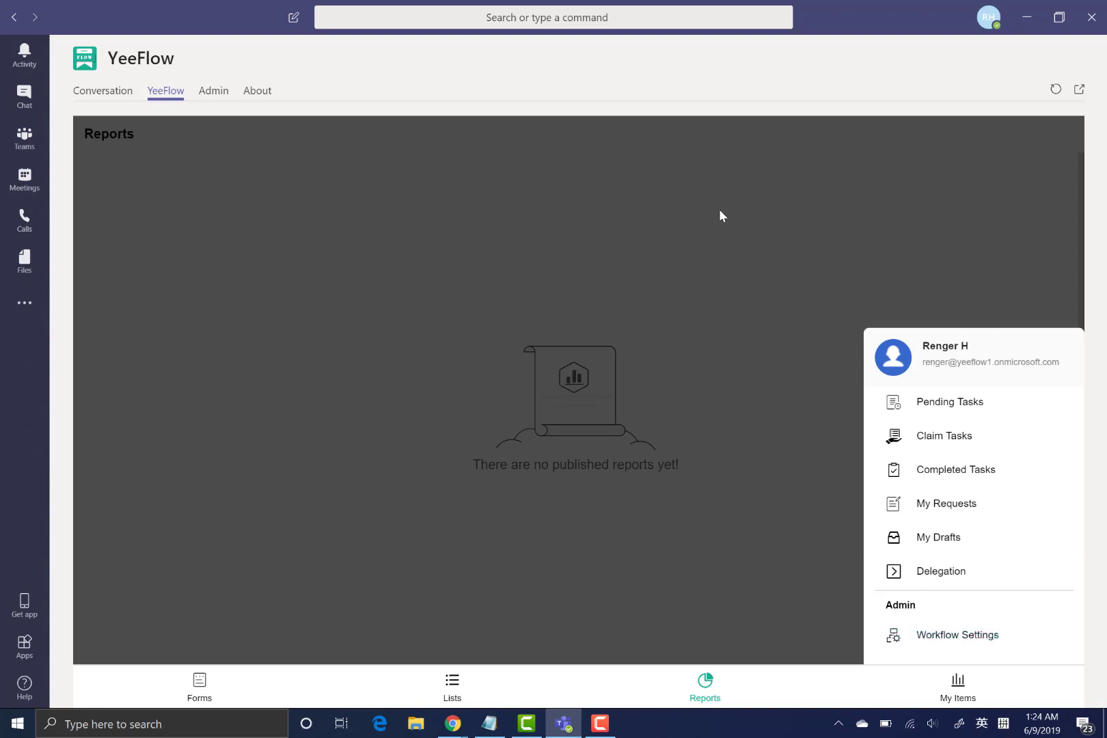
pyautogui.click(459, 300)
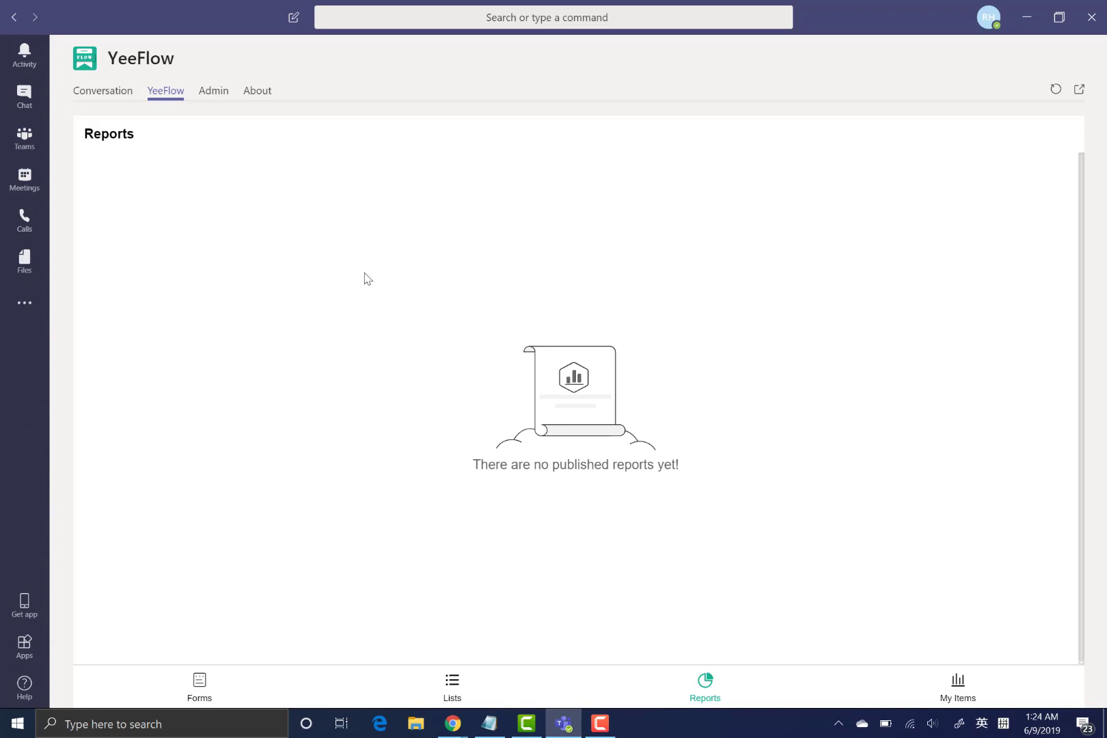
# - Open Admin > Company Information and scroll through YeeFlow Demo 002's Organization Profile
pyautogui.click(218, 96)
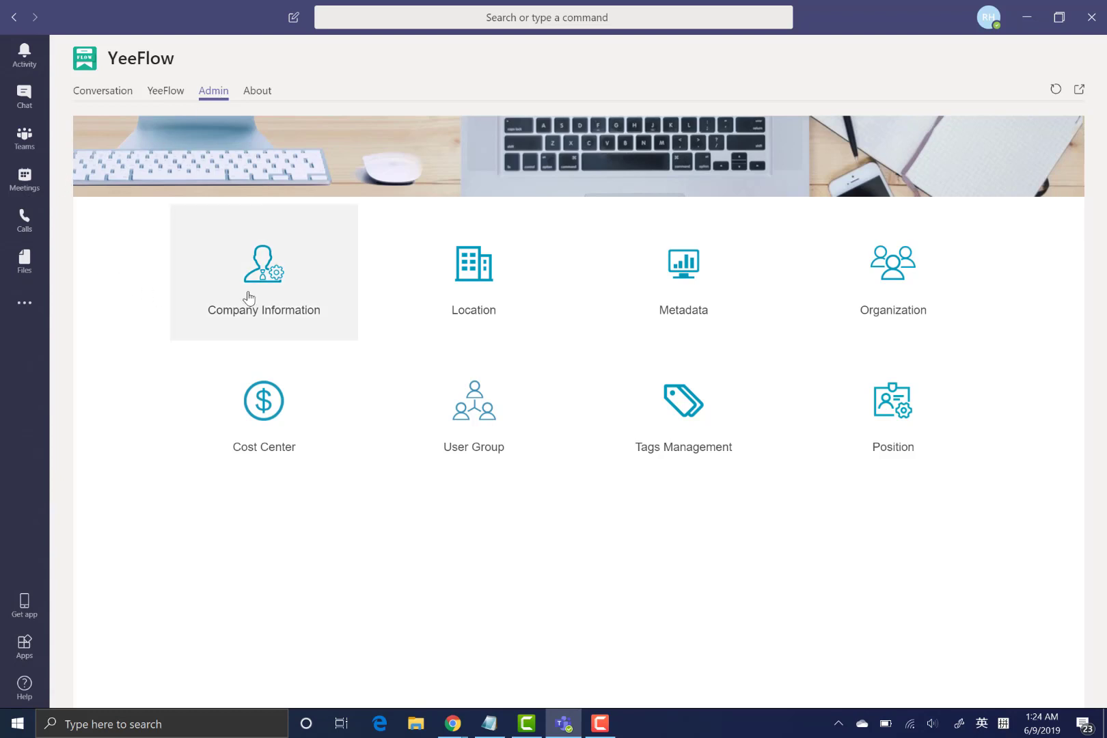
pyautogui.click(272, 284)
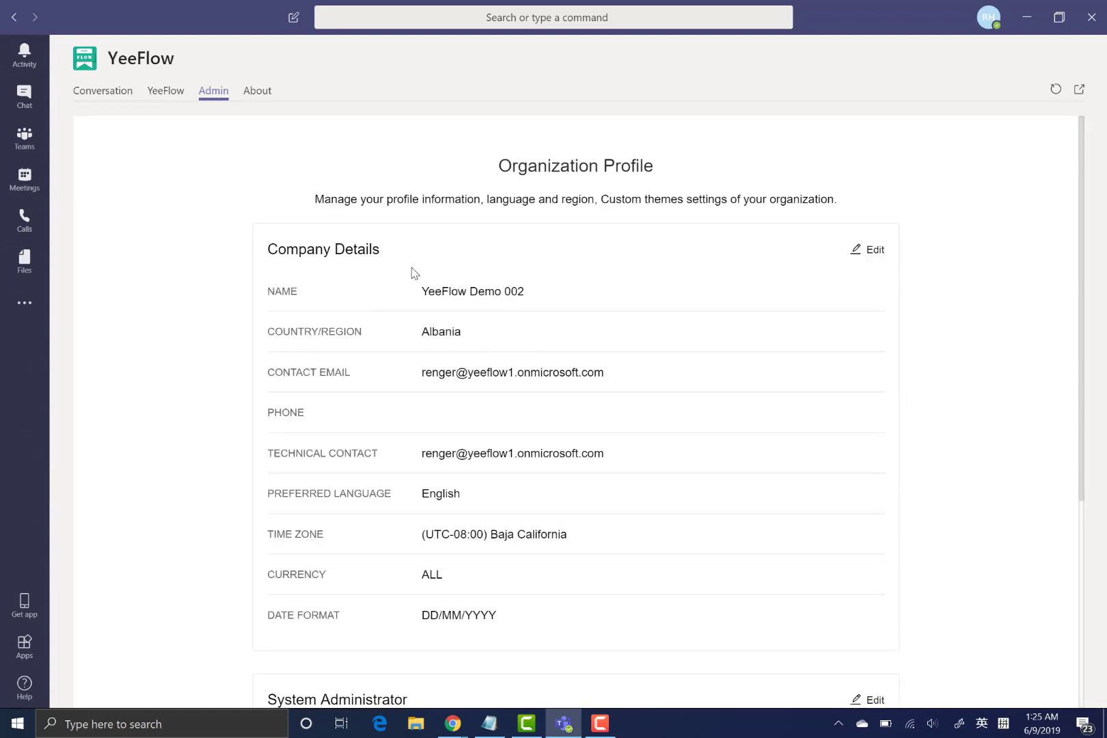
pyautogui.scroll(-5, 412, 298)
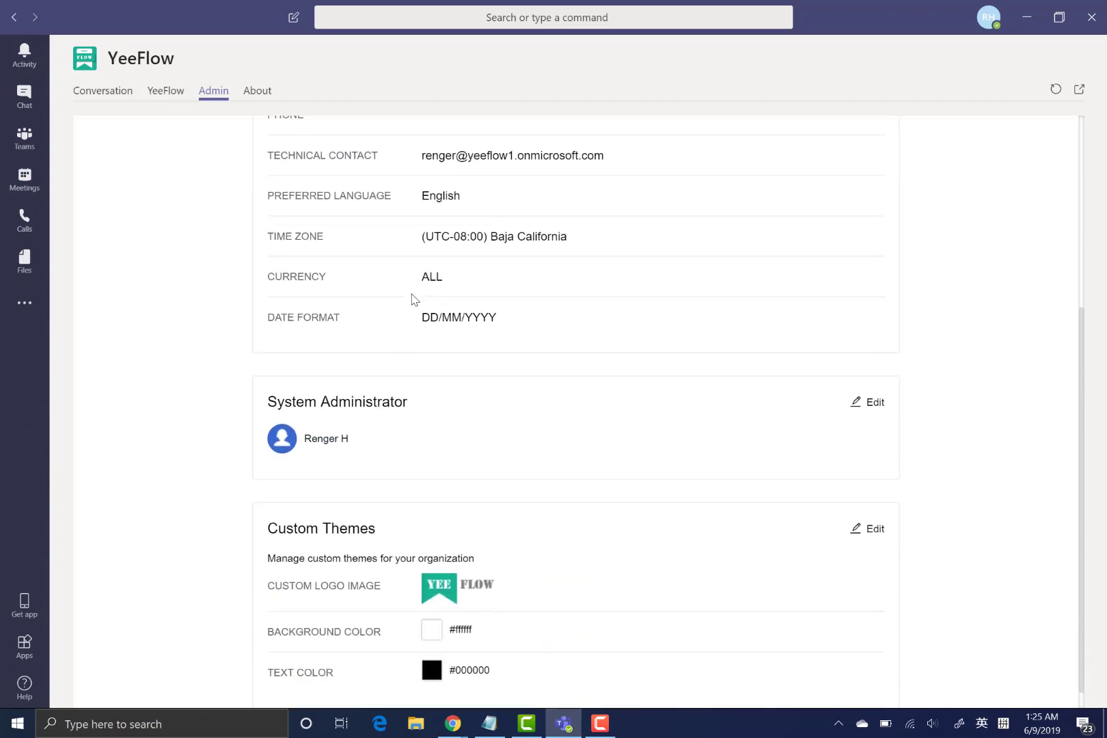
pyautogui.scroll(-1, 412, 301)
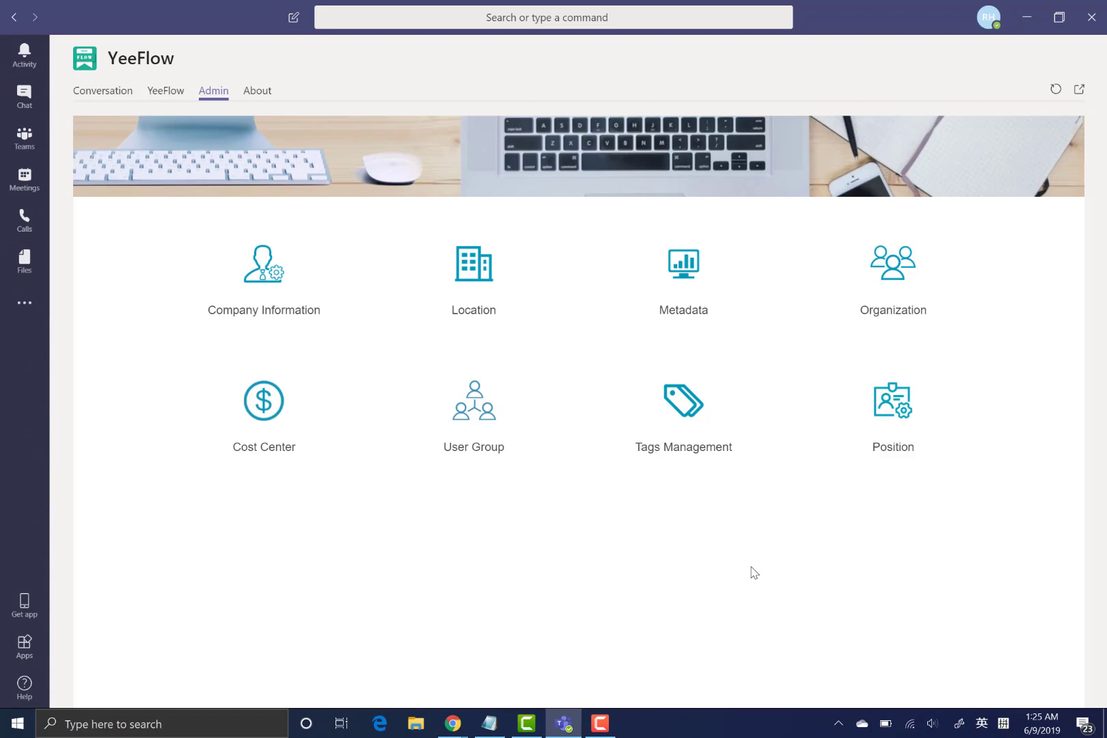
# - Add a location named Demo Local with ID 001, then return to the Admin home page
pyautogui.click(504, 297)
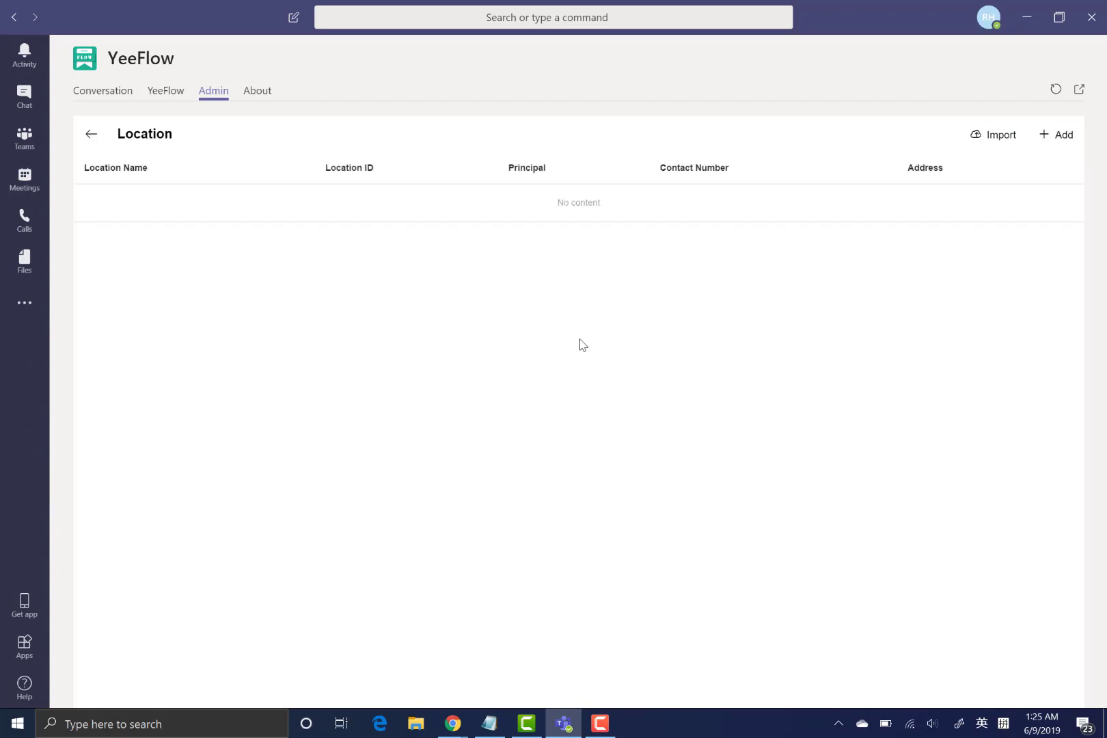
pyautogui.click(1066, 137)
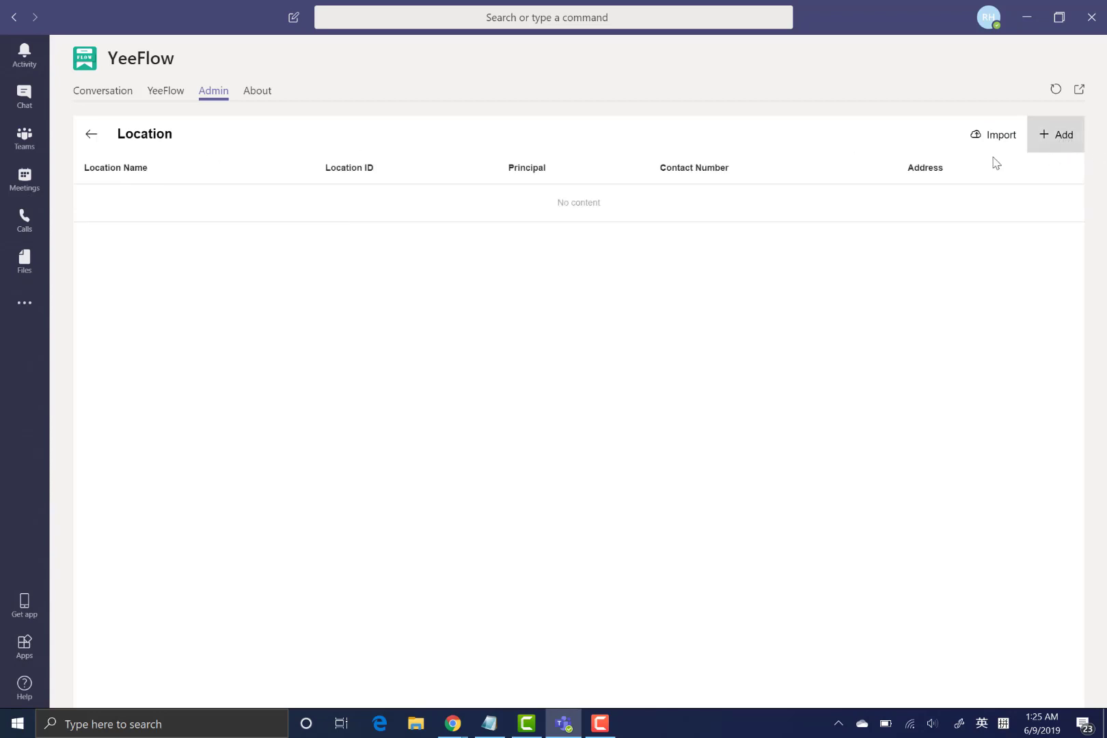
pyautogui.click(574, 251)
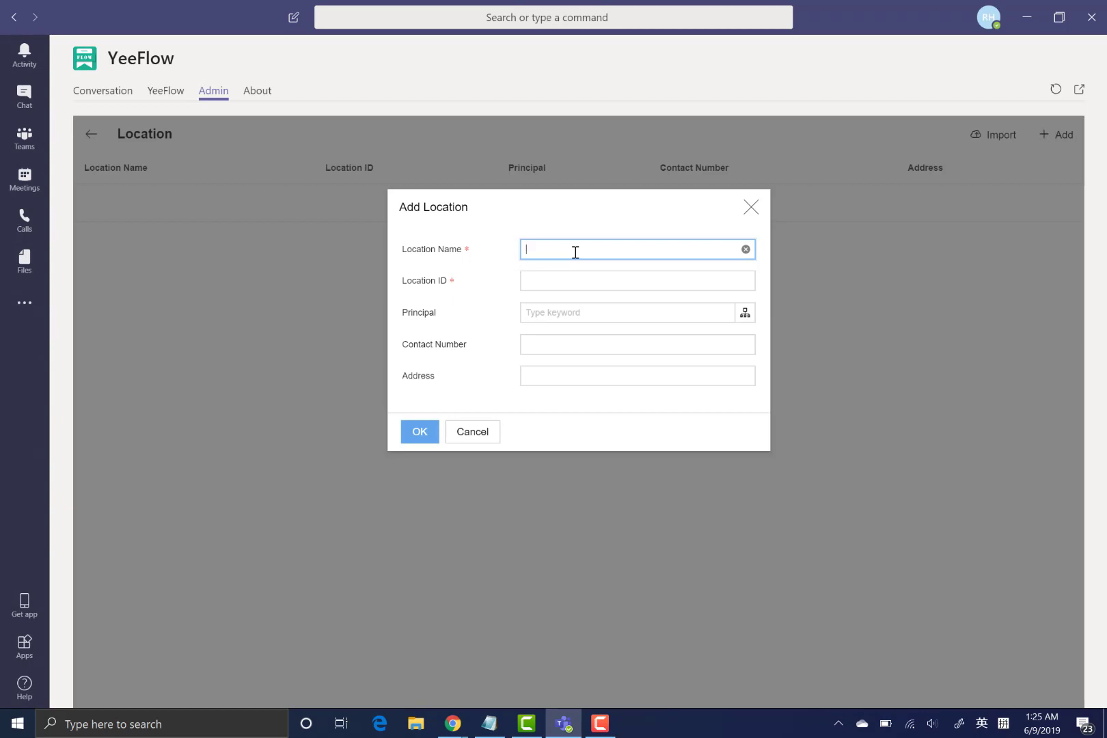
pyautogui.write('Demo Locat')
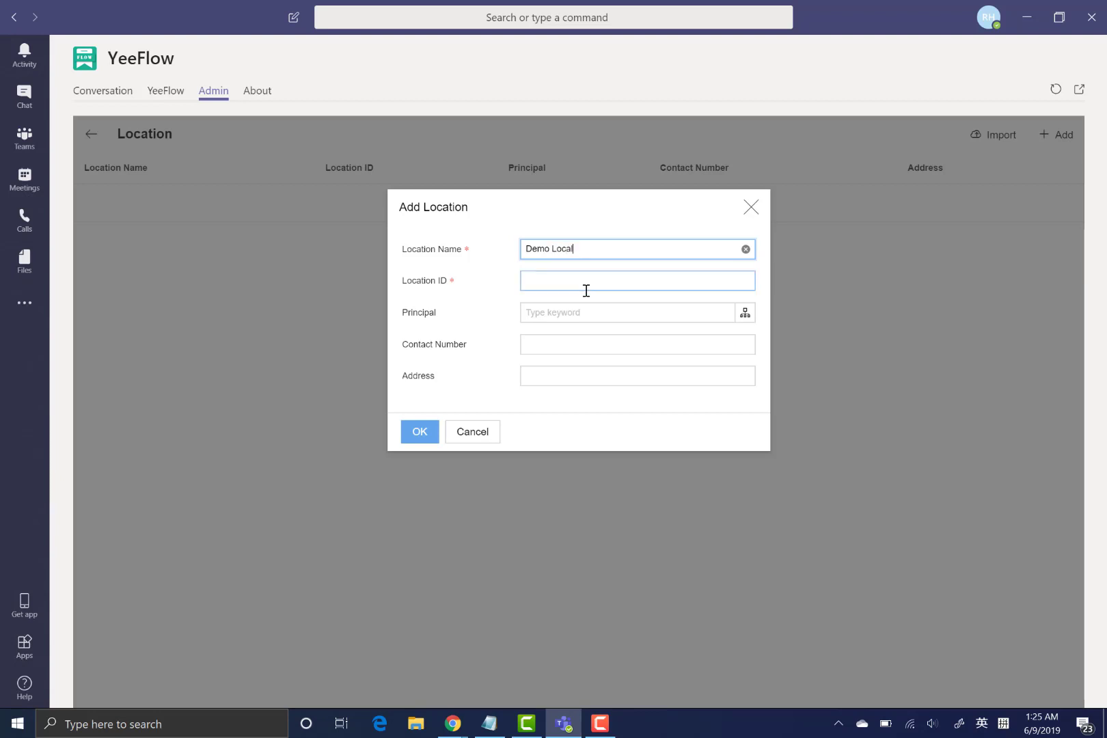
pyautogui.click(586, 282)
pyautogui.write('001')
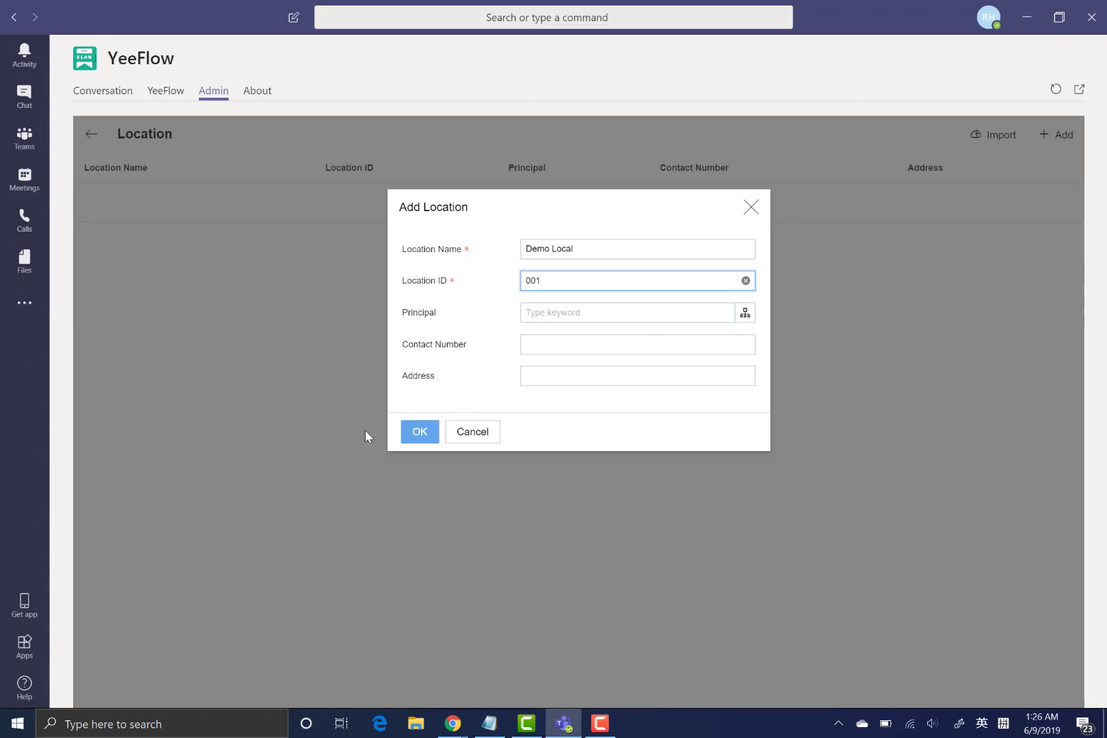
pyautogui.click(426, 441)
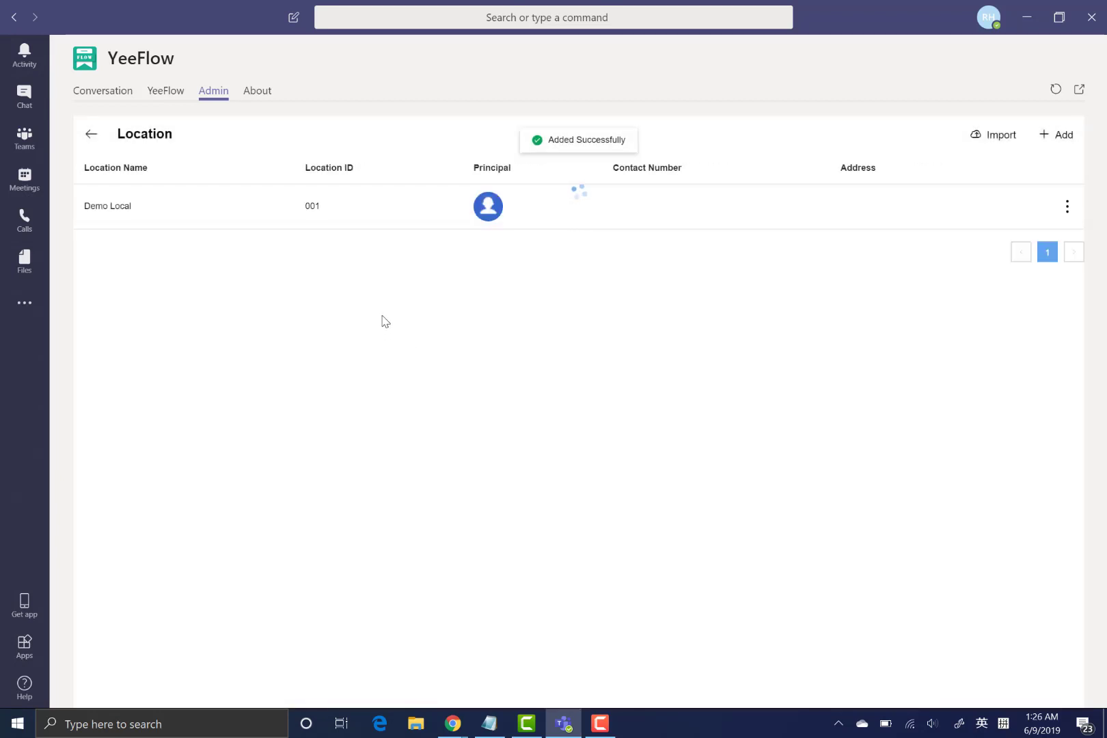
pyautogui.click(86, 141)
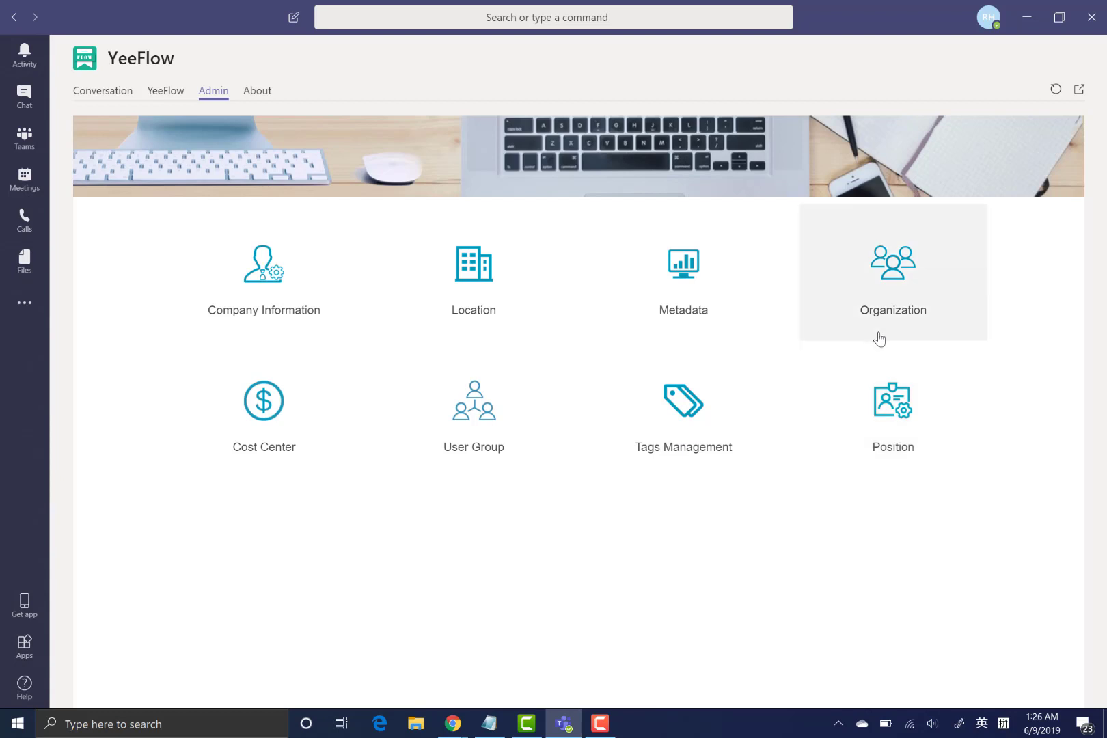
# - Open the Organization user directory and expand the New User dropdown
pyautogui.click(915, 285)
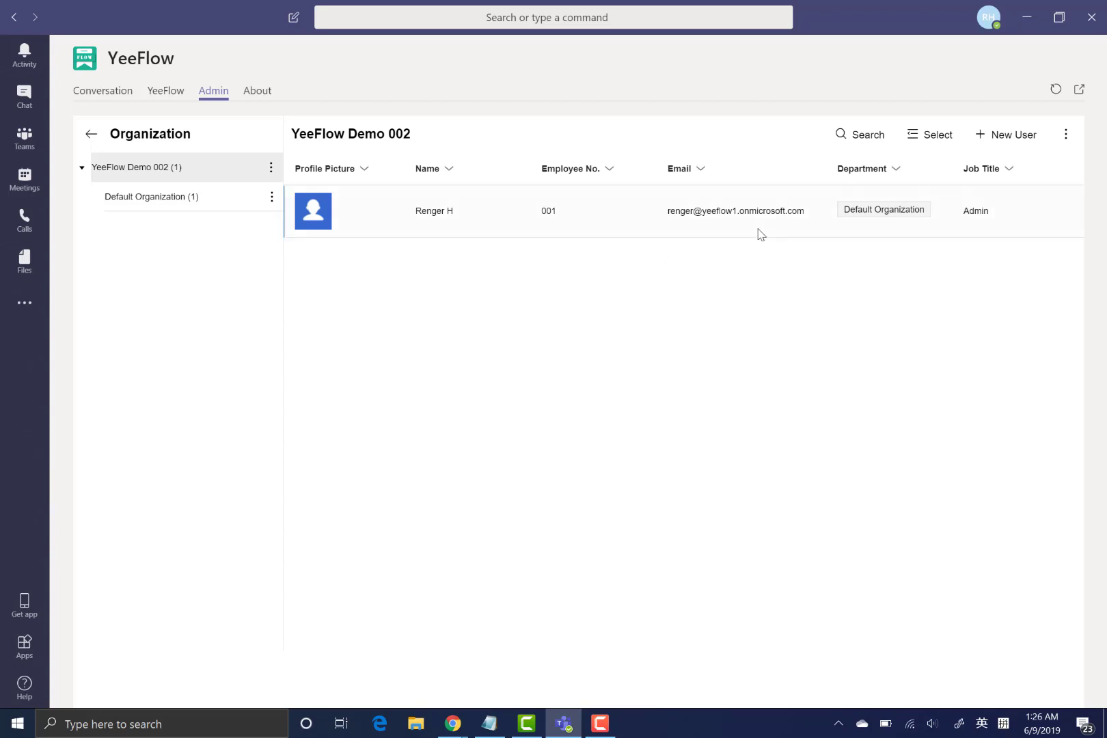
pyautogui.click(1016, 150)
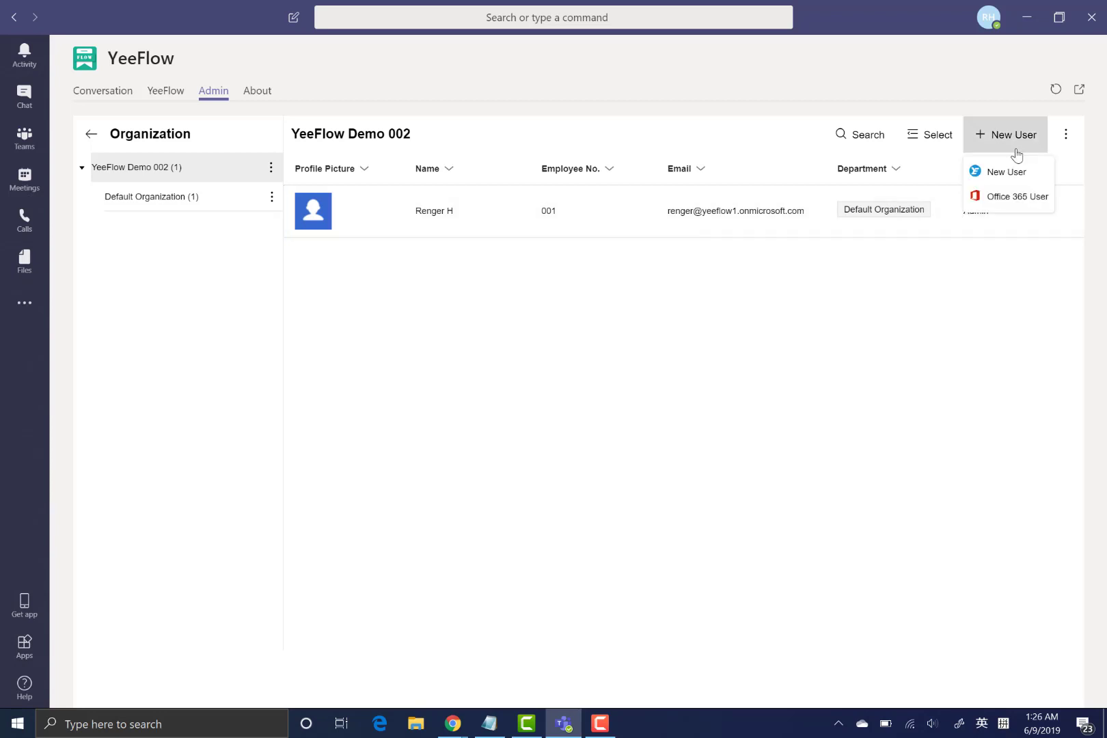
# - Add an Office 365 user by searching part of their name and confirming the matching account
pyautogui.click(1001, 200)
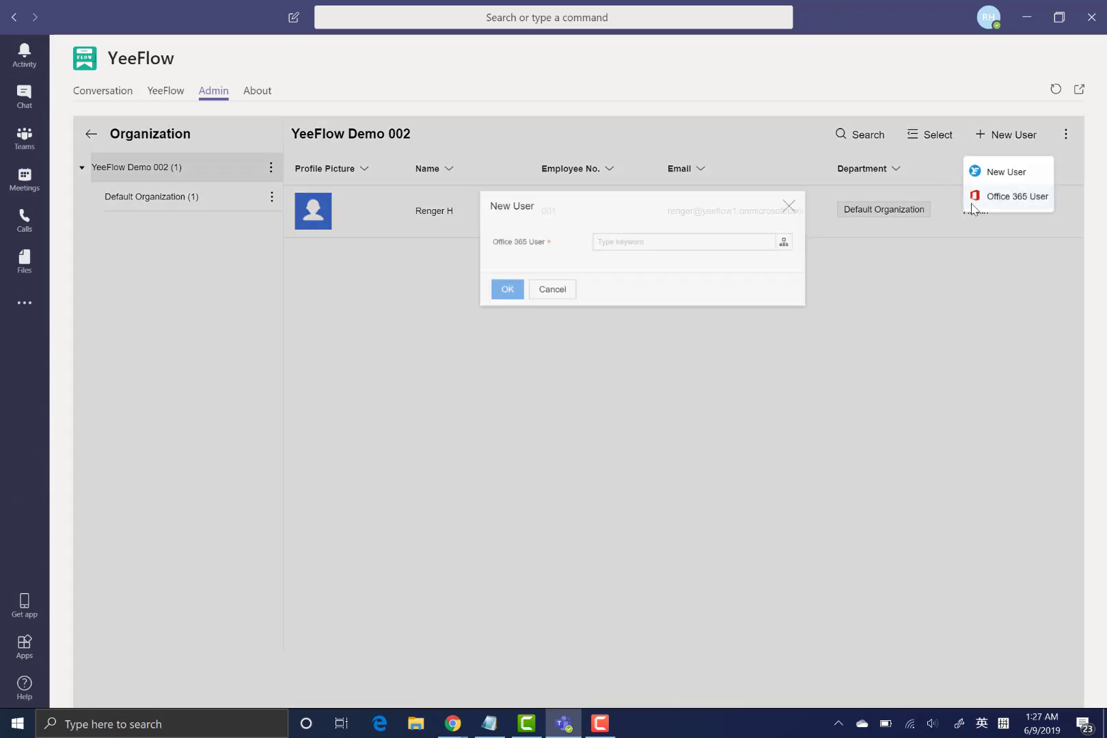
pyautogui.click(594, 254)
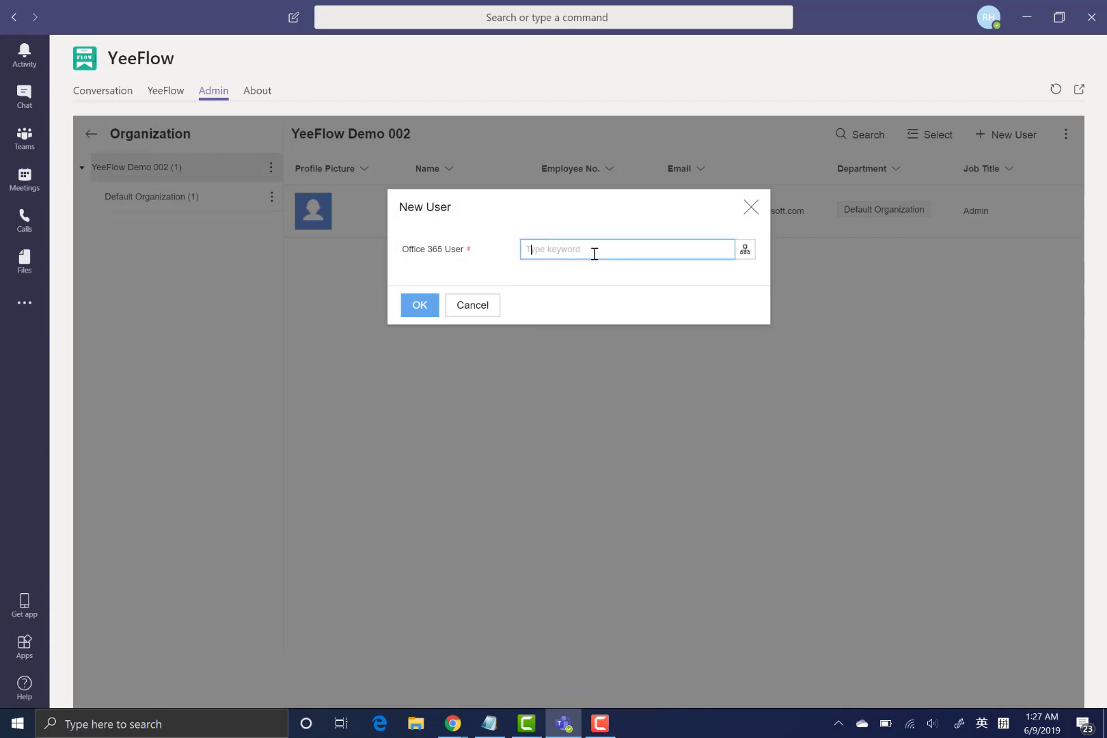
pyautogui.write('willa')
pyautogui.press('BackSpace')
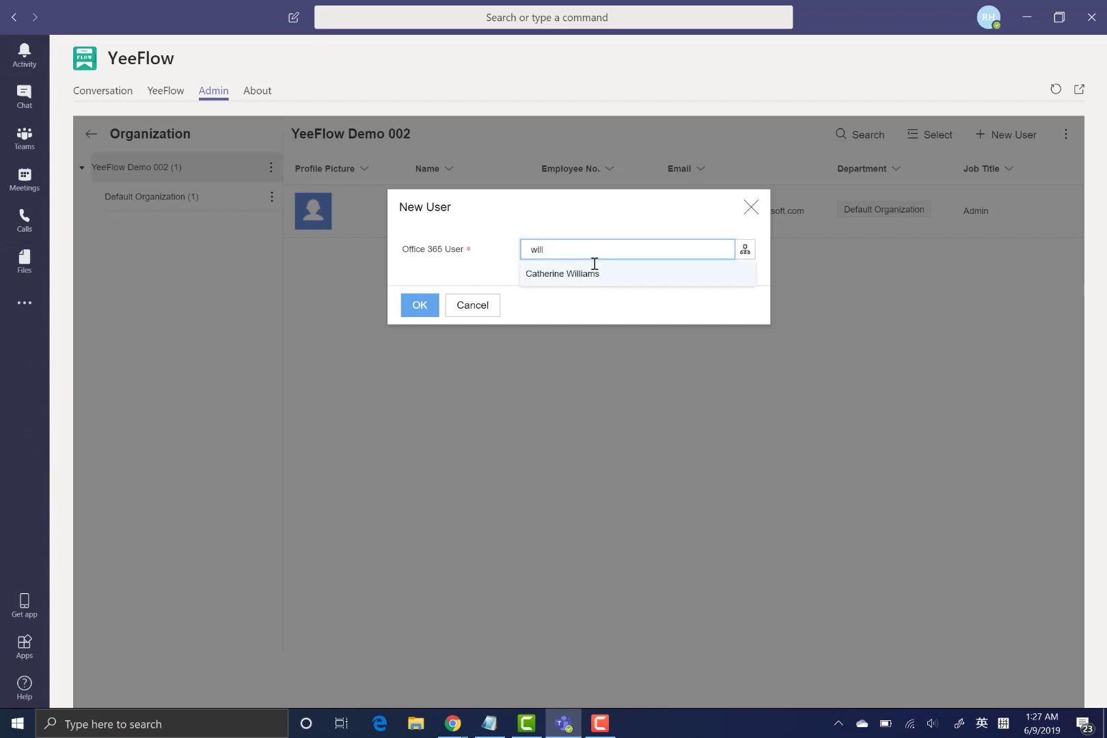
pyautogui.click(594, 276)
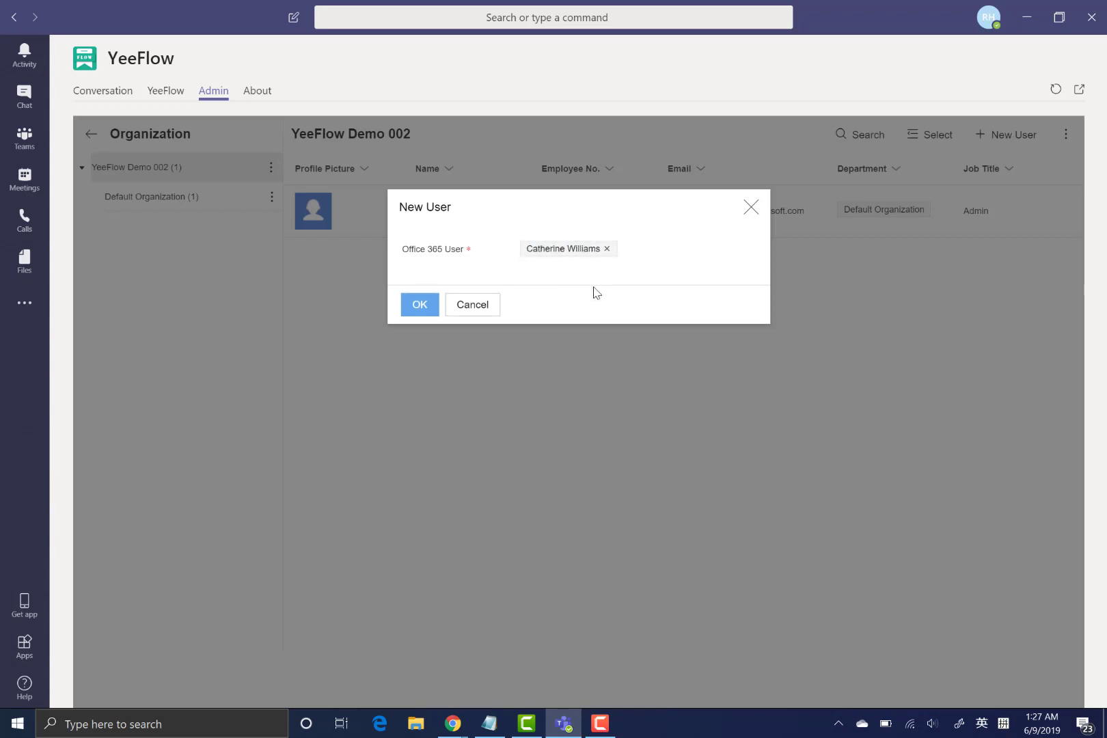
pyautogui.click(419, 307)
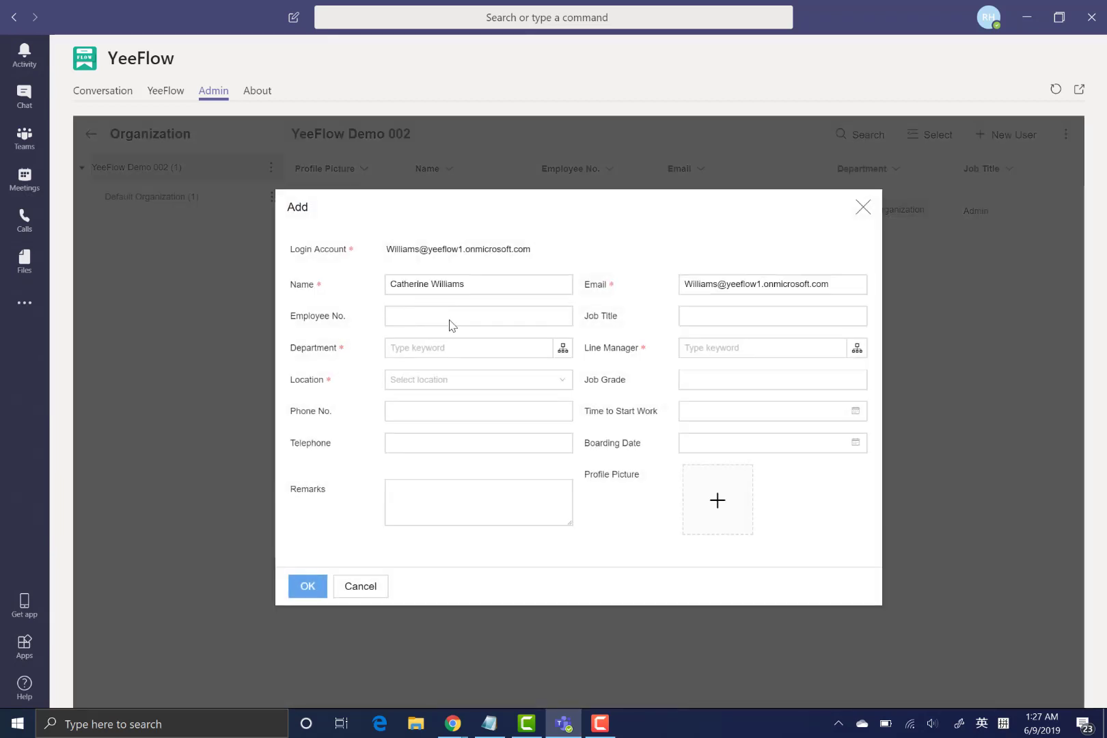
# - Set the new user's department to Default Organization and line manager to the admin
pyautogui.click(458, 320)
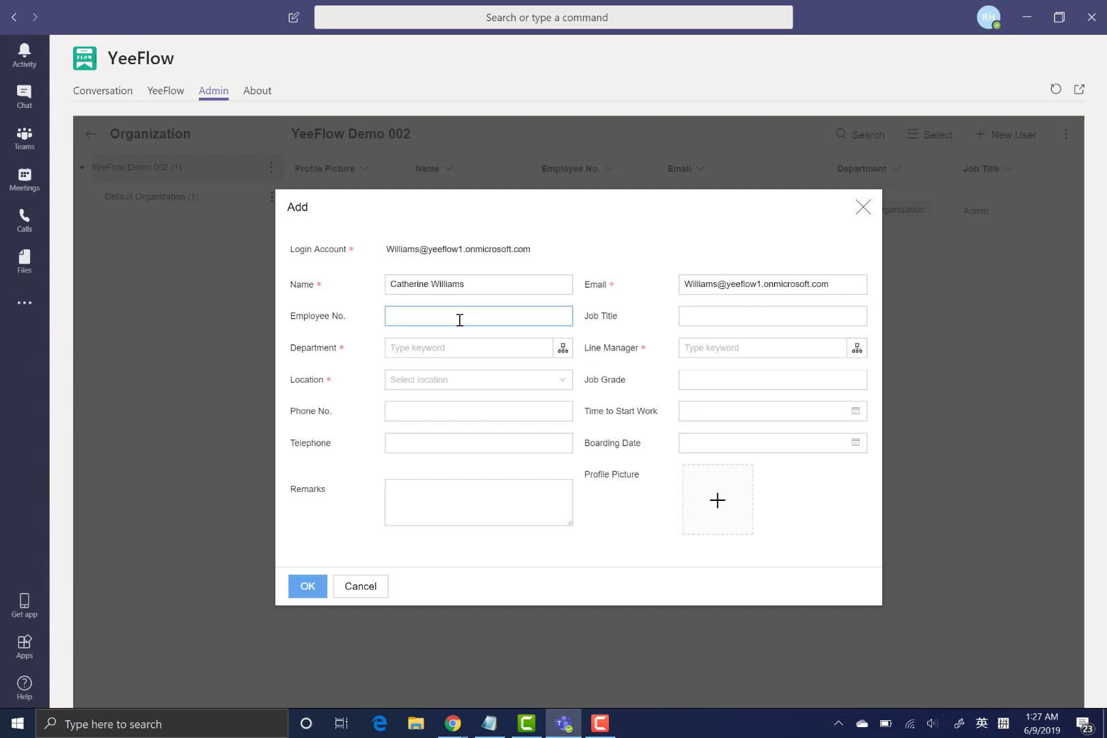
pyautogui.click(563, 349)
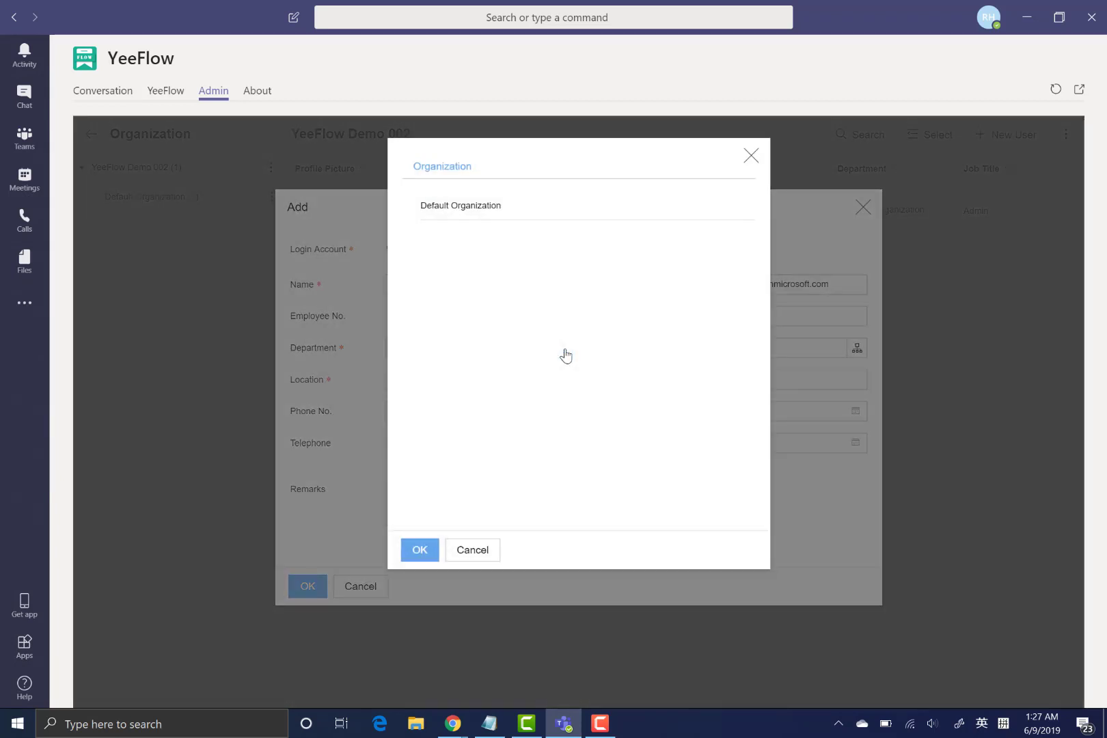
pyautogui.click(486, 207)
pyautogui.click(422, 550)
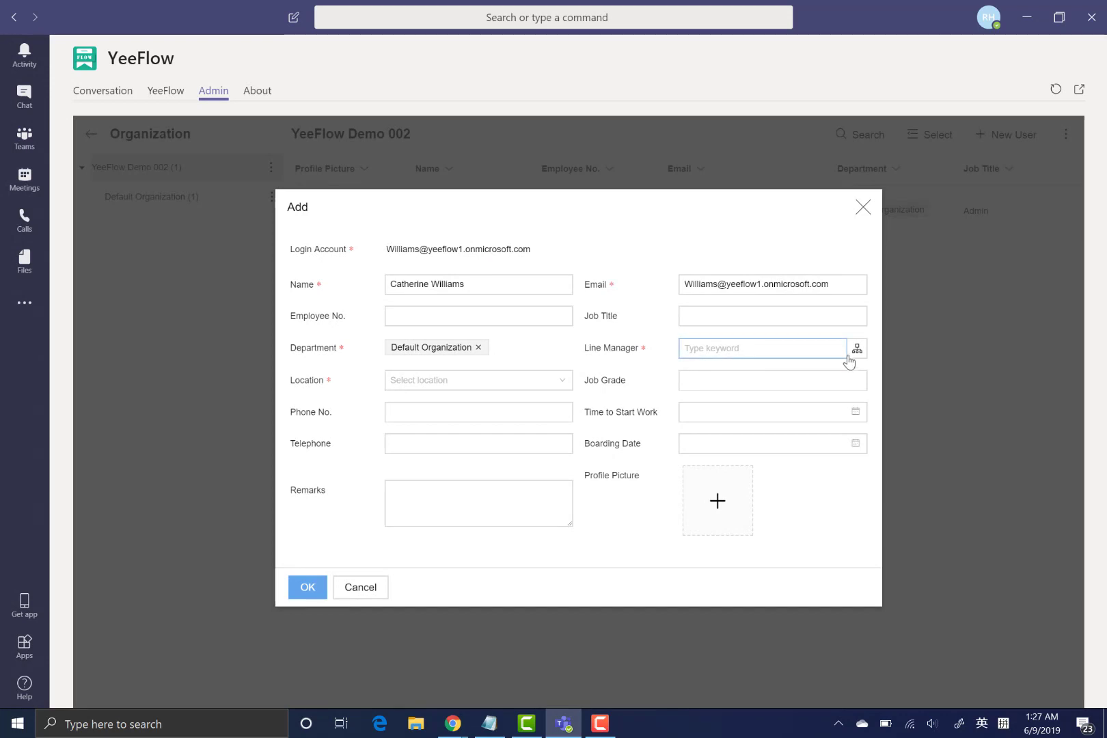
pyautogui.click(856, 348)
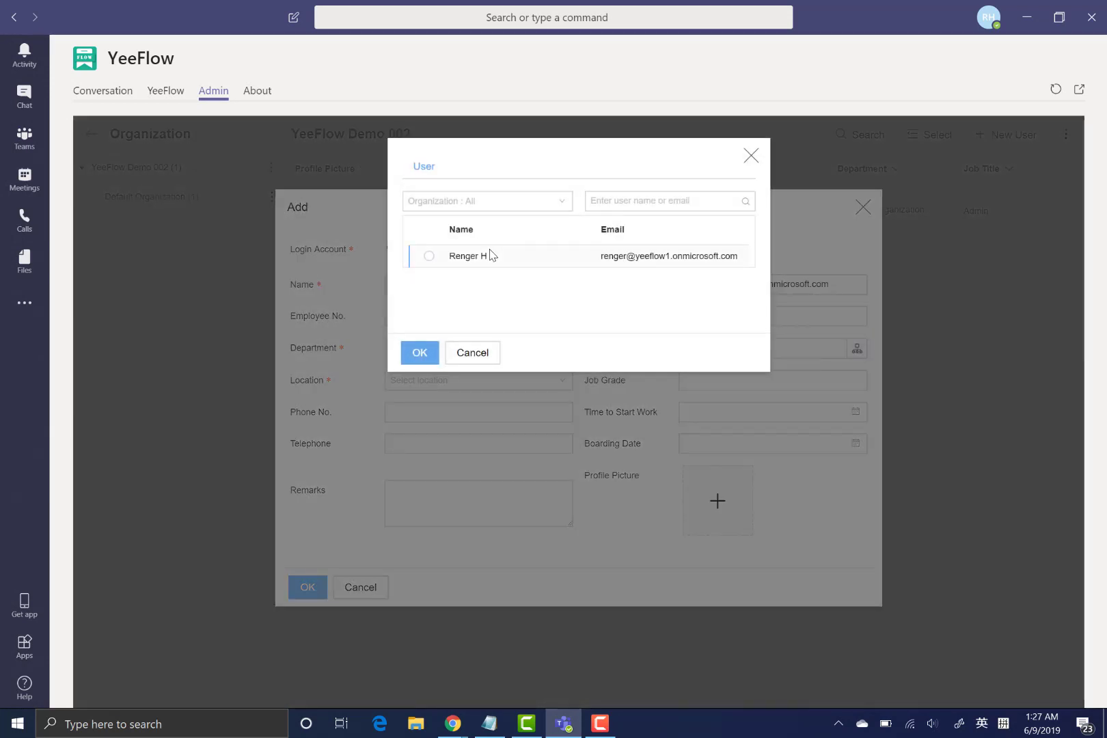
pyautogui.click(489, 255)
pyautogui.click(430, 353)
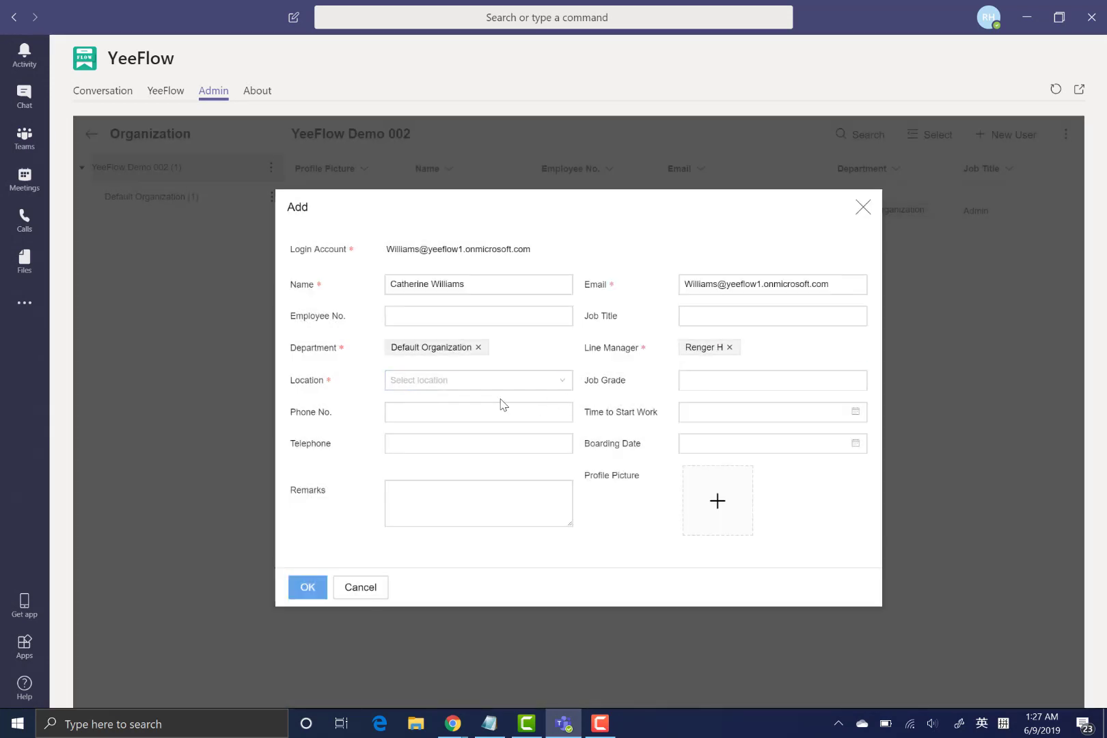
# - Set the user's location to Demo Local and save the new user
pyautogui.click(502, 387)
pyautogui.click(462, 410)
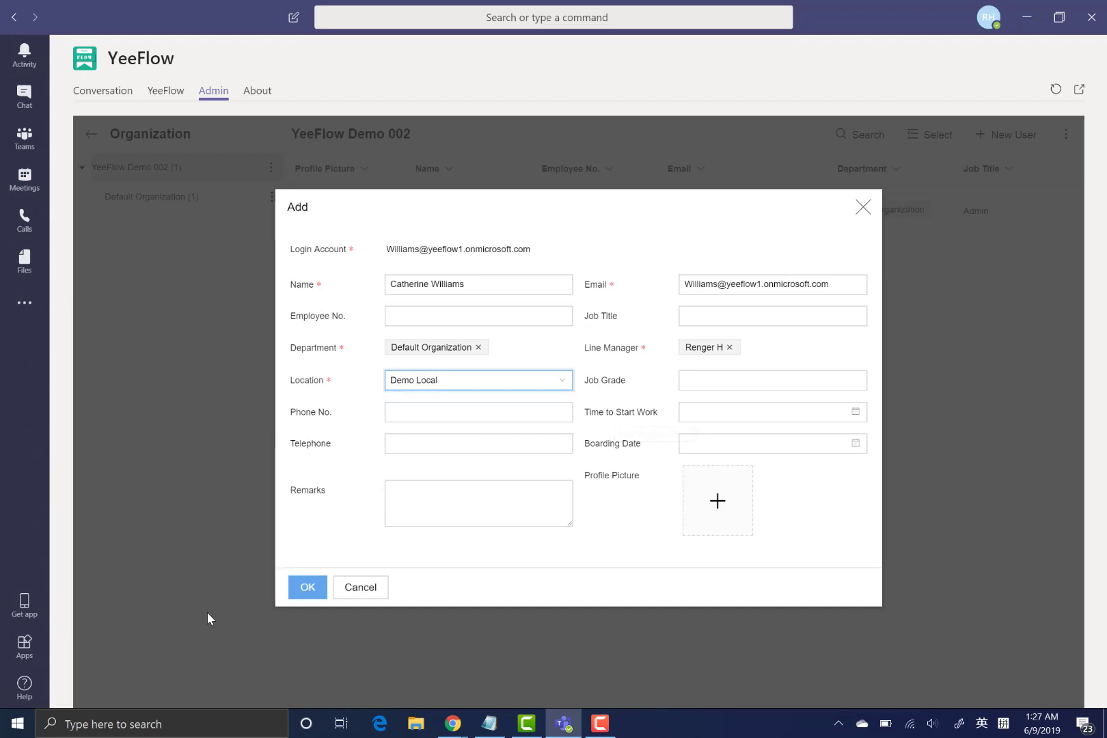
pyautogui.click(309, 587)
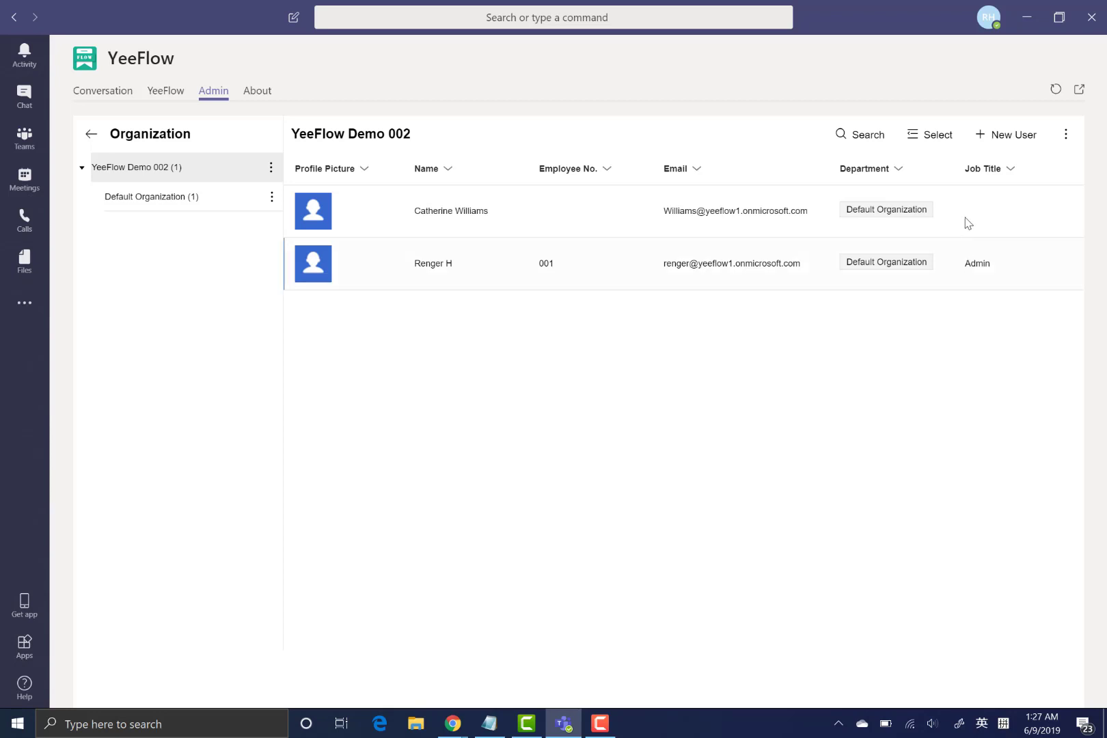
pyautogui.click(999, 140)
# - Add another Office 365 account as a new user in Default Organization
pyautogui.click(991, 192)
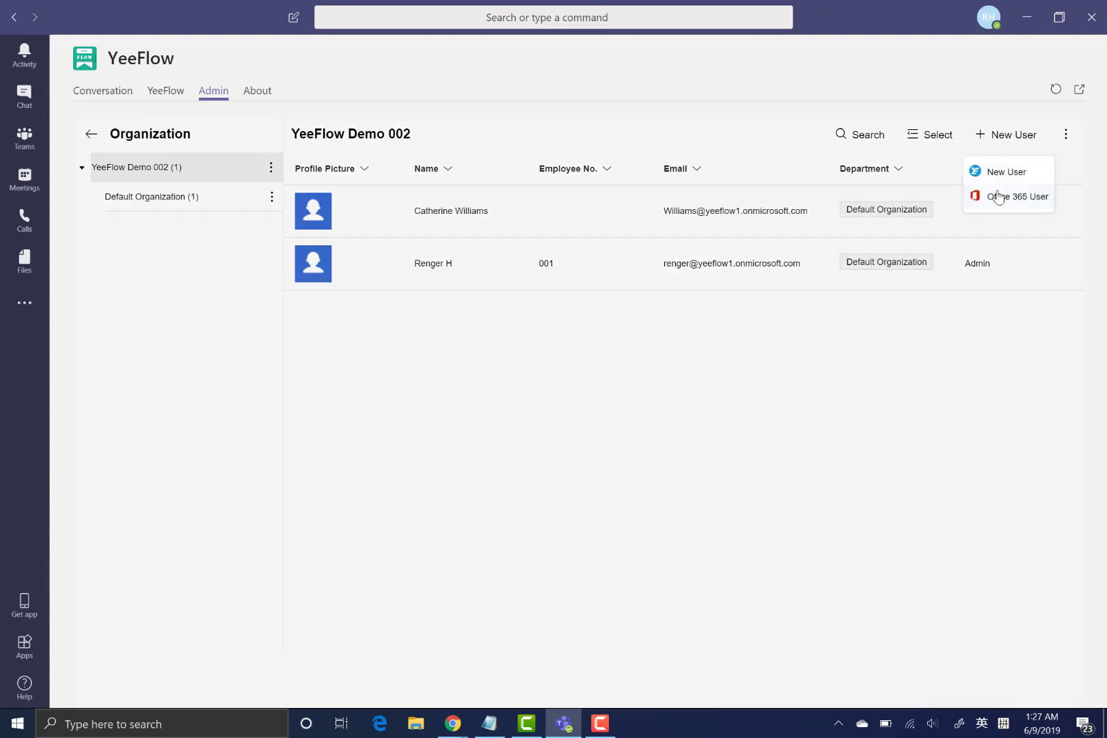
pyautogui.click(717, 251)
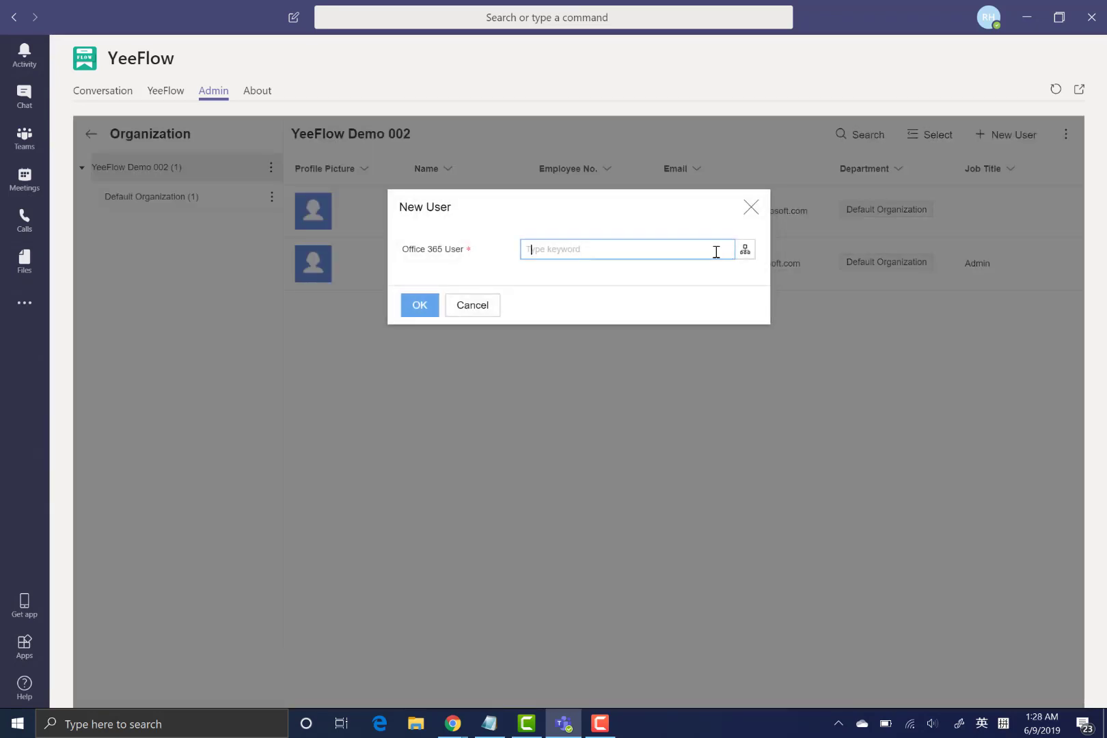
pyautogui.write('d')
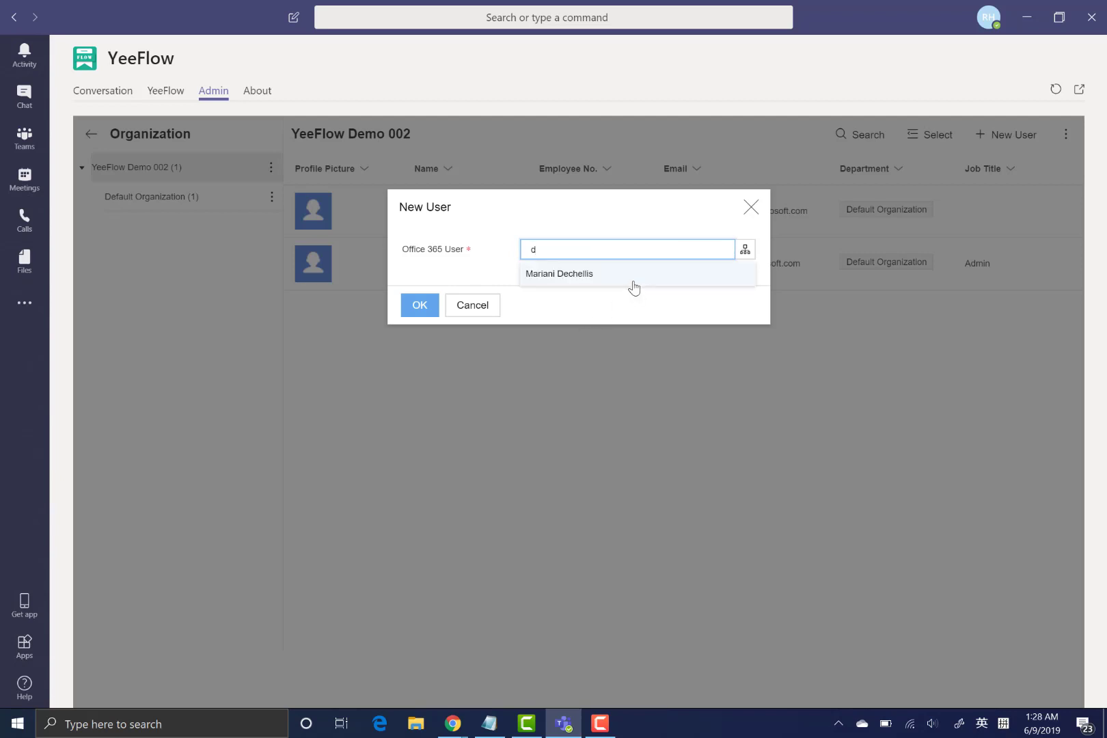
pyautogui.click(623, 277)
pyautogui.click(412, 309)
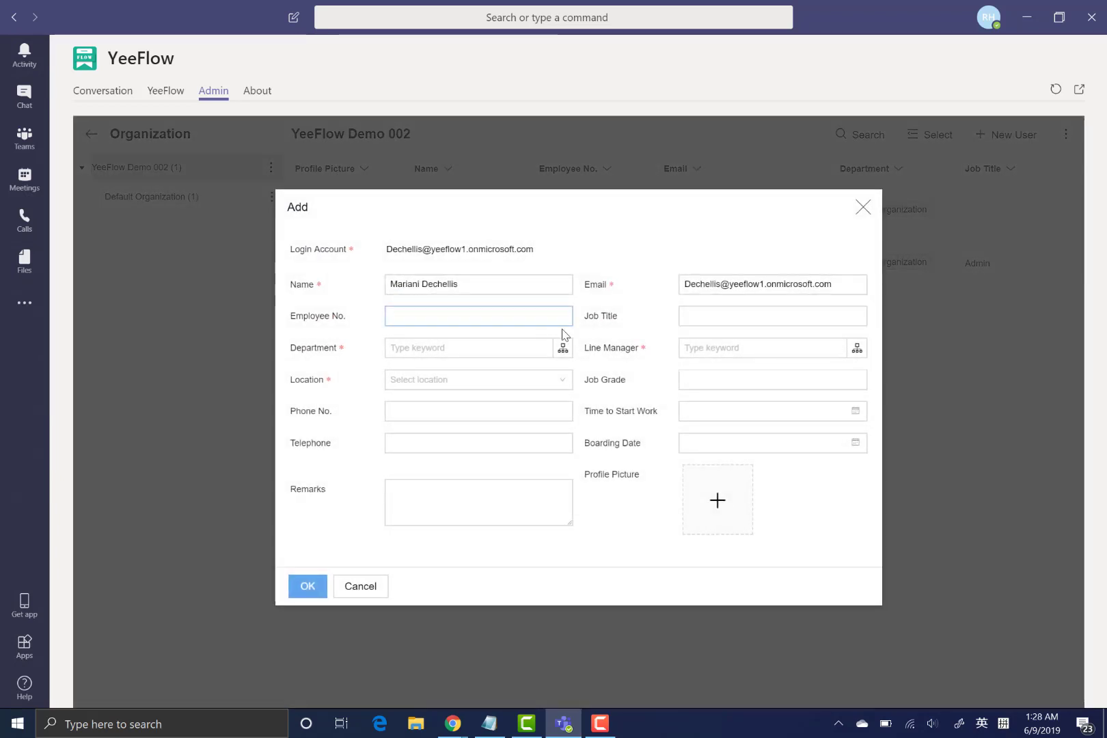
# - Set the previously added user as line manager, Default Organization as department, Demo Local as location, and save
pyautogui.click(854, 349)
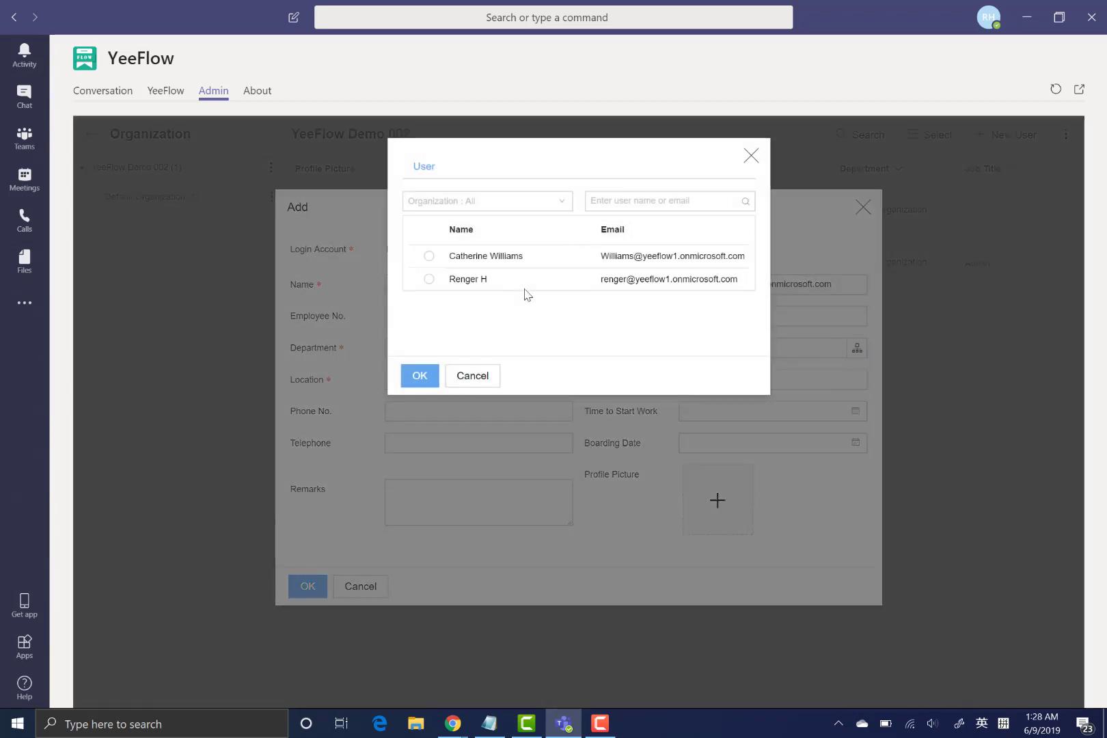
pyautogui.click(501, 257)
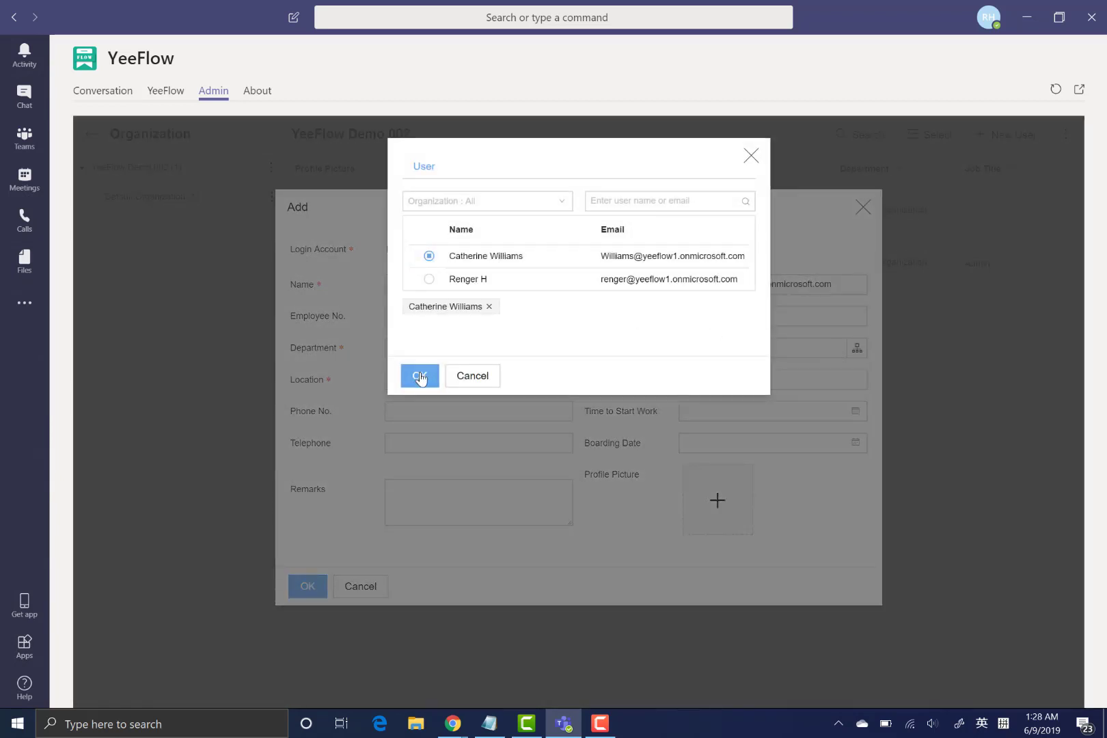
pyautogui.click(419, 375)
pyautogui.click(564, 347)
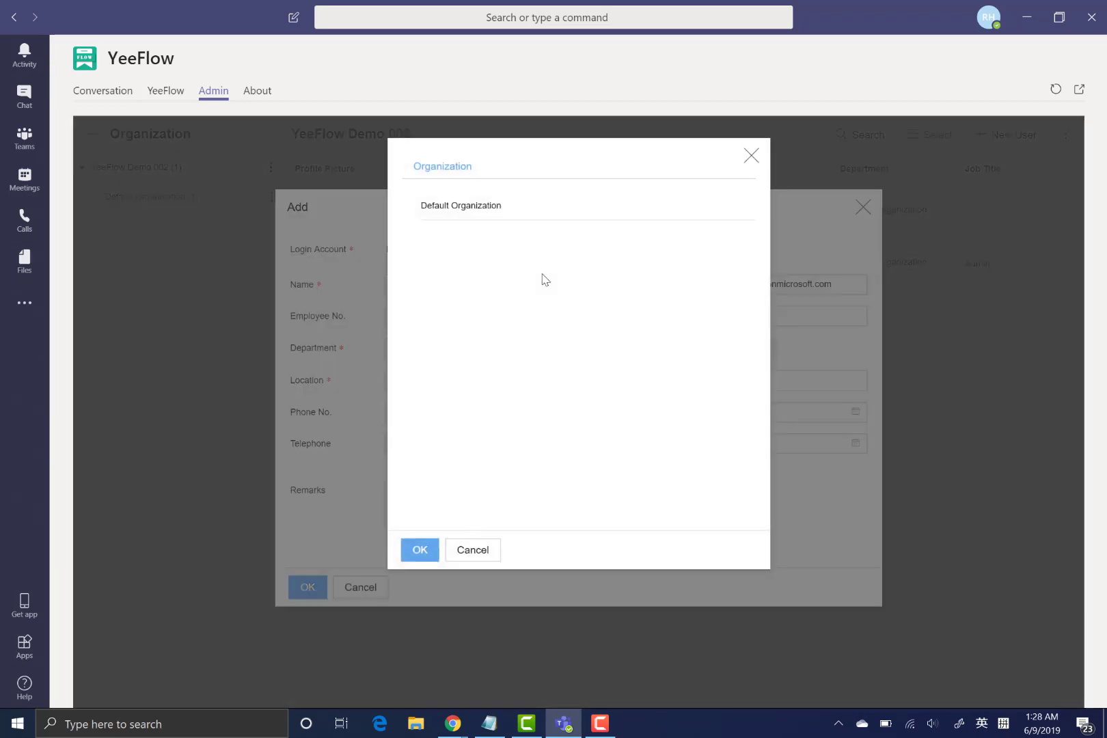
pyautogui.click(493, 218)
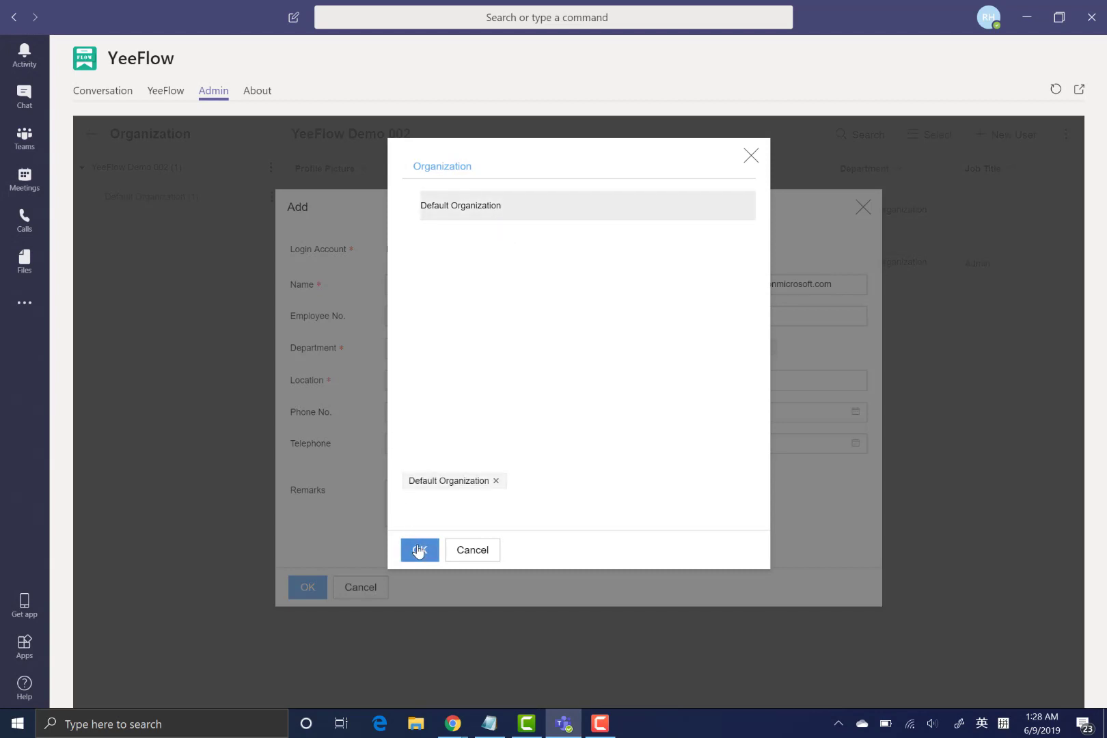
pyautogui.click(420, 551)
pyautogui.click(500, 321)
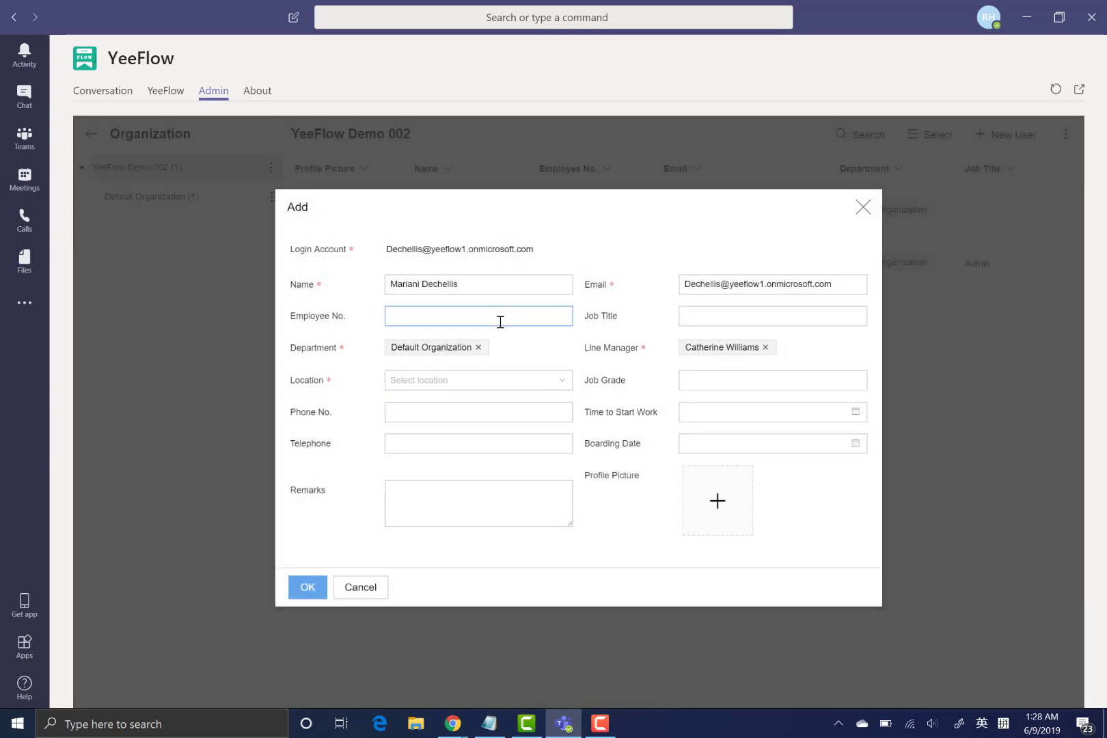
pyautogui.click(511, 381)
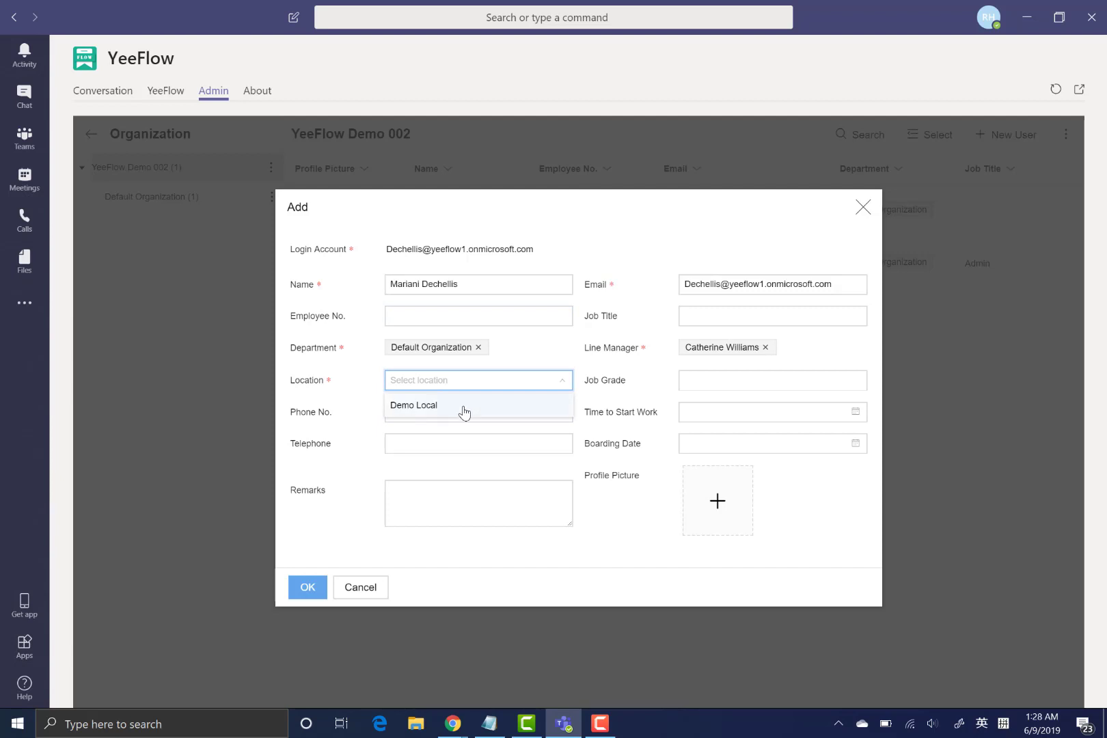
pyautogui.click(464, 410)
pyautogui.click(308, 589)
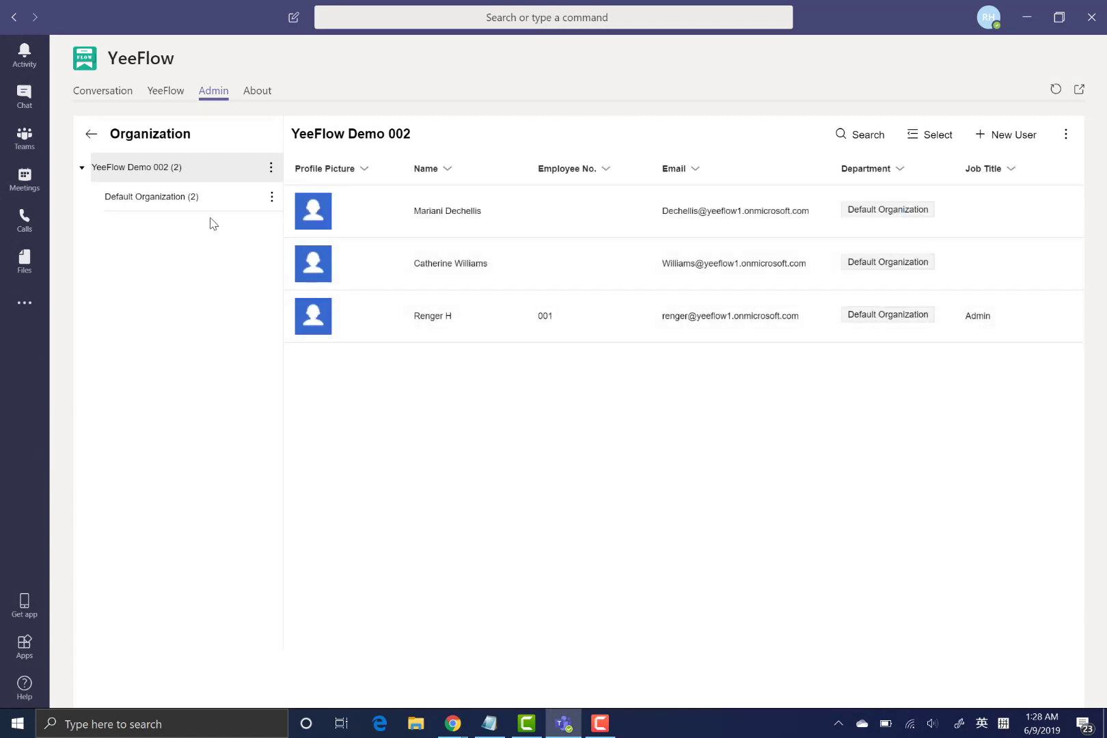
# - Rename Default Organization to IT with organization type Dept. and ID 00101
pyautogui.click(271, 198)
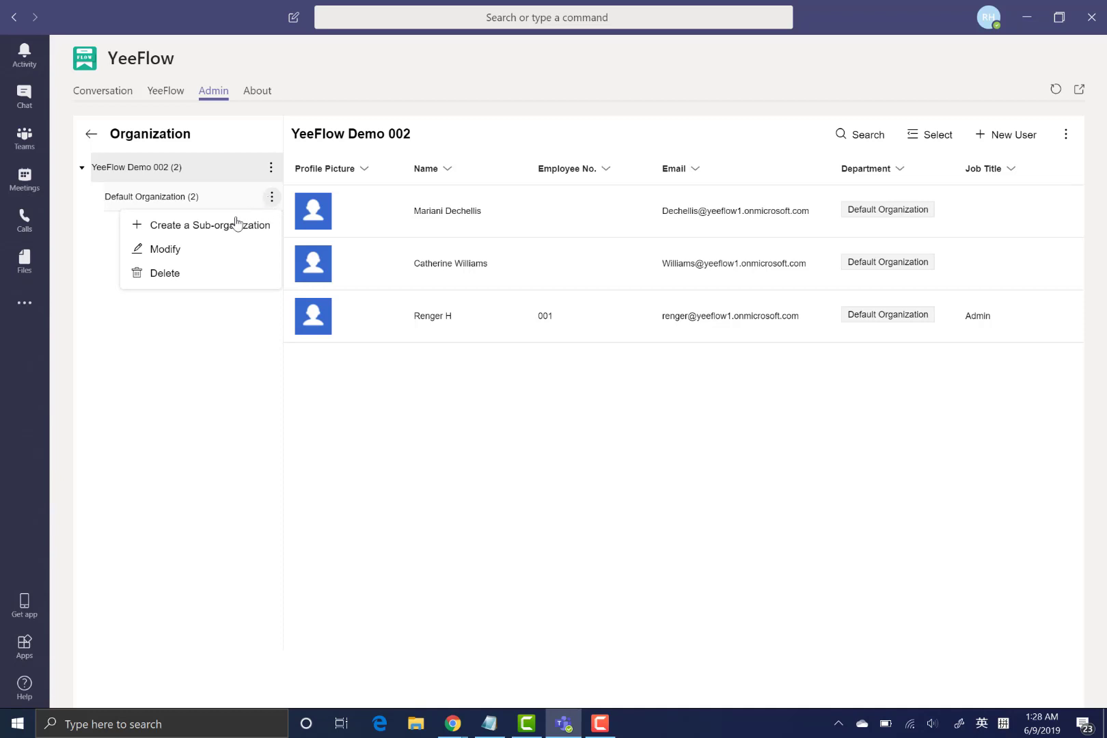
pyautogui.click(192, 251)
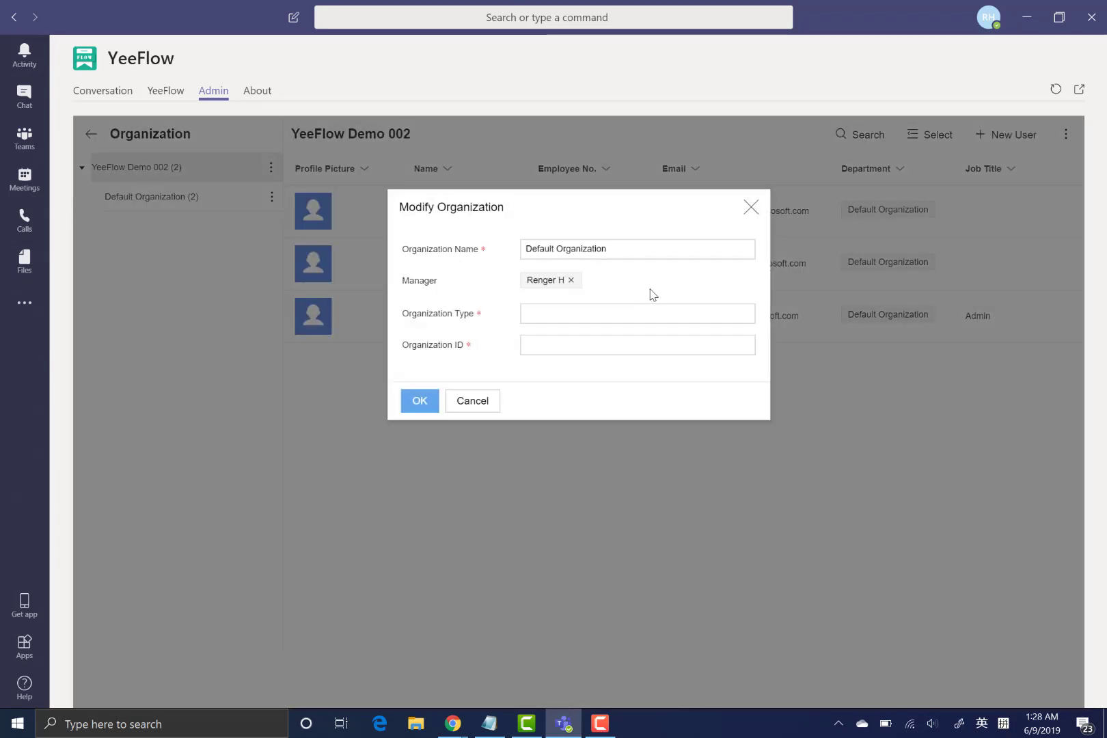
pyautogui.moveTo(632, 249); pyautogui.dragTo(182, 240)
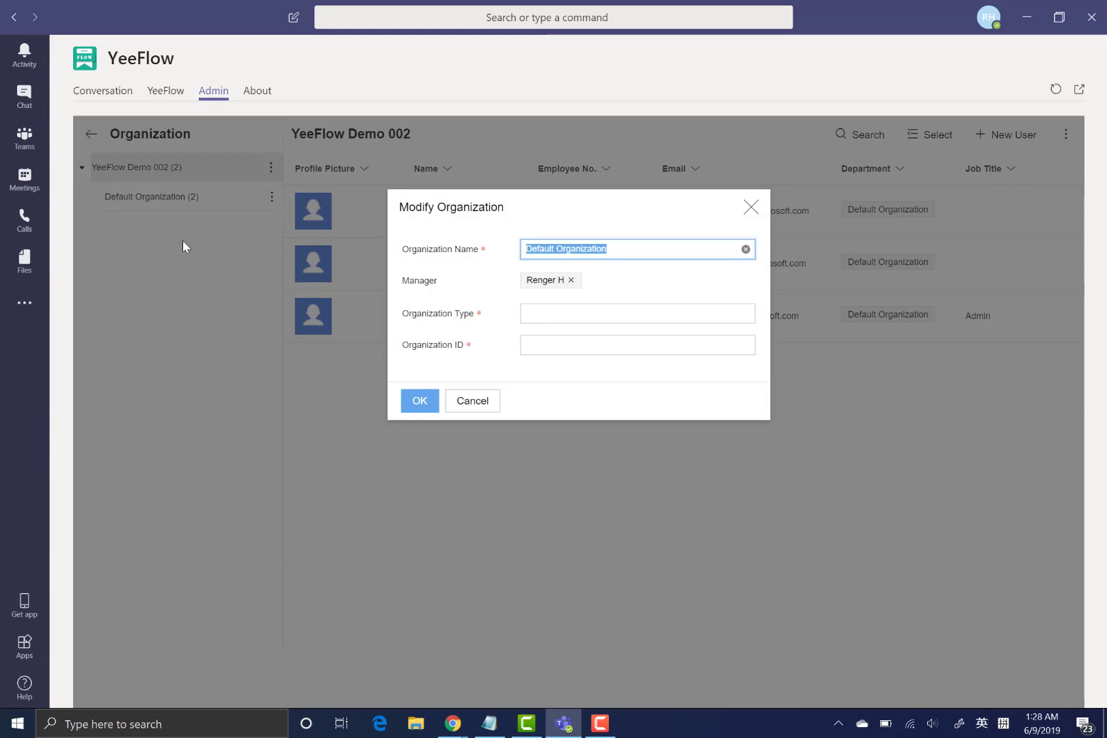
pyautogui.write('IT')
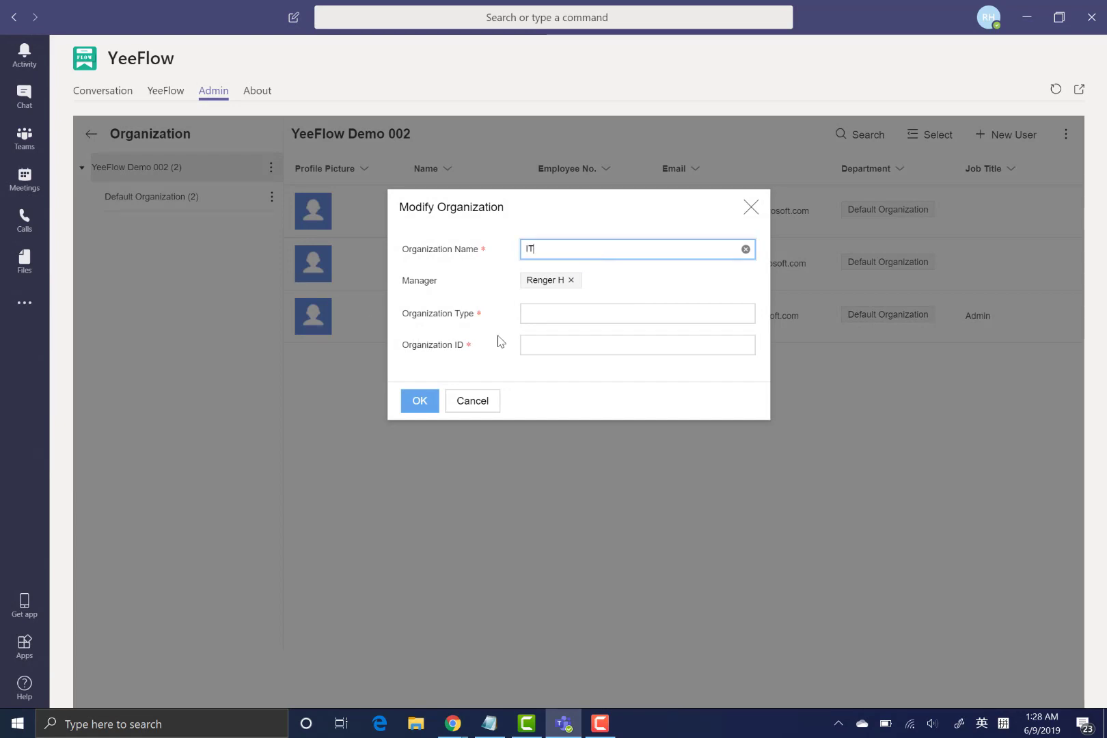
pyautogui.click(561, 313)
pyautogui.write('De')
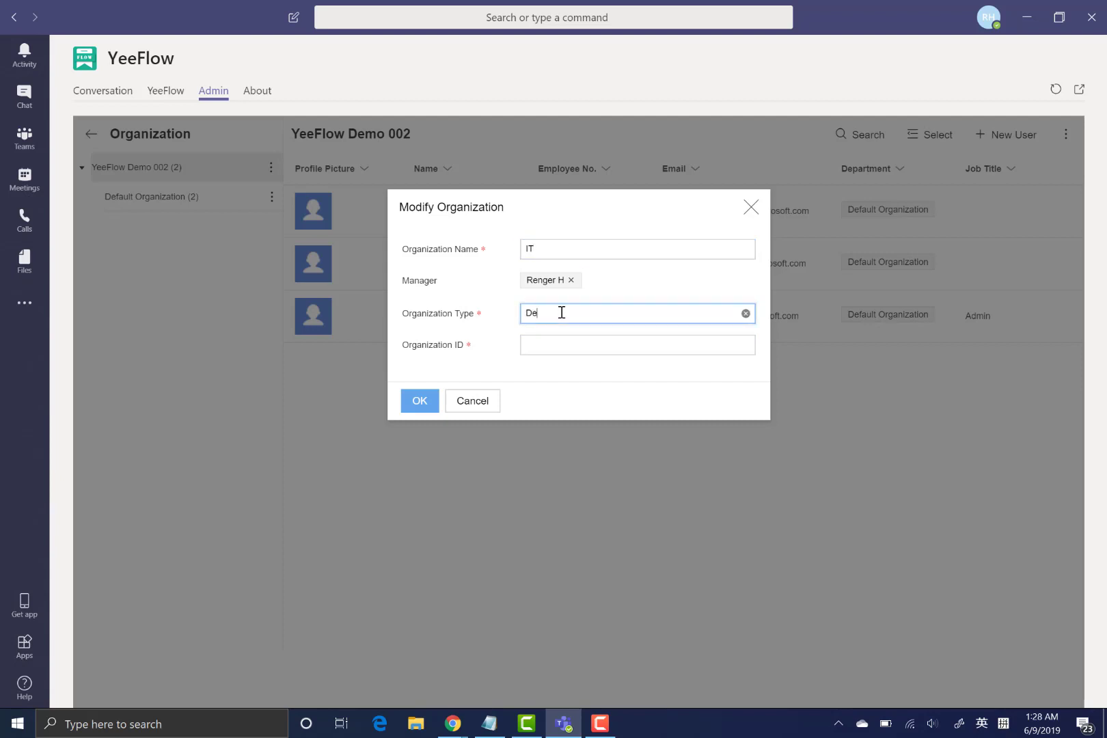
pyautogui.write('pt.')
pyautogui.click(578, 346)
pyautogui.write('00101')
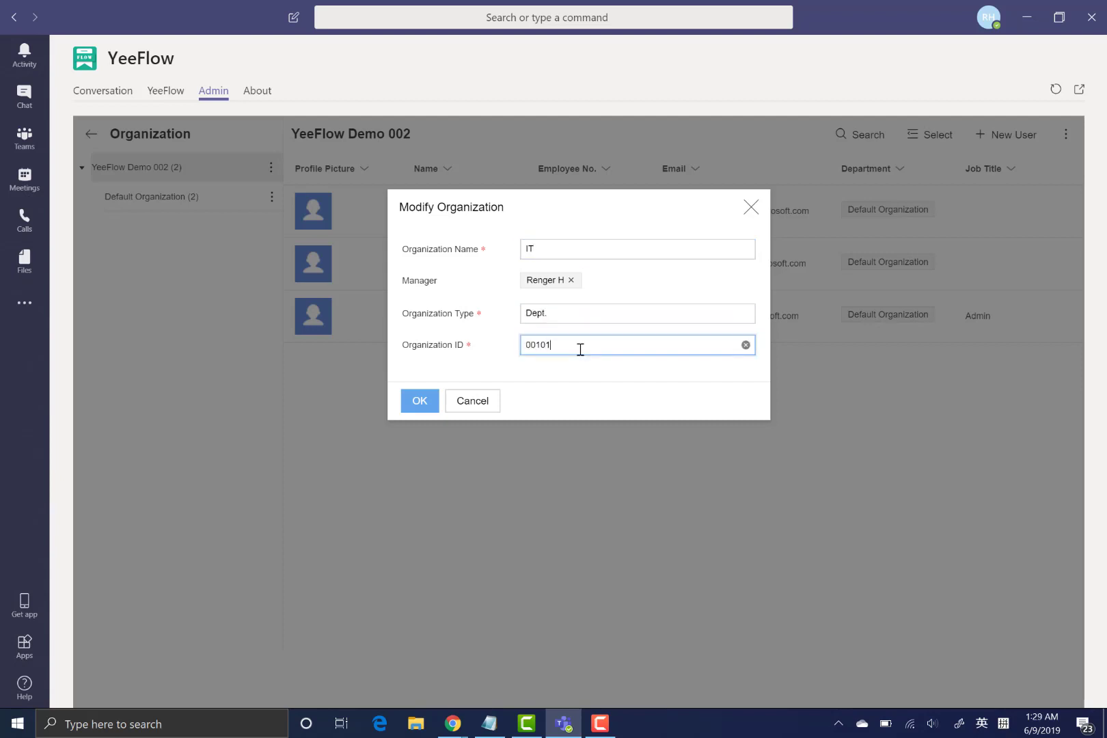
pyautogui.click(426, 404)
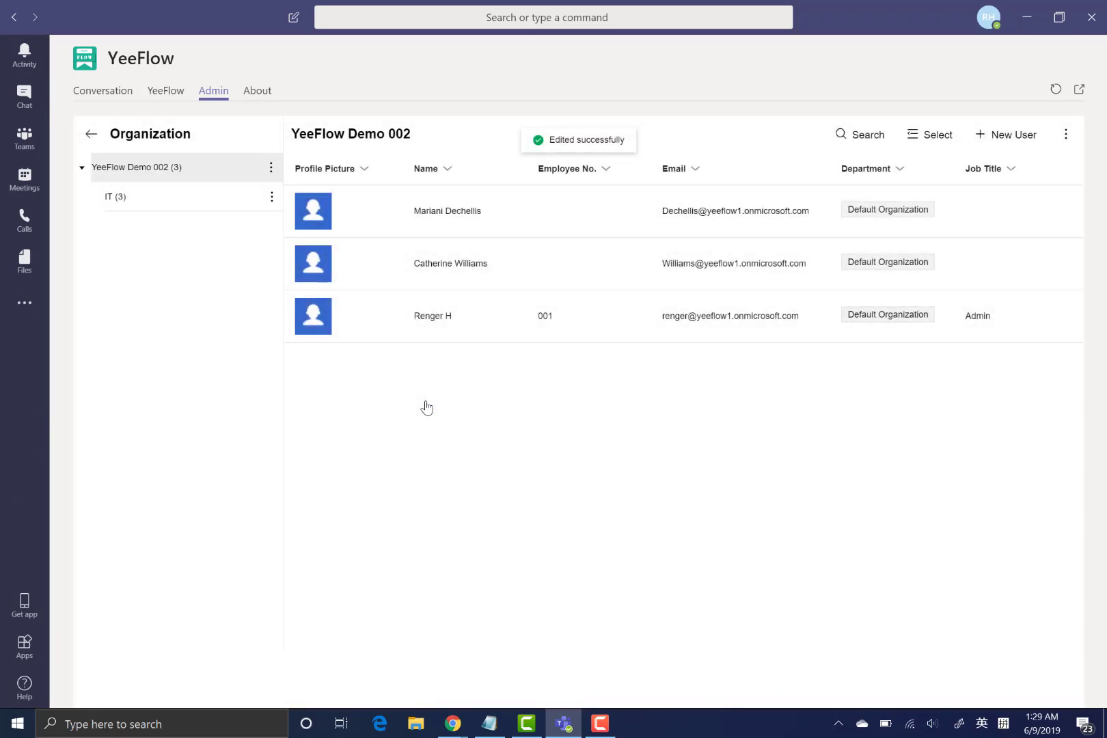
# - Start a sub-organization named HR under the top-level organization and choose its manager
pyautogui.click(270, 170)
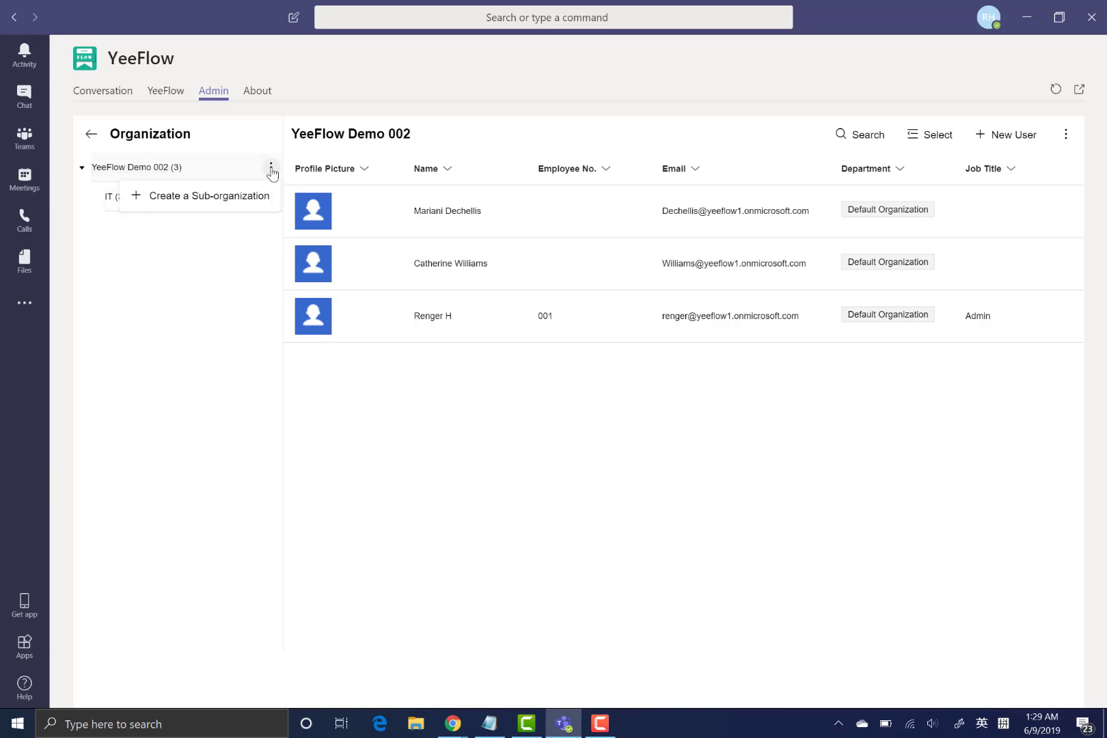
pyautogui.click(250, 196)
pyautogui.click(537, 250)
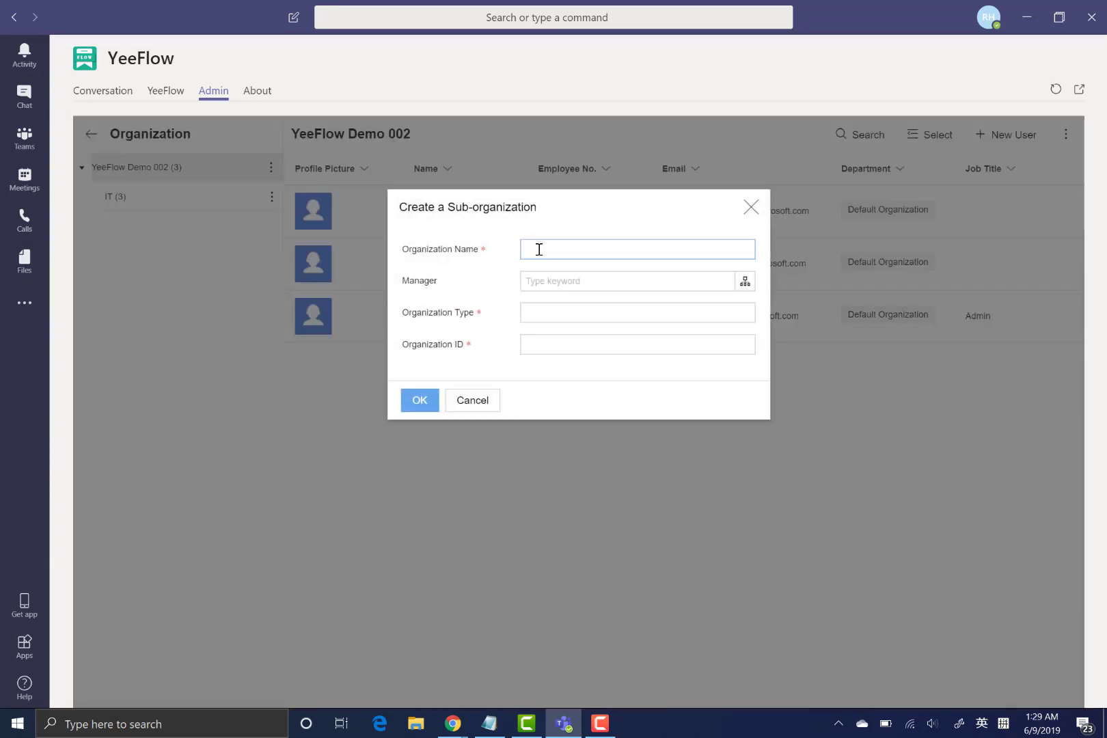
pyautogui.write('HR')
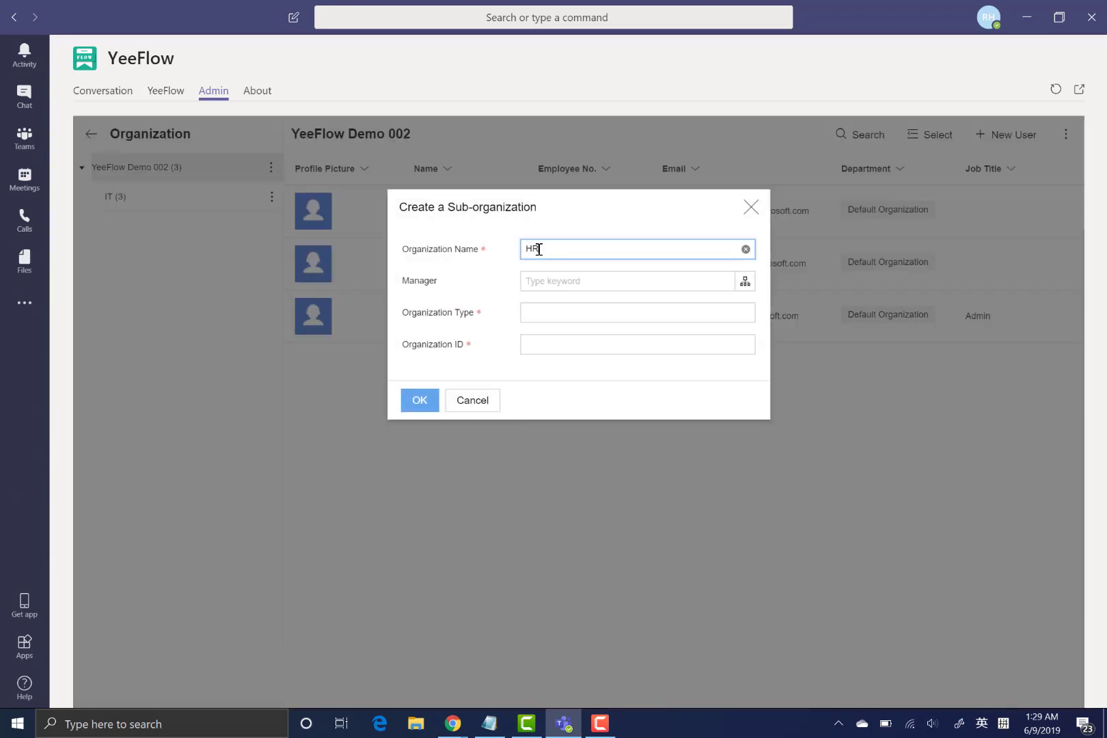
pyautogui.click(750, 290)
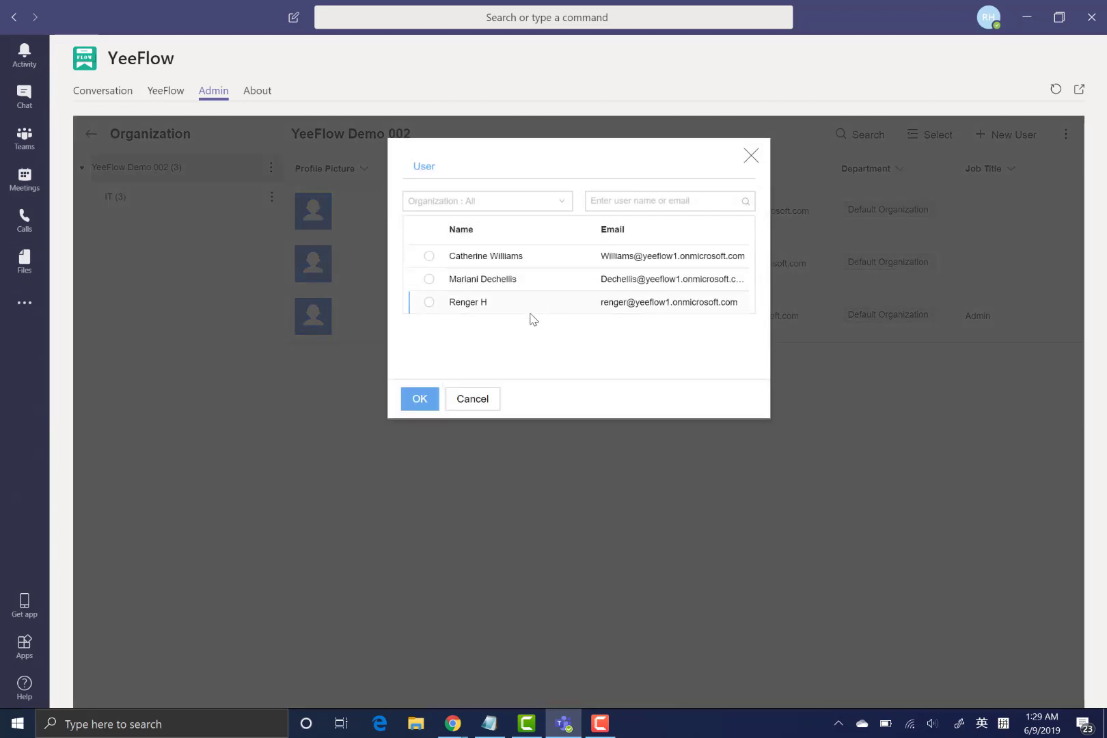
pyautogui.click(534, 259)
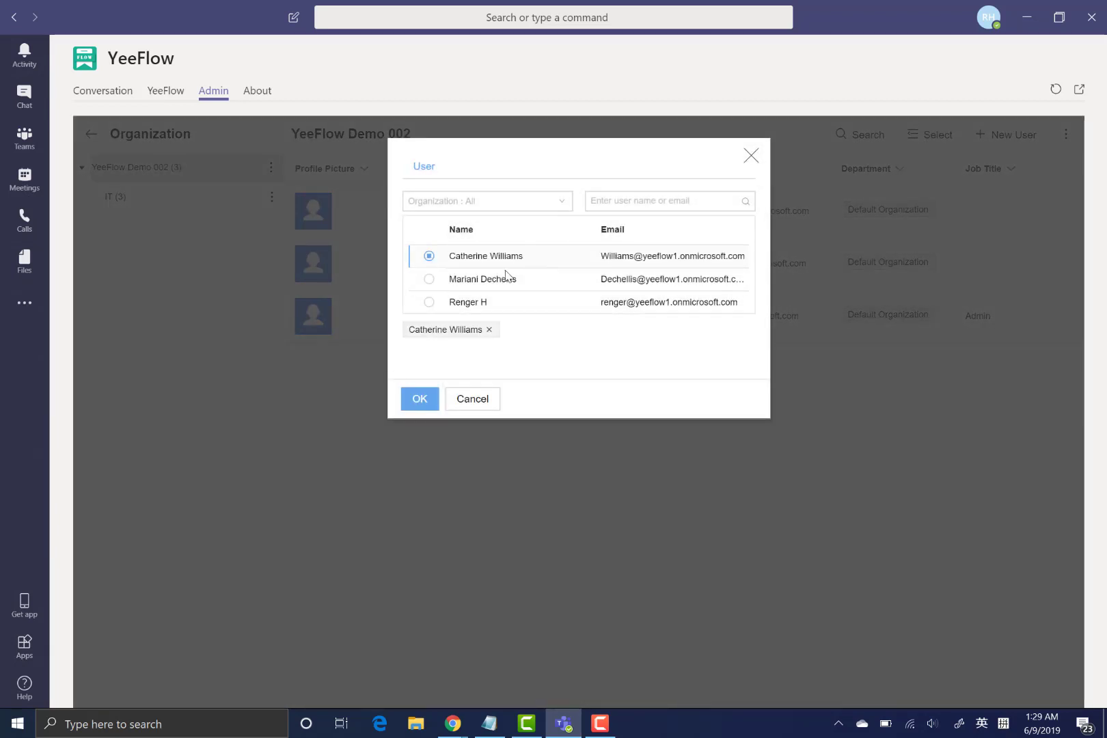
pyautogui.click(420, 401)
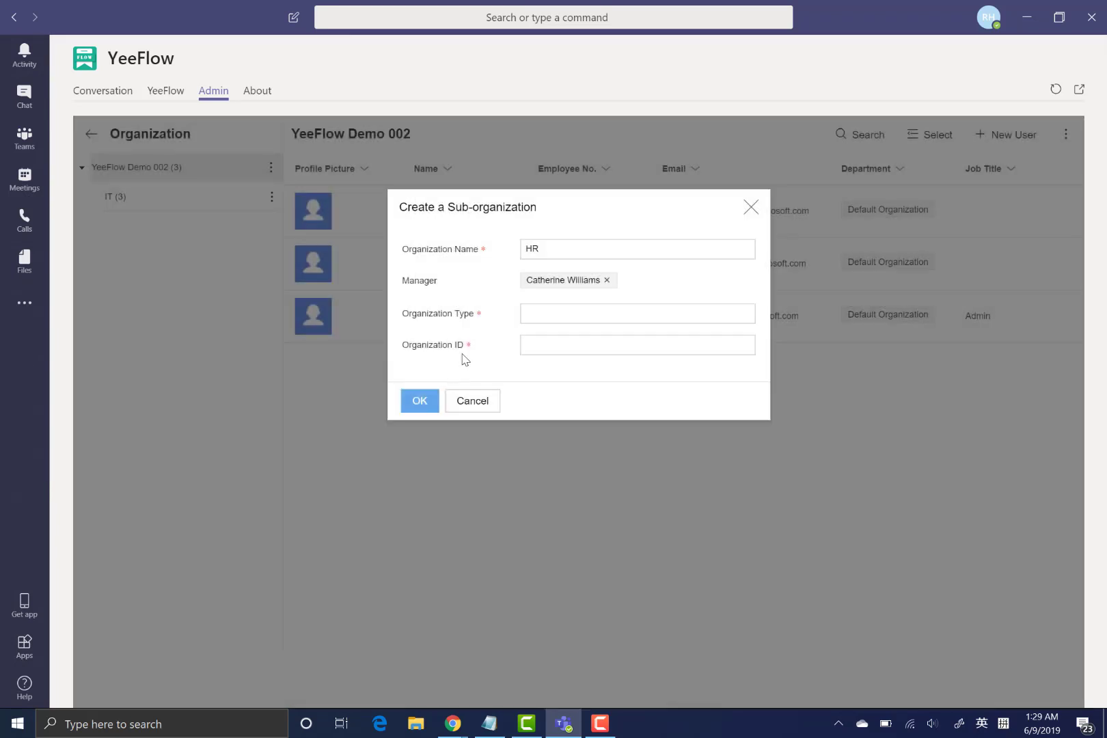
# - Give HR organization type Dept. and ID 00103, and create it
pyautogui.click(466, 351)
pyautogui.click(584, 316)
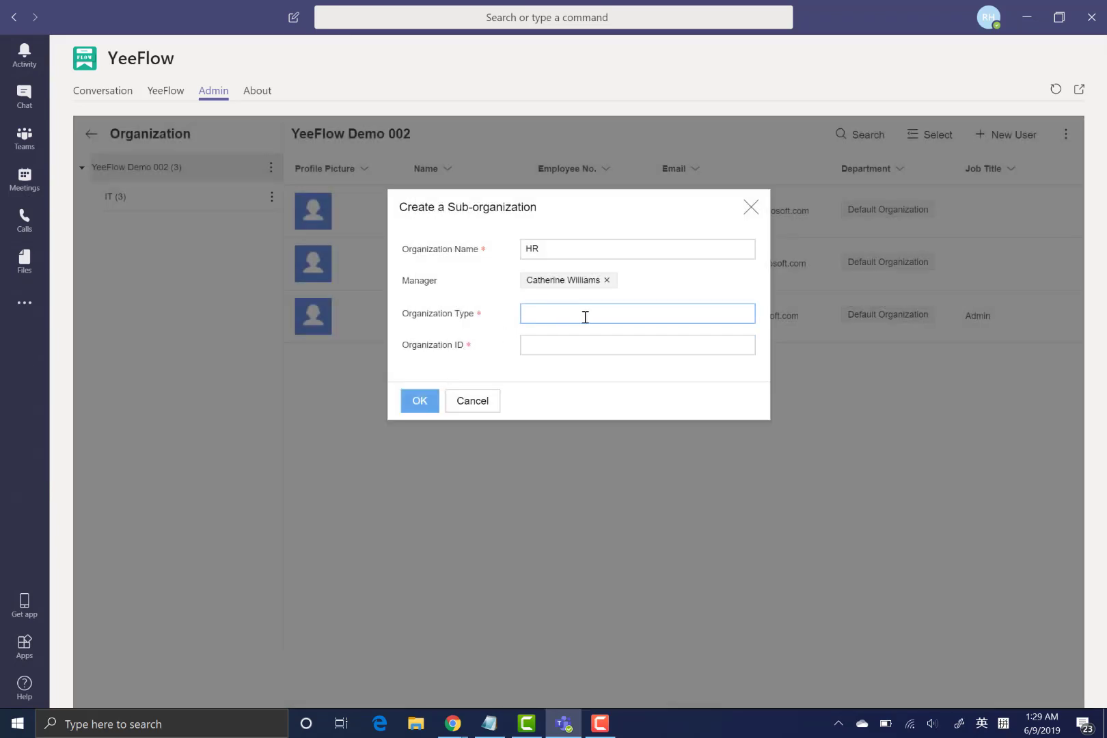
pyautogui.write('Dept.')
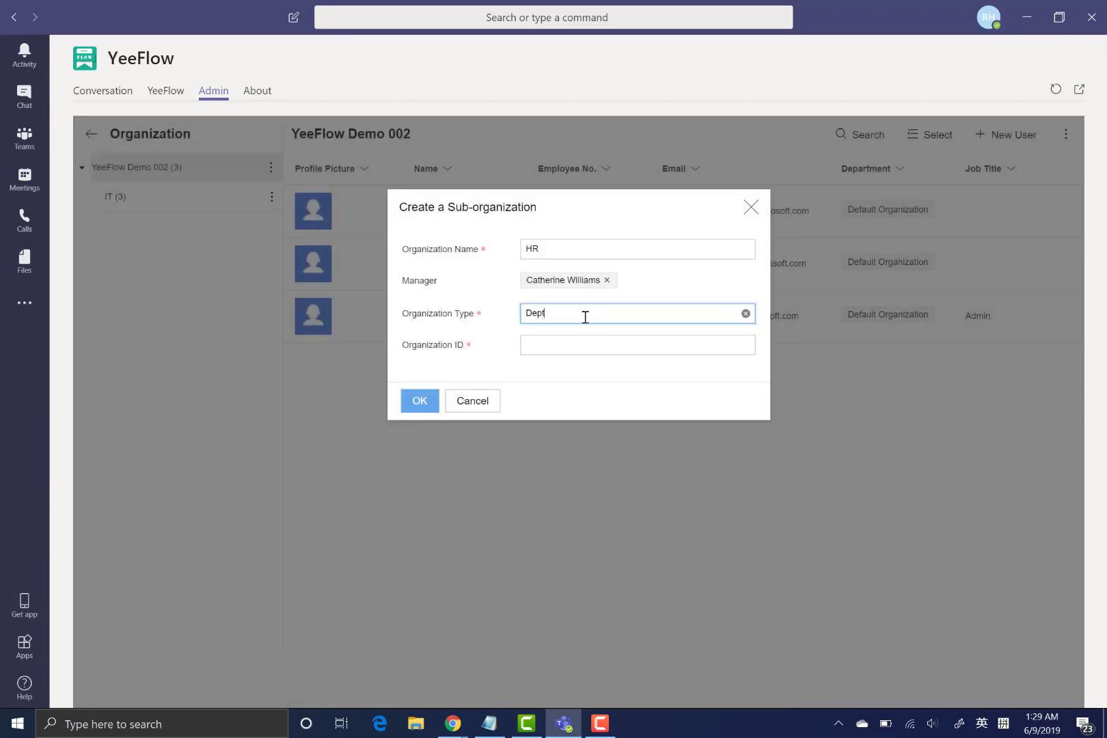
pyautogui.press('Tab')
pyautogui.write('00100')
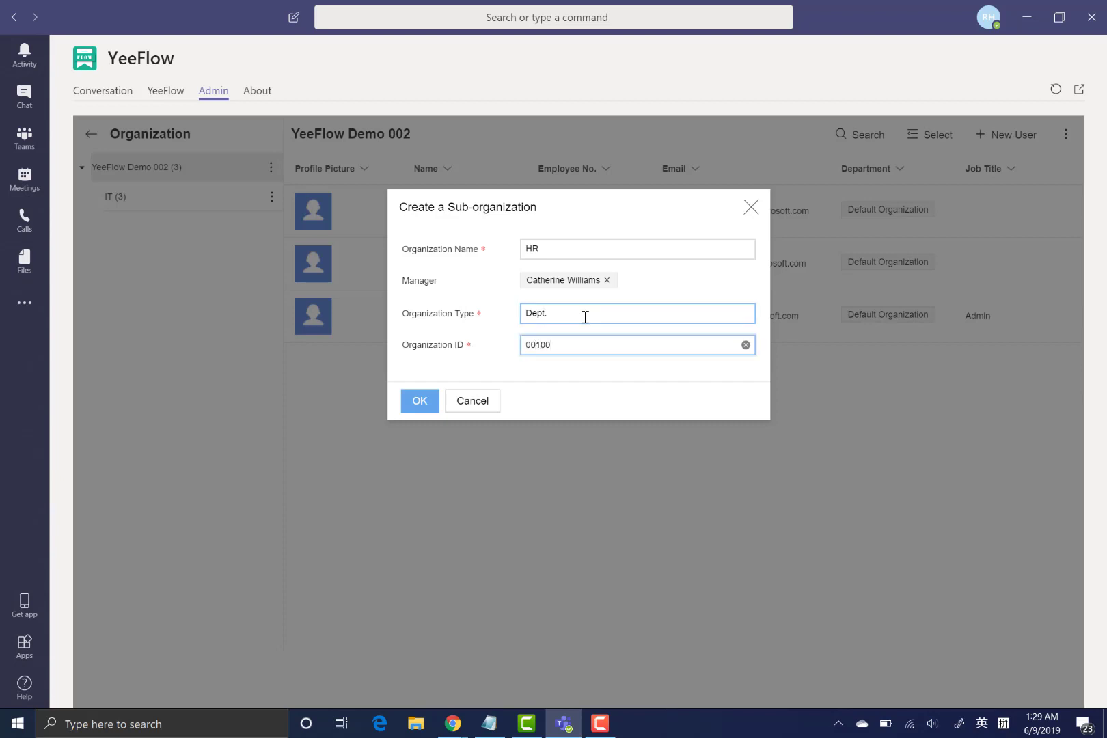
pyautogui.press('BackSpace')
pyautogui.write('3')
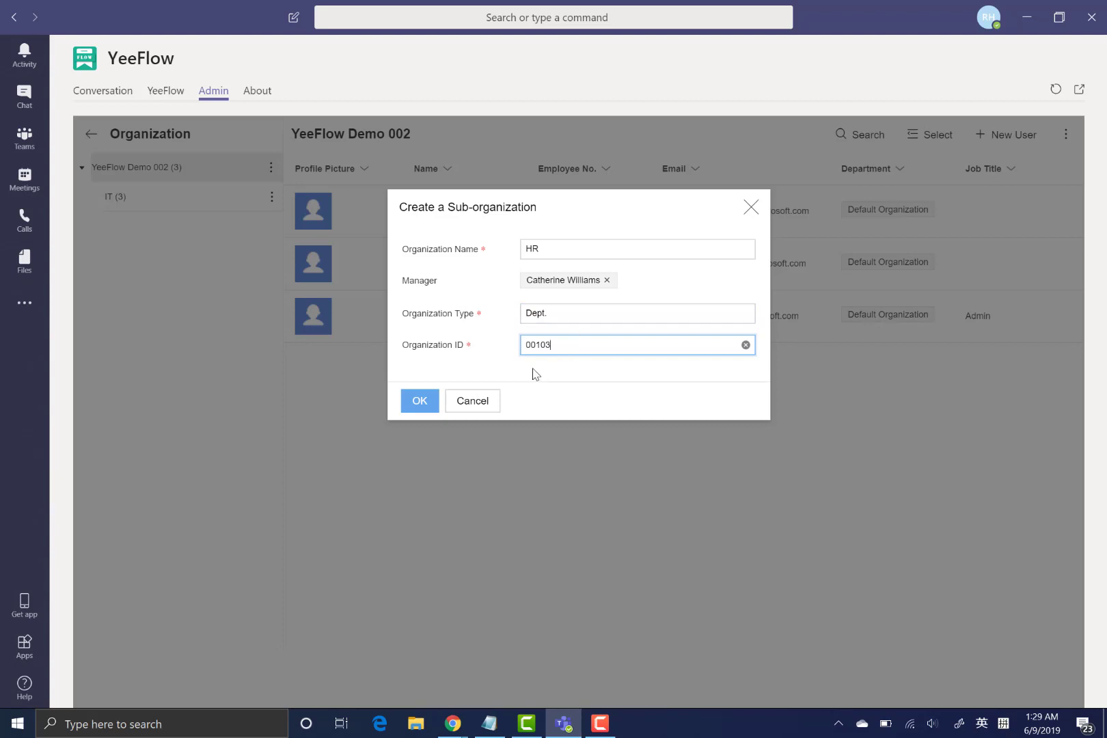
pyautogui.click(424, 402)
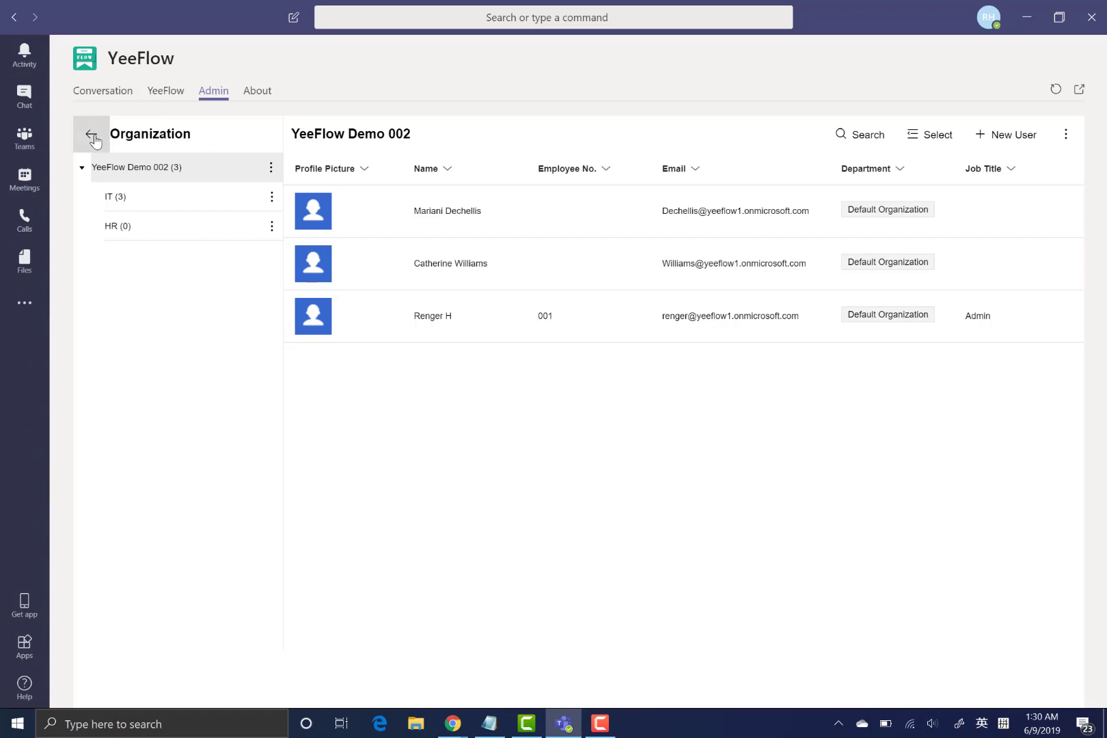
# - Go to the YeeFlow workflow forms area and choose CREATE FLOW
pyautogui.click(165, 99)
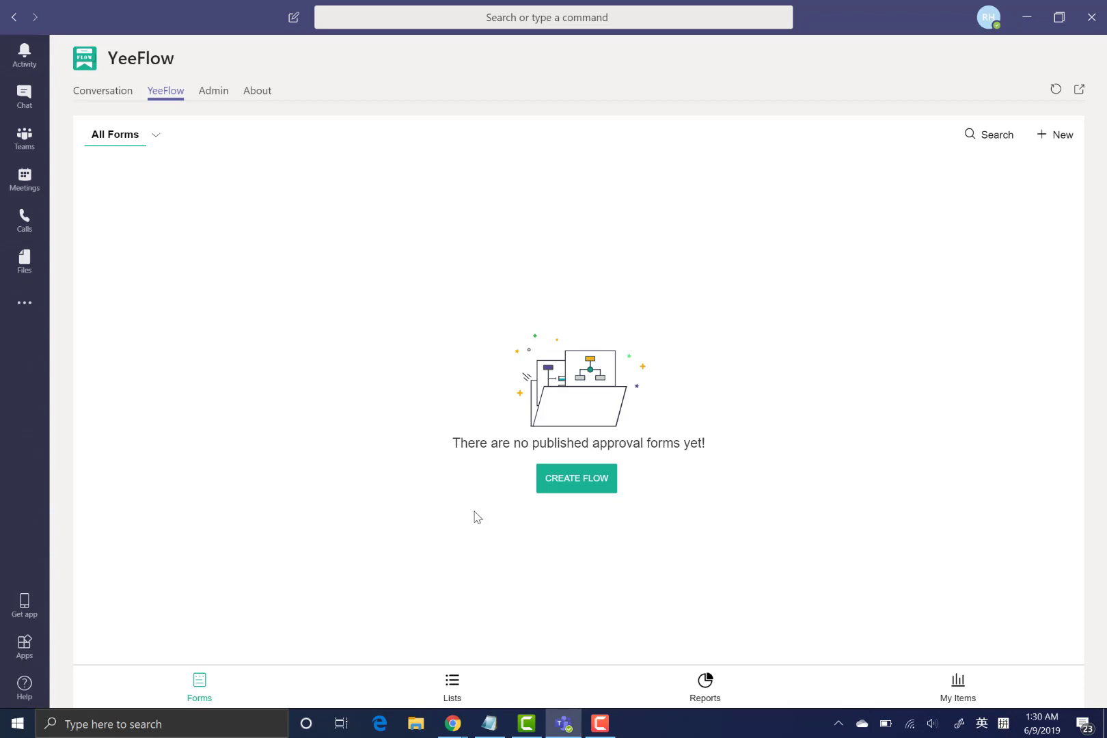
pyautogui.click(578, 484)
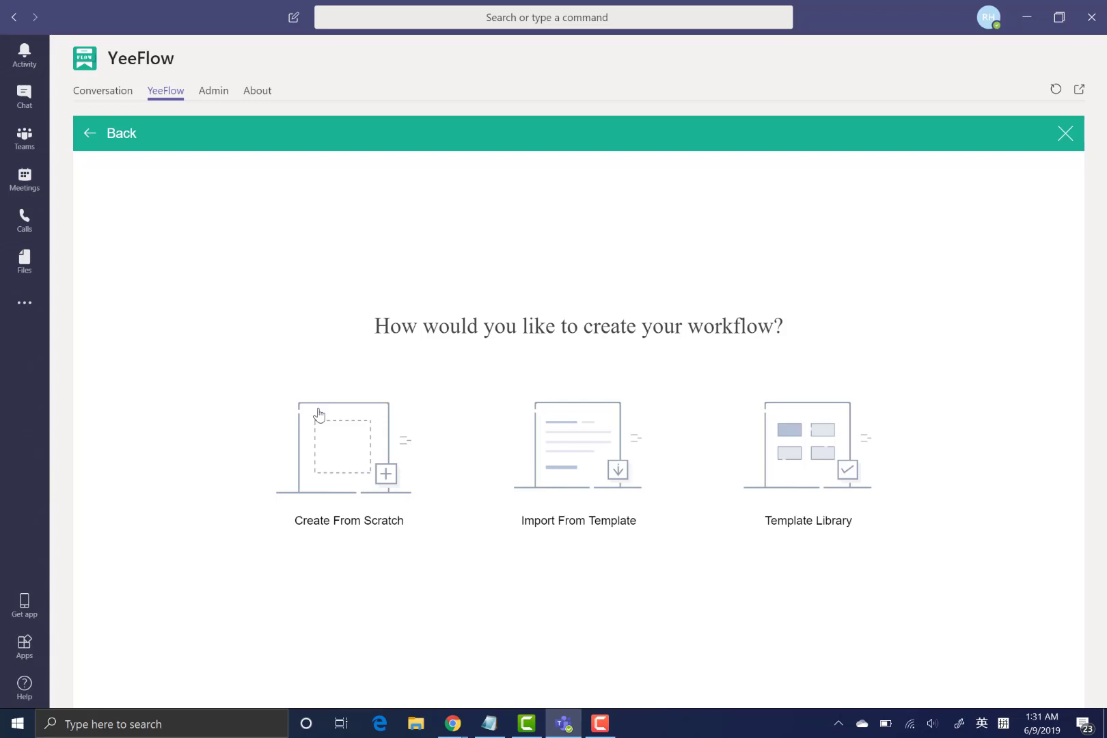
# - Start a workflow from scratch using icon file 1 from the Desktop Content Lists Icon folder
pyautogui.click(335, 452)
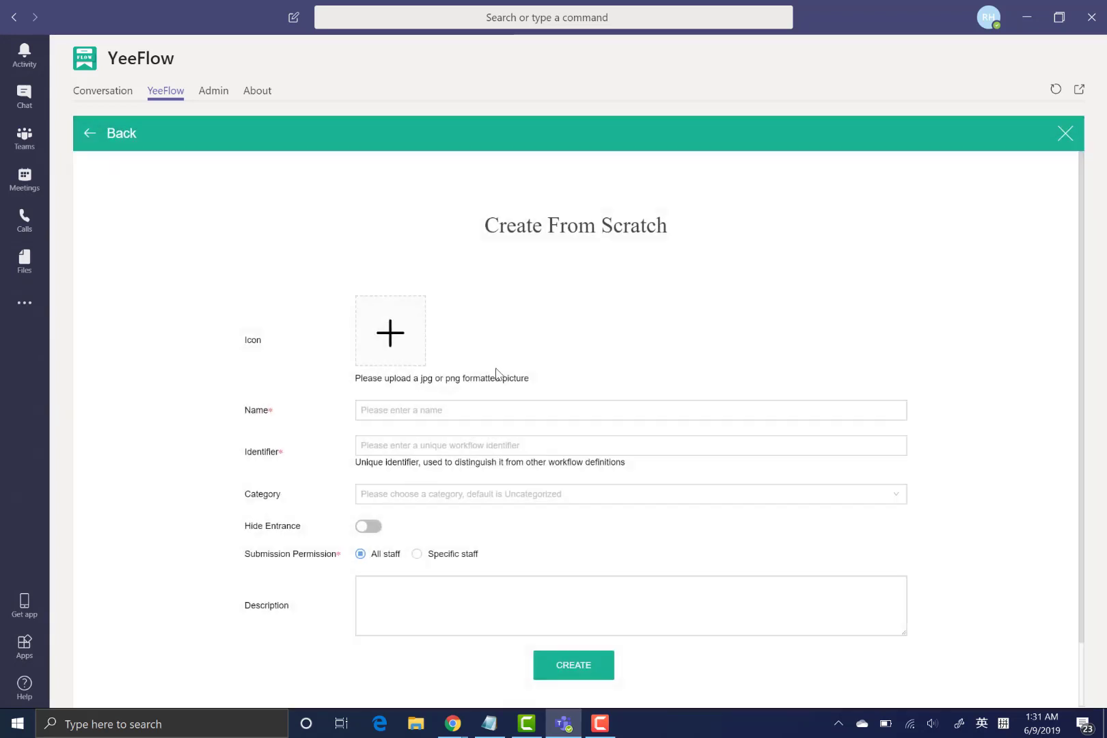
pyautogui.click(387, 333)
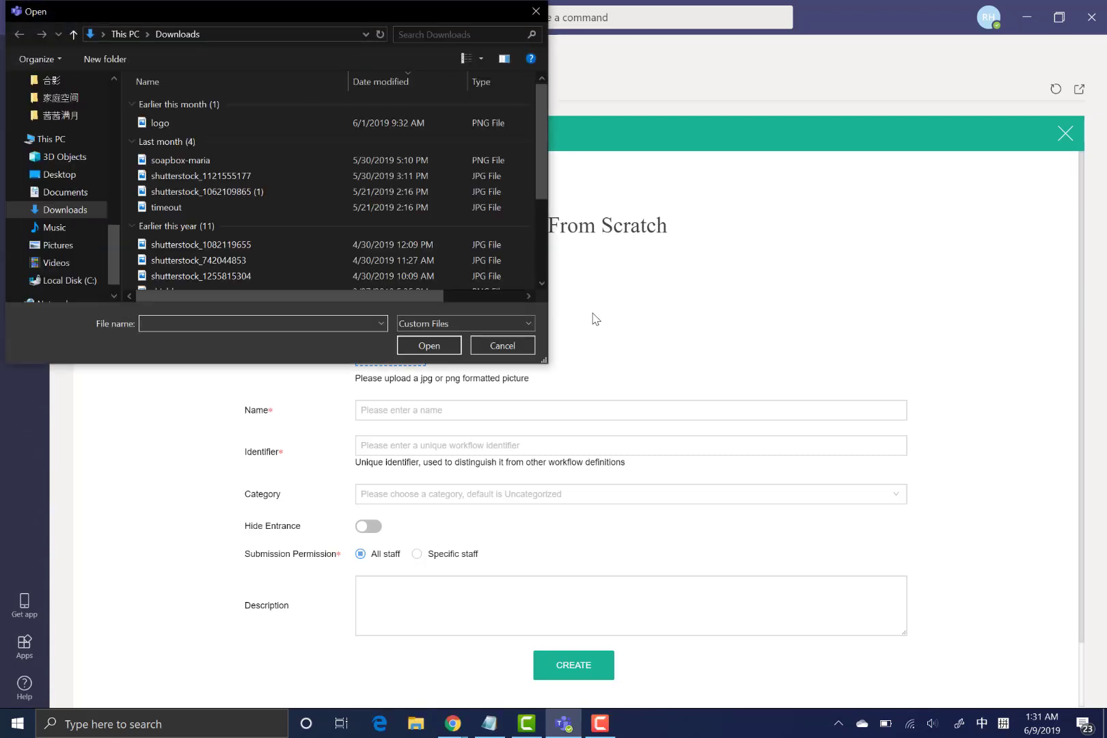
pyautogui.click(59, 175)
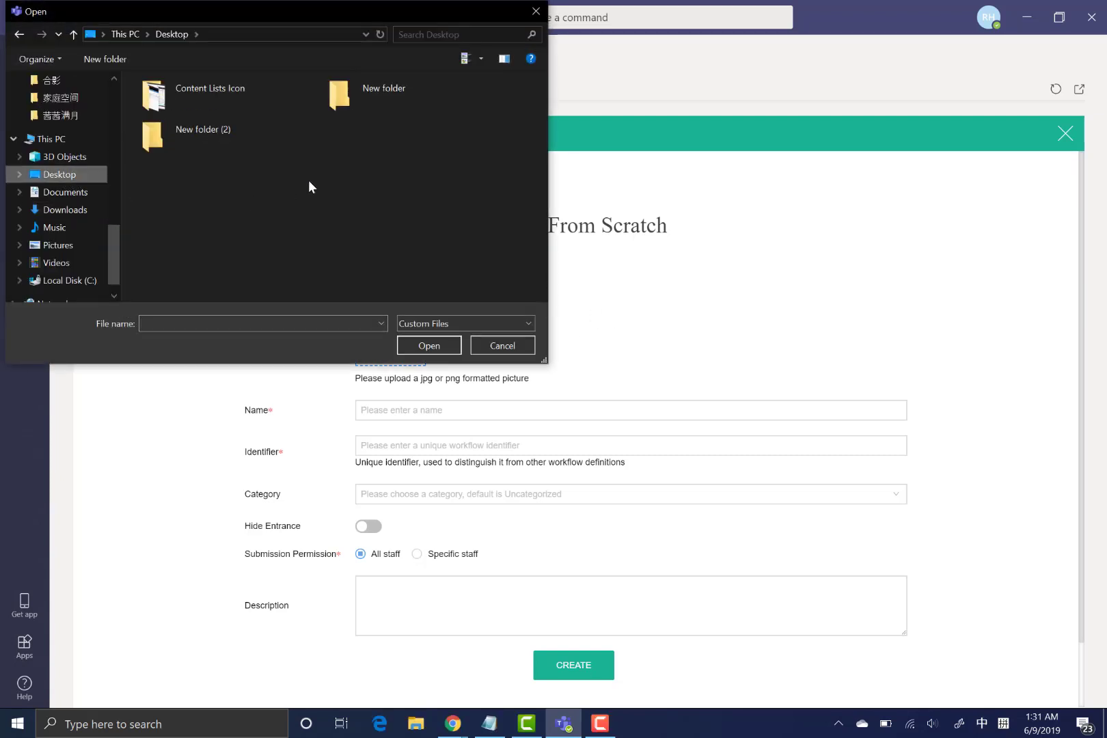
pyautogui.doubleClick(221, 100)
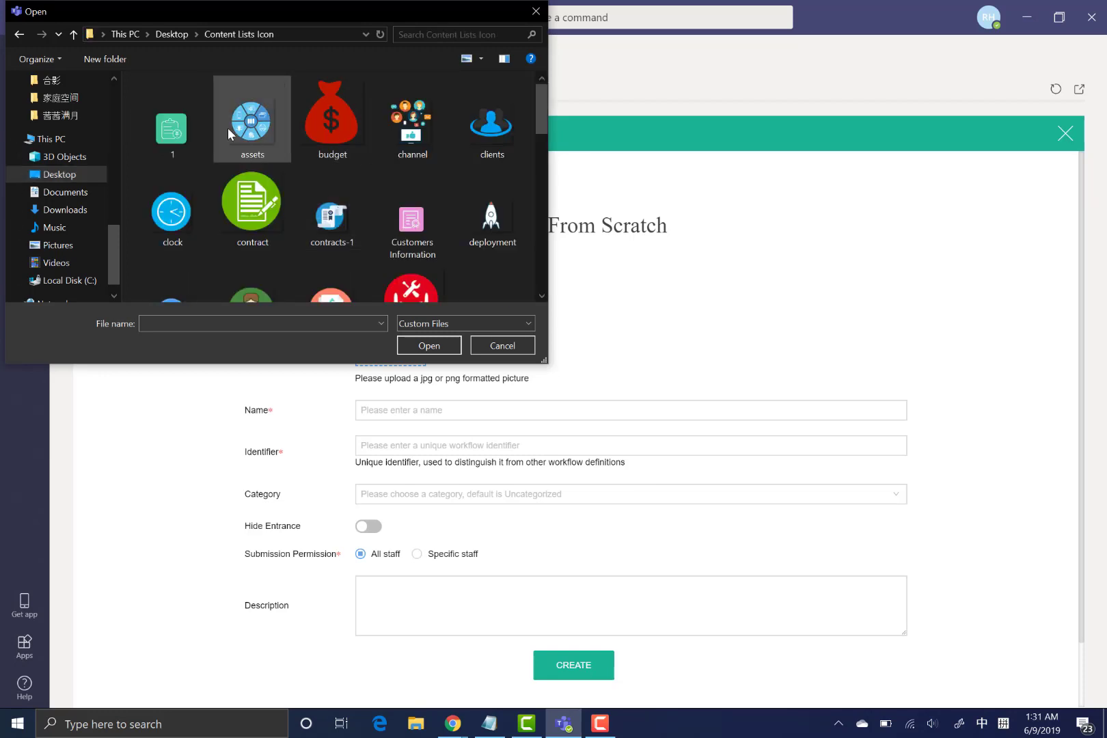
pyautogui.doubleClick(169, 130)
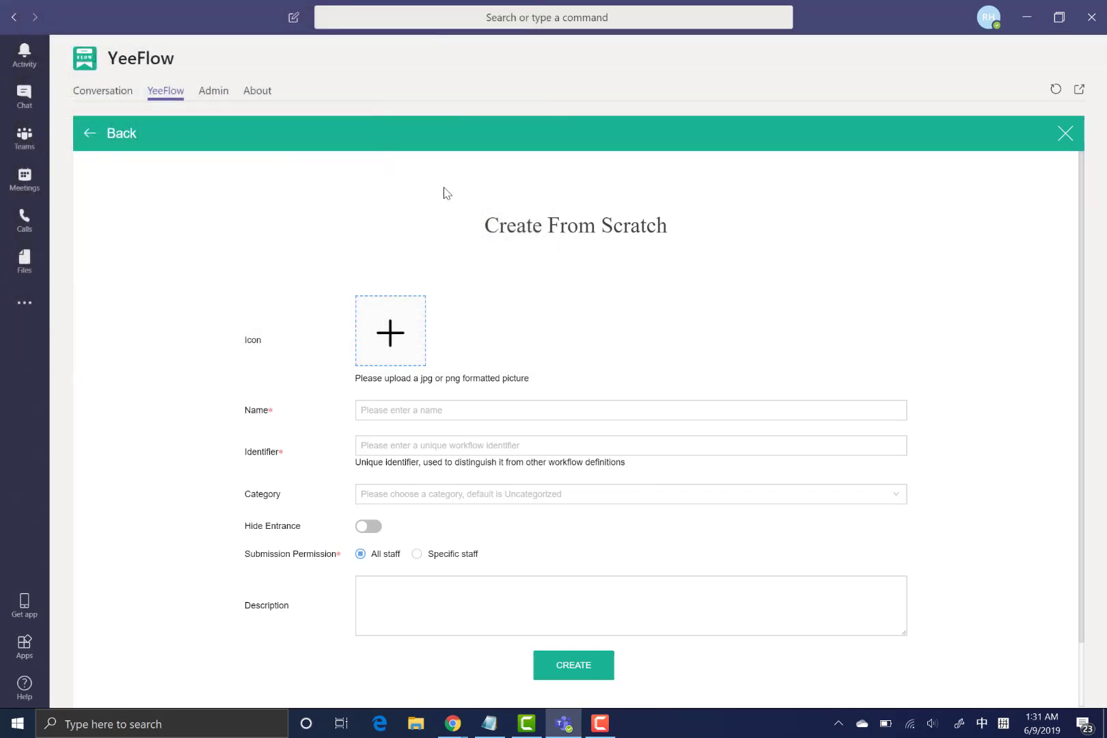
# - Name the workflow Leave Request with identifier LR, keeping submission open to all staff
pyautogui.click(547, 406)
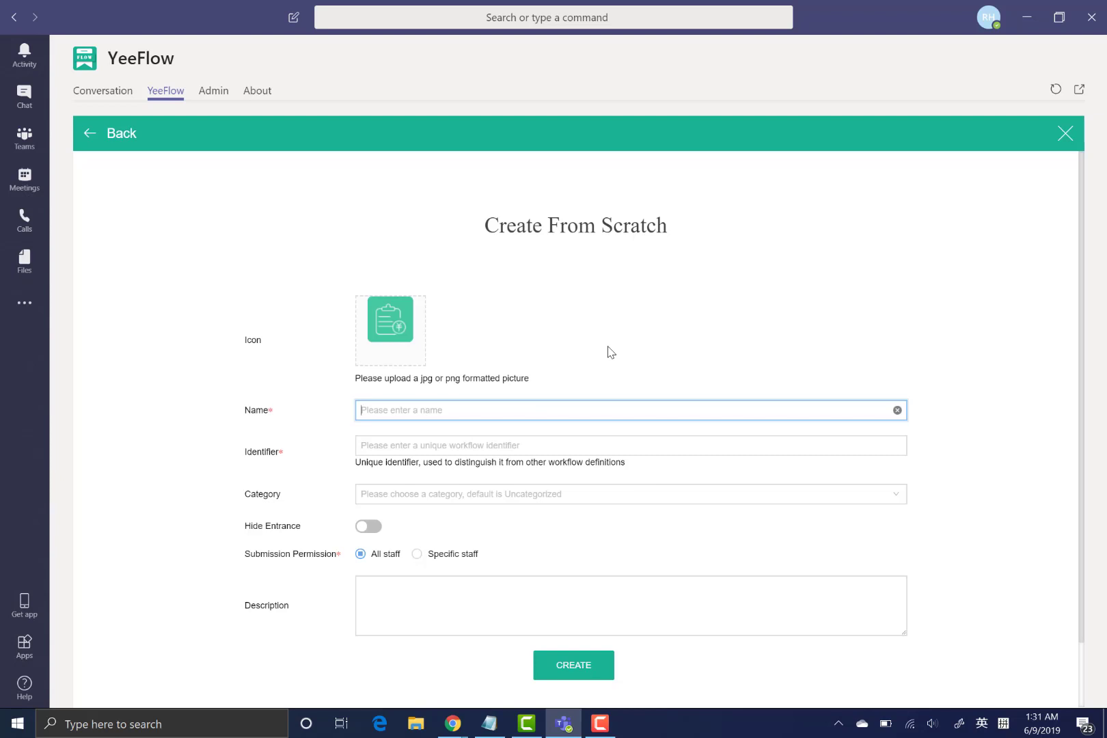
pyautogui.write('Leave Request')
pyautogui.click(470, 452)
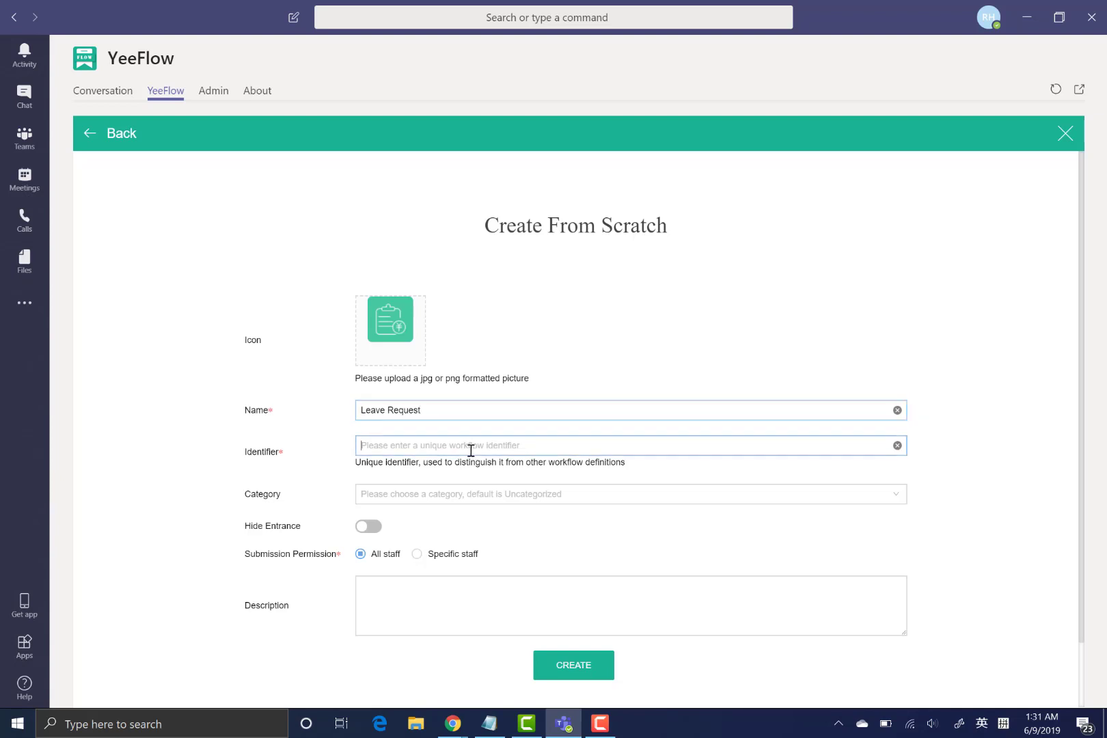
pyautogui.write('LR')
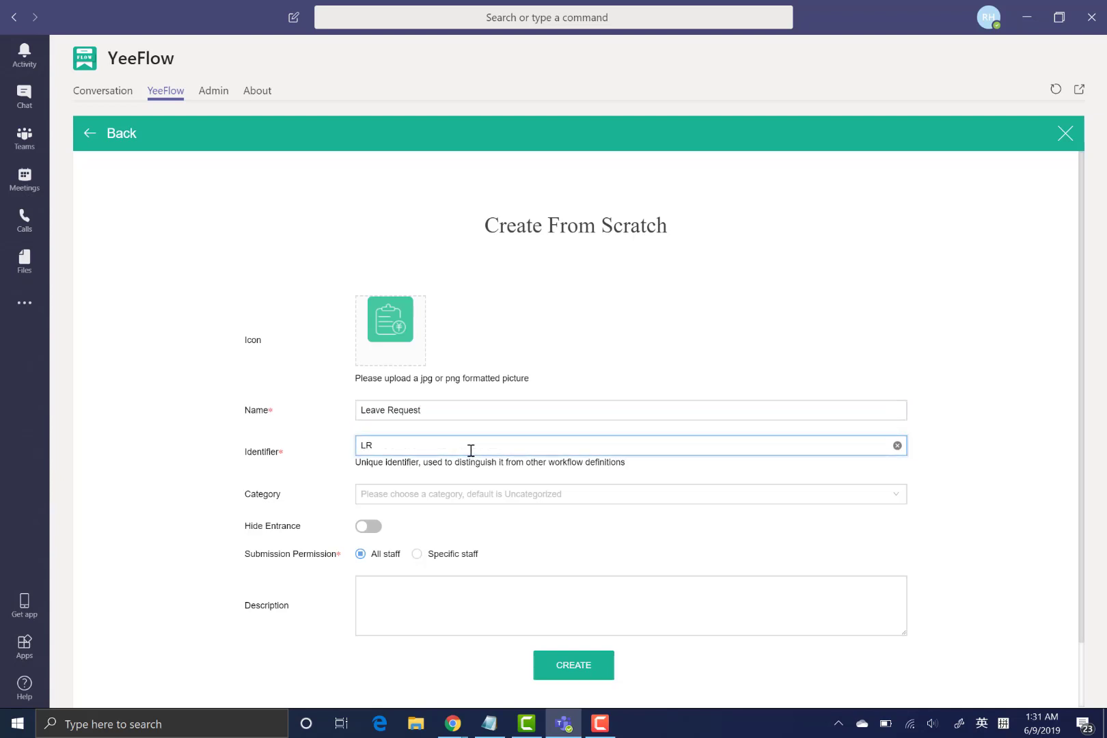
pyautogui.click(402, 559)
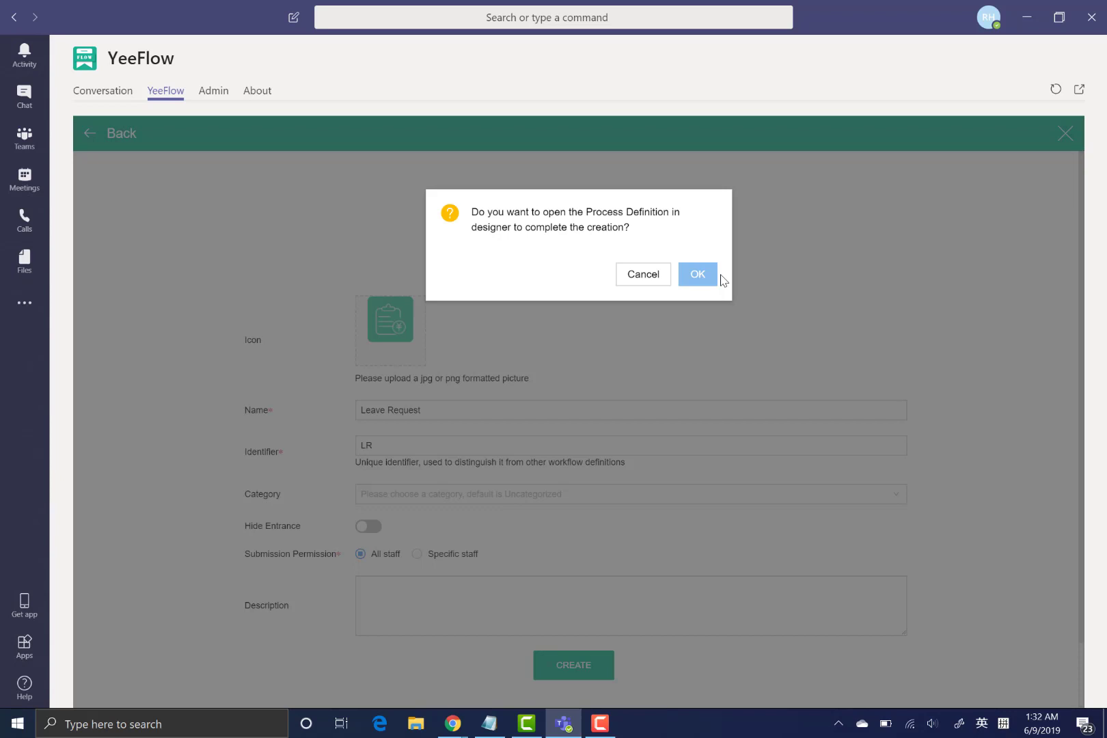
# - Open Leave Request in the designer and drop a Start node onto the canvas
pyautogui.click(706, 277)
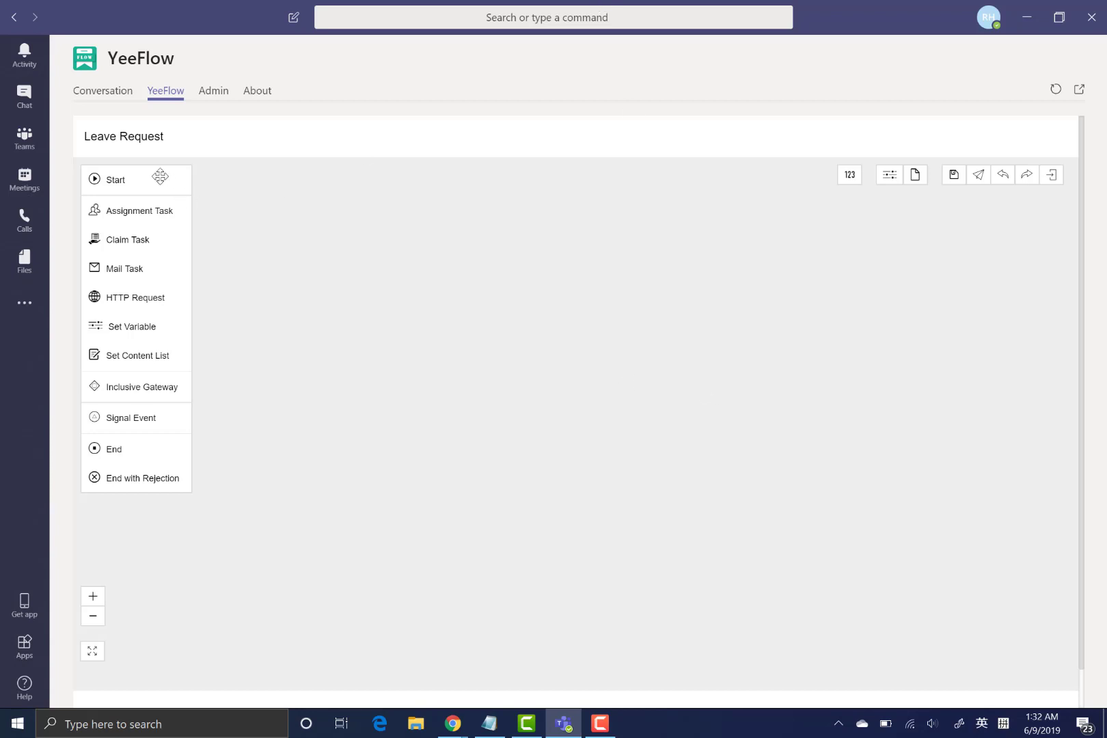
pyautogui.moveTo(181, 191); pyautogui.dragTo(400, 337)
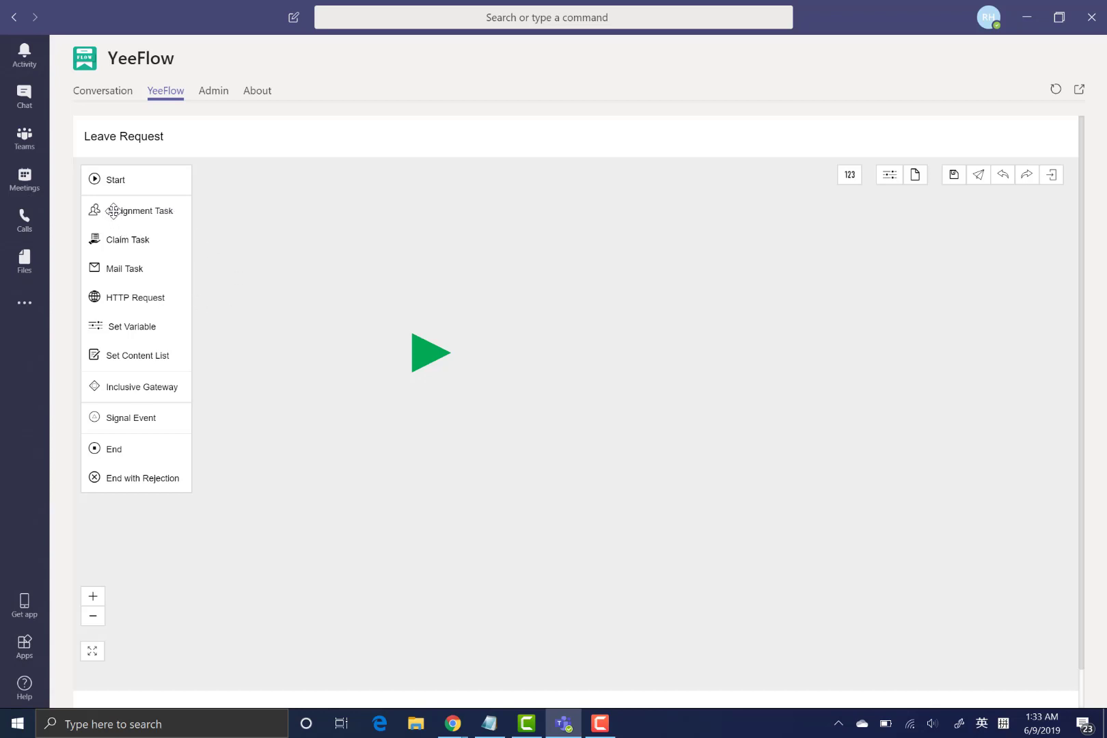
# - Place two Assignment Tasks and an End node in a row after Start
pyautogui.moveTo(113, 210); pyautogui.dragTo(585, 349)
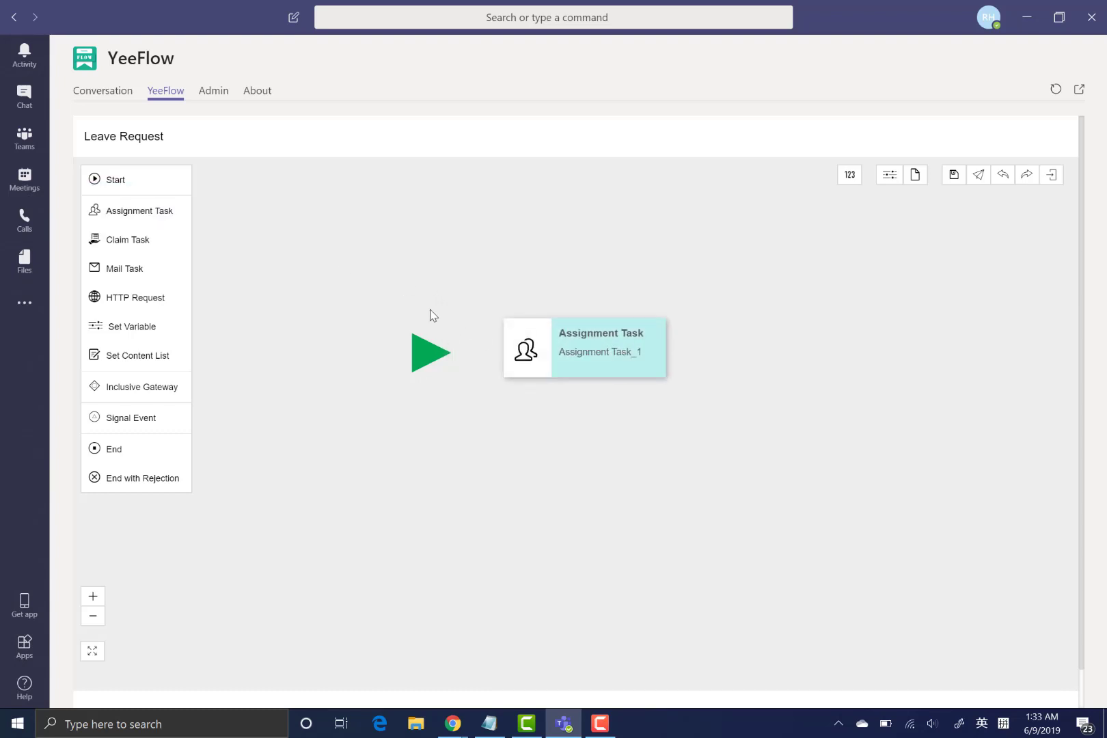
pyautogui.moveTo(135, 211); pyautogui.dragTo(781, 345)
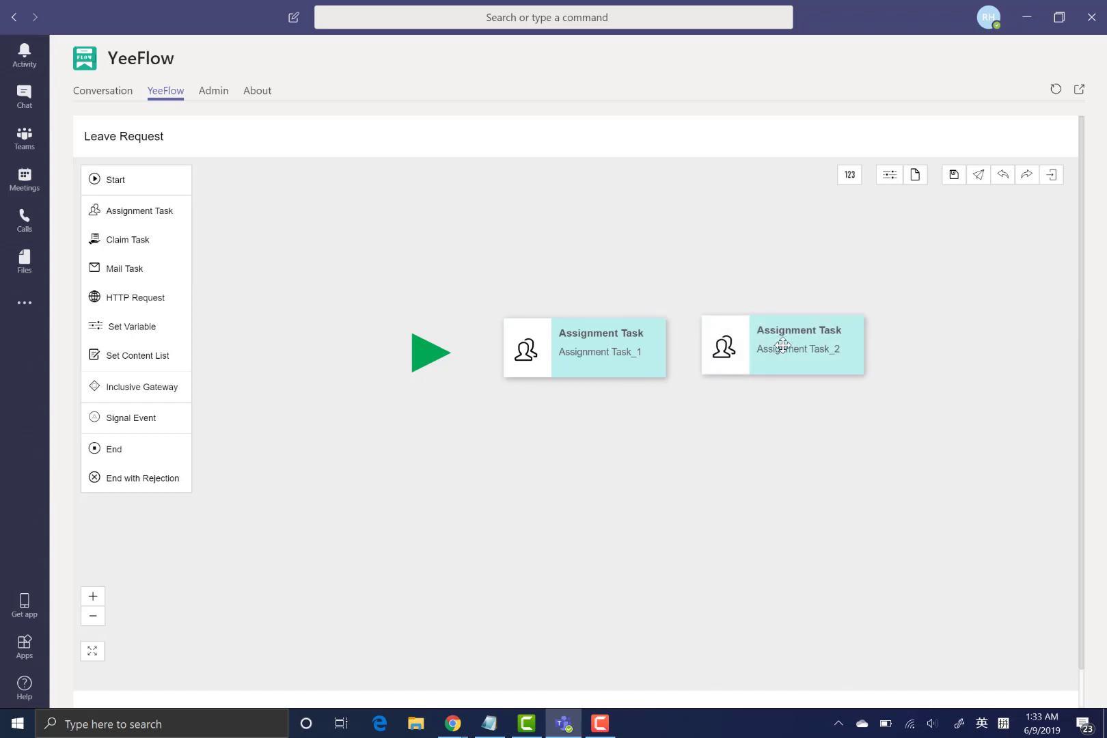
pyautogui.moveTo(136, 452); pyautogui.dragTo(947, 330)
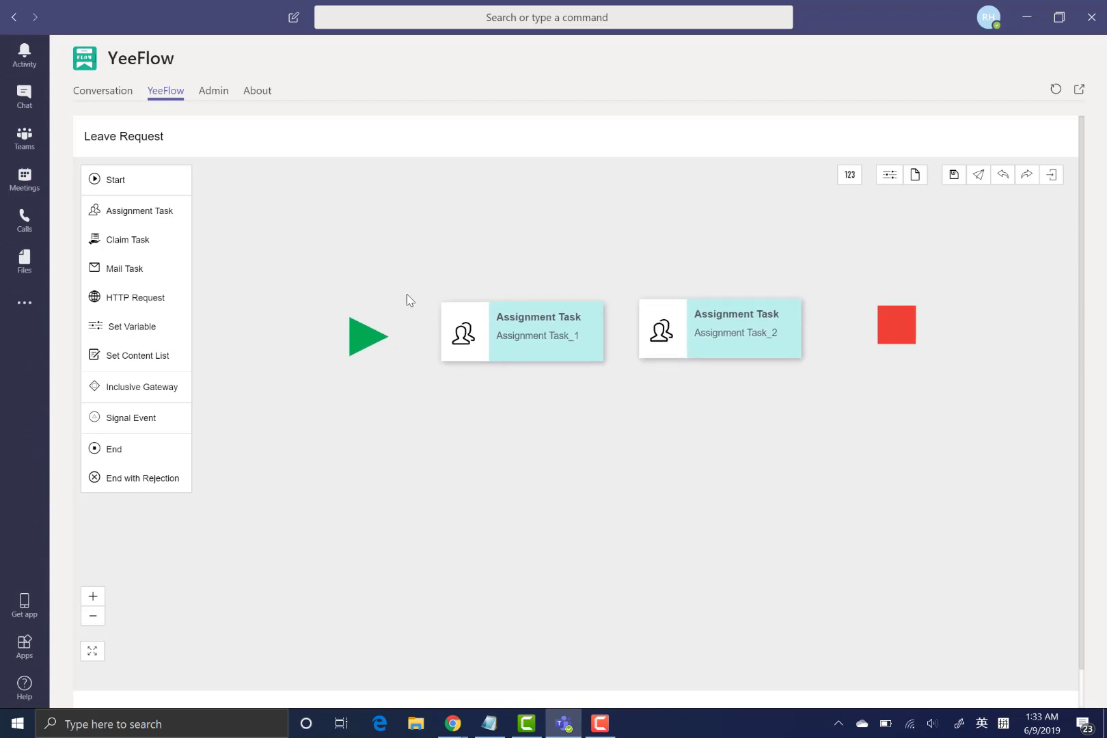
# - Connect Start → Assignment Task_1 → Assignment Task_2 → End
pyautogui.moveTo(392, 345)
pyautogui.moveTo(389, 365); pyautogui.dragTo(505, 334)
pyautogui.moveTo(542, 372)
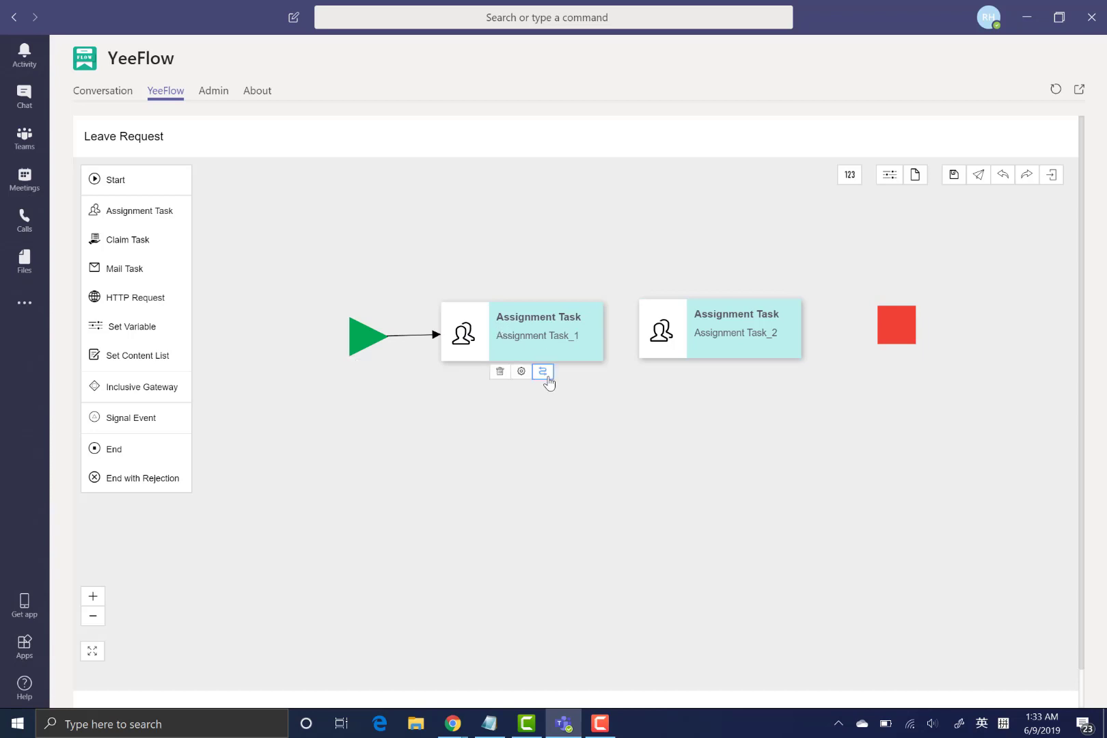
pyautogui.moveTo(543, 373); pyautogui.dragTo(708, 329)
pyautogui.moveTo(709, 330)
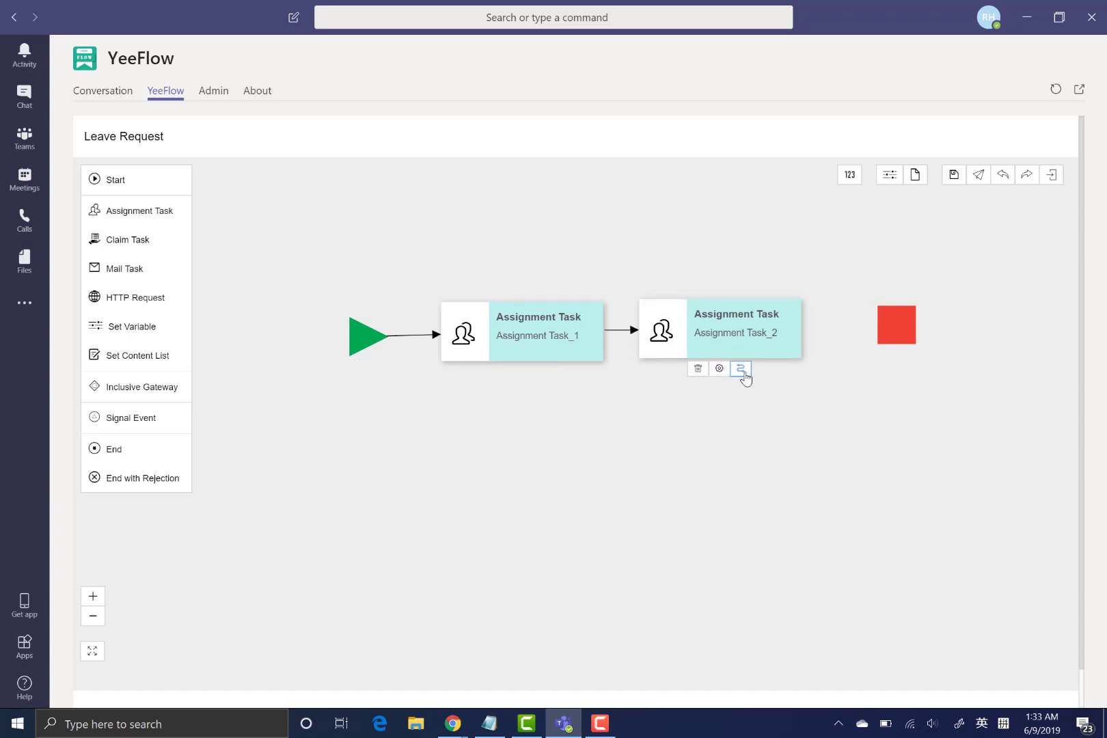
pyautogui.moveTo(741, 369); pyautogui.dragTo(887, 326)
pyautogui.moveTo(533, 327)
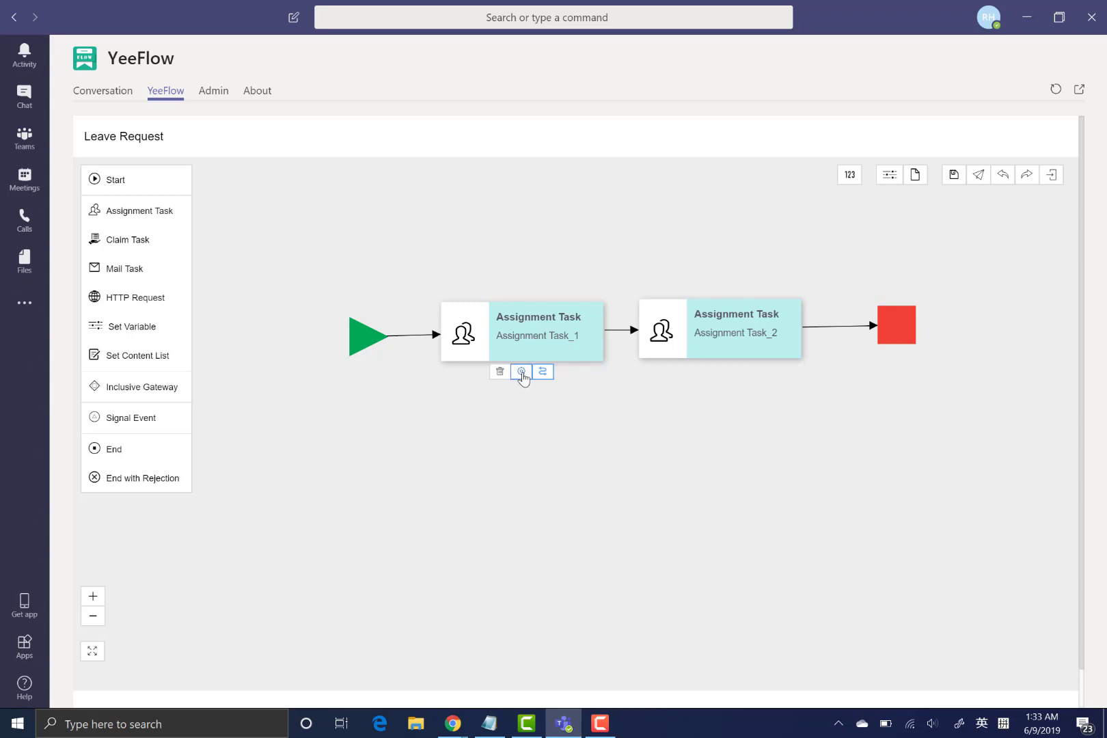
# - Relabel Assignment Task_1 as 'Line Manager Approval' and open its Assignment Editor
pyautogui.click(521, 372)
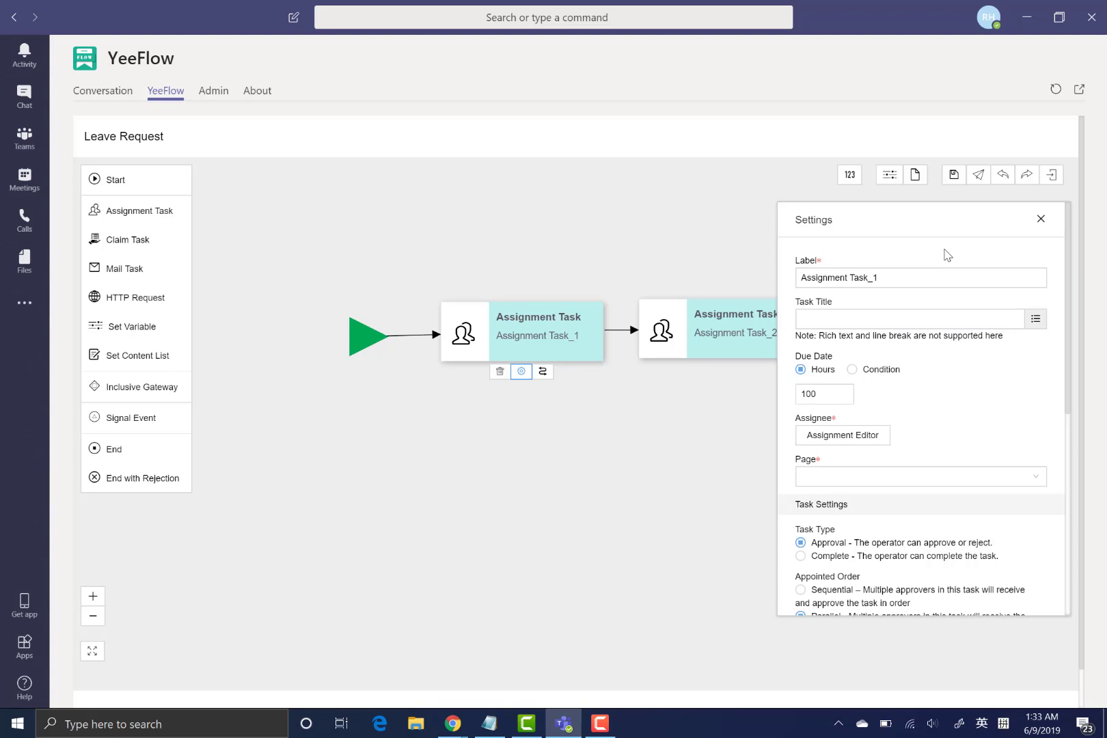
pyautogui.moveTo(920, 272); pyautogui.dragTo(711, 278)
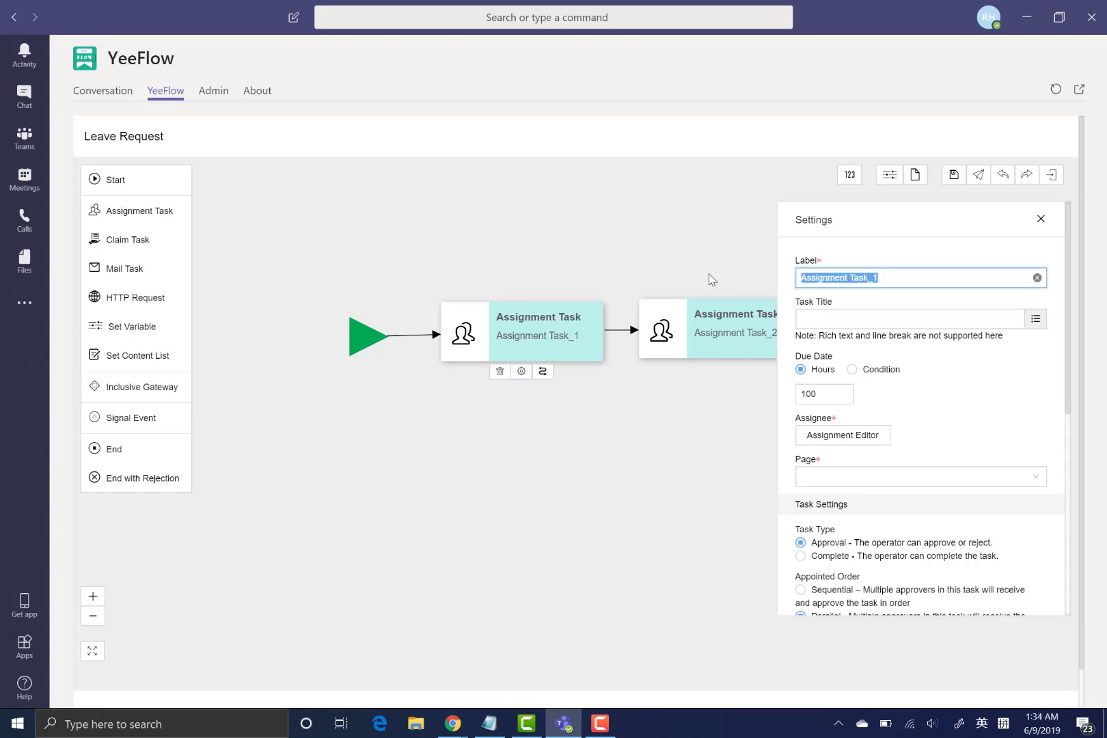
pyautogui.write('Line Man')
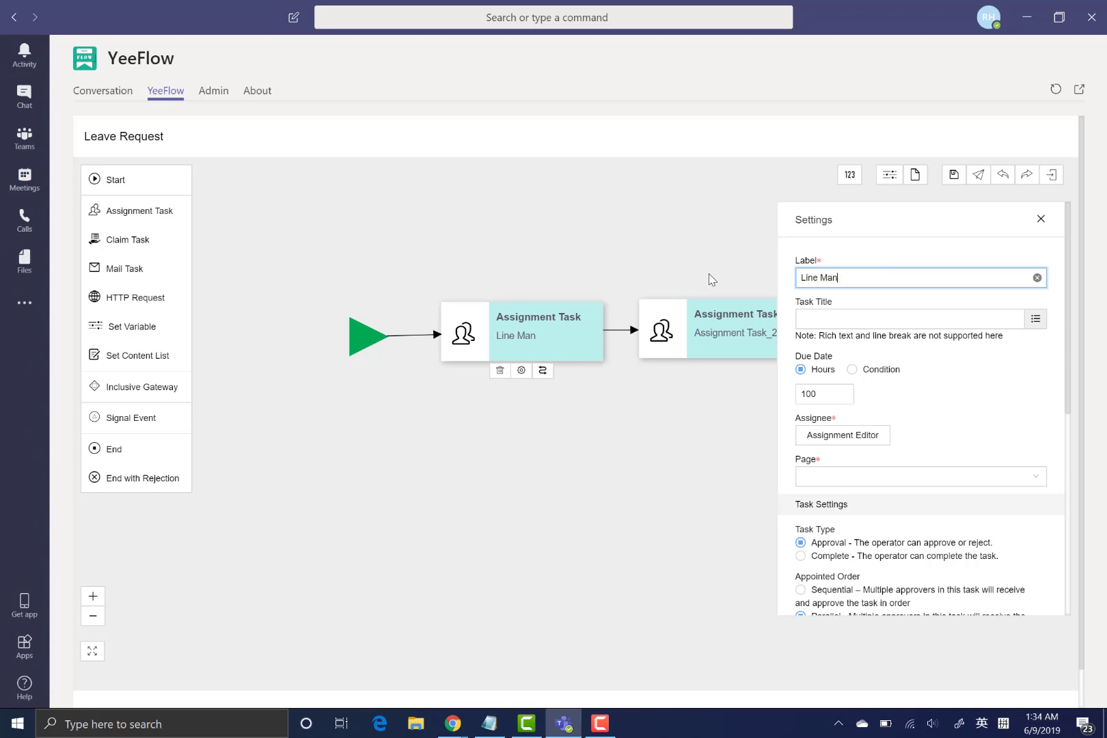
pyautogui.write('ager Approval')
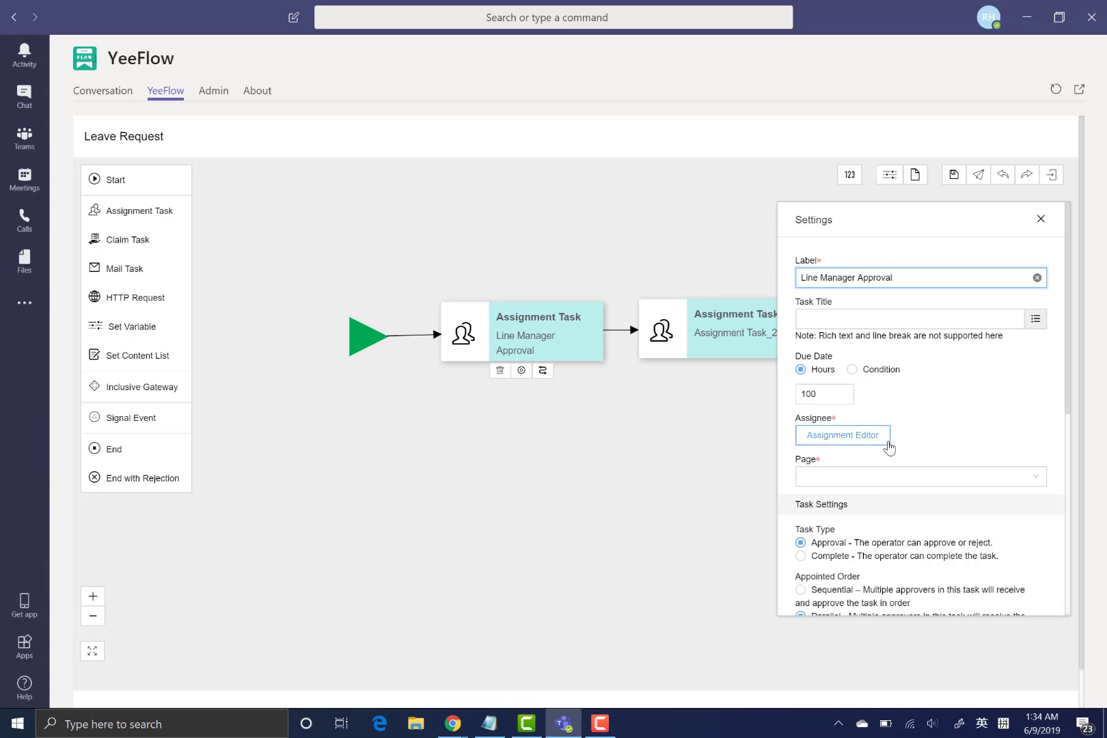
pyautogui.click(842, 437)
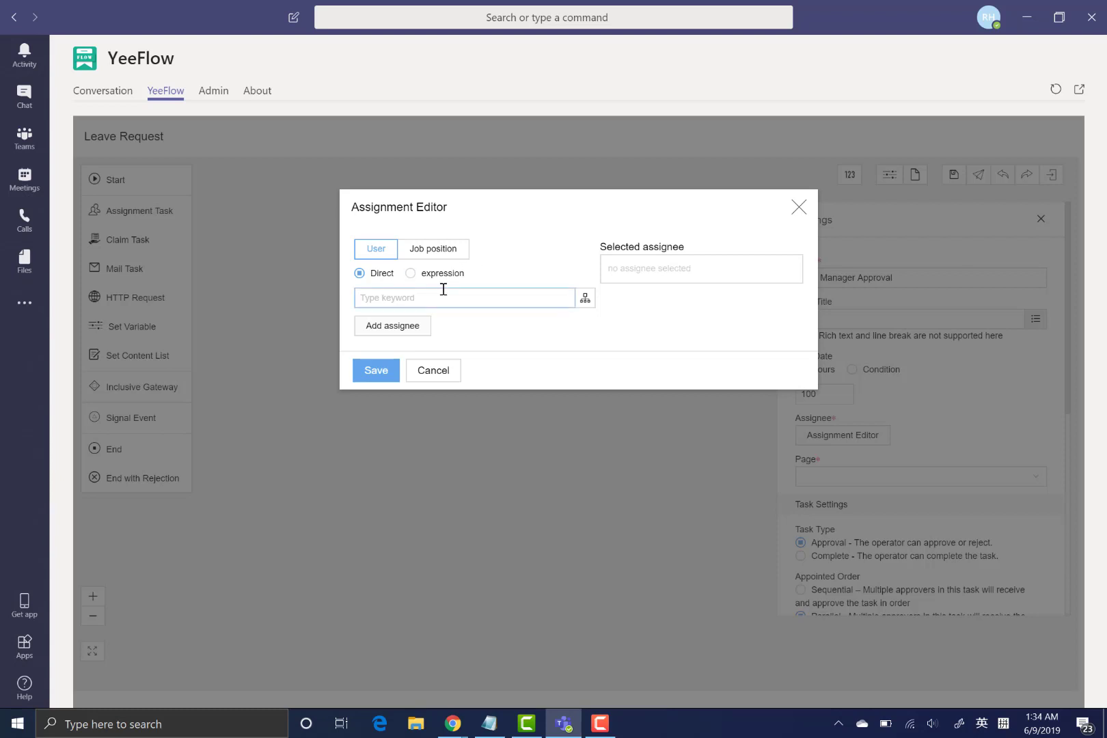
# - Browse the user list without choosing anyone, then switch the assignee option to expression
pyautogui.click(584, 300)
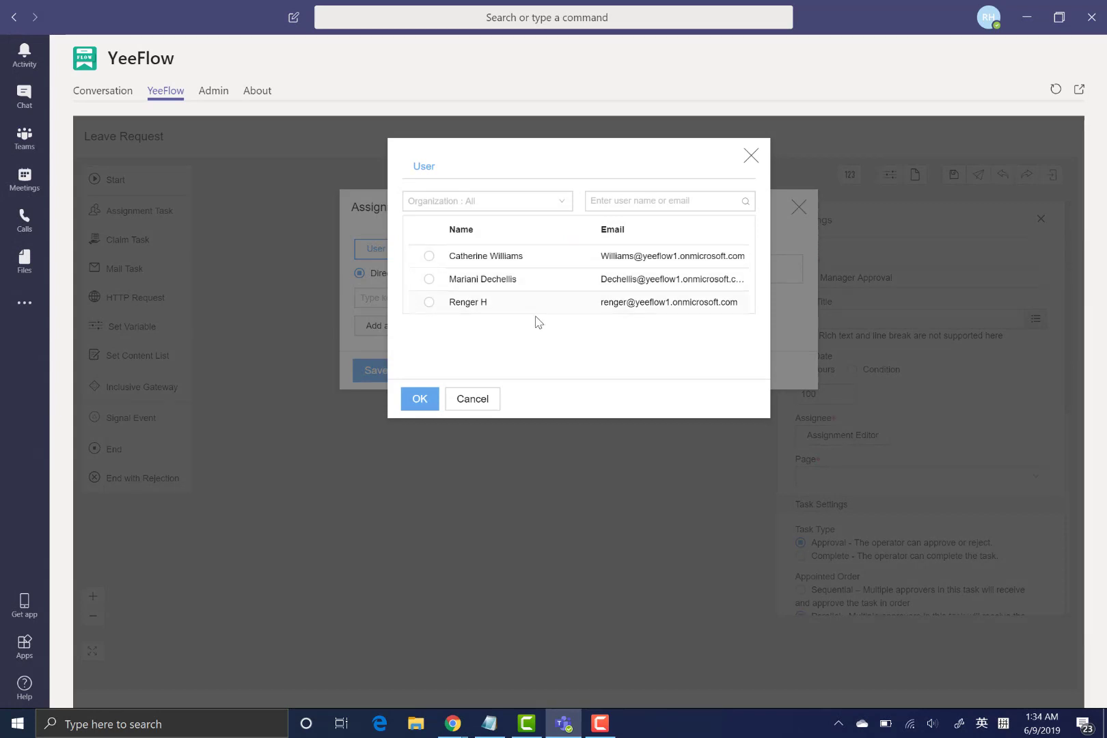
pyautogui.click(750, 161)
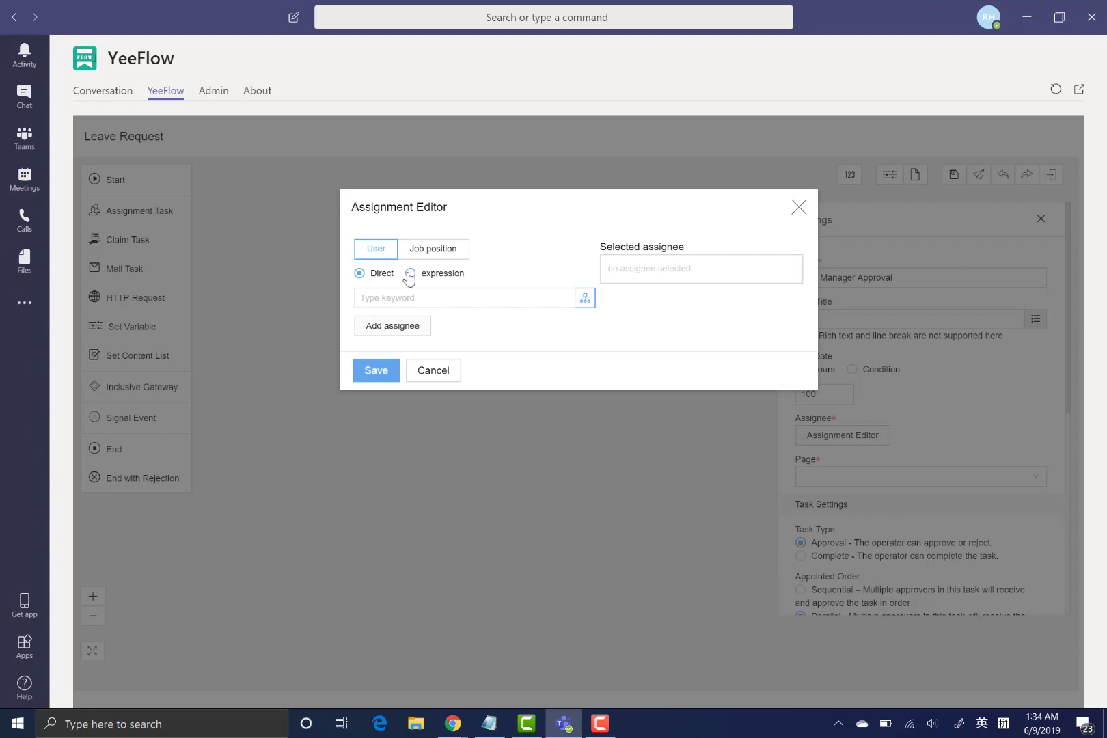
pyautogui.click(410, 274)
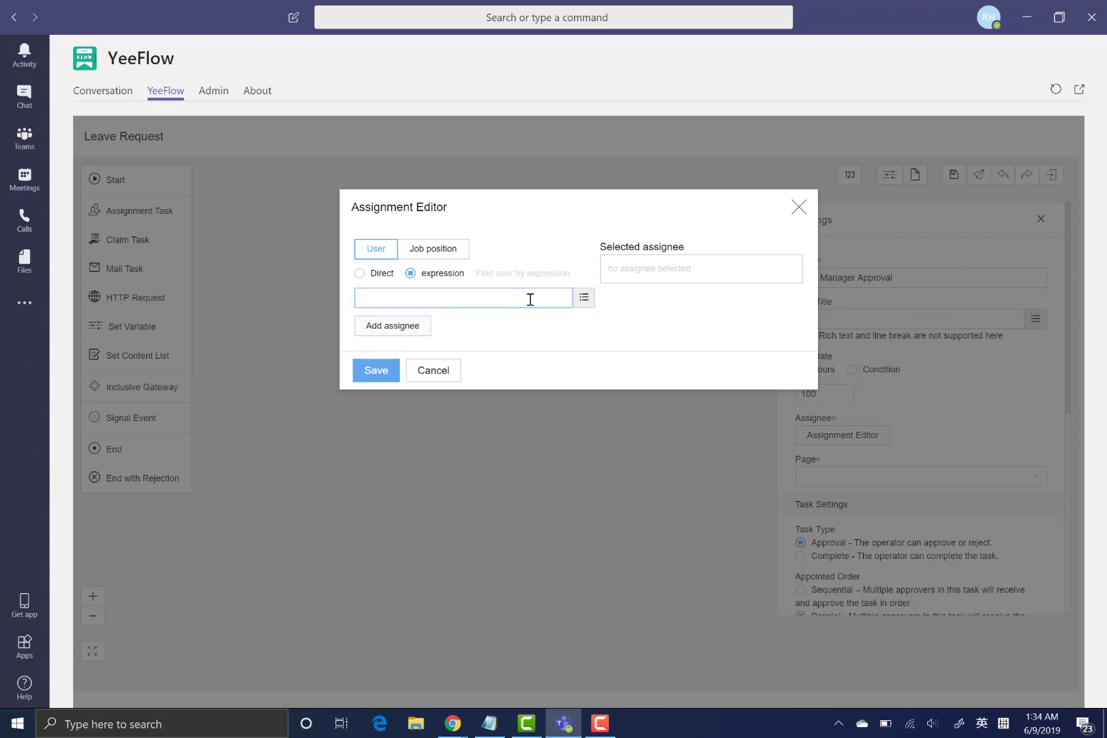
# - Build the assignee expression Submitter:Line Manager from Instance Context
pyautogui.click(585, 298)
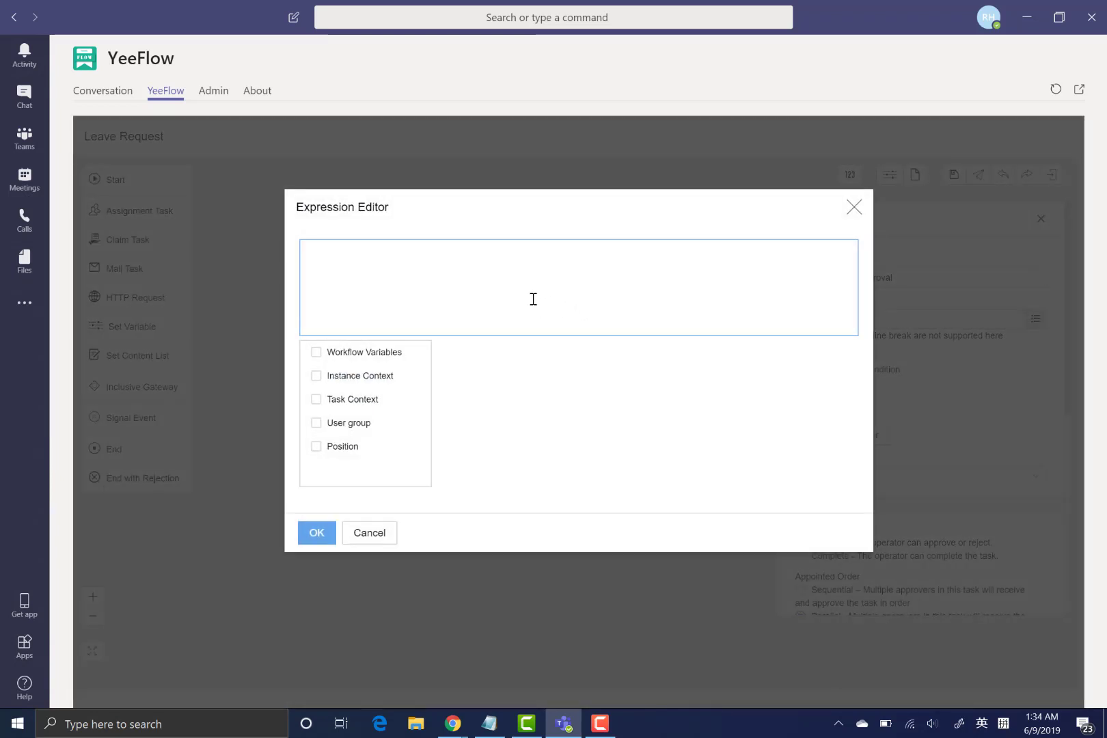
pyautogui.click(350, 378)
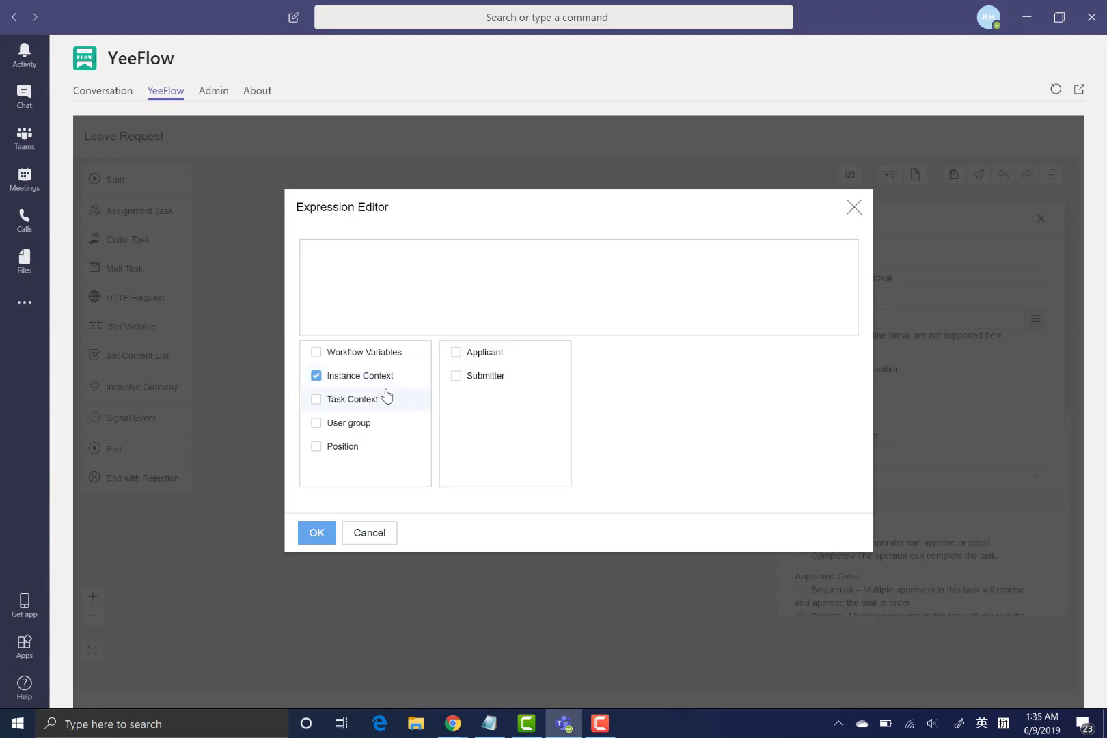
pyautogui.click(457, 382)
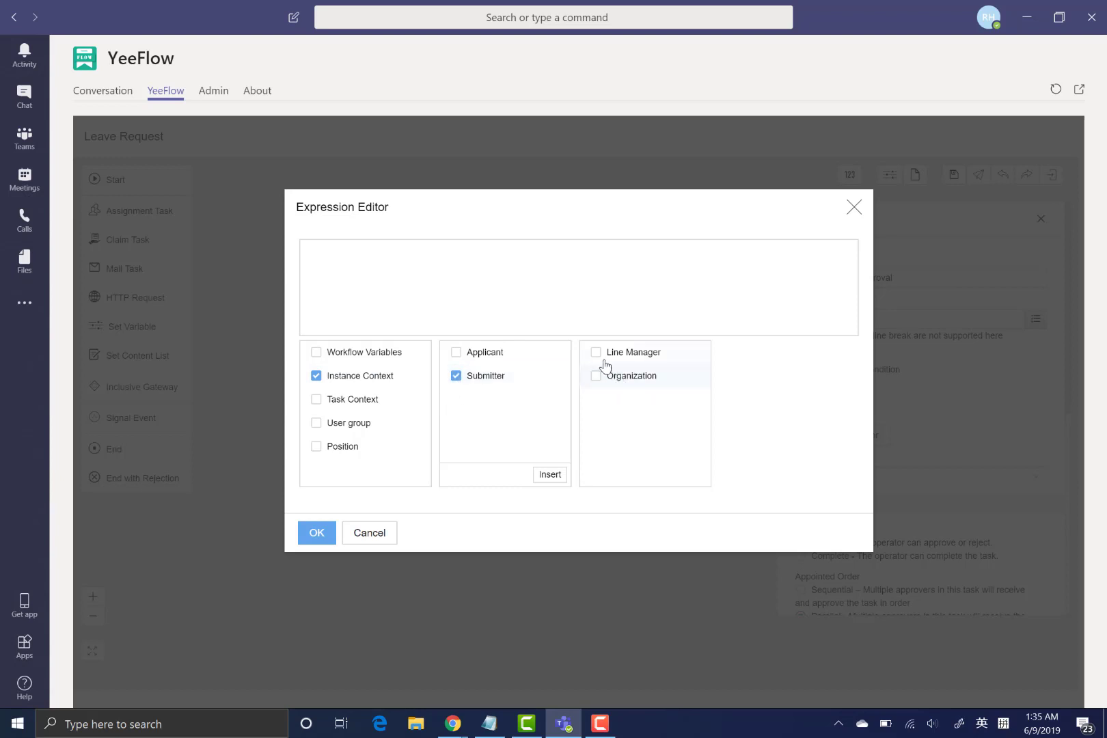
pyautogui.click(598, 354)
pyautogui.click(688, 477)
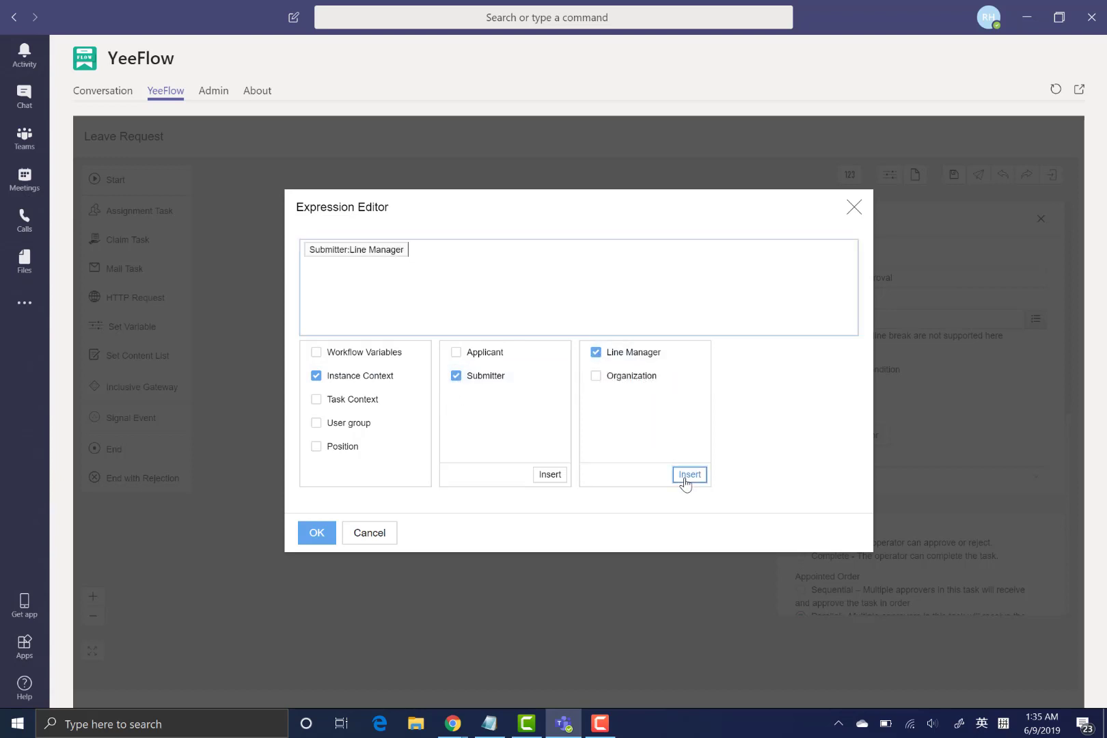
pyautogui.click(319, 533)
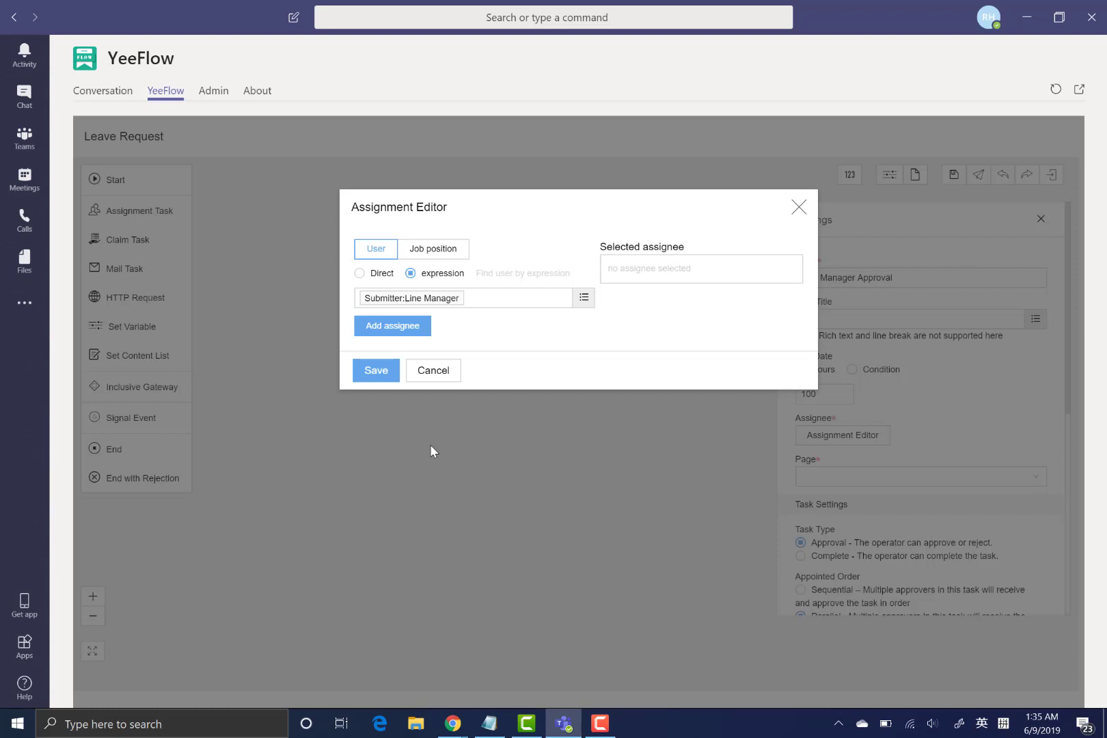
# - Add the expression as the task's assignee, save, and close the task settings
pyautogui.click(395, 328)
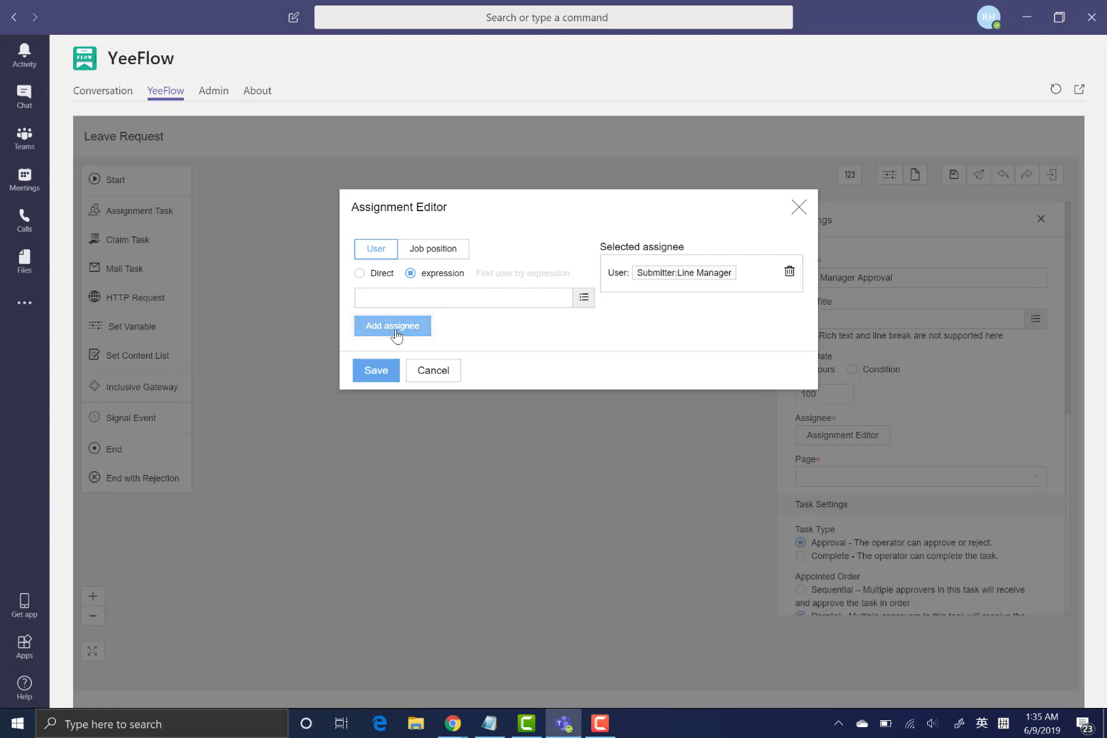
pyautogui.click(377, 373)
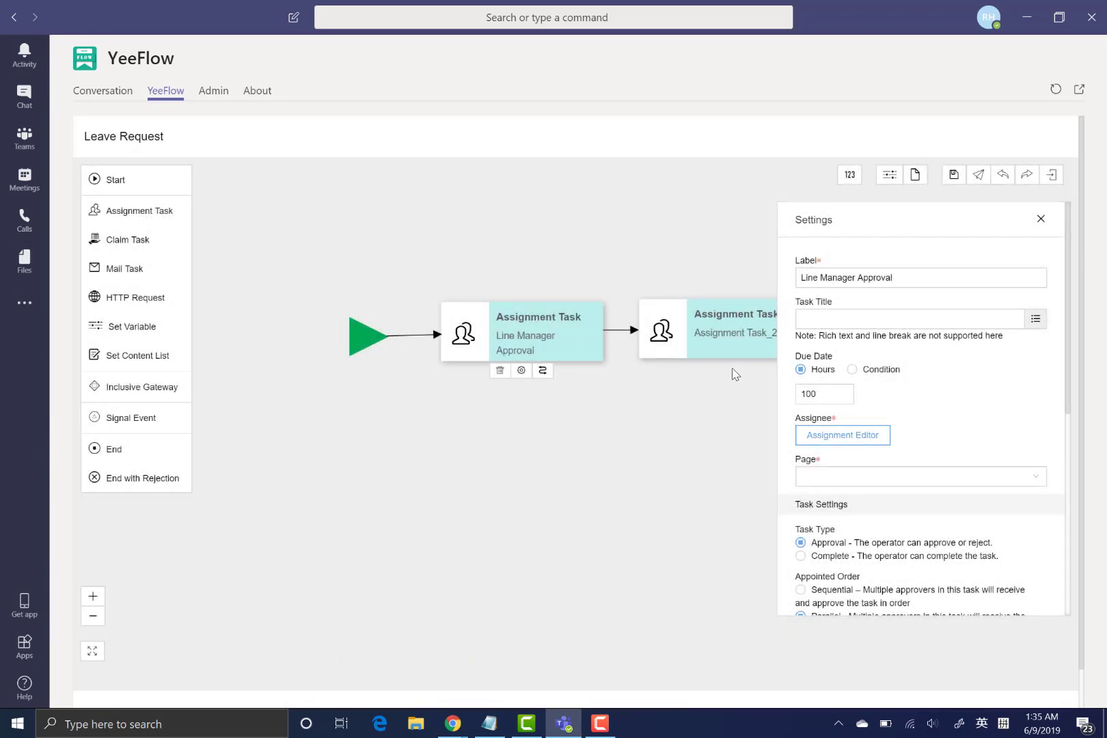
pyautogui.click(638, 418)
# - Relabel Assignment Task_2 as 'Dept Manager Approval' and bring up its Assignment Editor
pyautogui.moveTo(586, 322)
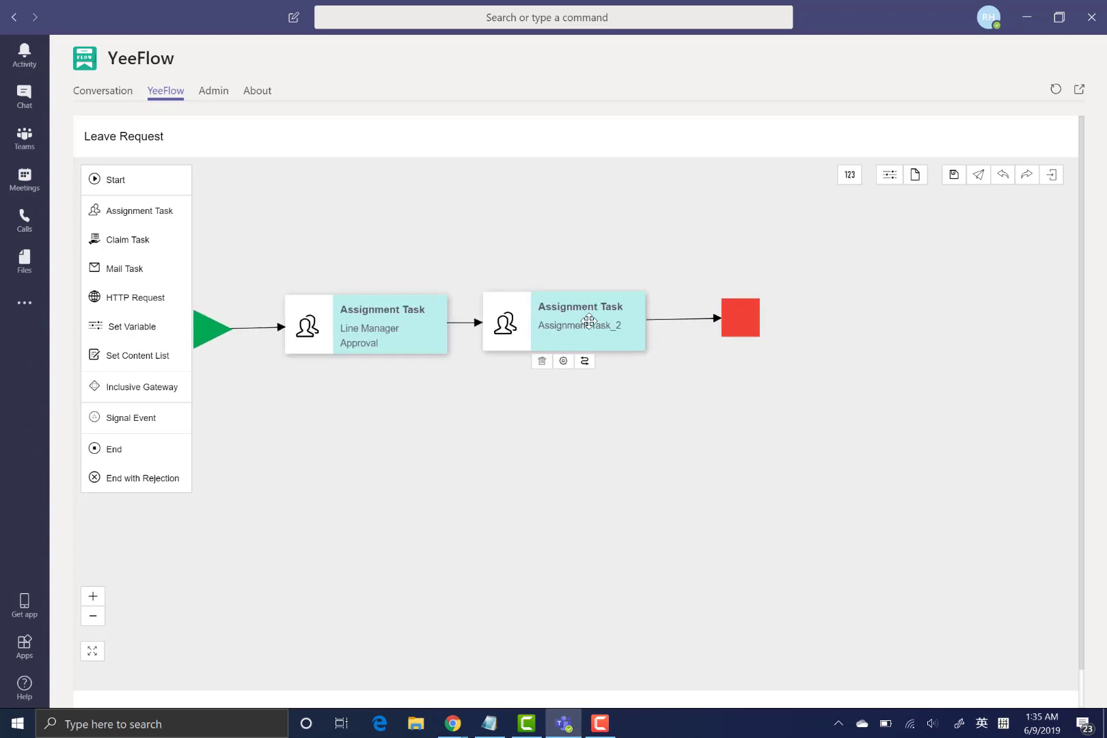
pyautogui.click(567, 365)
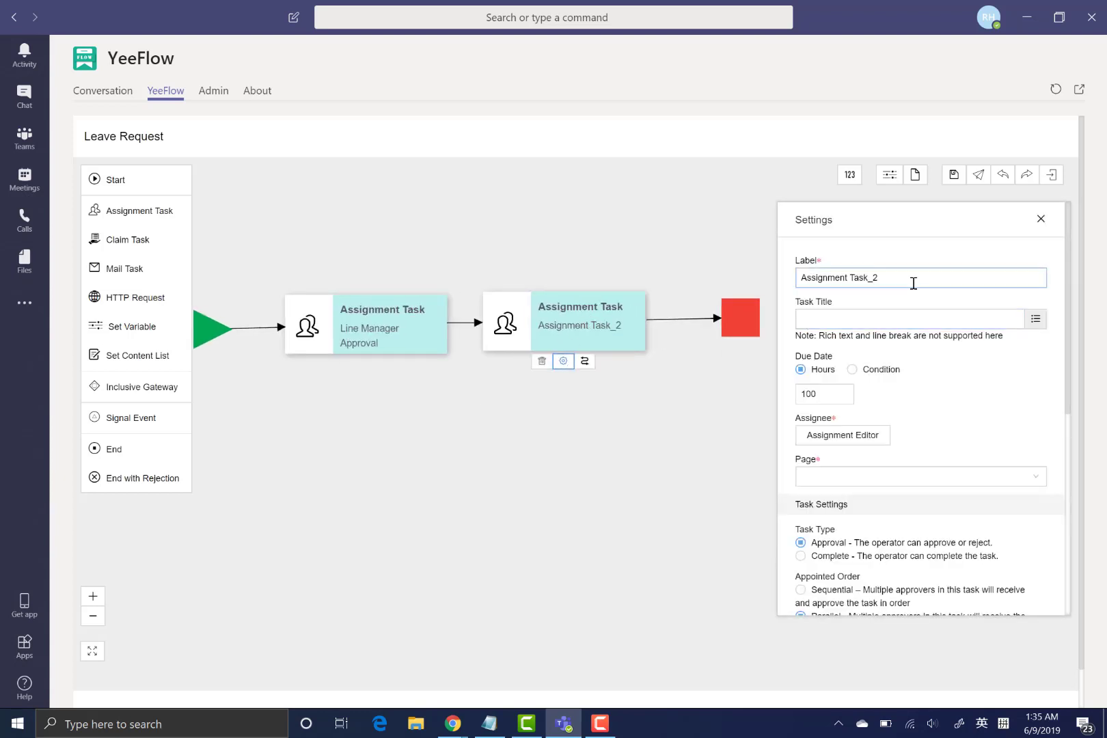
pyautogui.moveTo(911, 283); pyautogui.dragTo(552, 246)
pyautogui.write('Dept')
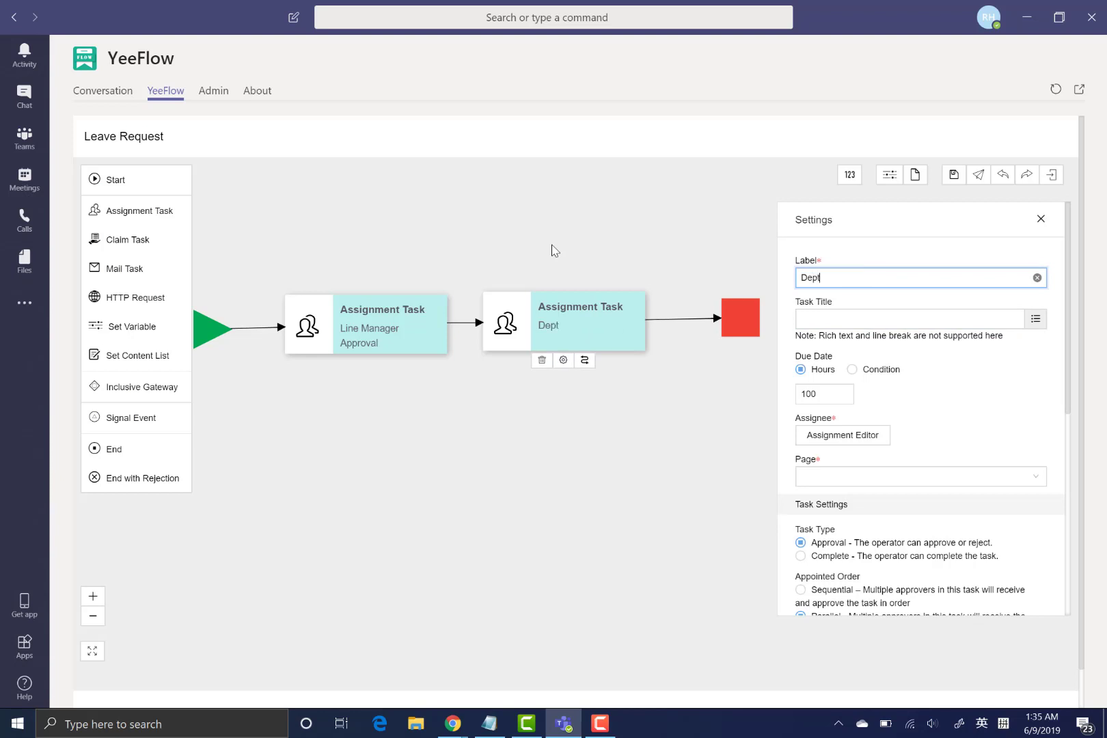
pyautogui.write(' Manager Approval')
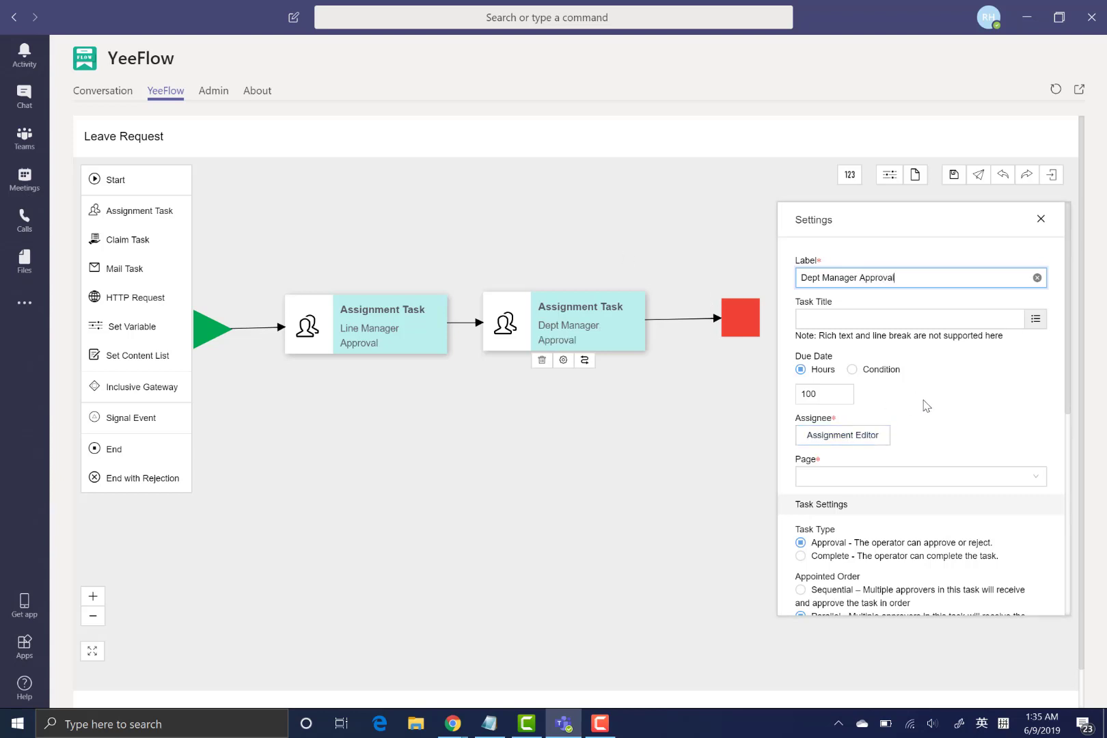
pyautogui.click(881, 437)
pyautogui.click(881, 437)
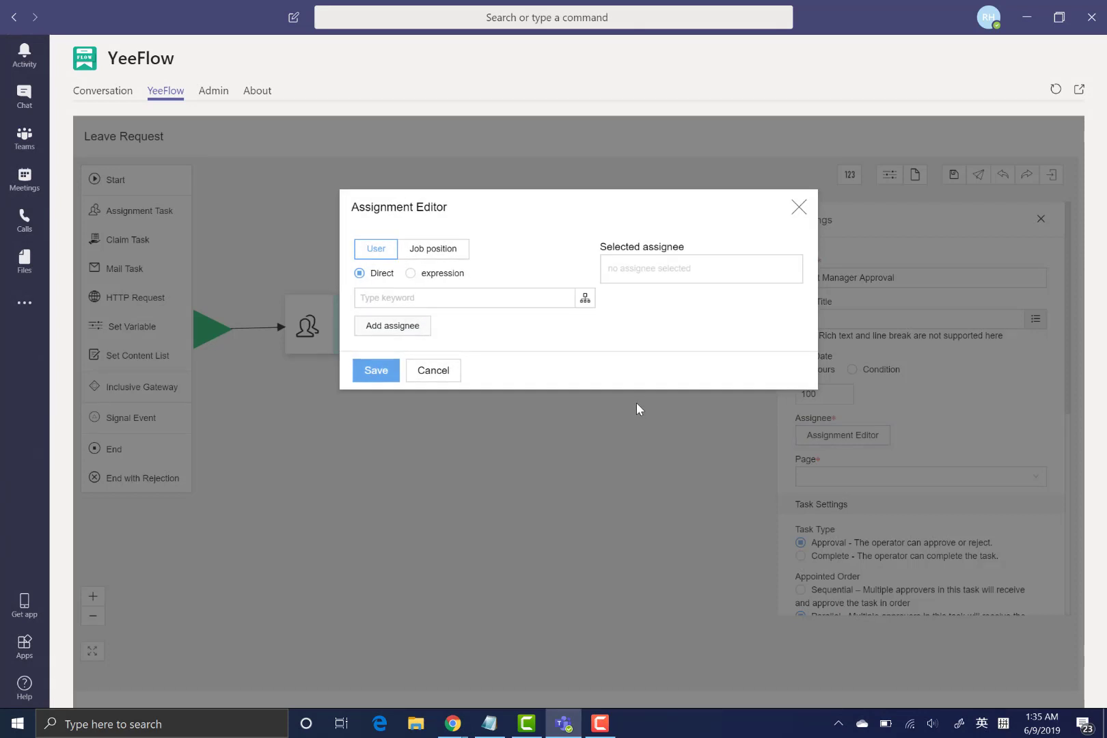
# - Add the expression Submitter:Organization:Manager as the task's assignee and save it
pyautogui.click(410, 273)
pyautogui.click(584, 298)
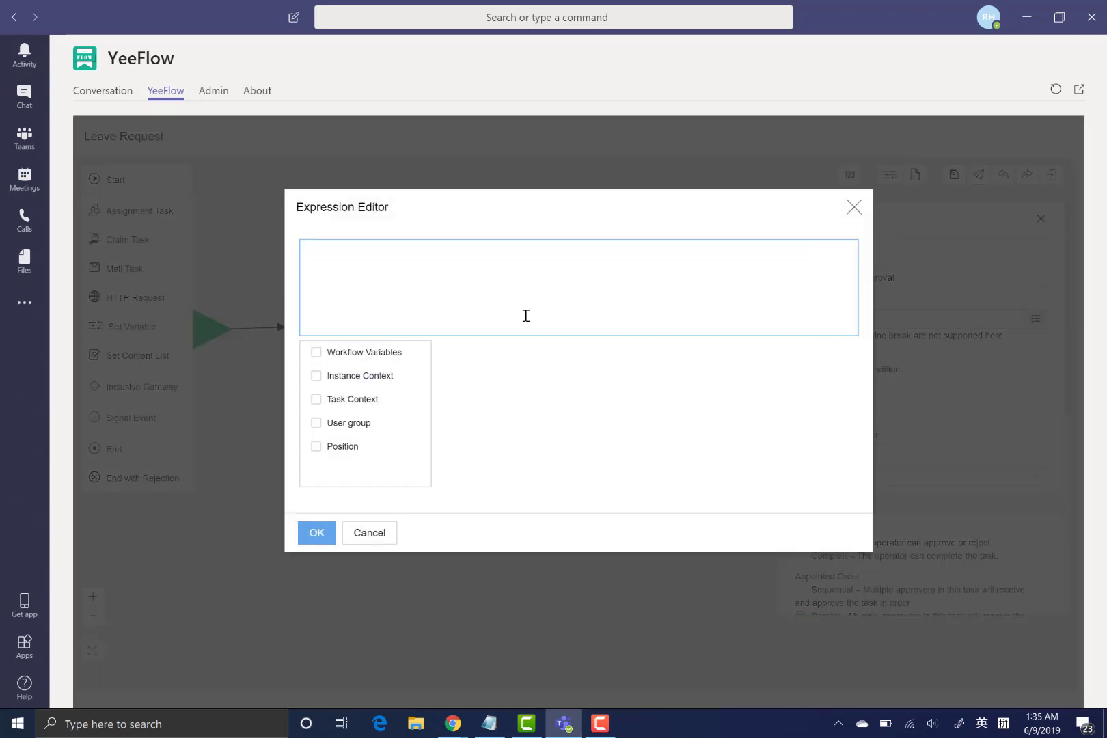
pyautogui.click(354, 382)
pyautogui.click(484, 380)
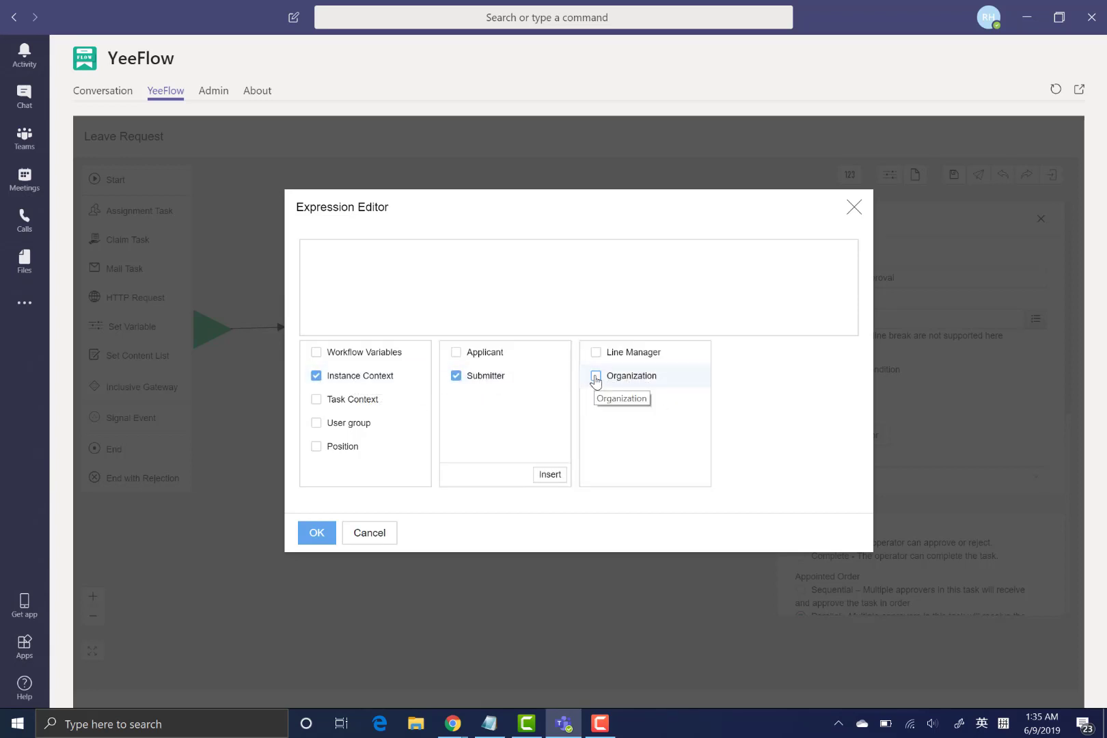
pyautogui.click(596, 376)
pyautogui.click(734, 353)
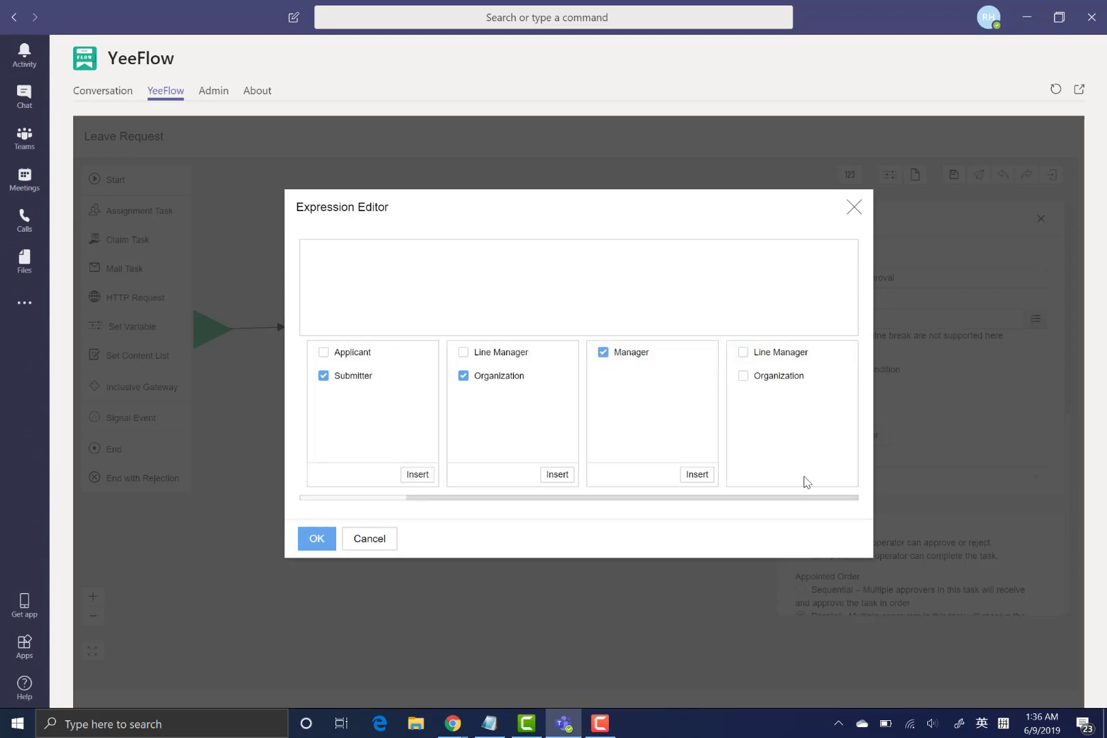
pyautogui.click(697, 474)
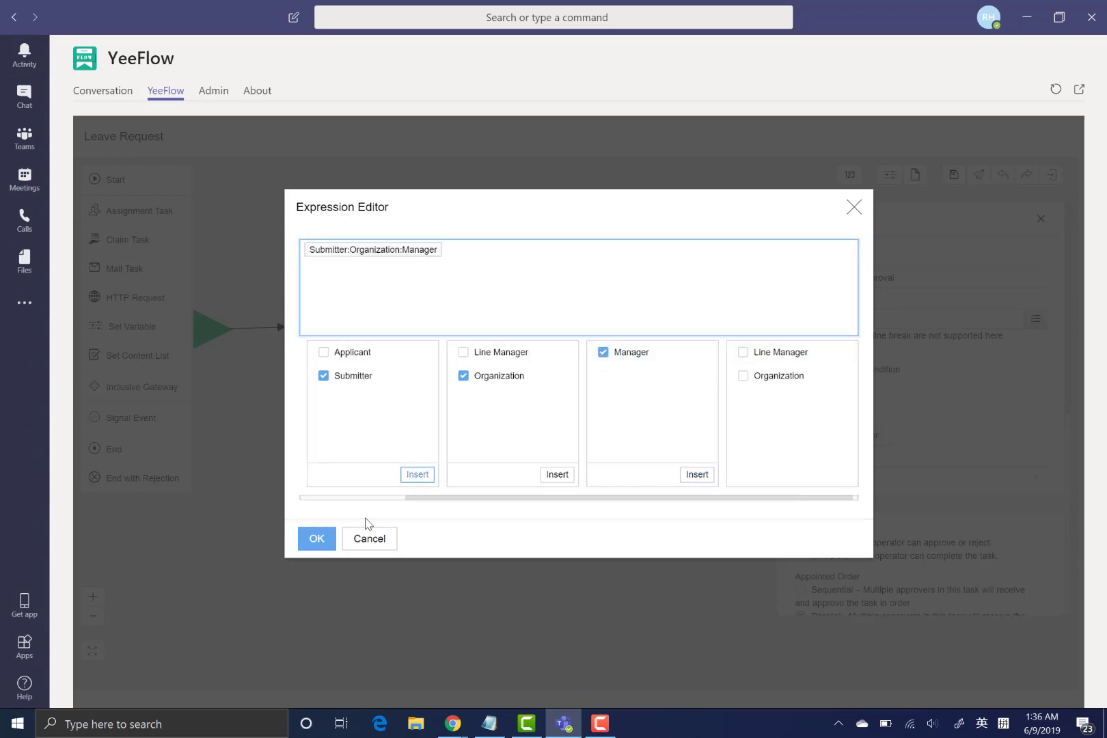
pyautogui.click(311, 537)
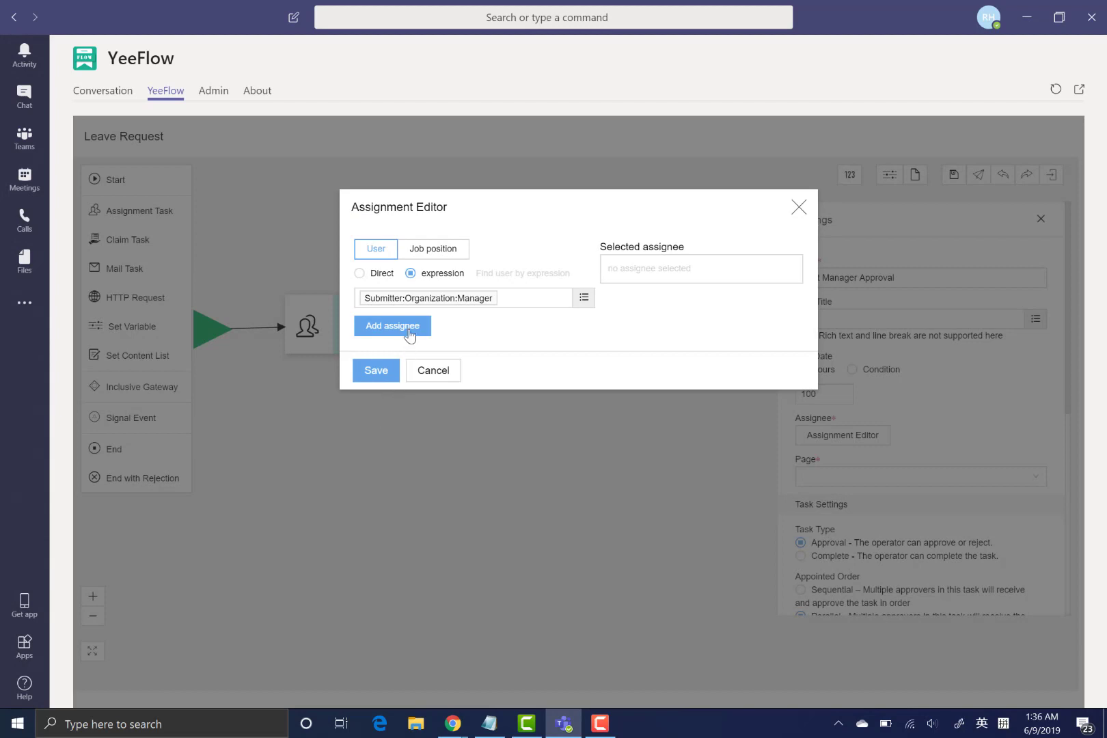
pyautogui.click(409, 331)
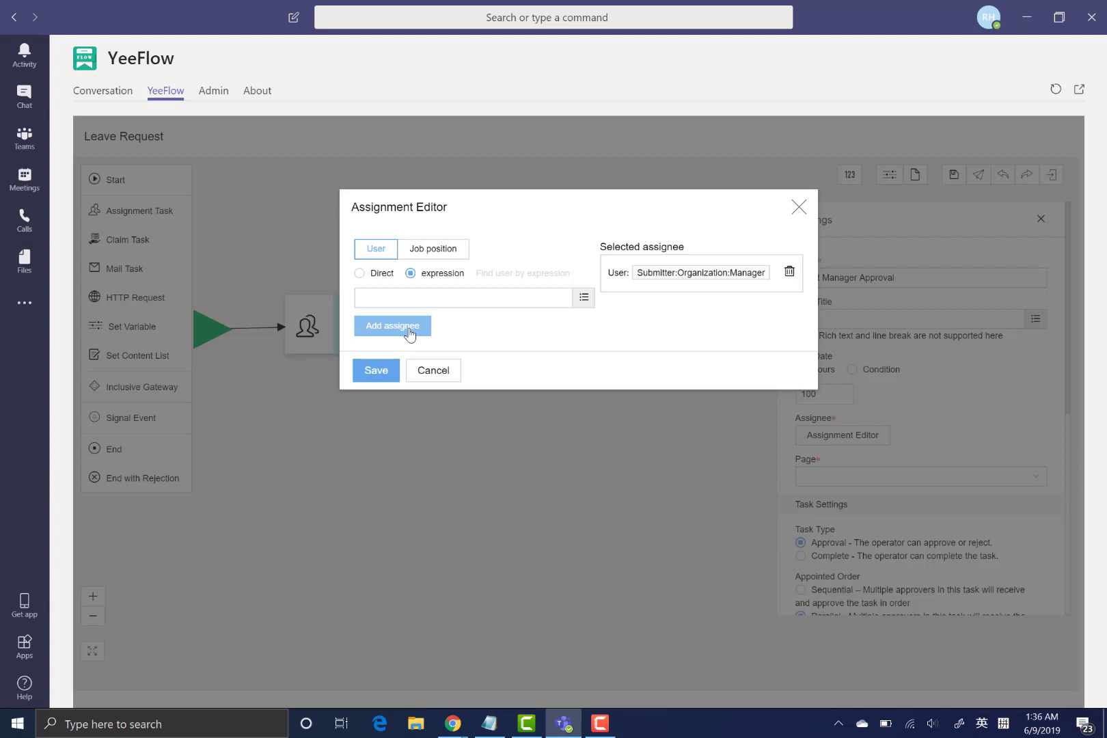
pyautogui.click(378, 372)
pyautogui.click(378, 372)
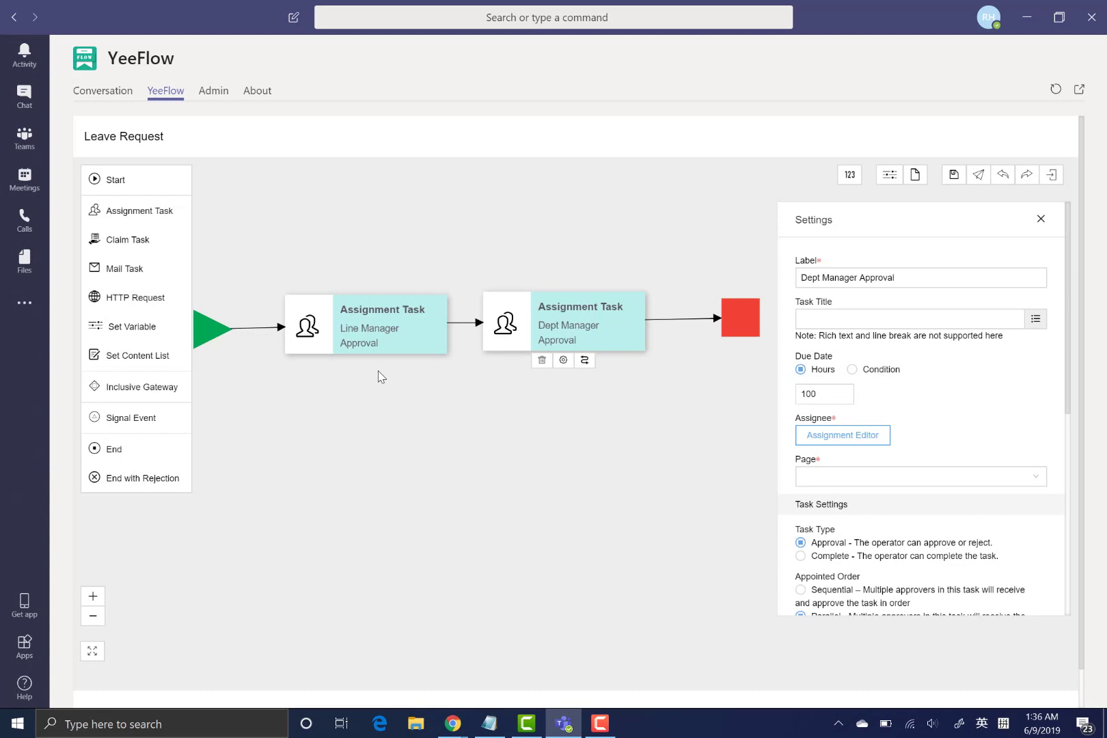
# - Create a request page with name and title 'Leave Request' and open it in the form designer
pyautogui.click(366, 449)
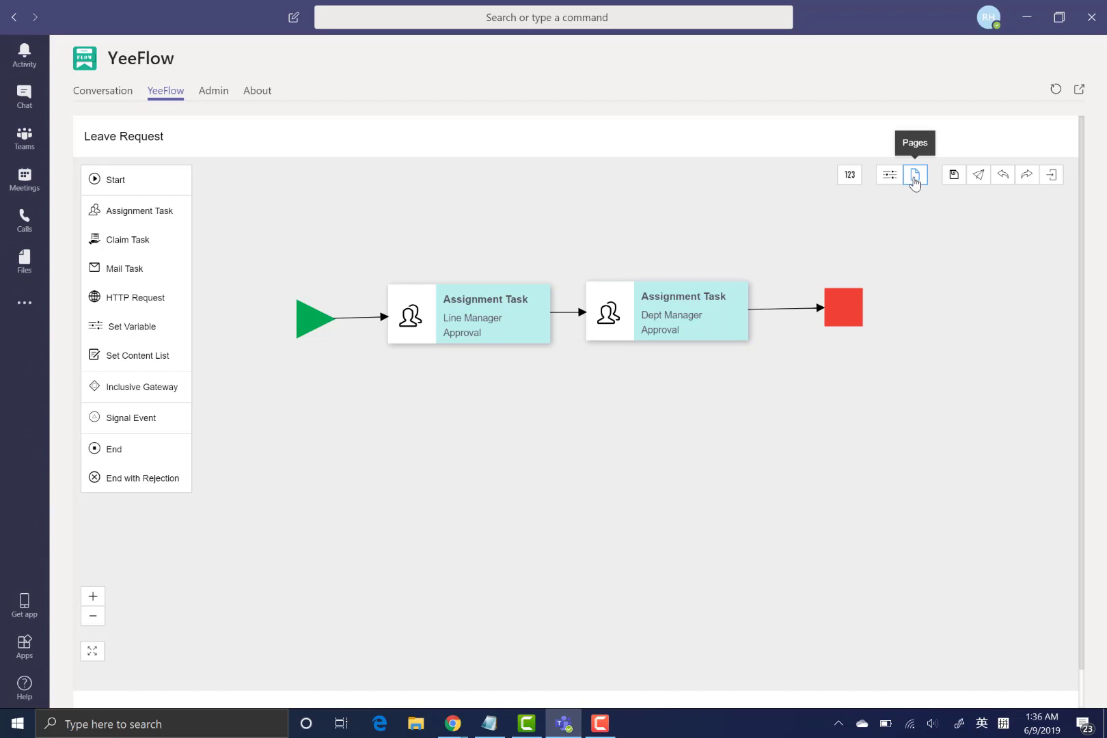
pyautogui.click(914, 179)
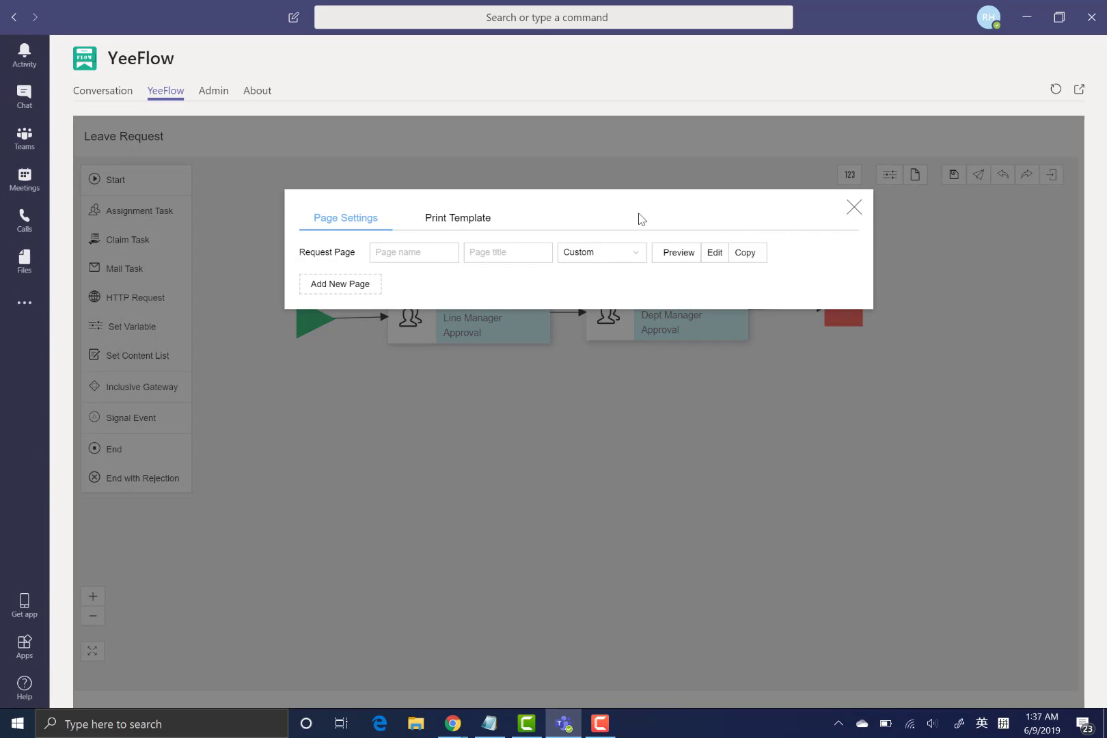
pyautogui.click(410, 253)
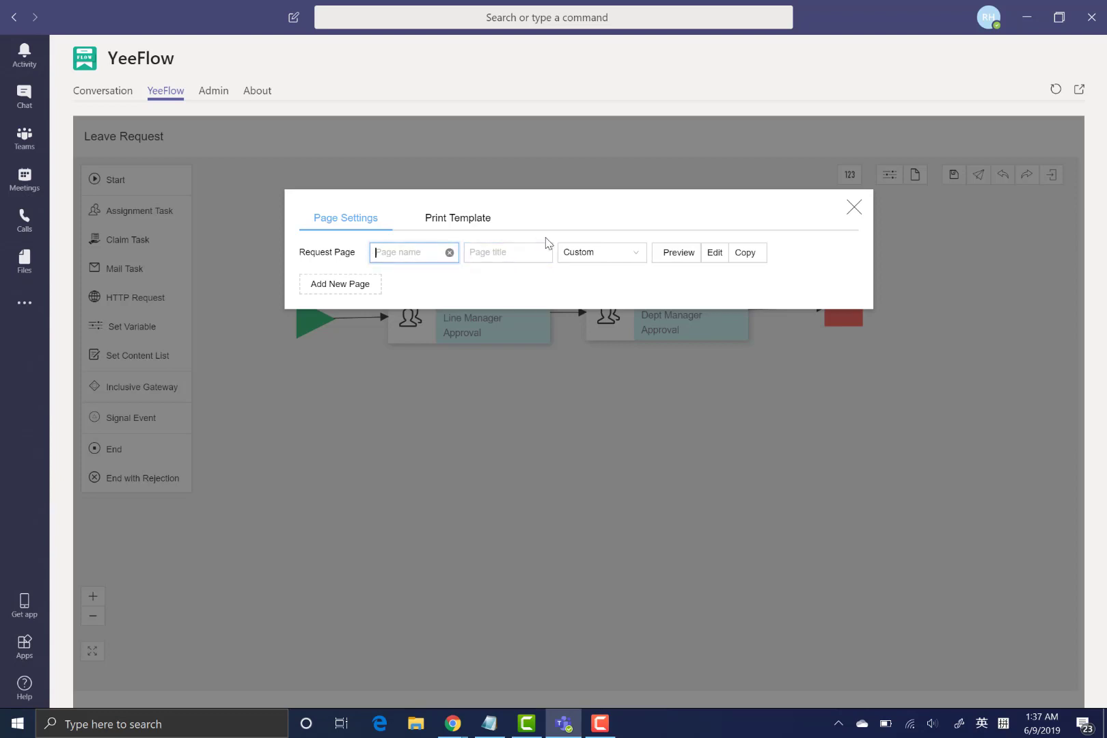
pyautogui.write('Leave Request')
pyautogui.hotkey('ctrl', 'a')
pyautogui.hotkey('ctrl', 'c')
pyautogui.click(522, 252)
pyautogui.hotkey('ctrl', 'v')
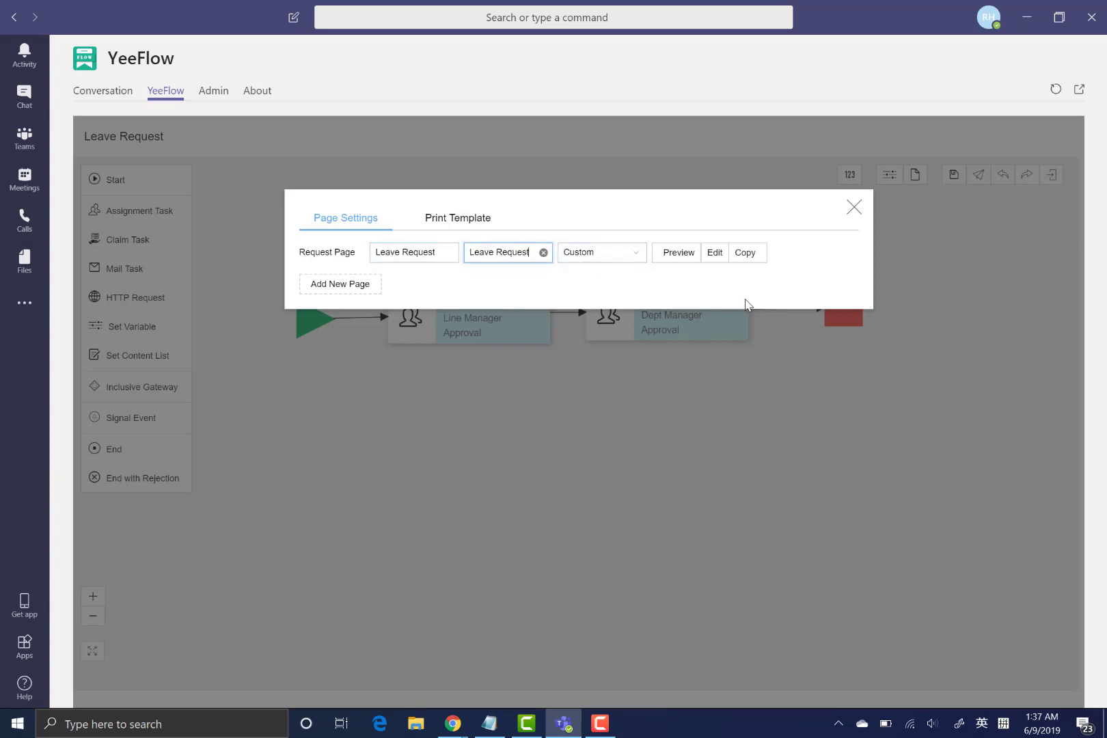
pyautogui.click(714, 253)
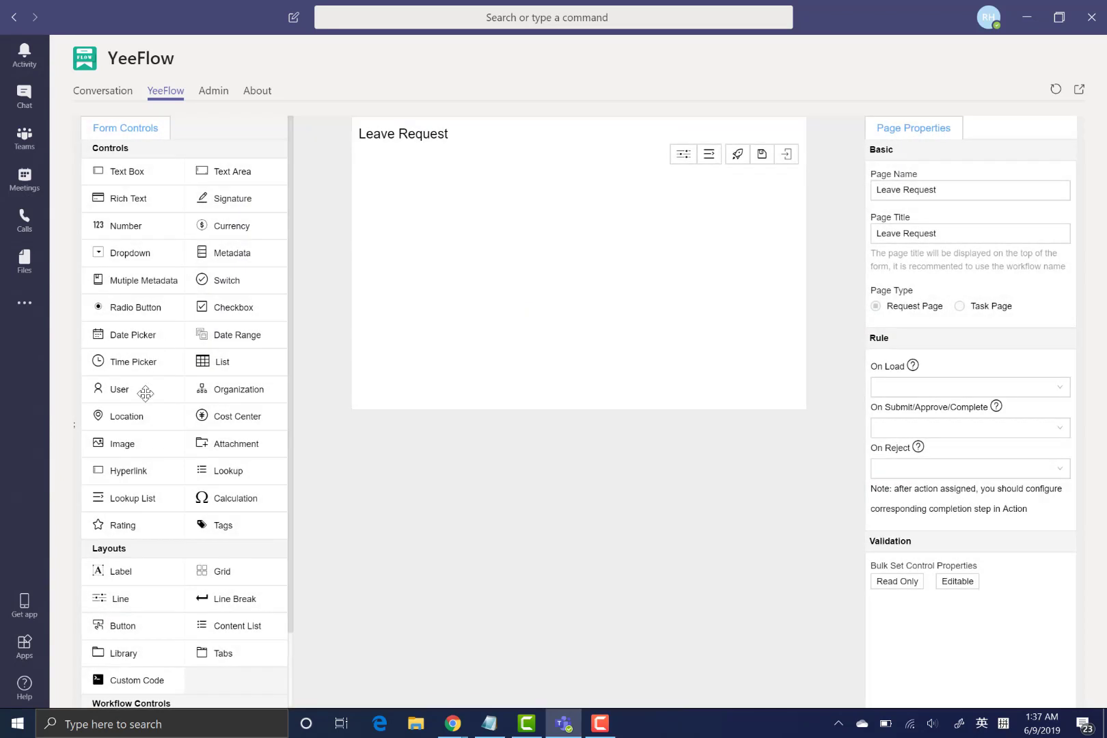
# - Add an Applicant Info section and two Date Picker fields to the form
pyautogui.scroll(-1, 159, 440)
pyautogui.scroll(-1, 160, 441)
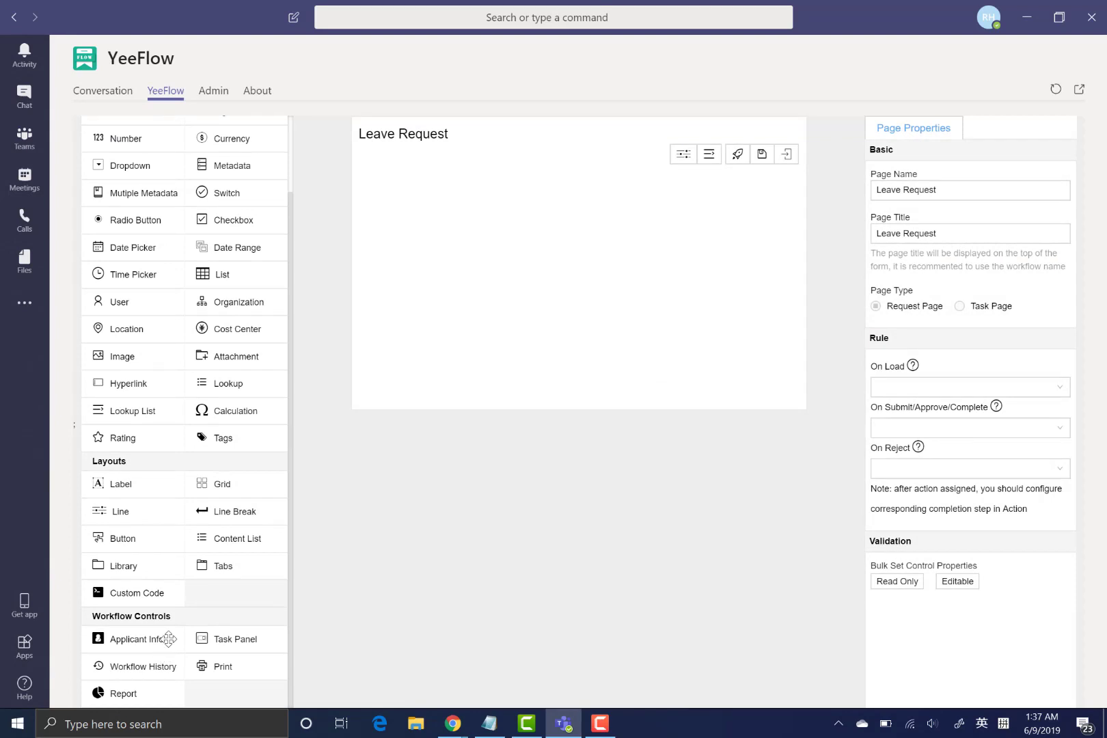
pyautogui.moveTo(119, 650); pyautogui.dragTo(526, 207)
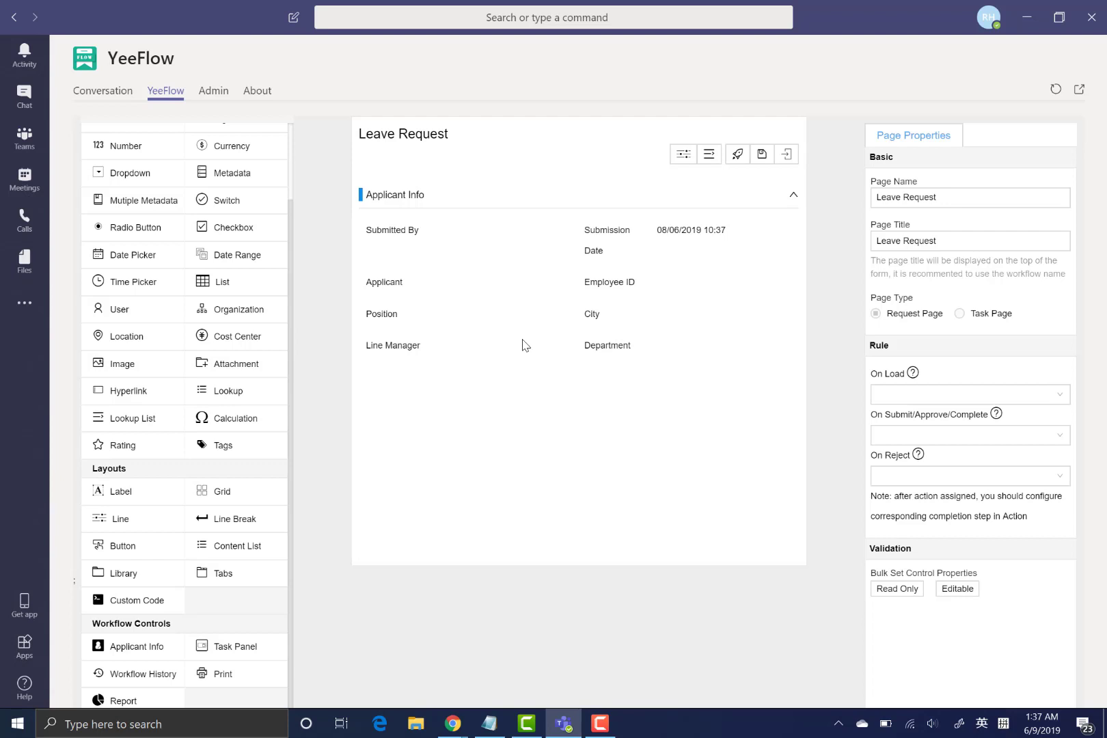
pyautogui.click(578, 270)
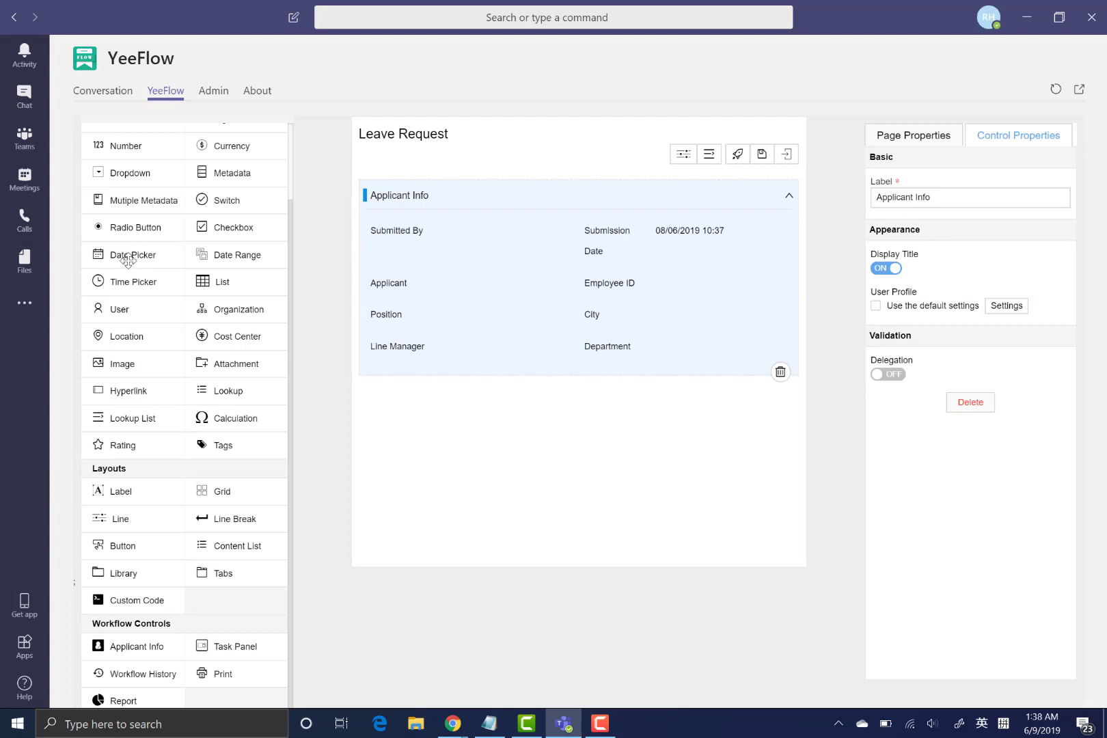
pyautogui.moveTo(128, 259); pyautogui.dragTo(395, 398)
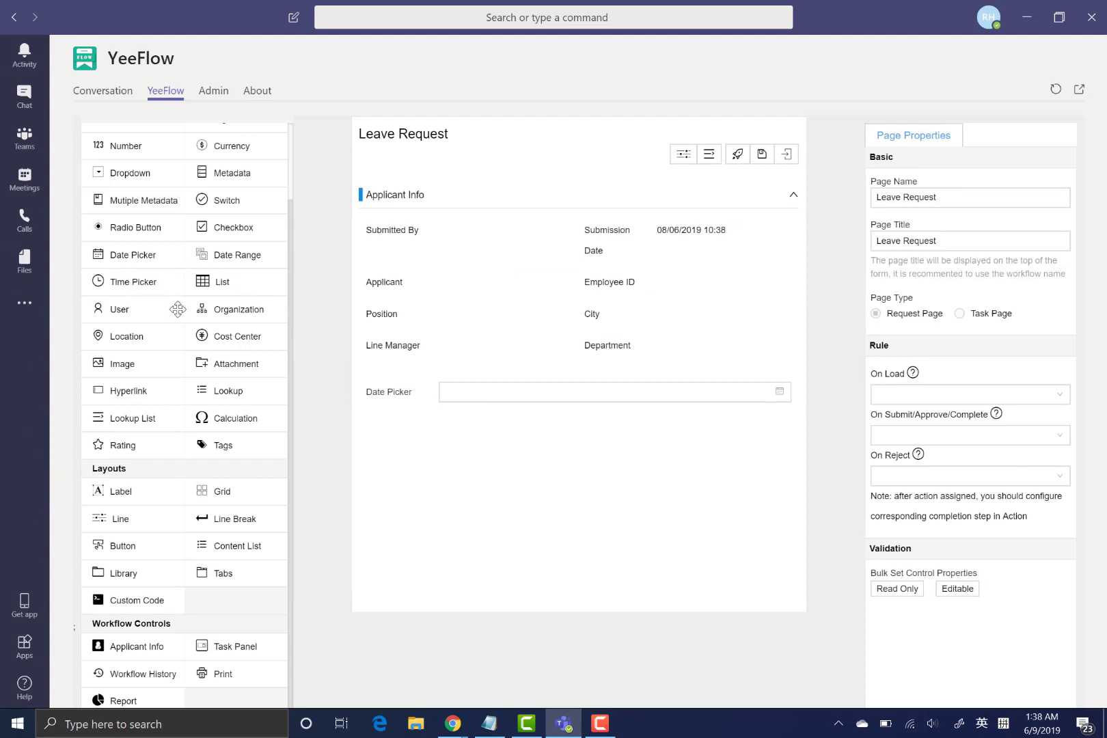
pyautogui.moveTo(141, 252); pyautogui.dragTo(437, 444)
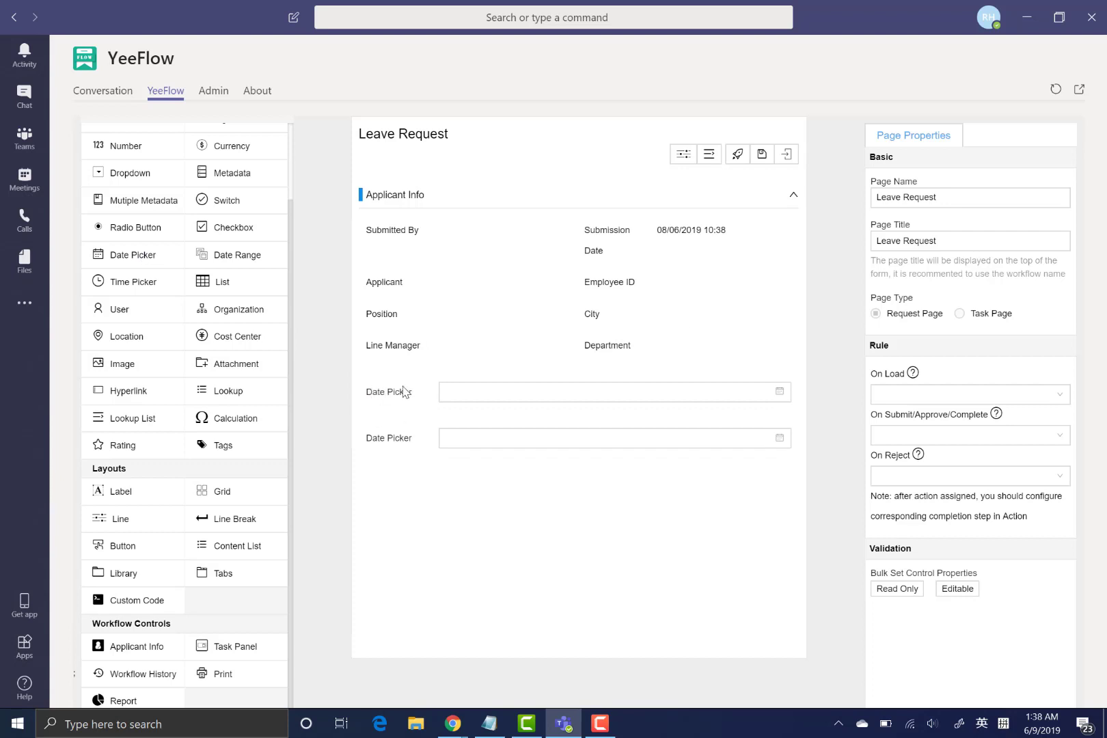
# - Label the two date fields 'From' and 'To'
pyautogui.click(404, 393)
pyautogui.moveTo(942, 198); pyautogui.dragTo(490, 193)
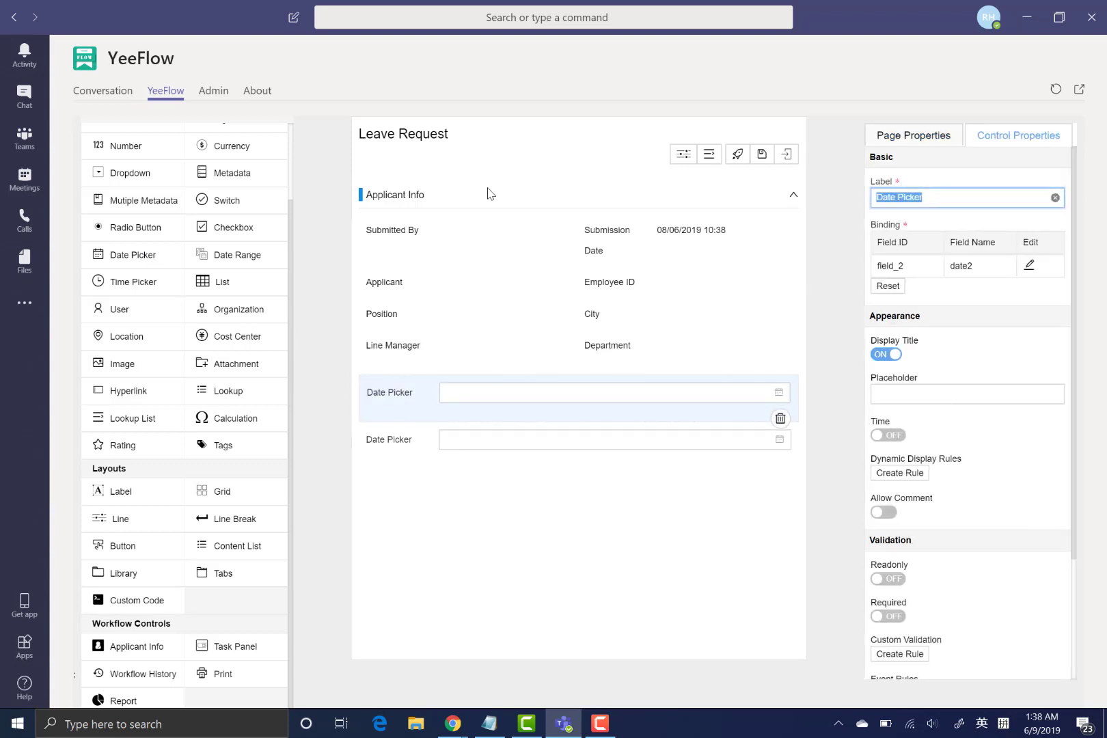
pyautogui.write('From')
pyautogui.click(395, 447)
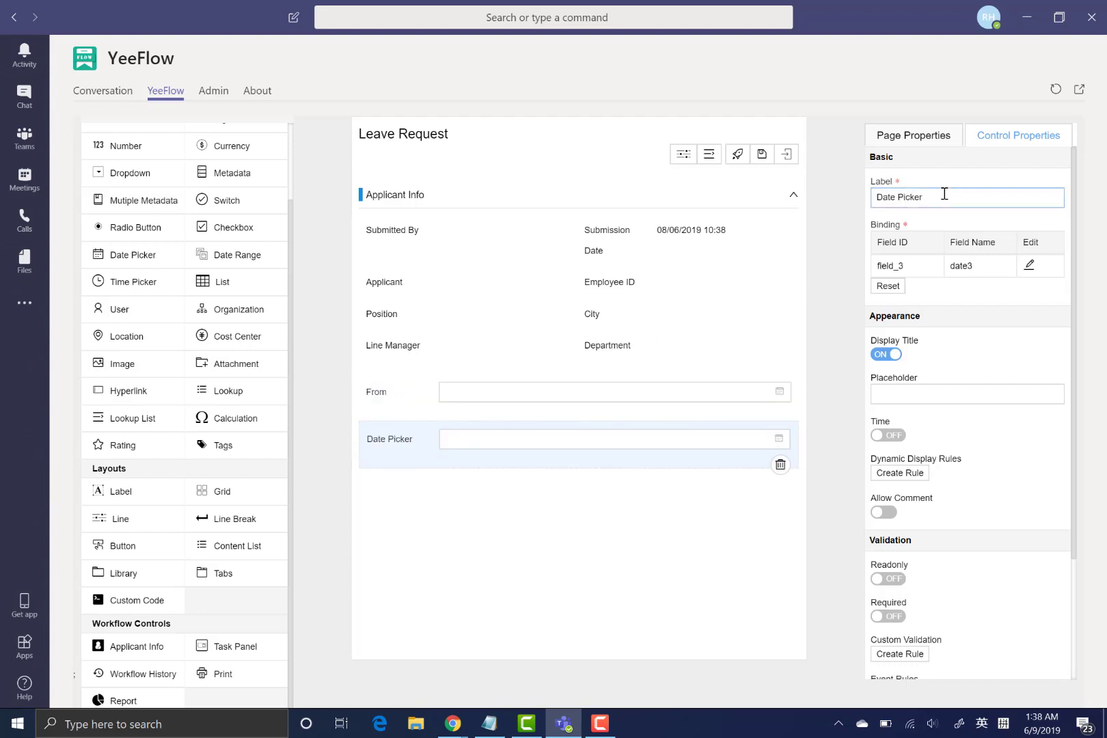
pyautogui.moveTo(944, 194); pyautogui.dragTo(539, 196)
pyautogui.write('To')
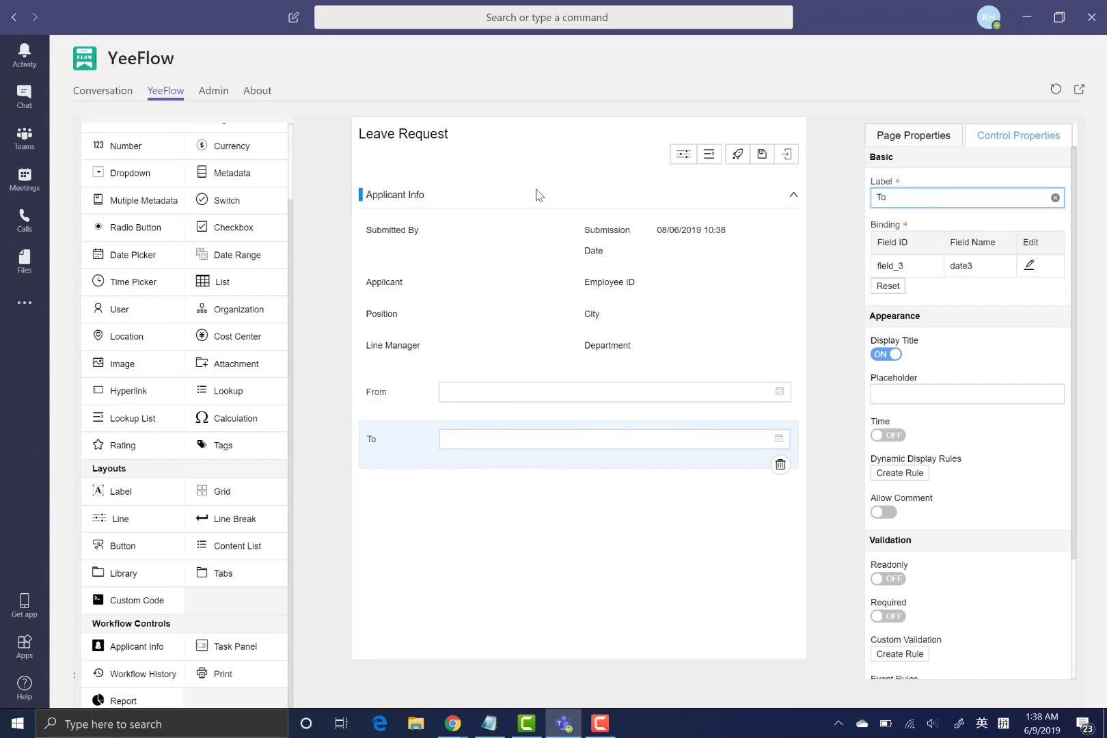
pyautogui.click(516, 539)
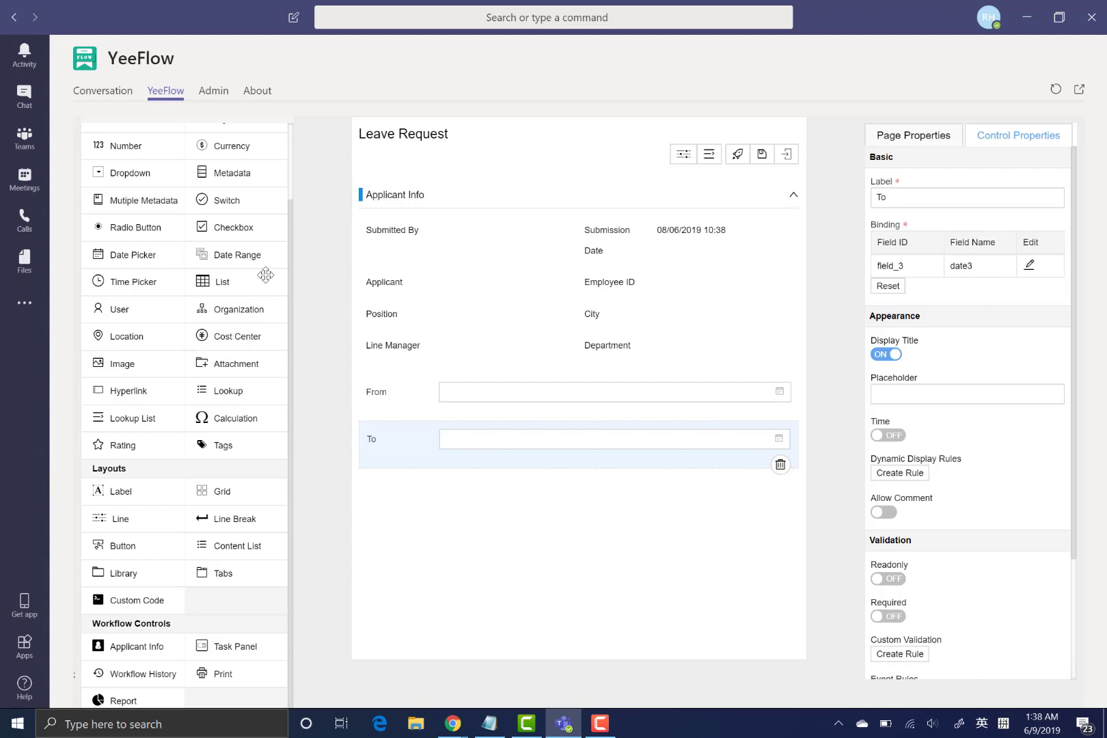
# - Add a Text Area labelled 'Reason' below the To field
pyautogui.scroll(1, 211, 275)
pyautogui.scroll(2, 211, 275)
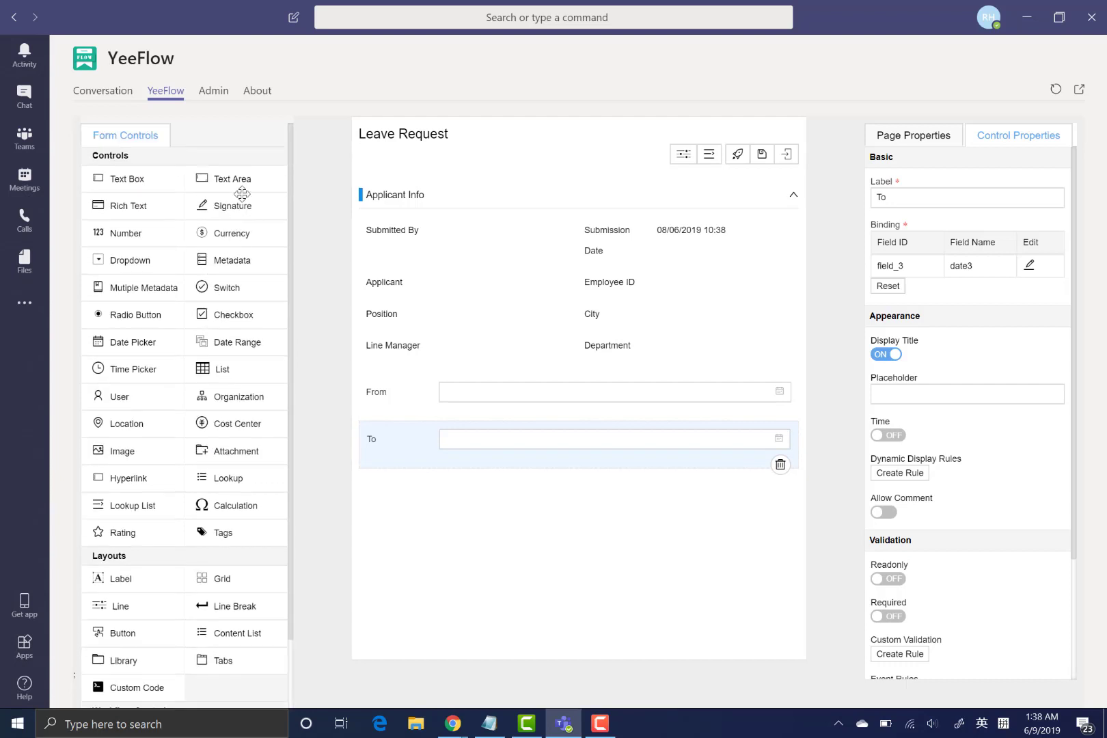
pyautogui.moveTo(226, 182); pyautogui.dragTo(426, 494)
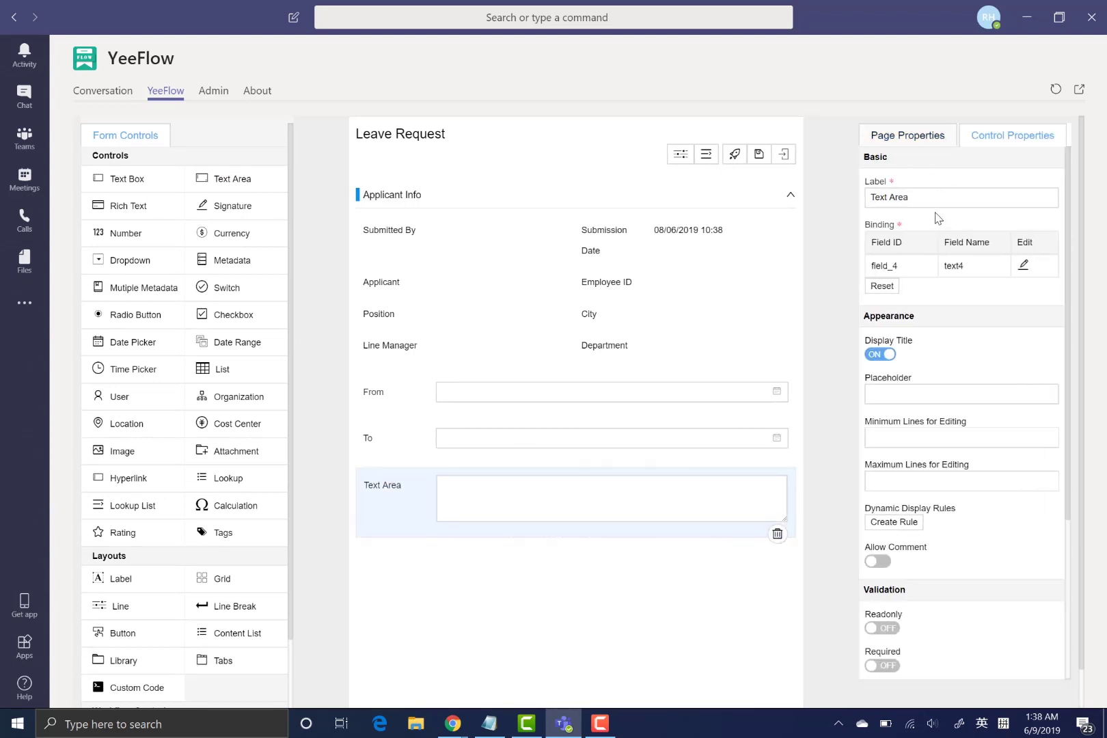
pyautogui.write('Reason')
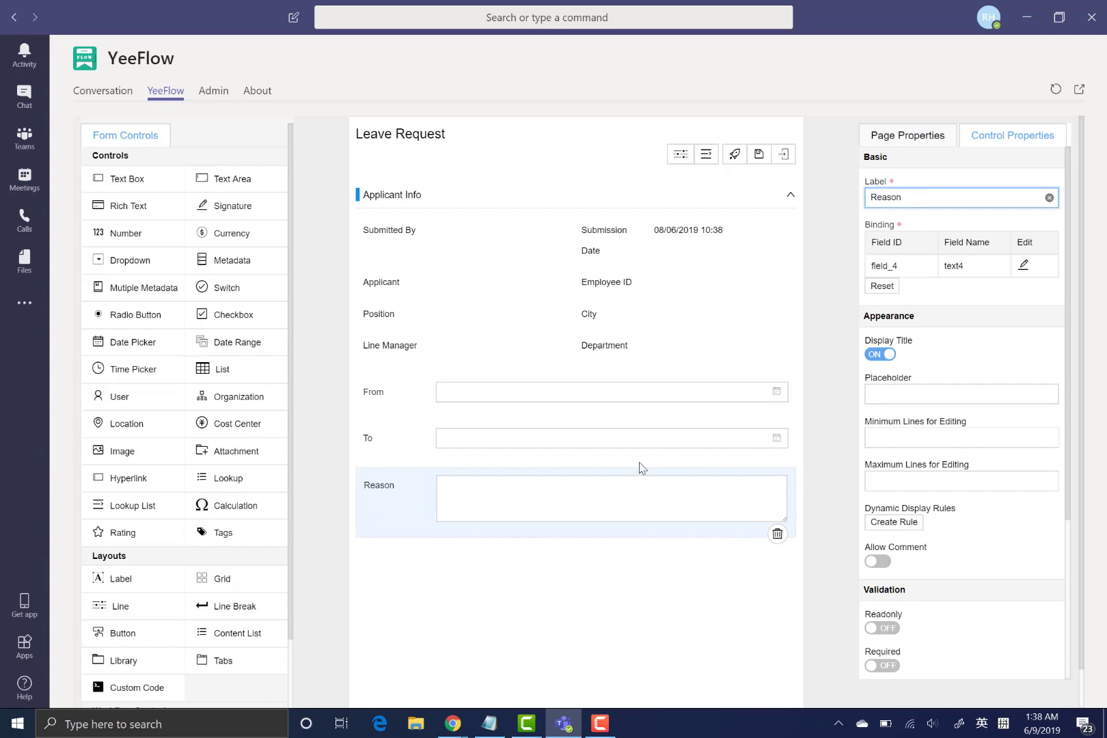
pyautogui.click(581, 573)
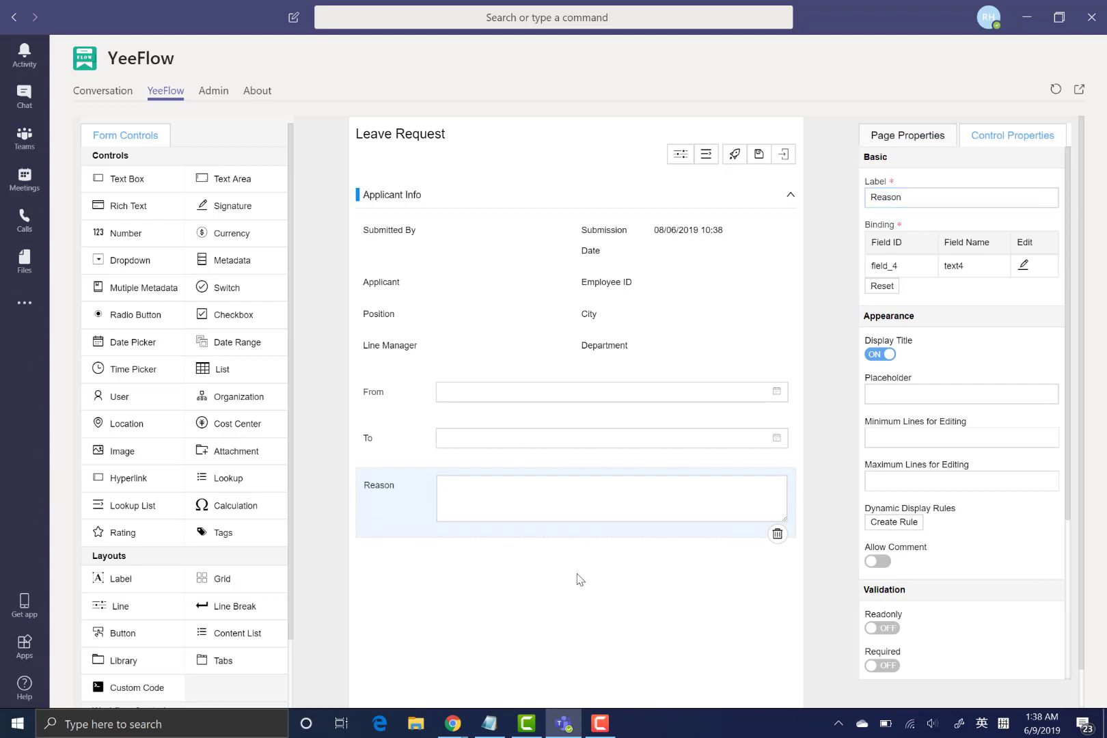
pyautogui.scroll(-1, 488, 605)
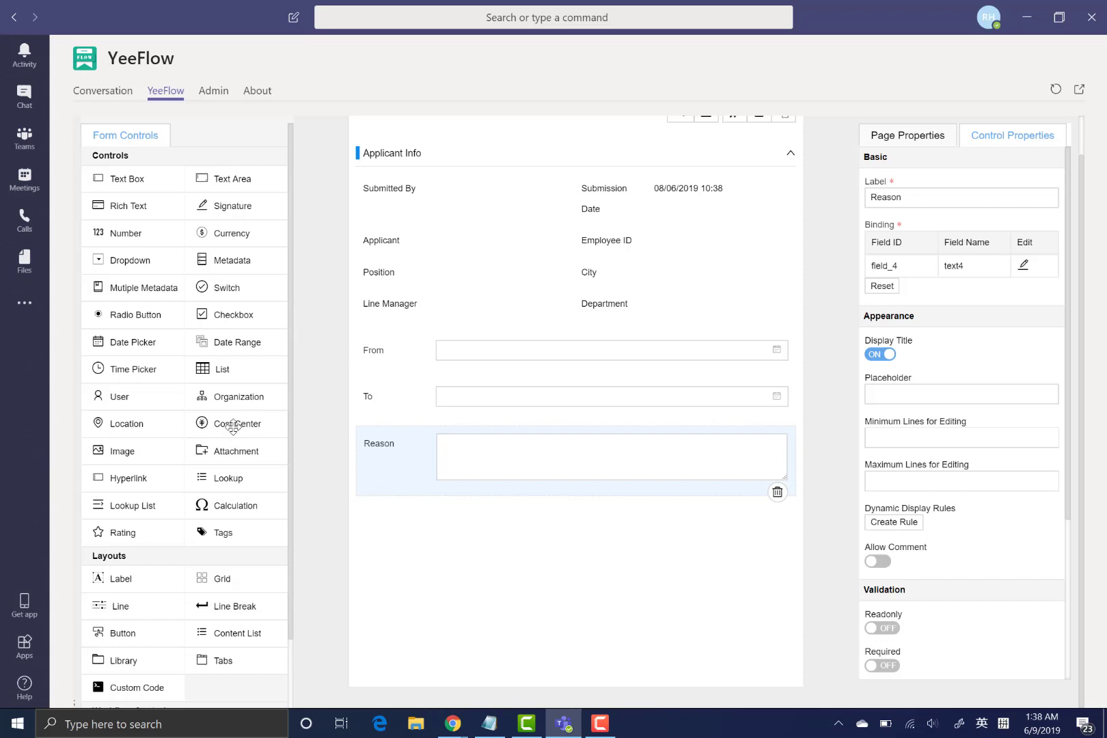
pyautogui.scroll(-1, 223, 436)
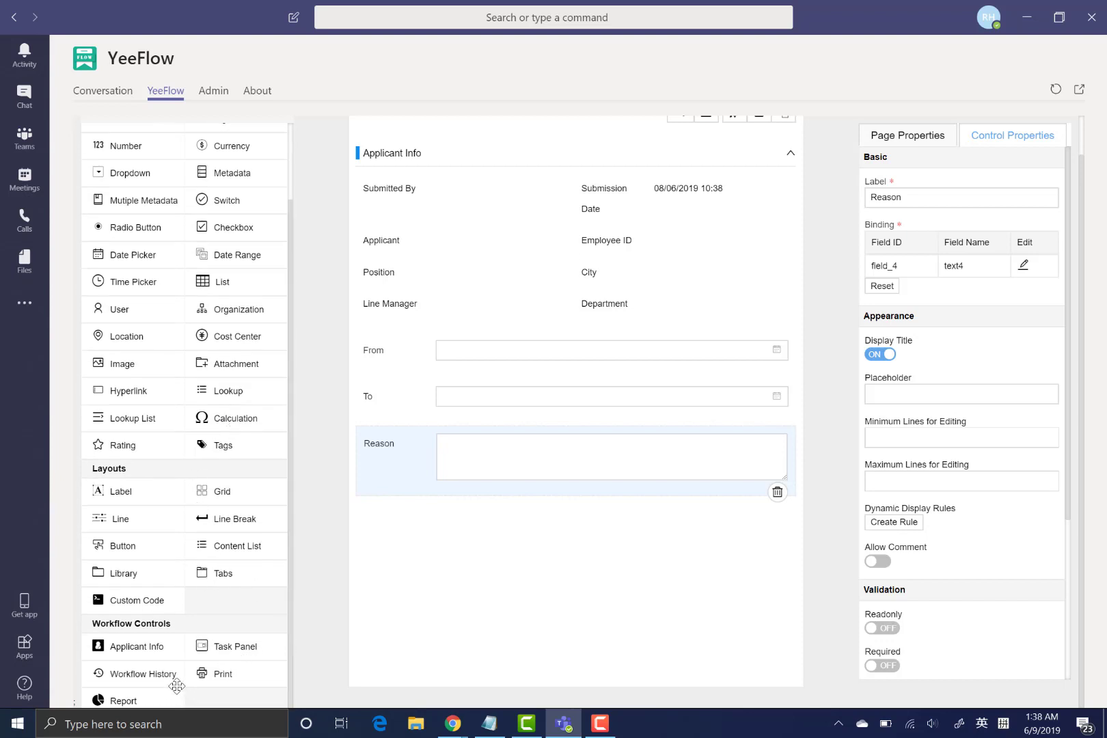
# - Place the Workflow History control from Workflow Controls below the Reason field
pyautogui.moveTo(157, 671); pyautogui.dragTo(514, 564)
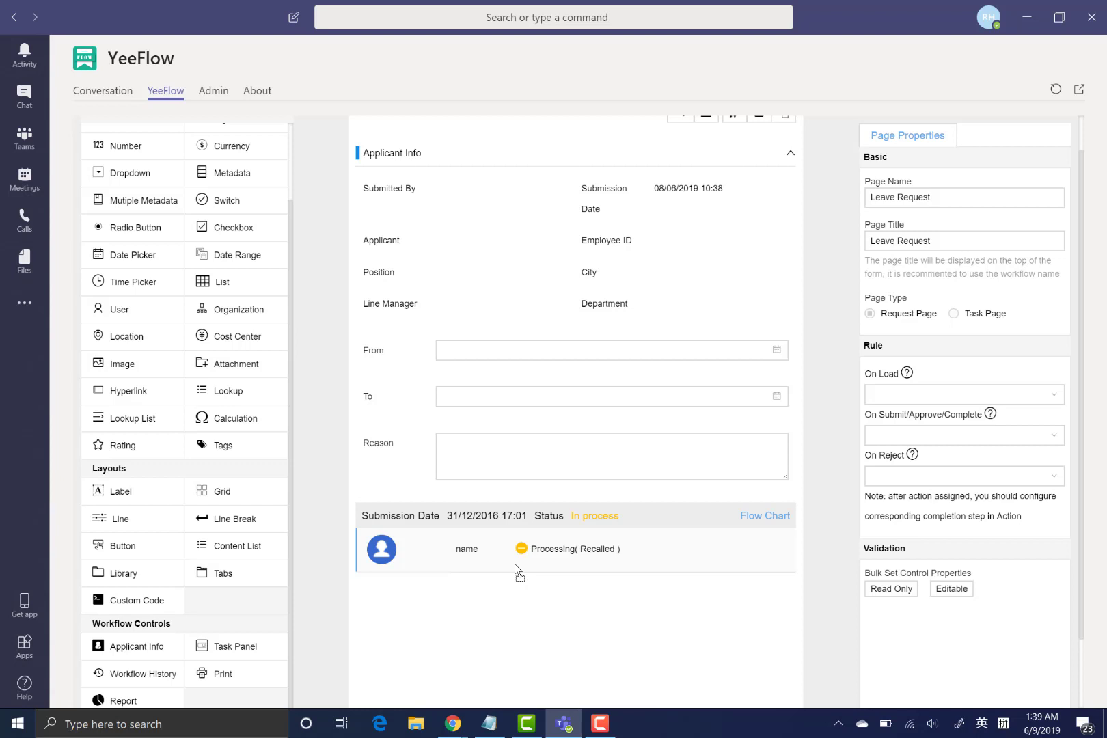
pyautogui.scroll(2, 226, 347)
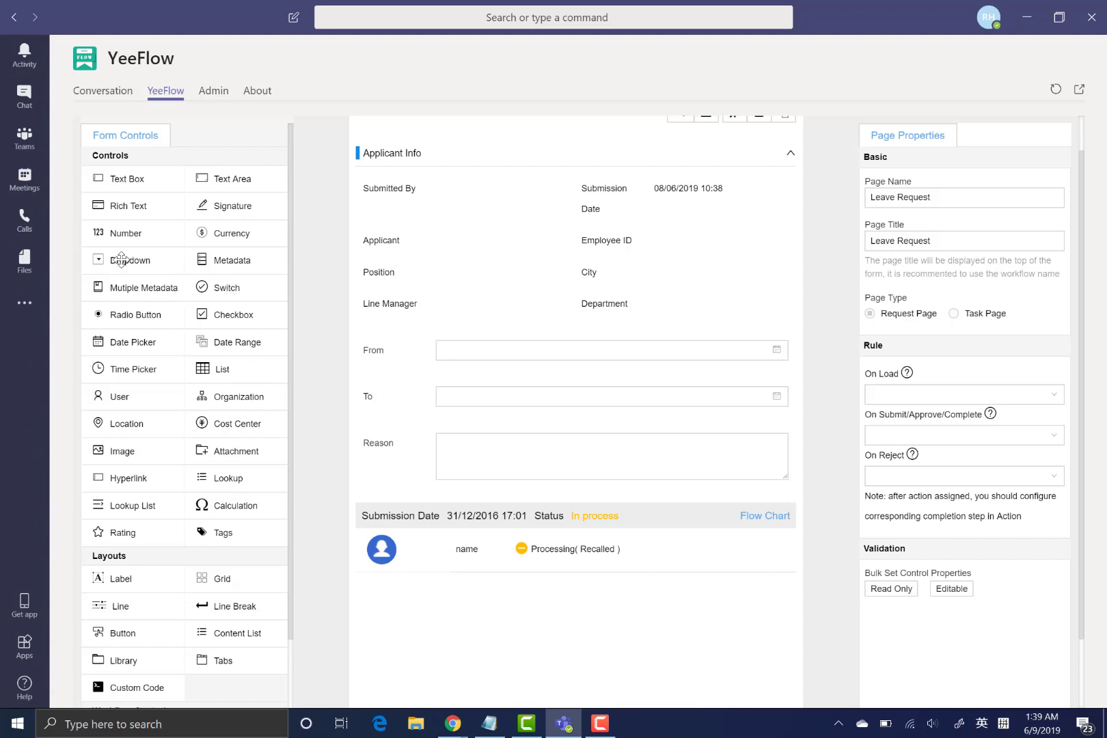
# - Add a Dropdown field labelled 'Leave Type' above the From field
pyautogui.moveTo(120, 259); pyautogui.dragTo(465, 367)
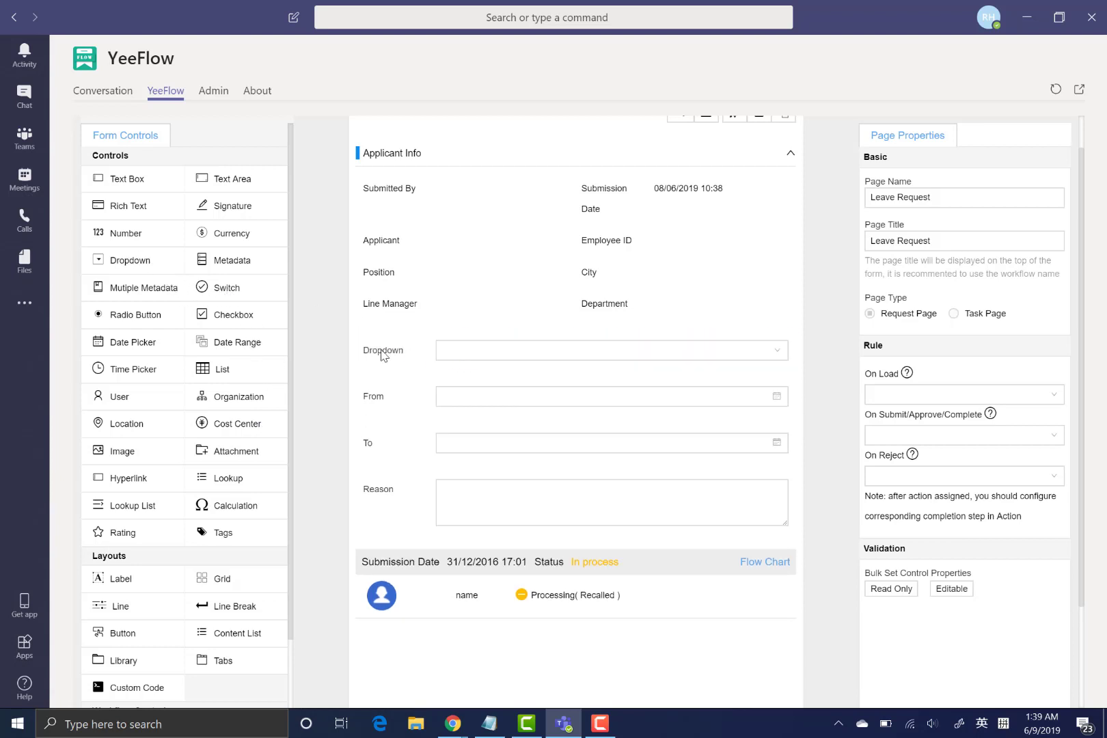
pyautogui.click(383, 356)
pyautogui.click(930, 199)
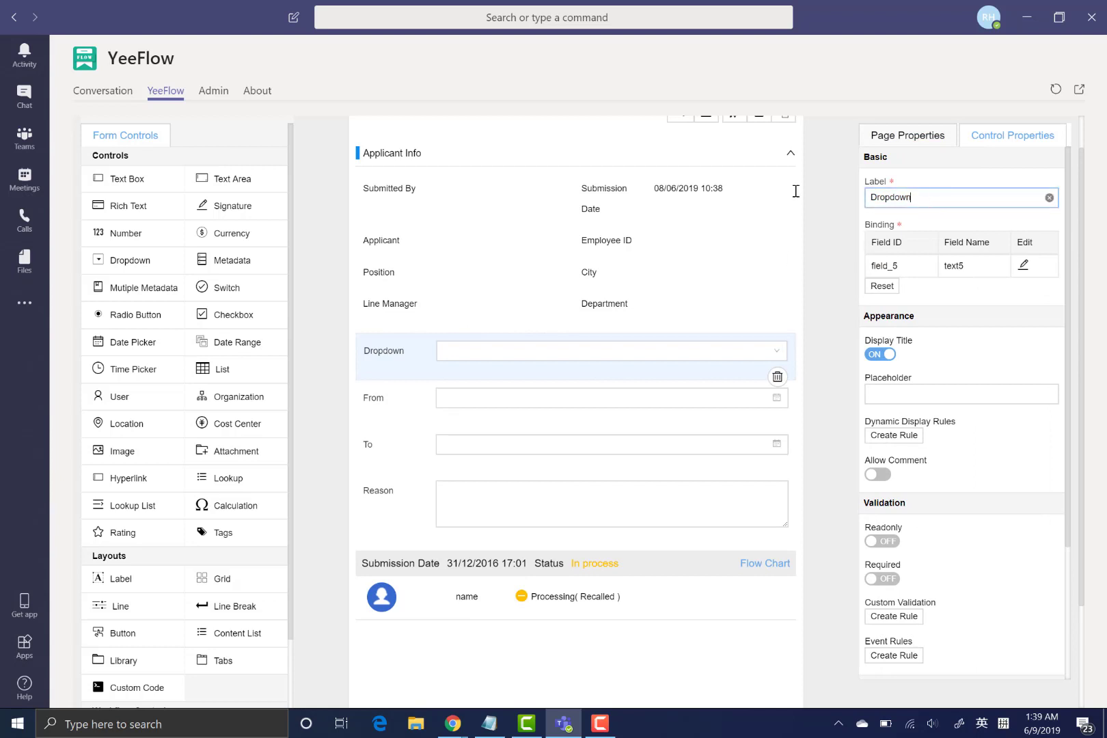
pyautogui.hotkey('ctrl', 'a')
pyautogui.write('L')
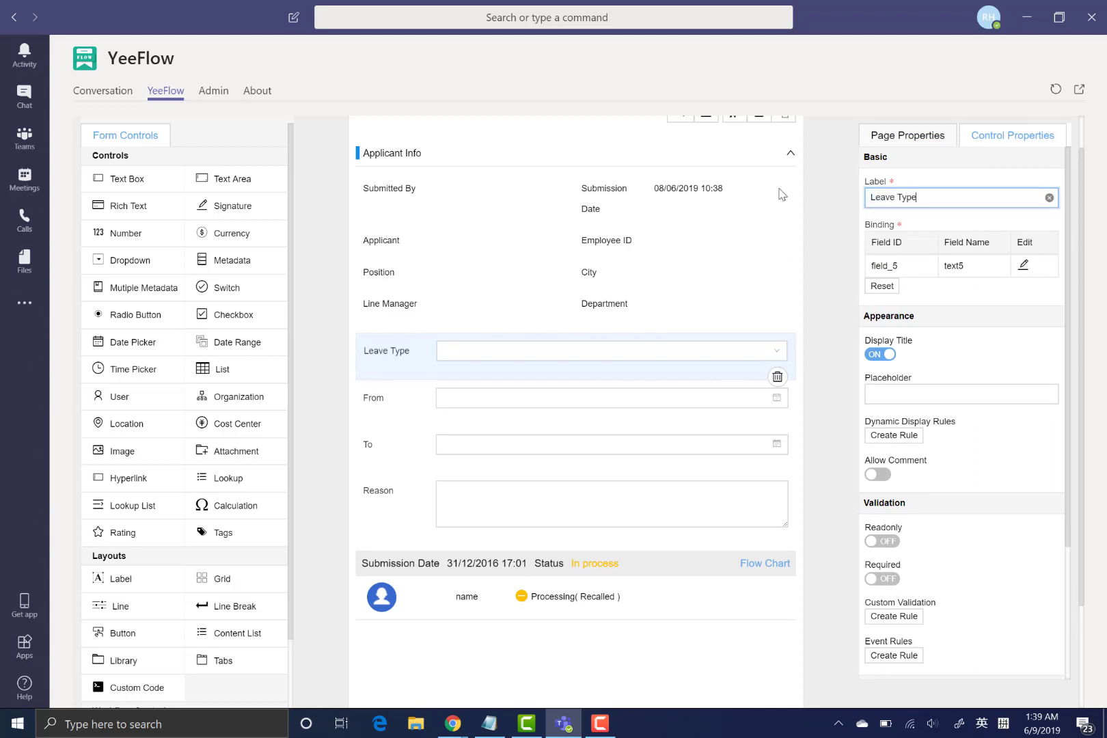
pyautogui.scroll(-3, 1001, 457)
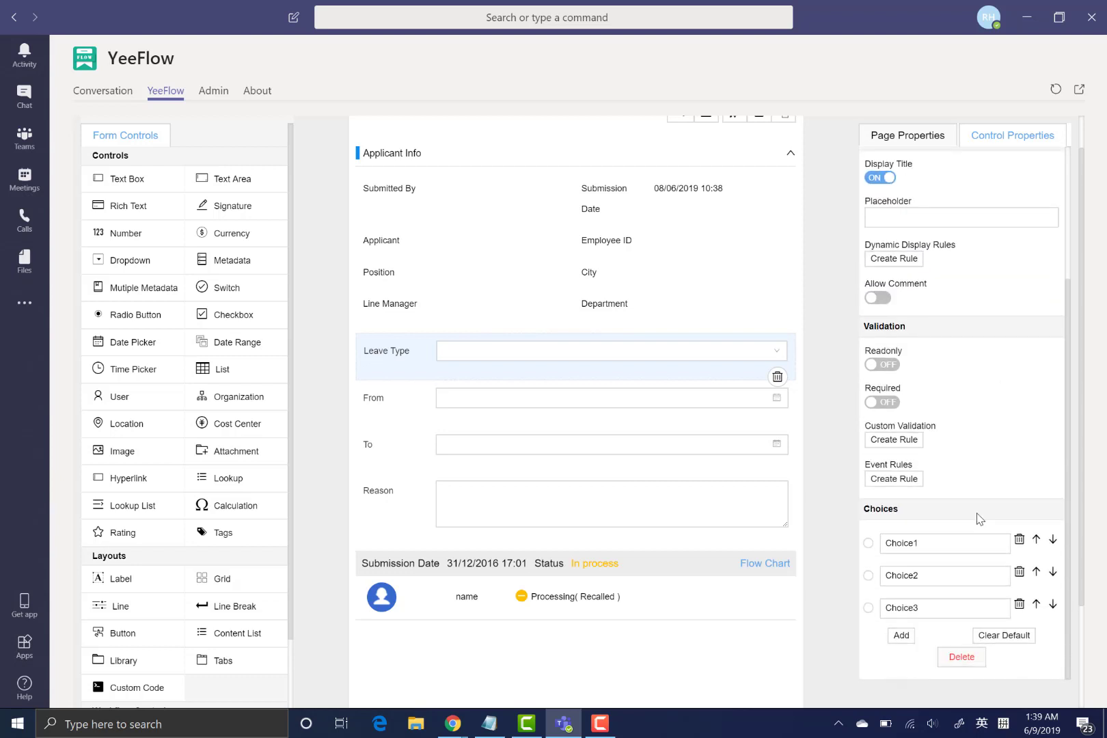
pyautogui.click(947, 544)
pyautogui.scroll(1, 1025, 479)
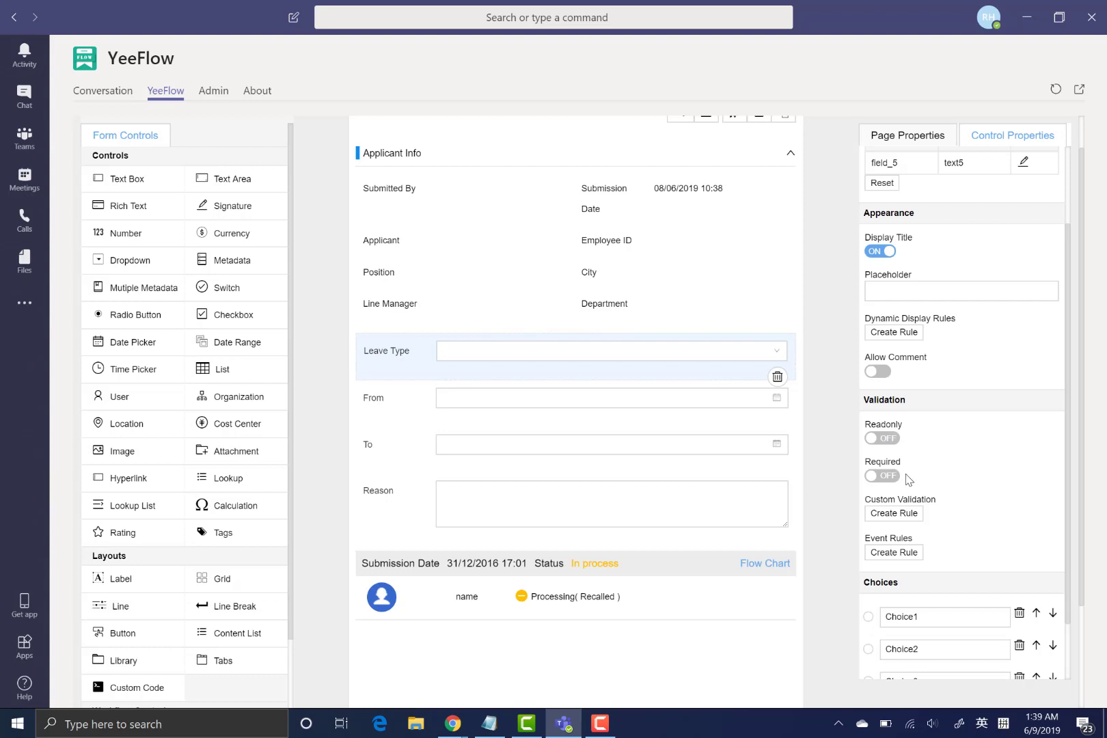
# - Mark Leave Type, From and To as required fields
pyautogui.click(887, 476)
pyautogui.click(424, 411)
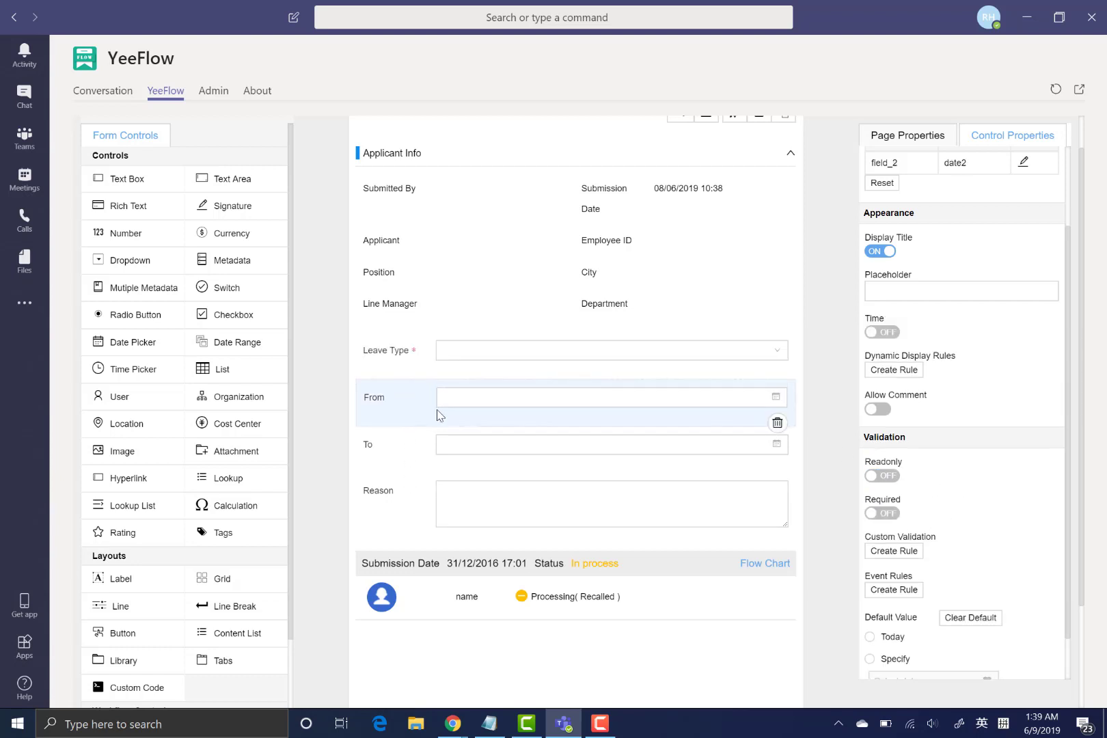
pyautogui.click(881, 513)
pyautogui.click(620, 472)
pyautogui.click(883, 514)
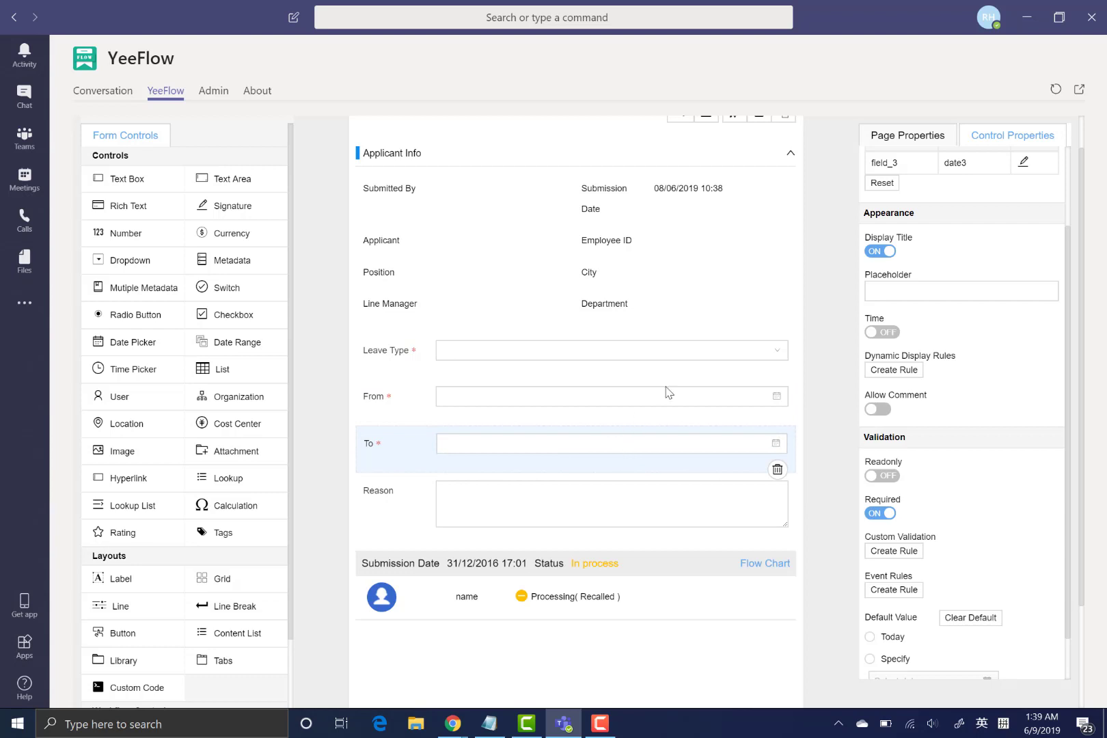
pyautogui.scroll(1, 744, 290)
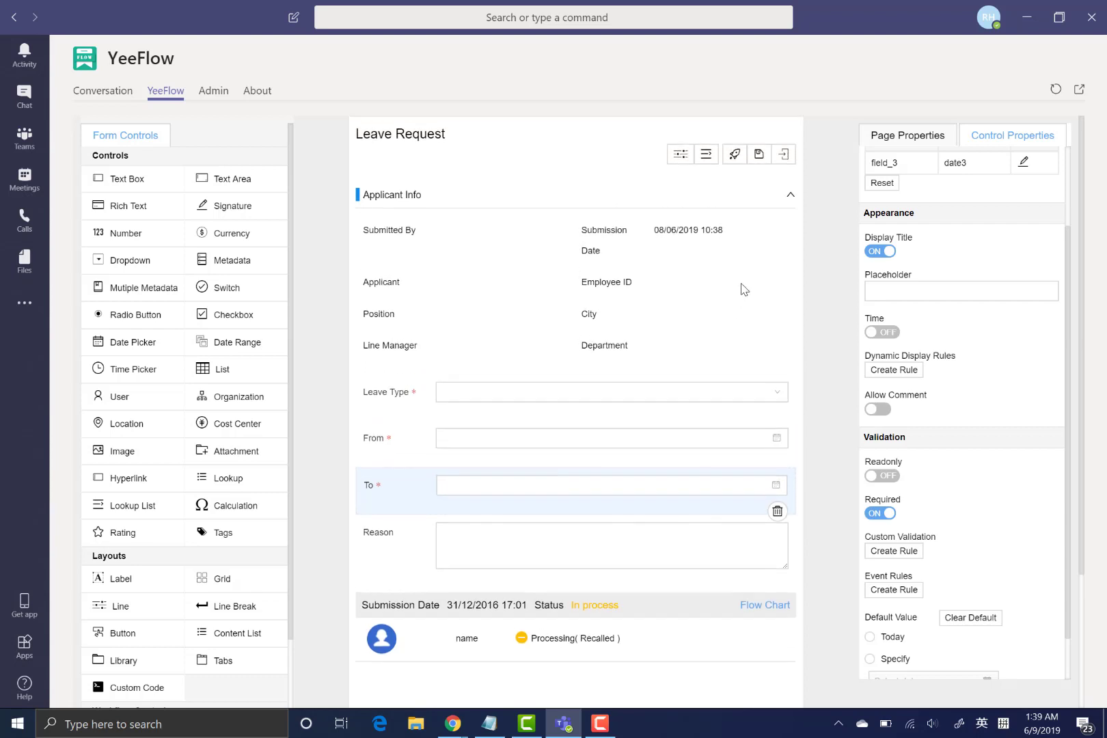
# - Preview the Leave Request form, save it, and exit the designer back to Page Settings
pyautogui.click(735, 154)
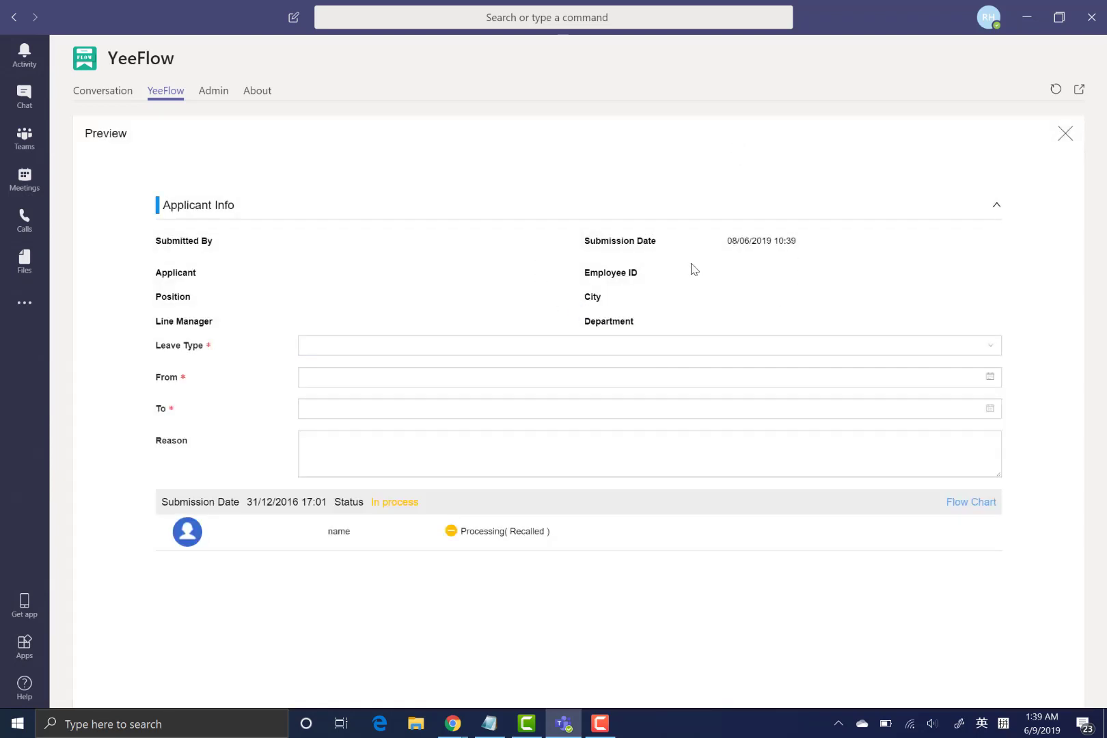
pyautogui.click(1064, 133)
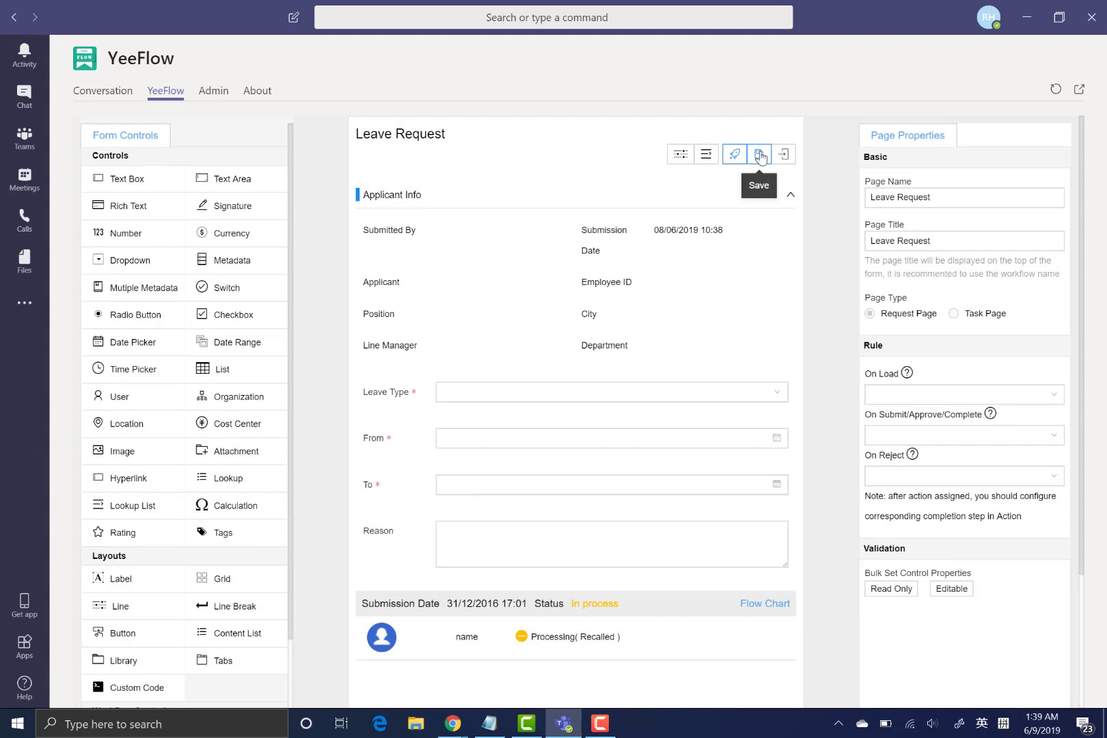
pyautogui.click(760, 157)
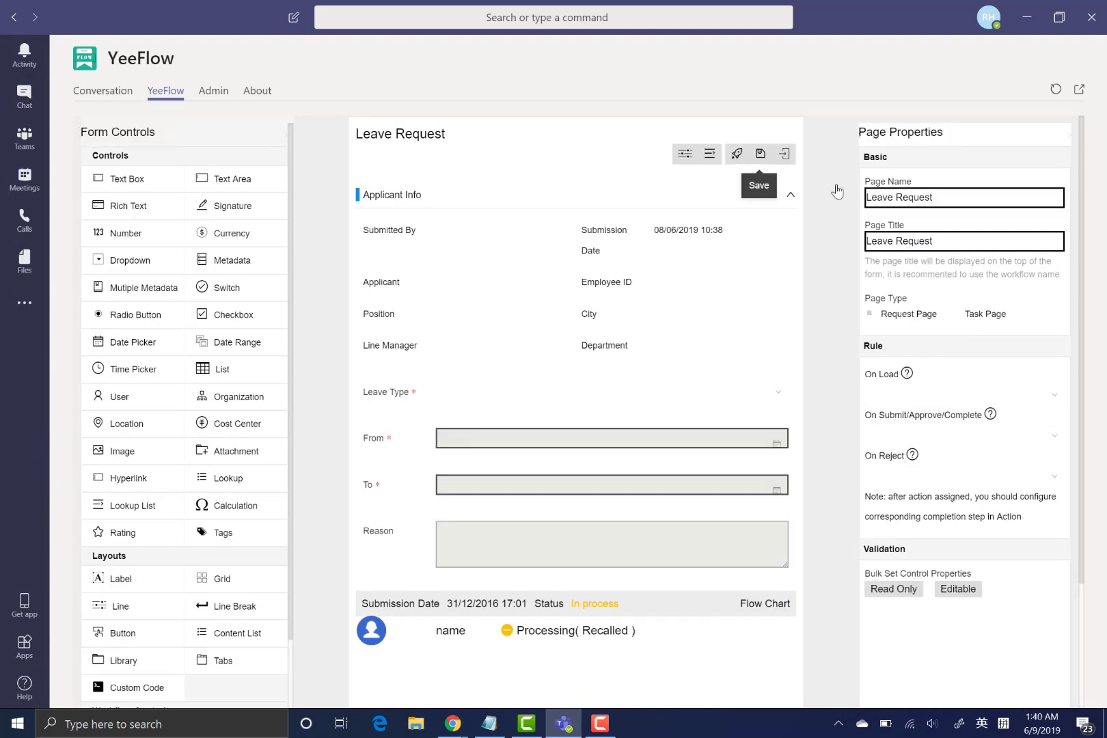
pyautogui.click(784, 159)
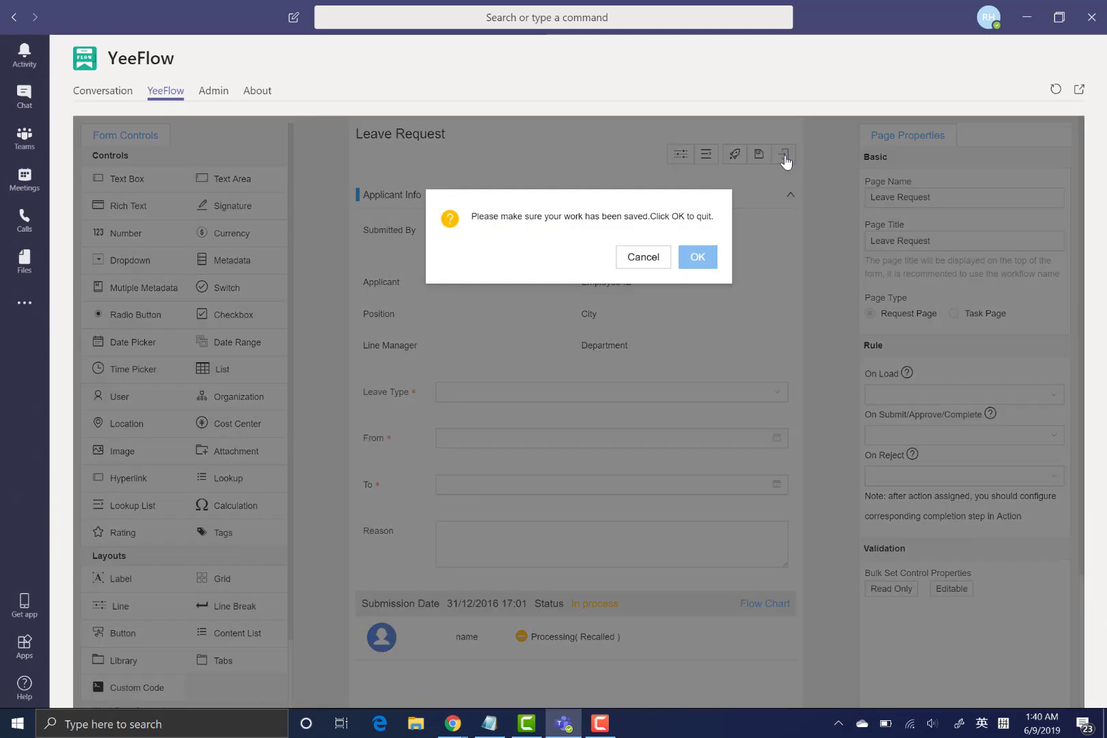
pyautogui.click(708, 255)
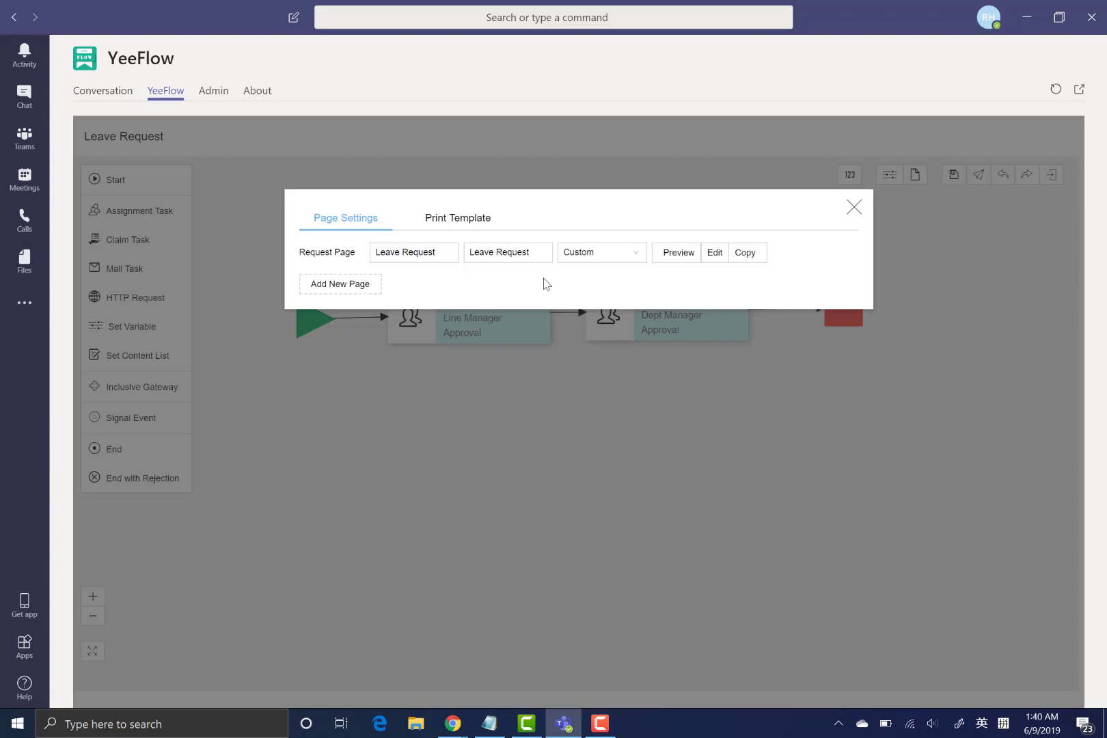
# - Copy the Leave Request page as task page 'Approval Form', titled the same, and open it for editing
pyautogui.click(754, 260)
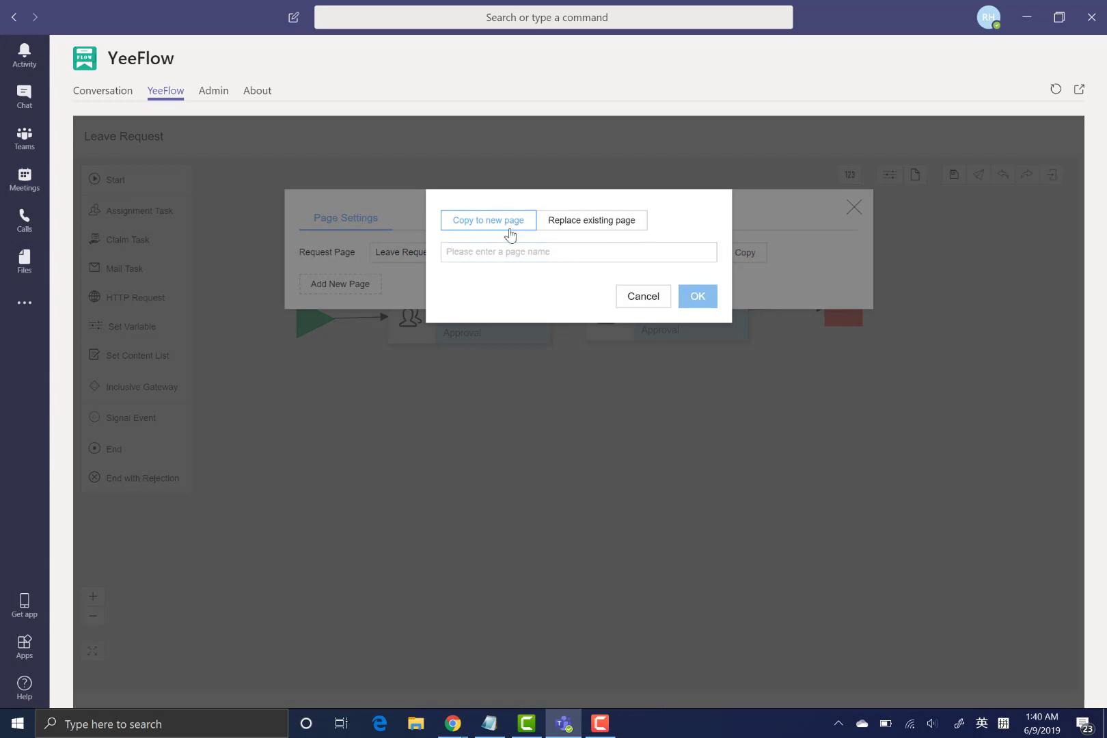
pyautogui.click(485, 252)
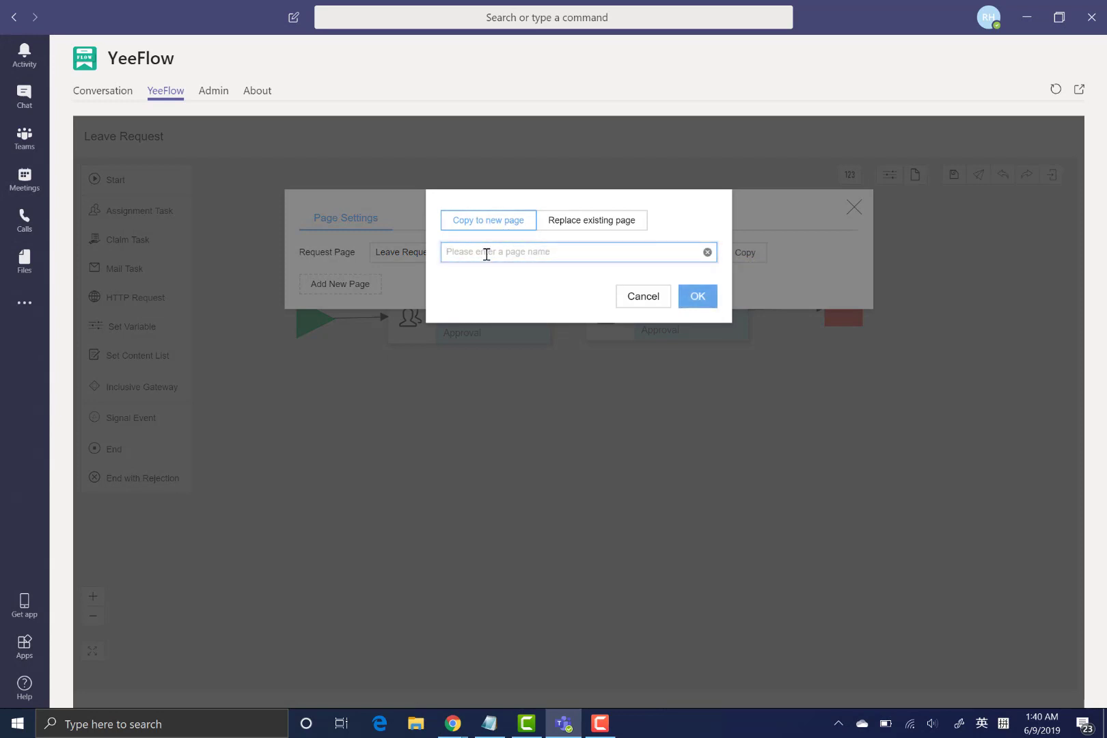
pyautogui.write('Approval Form')
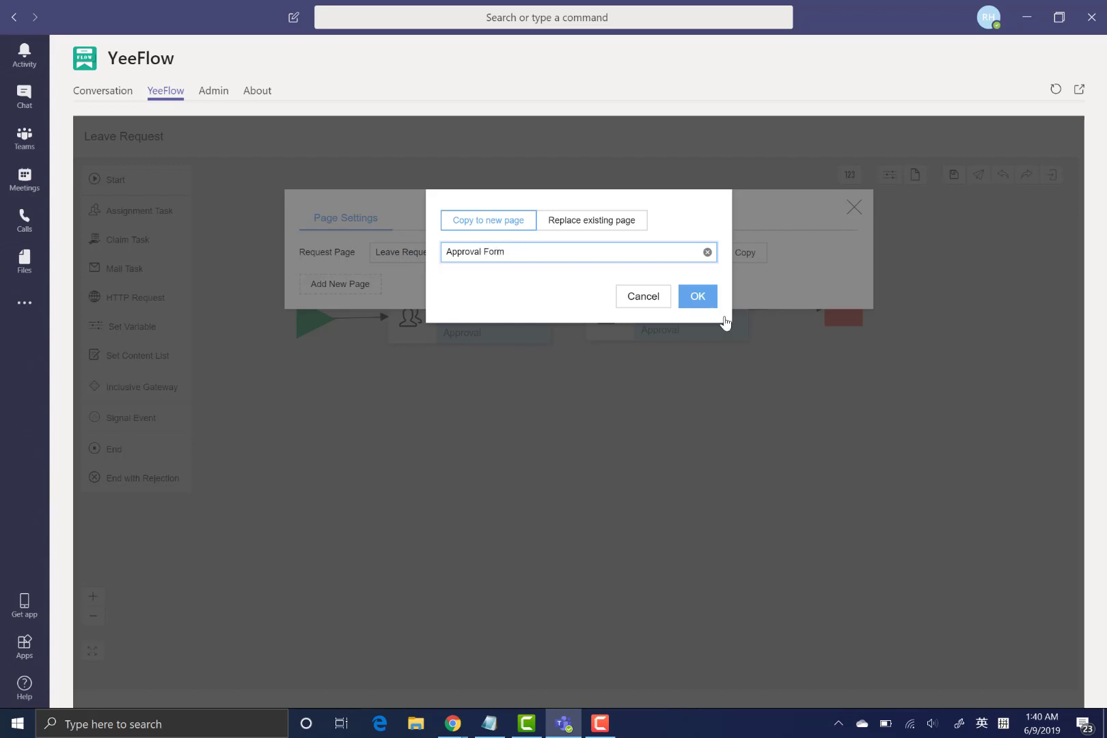
pyautogui.click(698, 304)
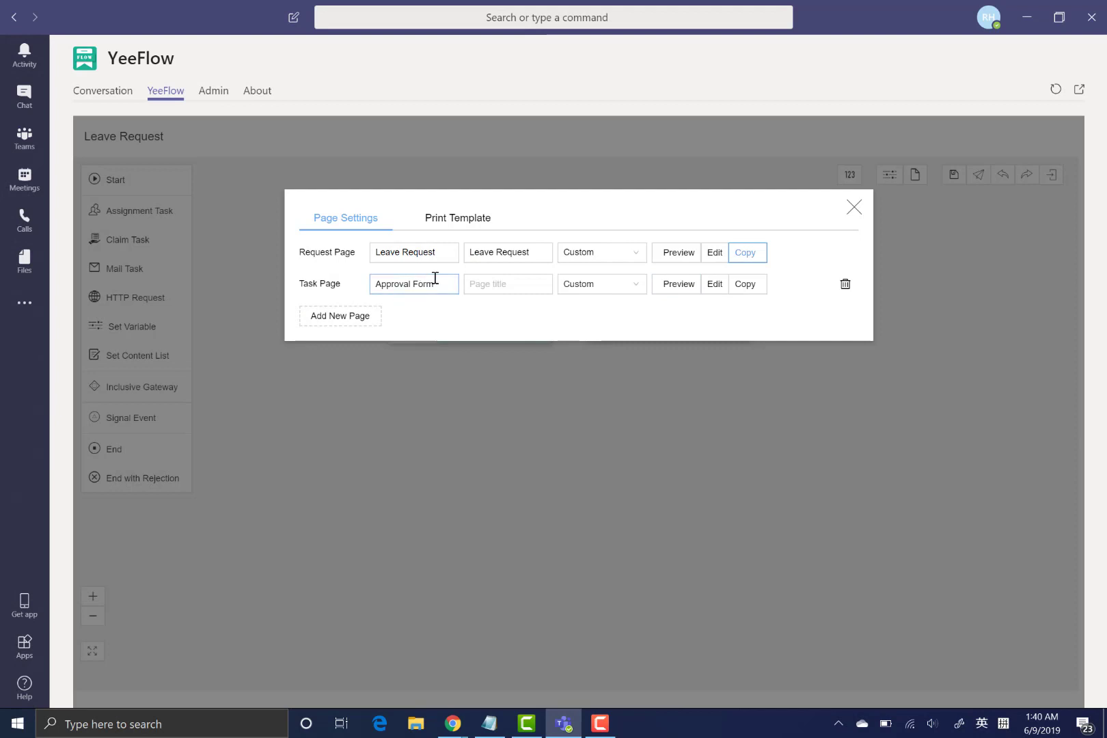
pyautogui.moveTo(435, 280); pyautogui.dragTo(298, 279)
pyautogui.hotkey('ctrl', 'c')
pyautogui.click(532, 284)
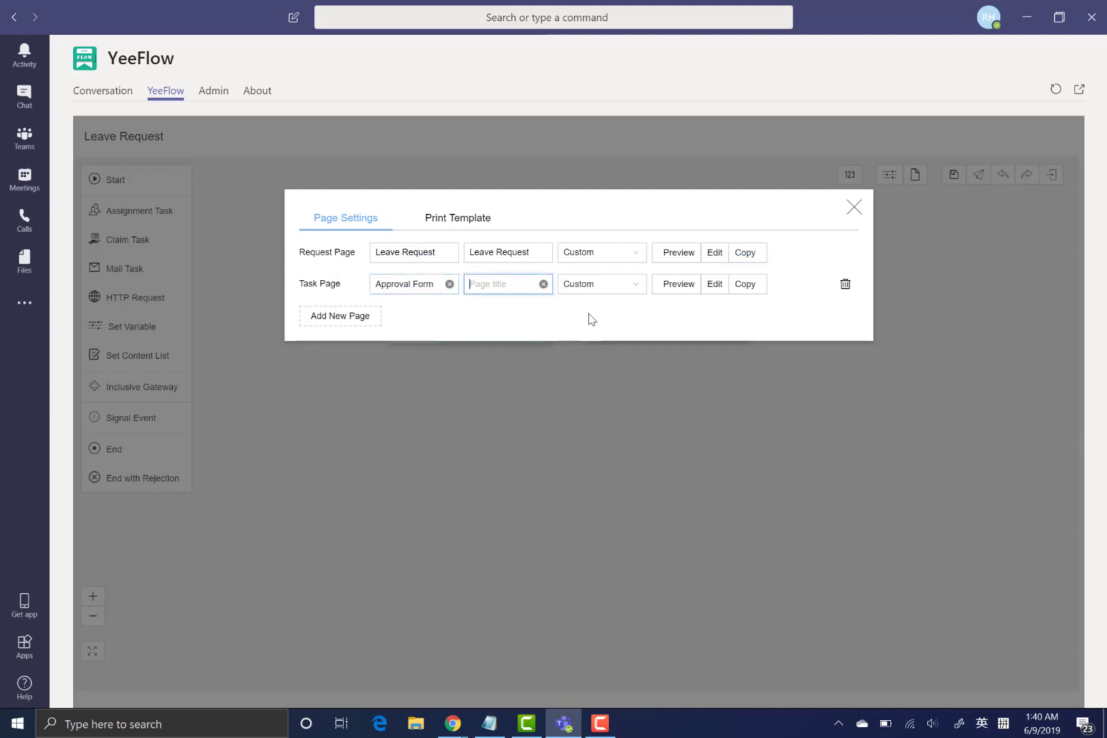
pyautogui.hotkey('ctrl', 'v')
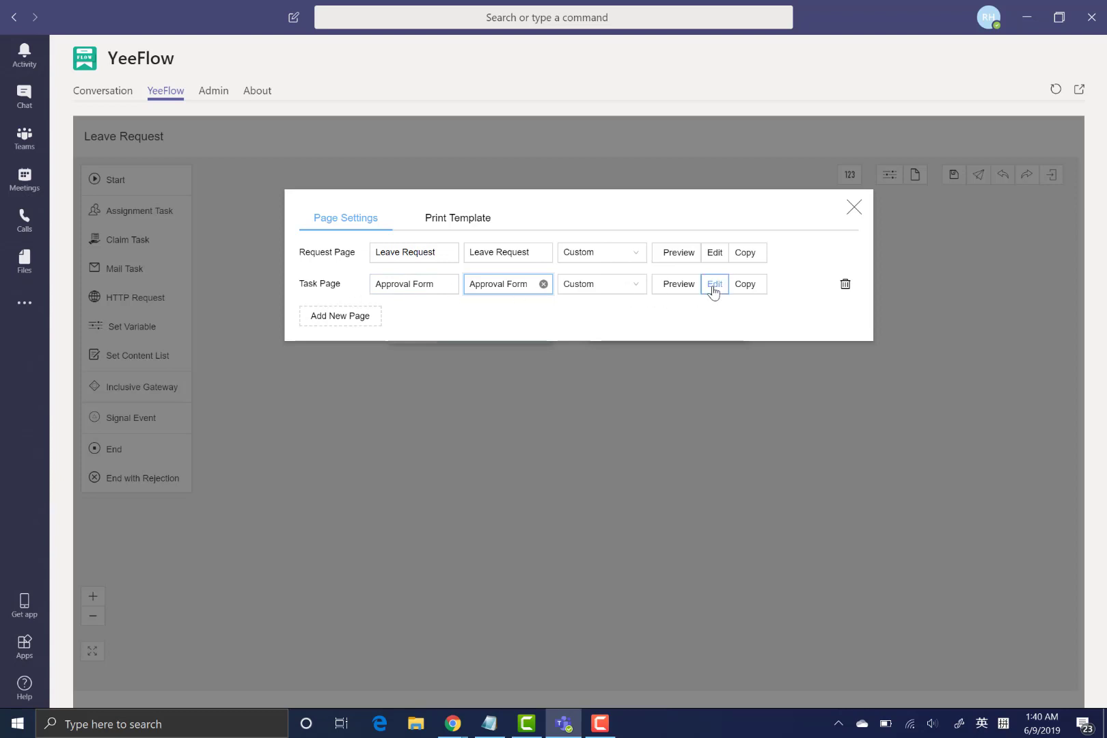
pyautogui.click(714, 284)
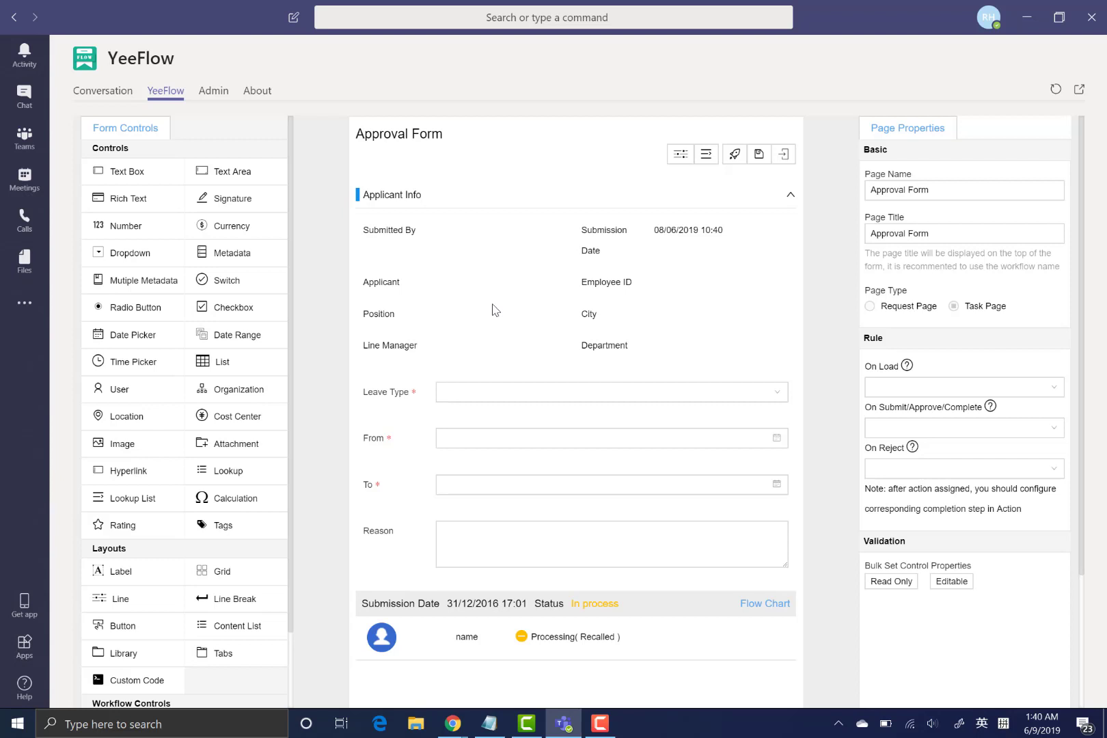
# - Place a Task Panel for approver comments below the Reason field
pyautogui.scroll(-2, 479, 326)
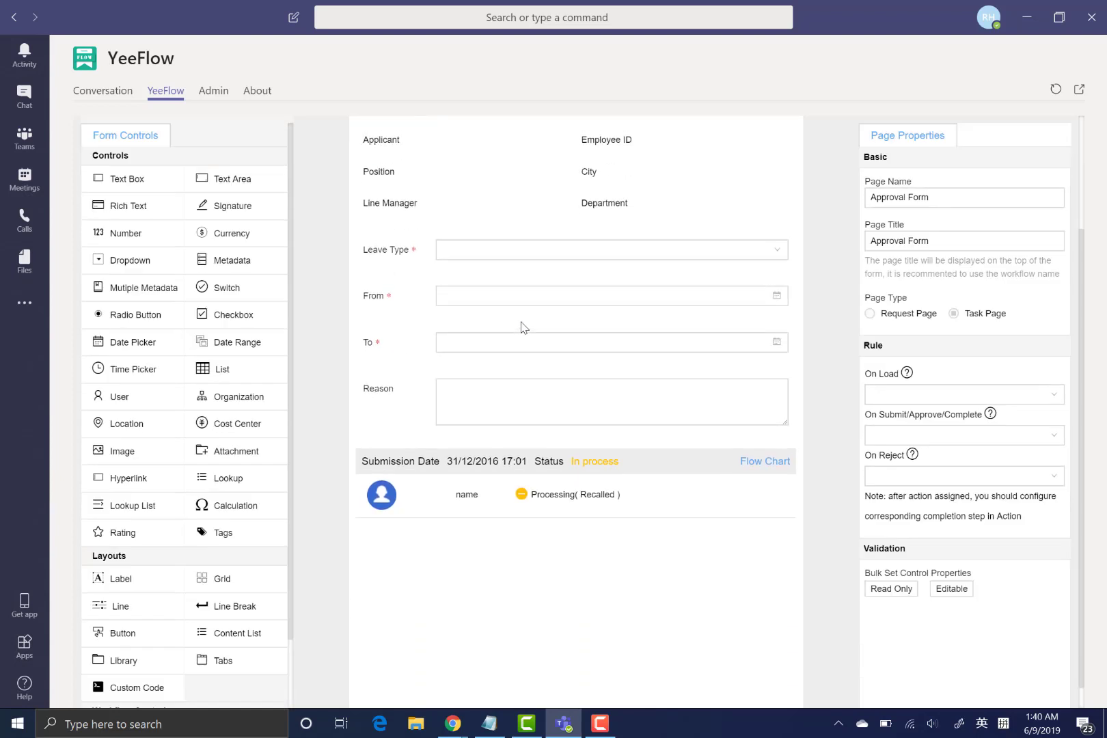
pyautogui.scroll(1, 521, 326)
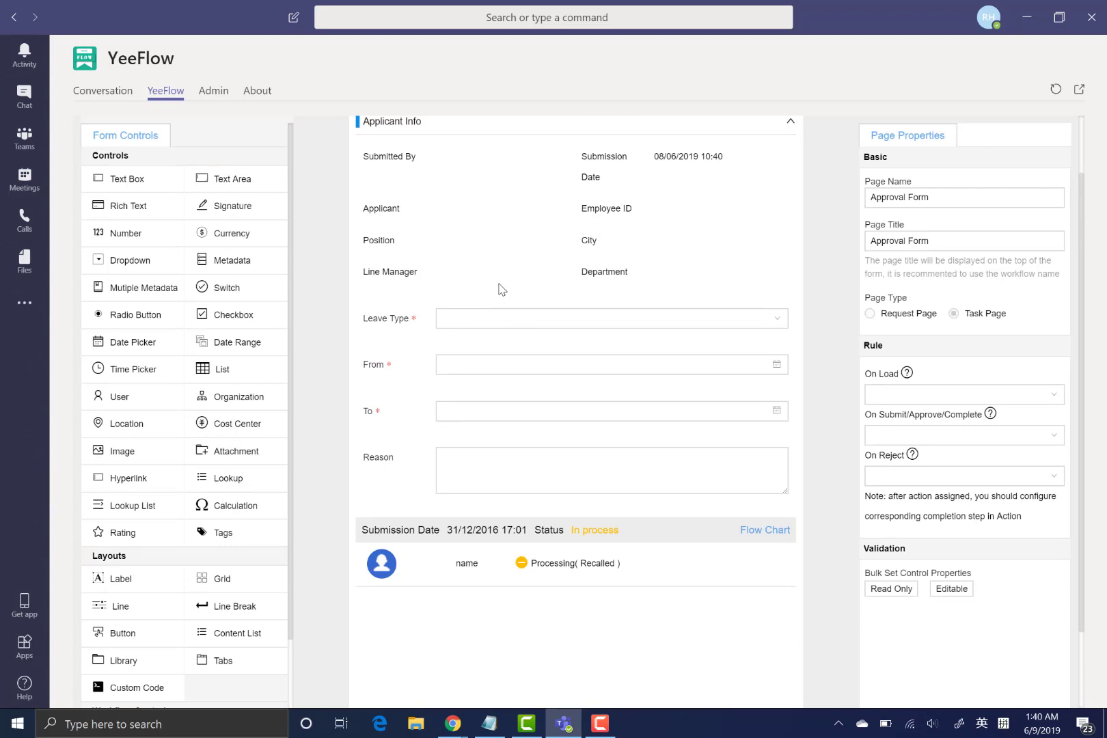
pyautogui.scroll(-1, 201, 491)
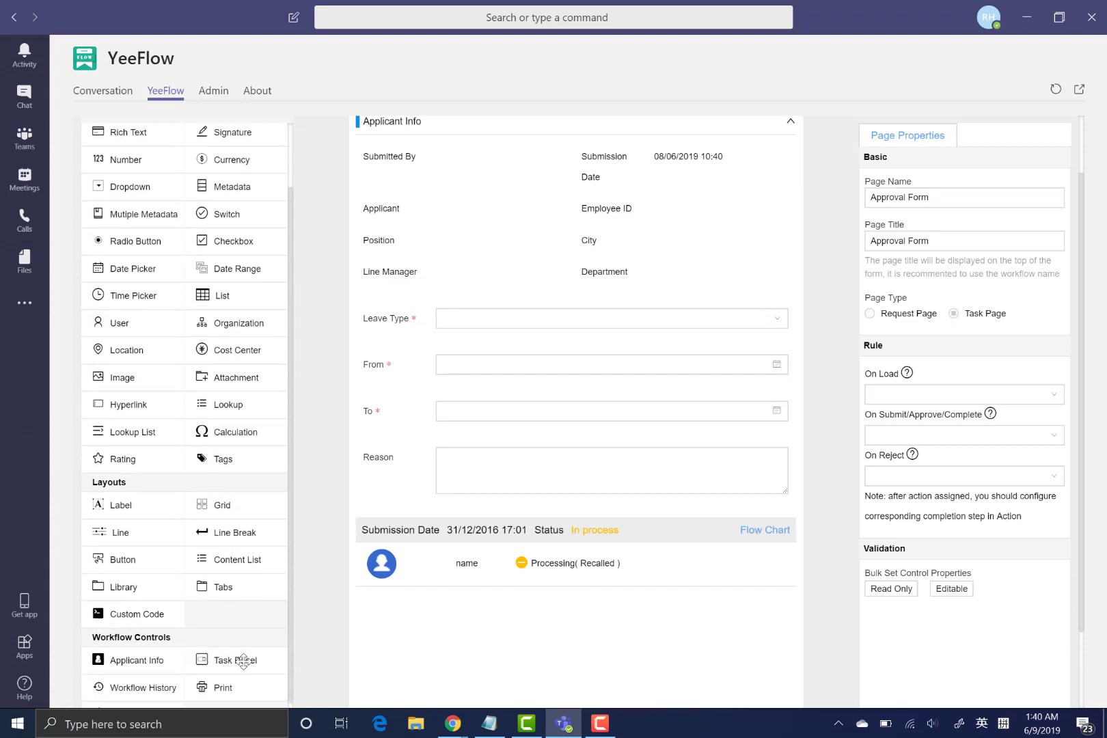
pyautogui.moveTo(245, 660); pyautogui.dragTo(446, 527)
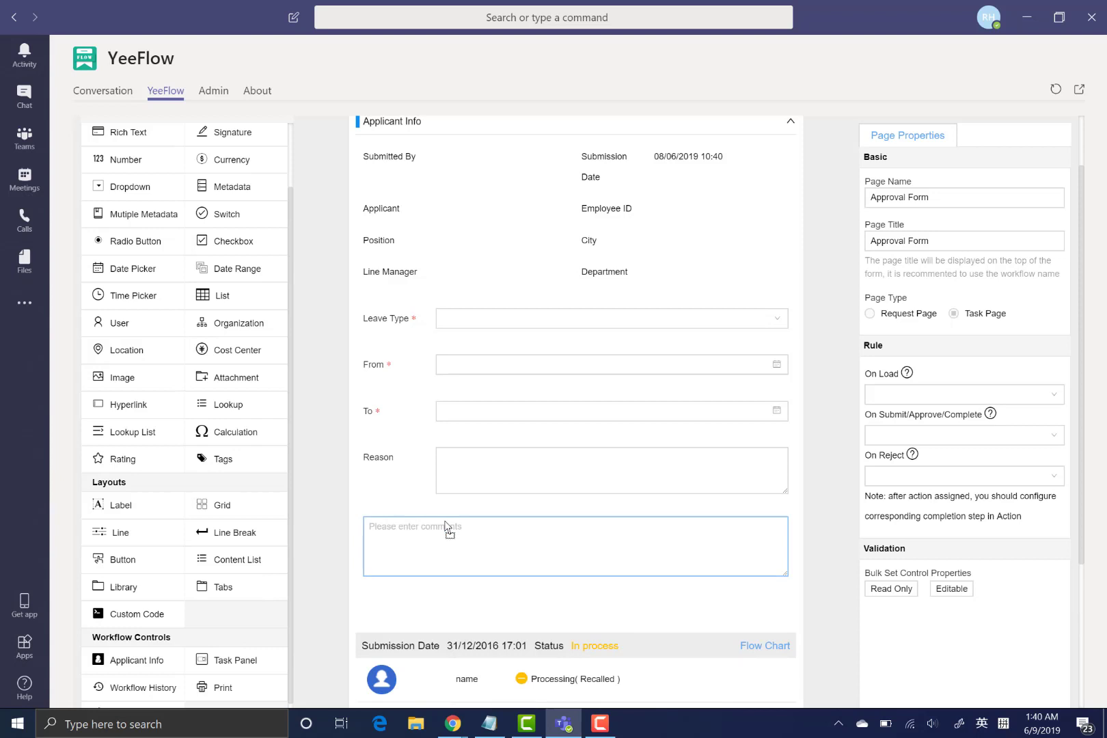
pyautogui.click(409, 325)
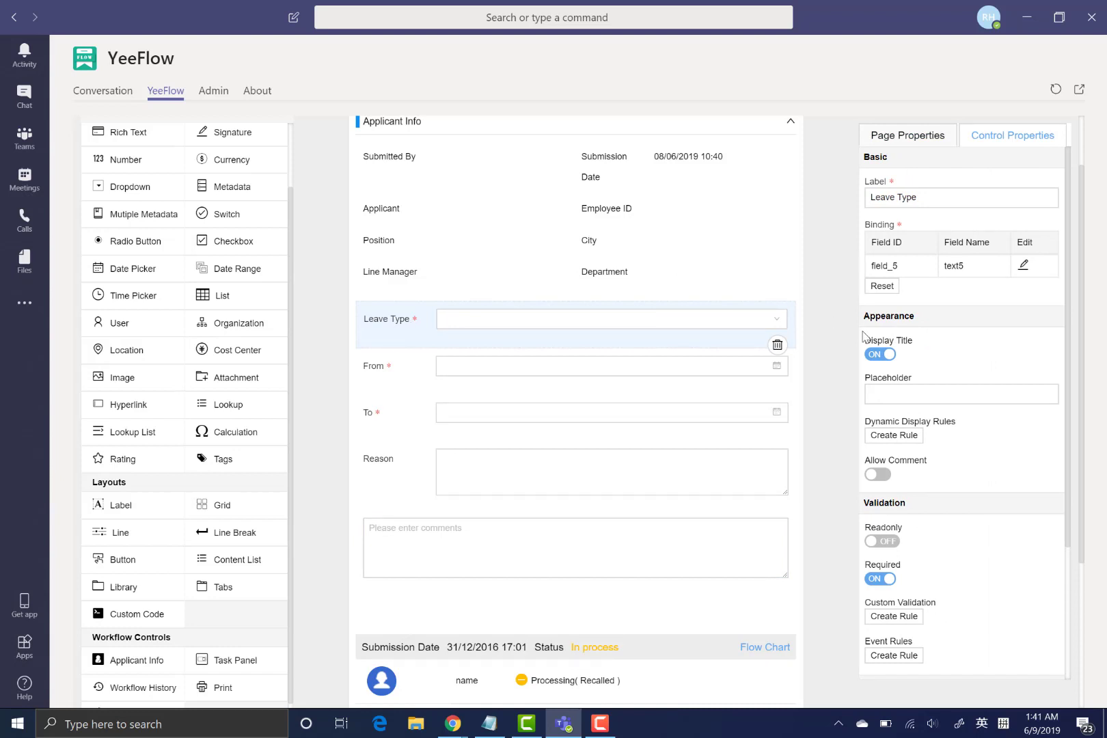
# - Switch on Readonly for the Leave Type, From, To and Reason fields
pyautogui.click(876, 392)
pyautogui.click(883, 541)
pyautogui.click(424, 367)
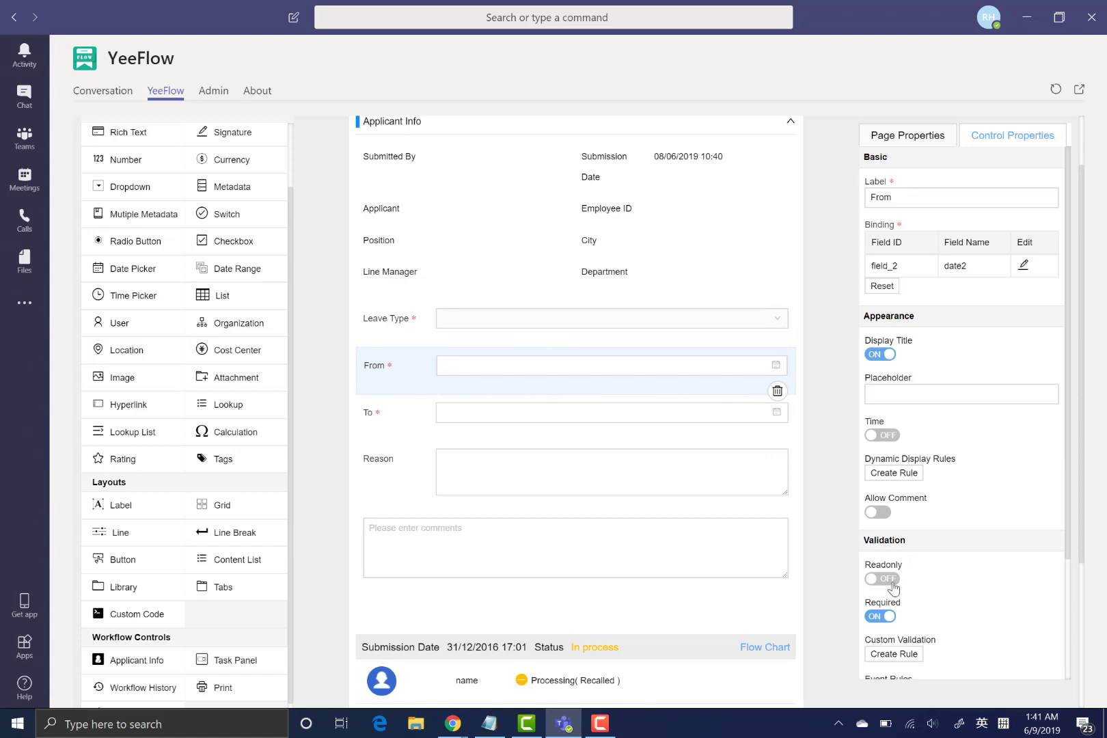
pyautogui.click(379, 418)
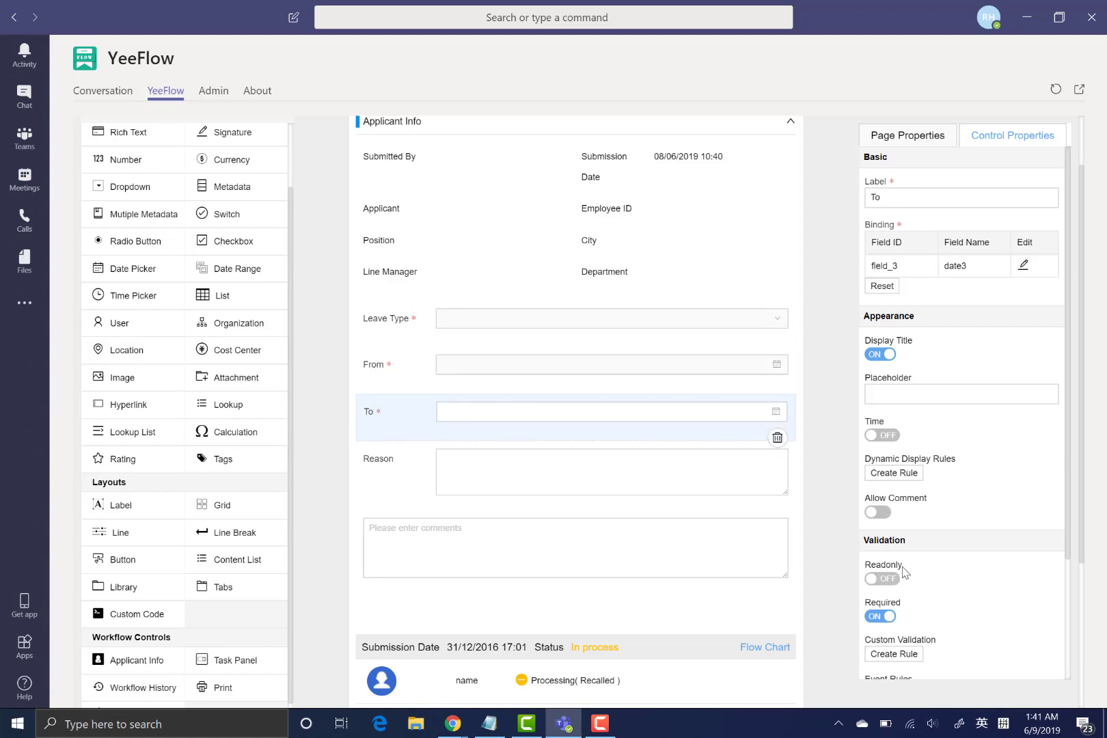
pyautogui.click(894, 581)
pyautogui.click(506, 487)
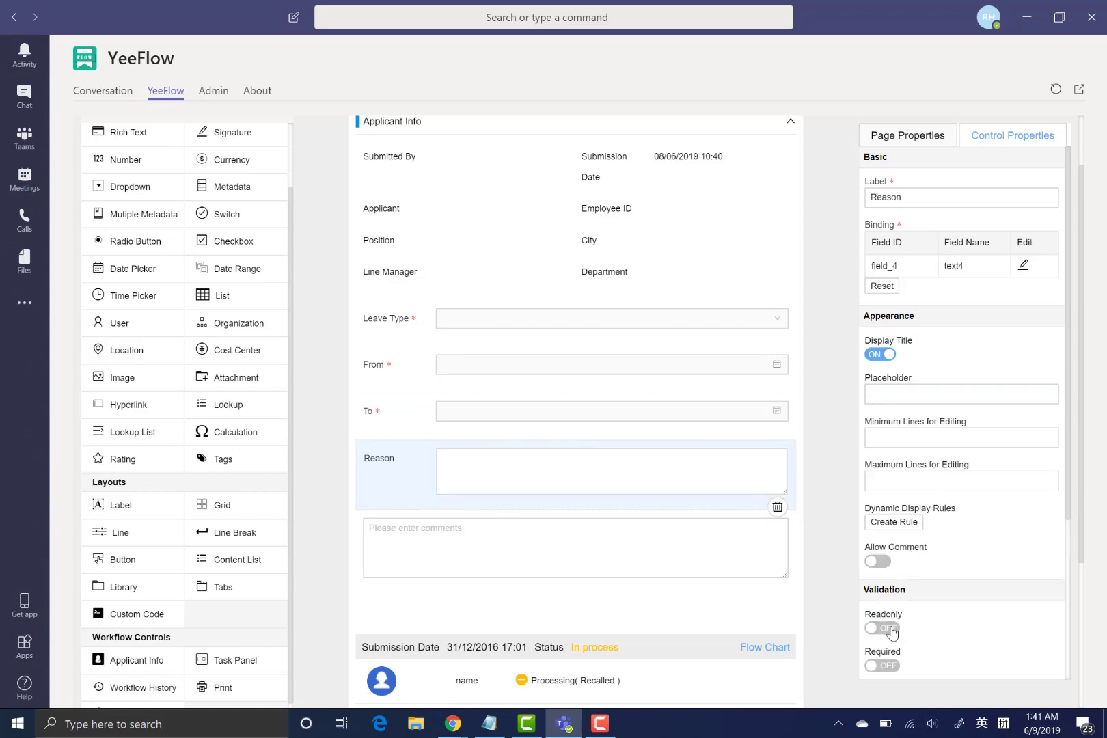
pyautogui.click(866, 618)
# - Exit the Approval Form designer and confirm, returning to Page Settings
pyautogui.scroll(2, 485, 427)
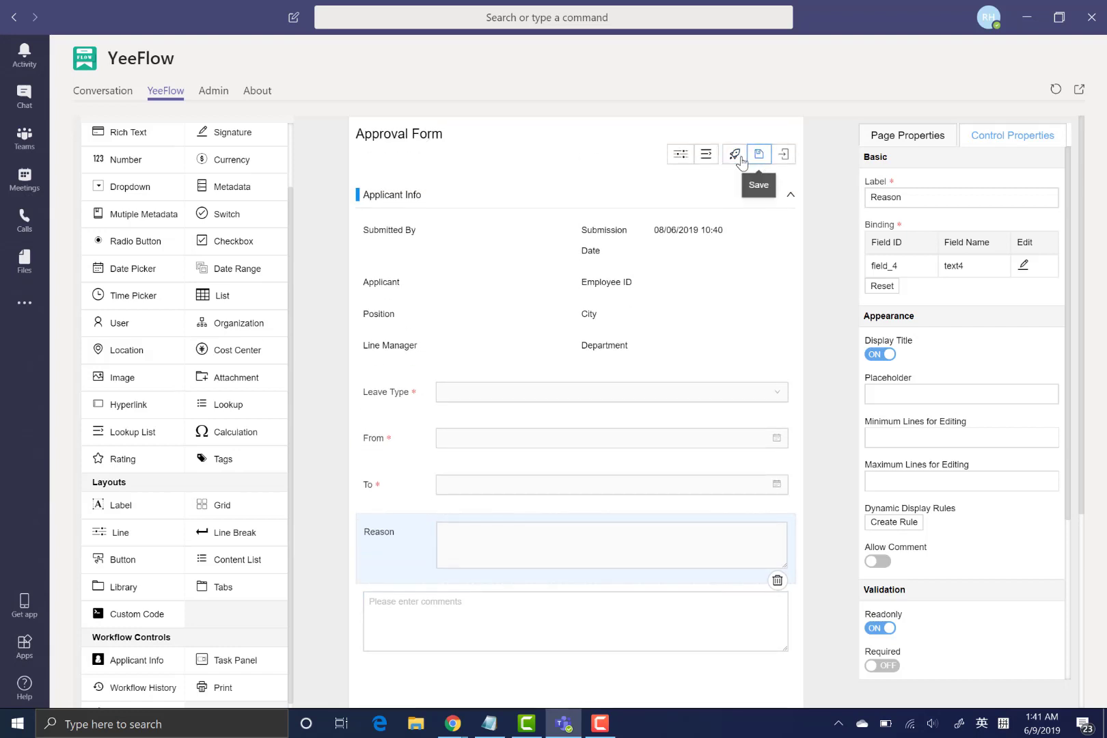
pyautogui.click(783, 155)
pyautogui.click(692, 257)
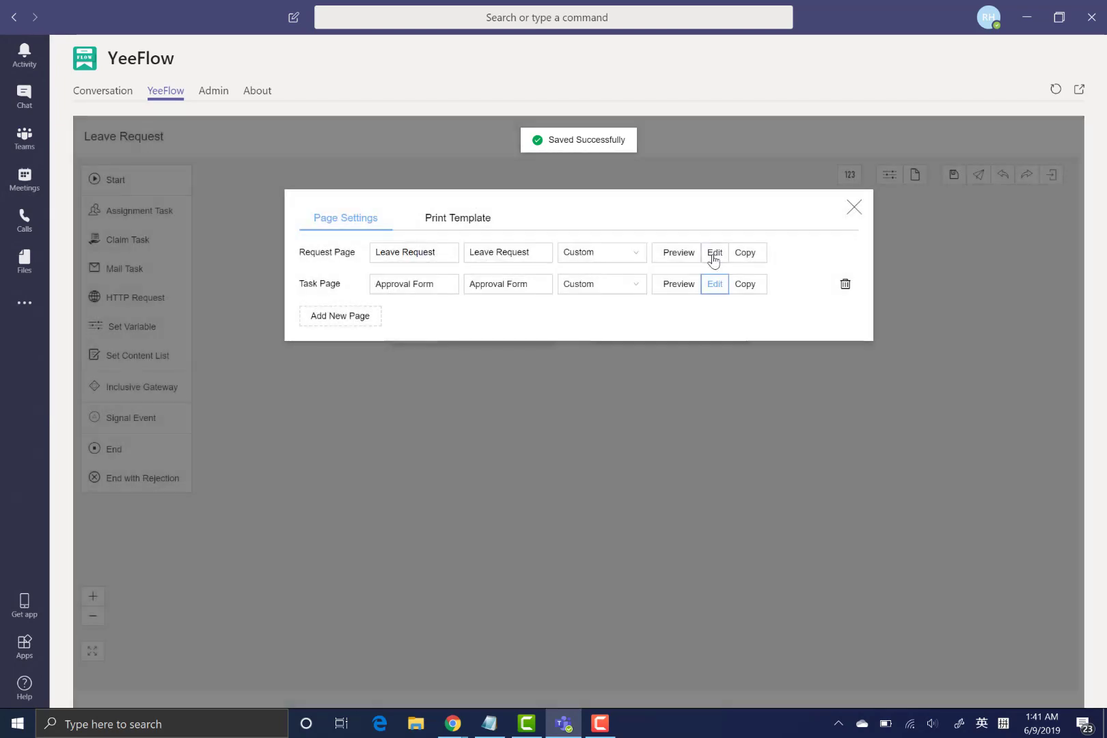
# - Set the start step's page to Leave Request
pyautogui.click(853, 207)
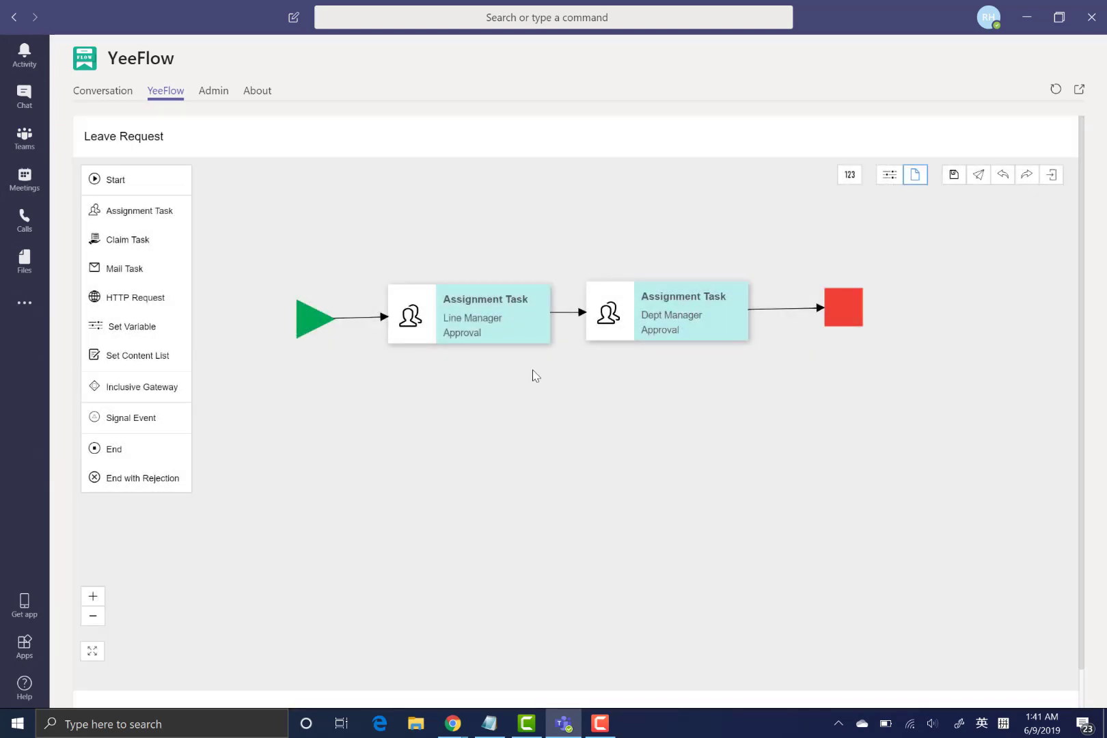
pyautogui.click(471, 319)
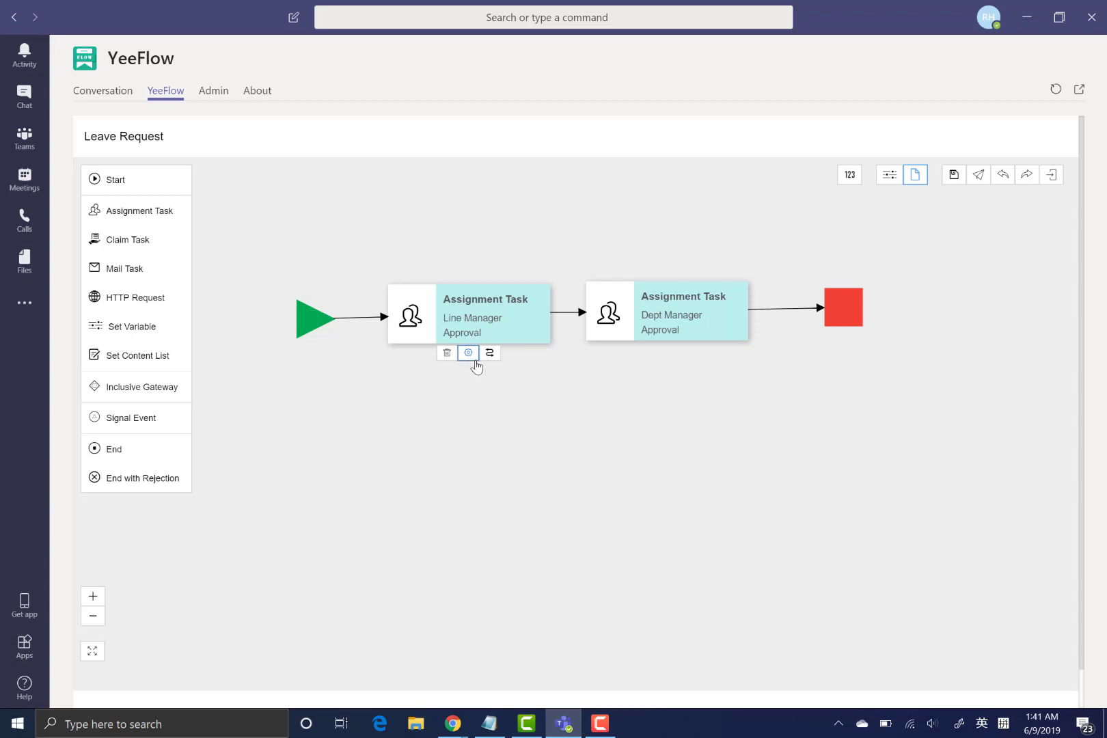
pyautogui.click(468, 352)
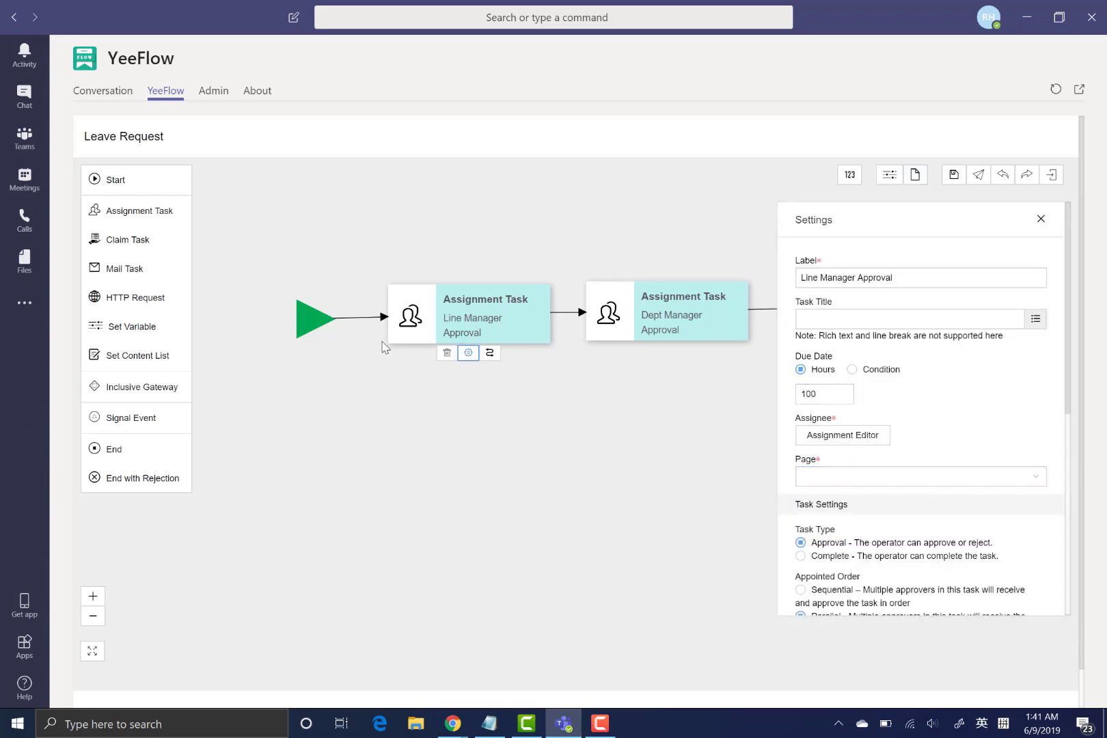
pyautogui.click(303, 327)
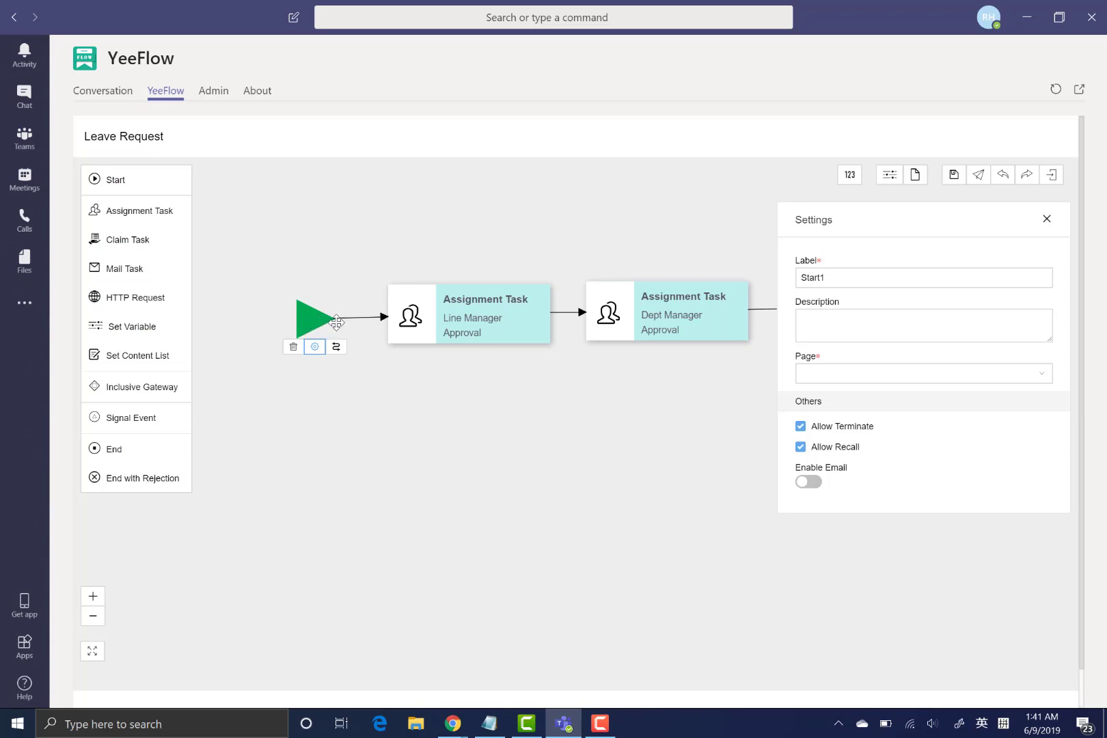
pyautogui.click(888, 376)
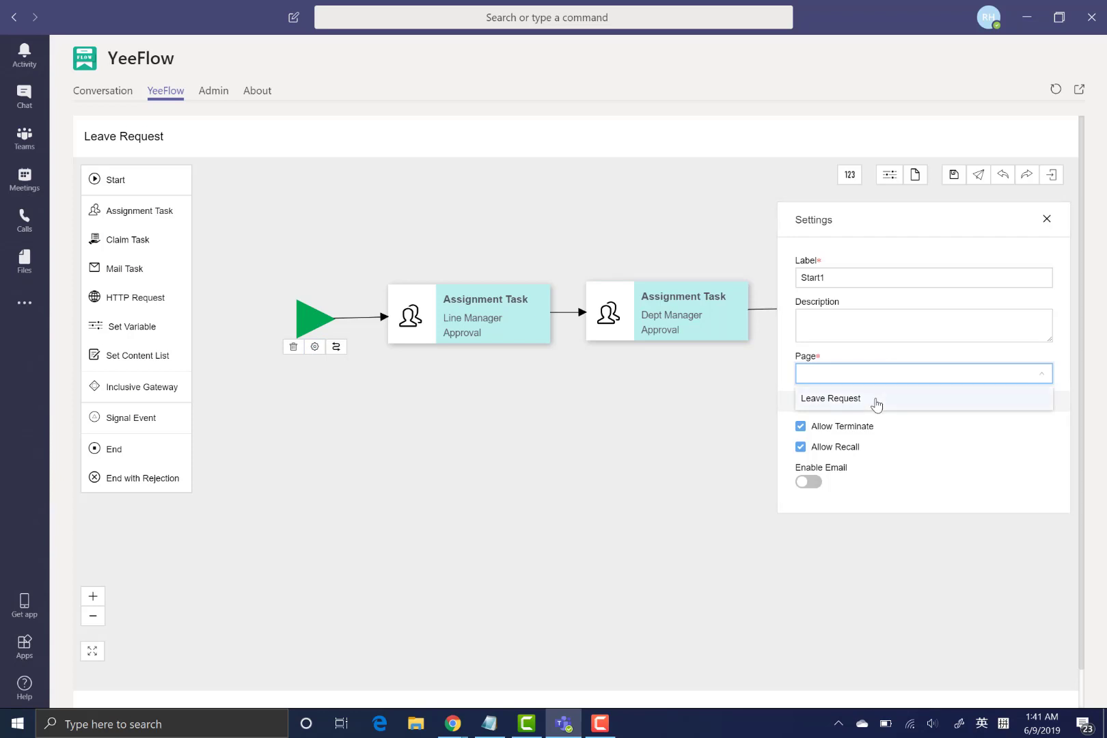
pyautogui.click(873, 399)
# - Assign the Approval Form page to the Line Manager and Dept Manager tasks, then save
pyautogui.click(477, 294)
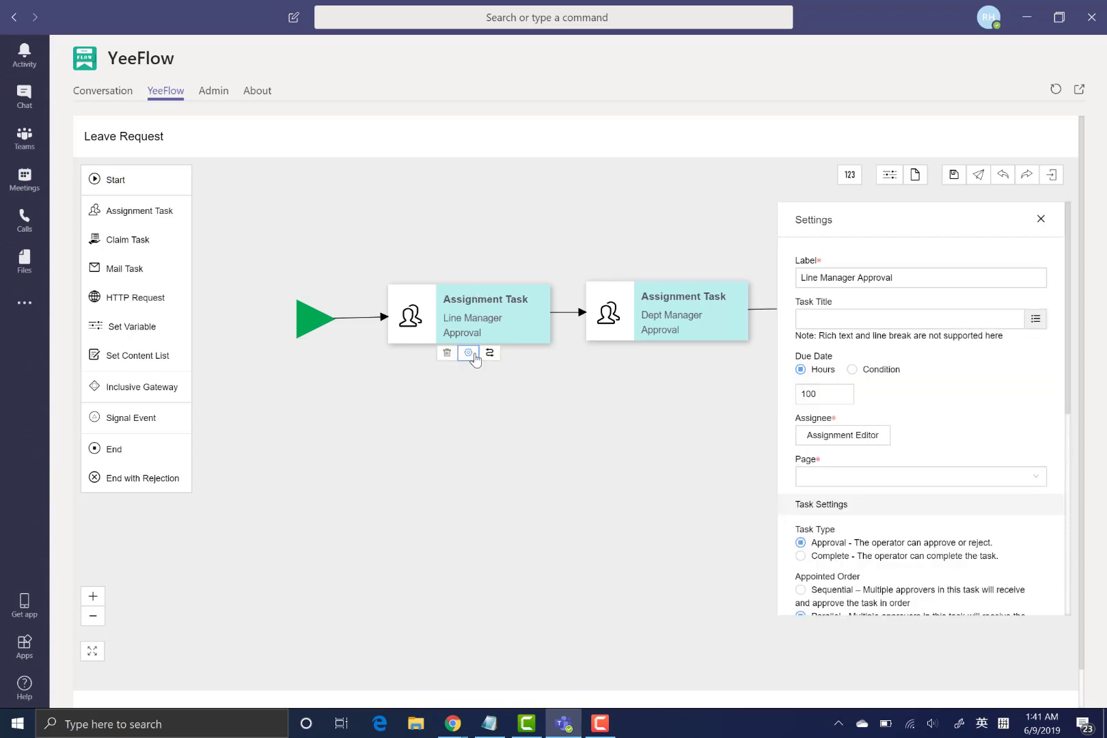
pyautogui.click(853, 486)
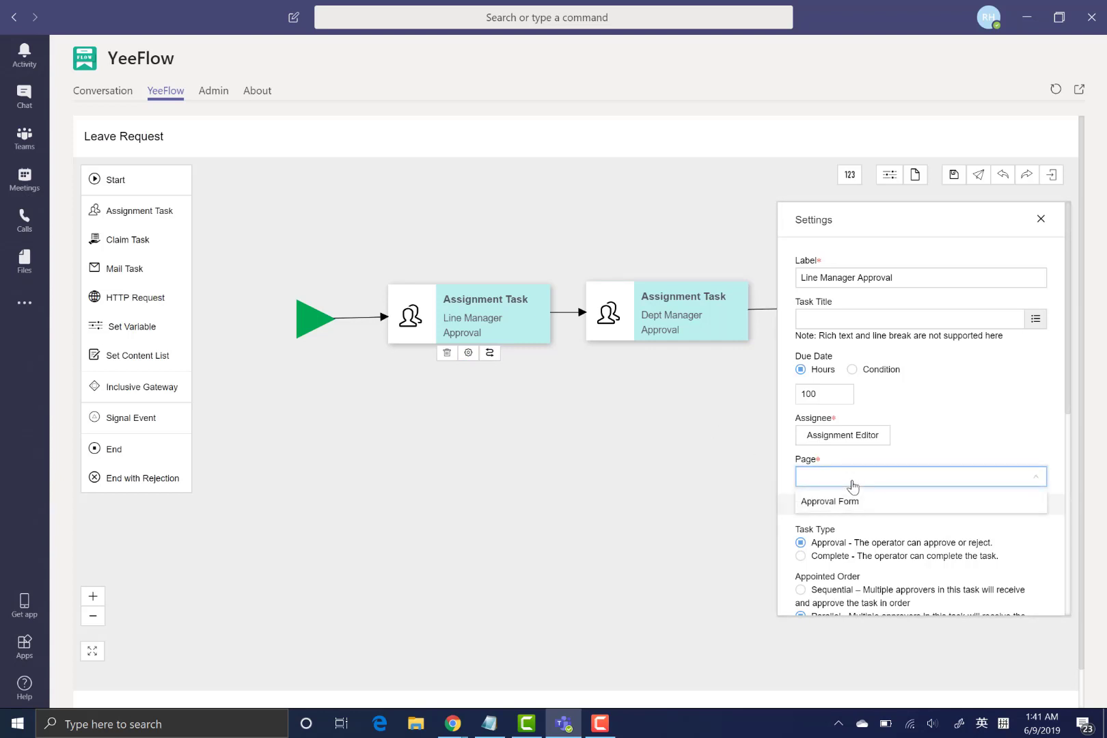
pyautogui.click(854, 502)
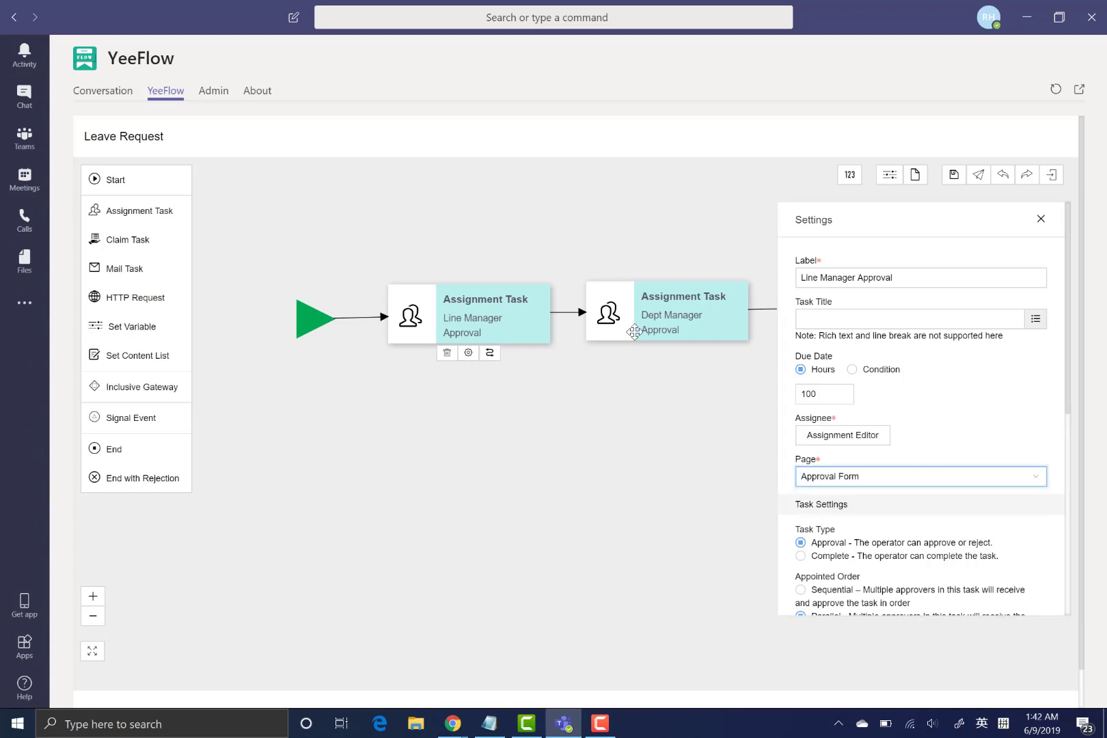
pyautogui.click(665, 335)
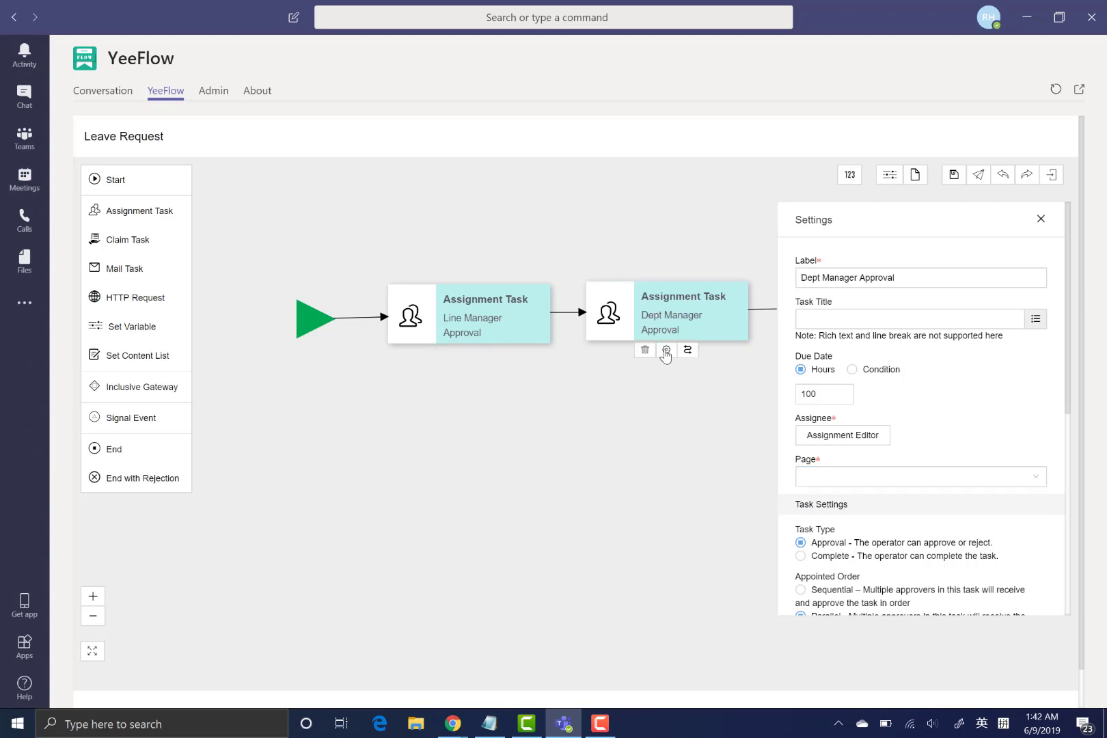
pyautogui.click(870, 483)
pyautogui.click(859, 510)
pyautogui.click(668, 480)
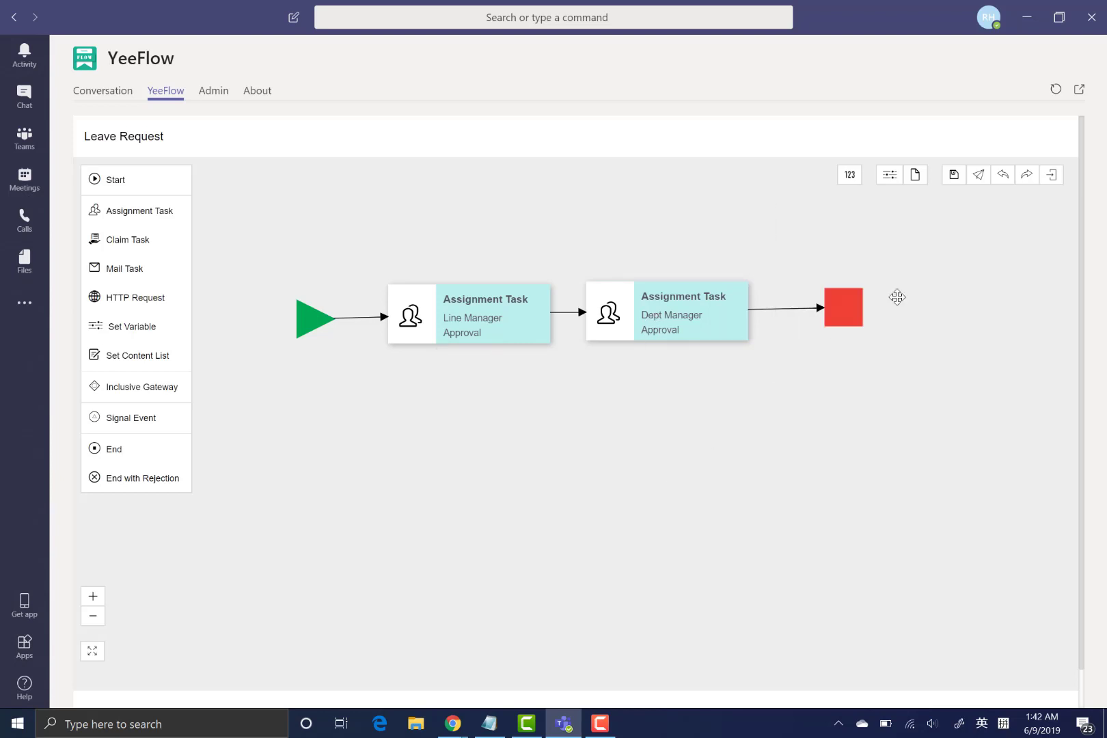
pyautogui.click(953, 176)
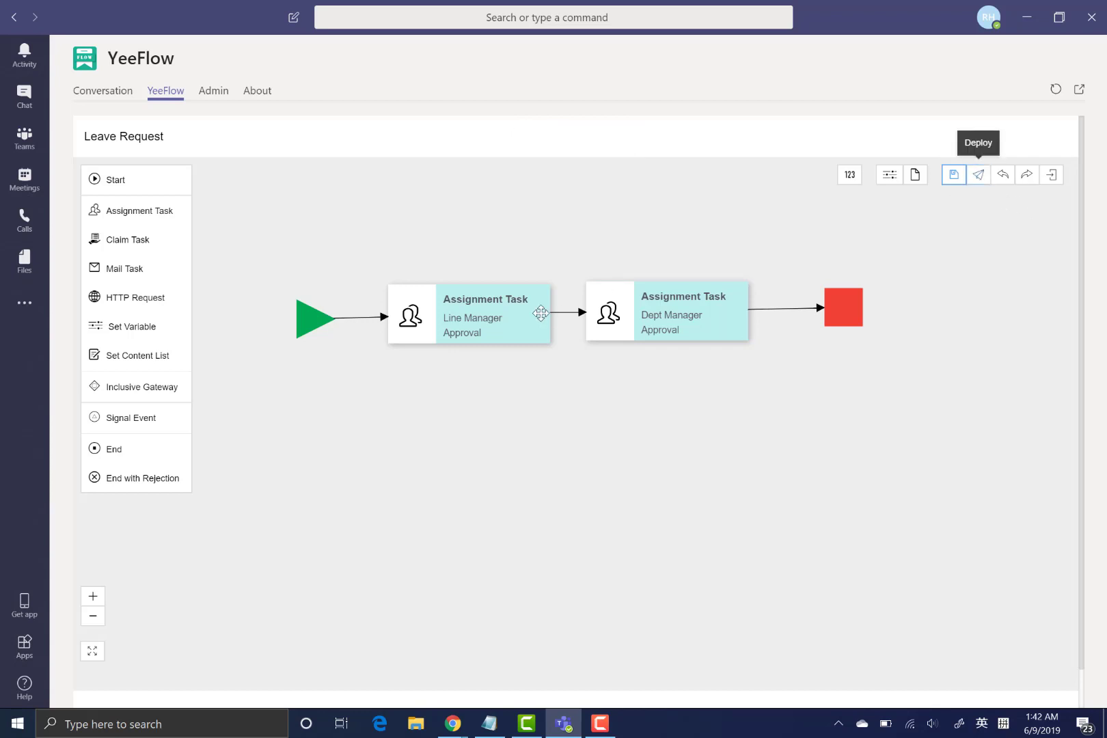
pyautogui.click(513, 319)
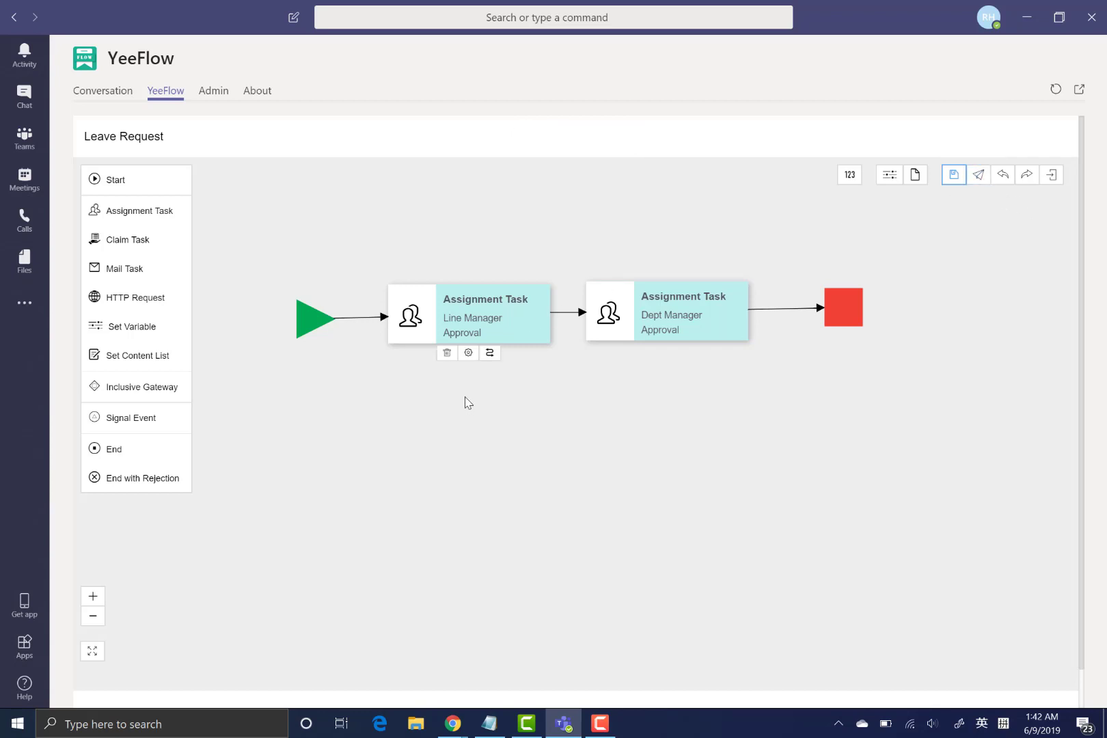
# - Turn on Enable Email for the Line Manager Approval task
pyautogui.click(468, 352)
pyautogui.scroll(-5, 914, 444)
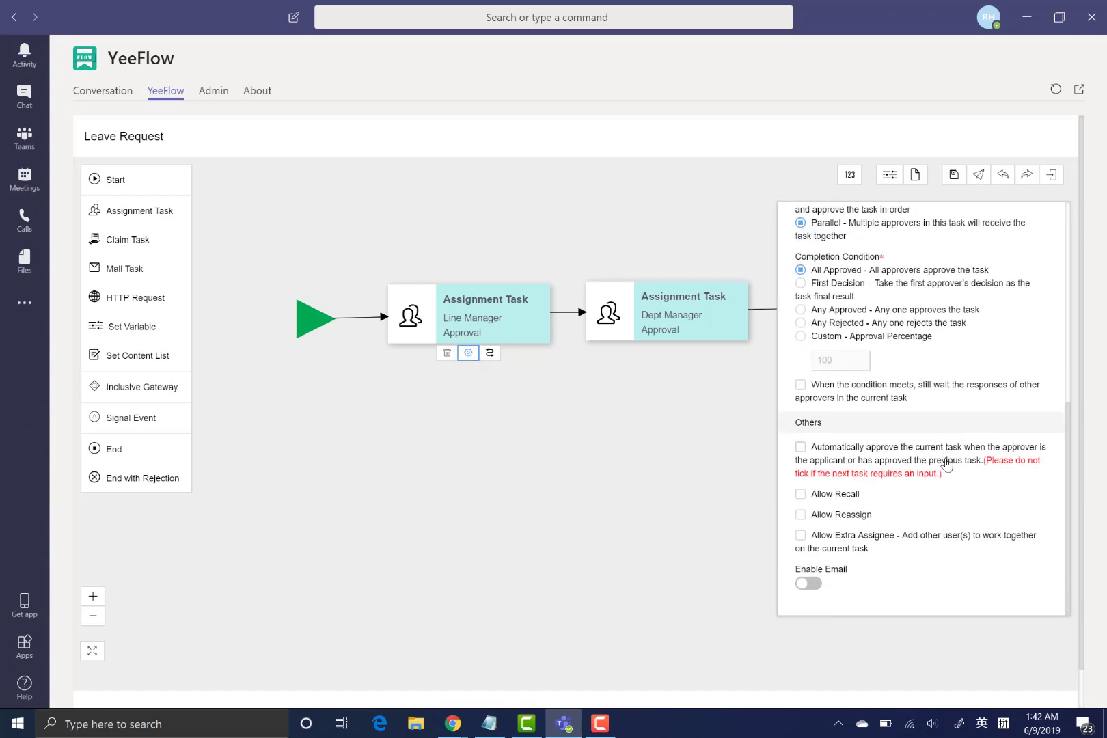
pyautogui.click(810, 585)
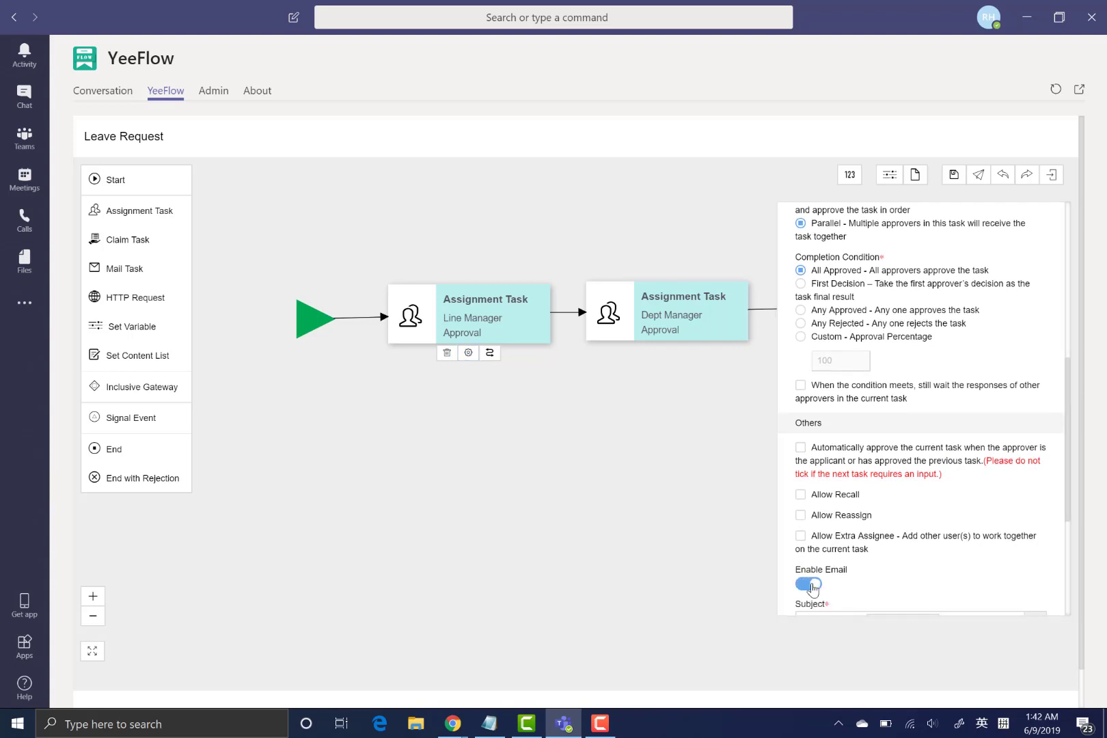
pyautogui.scroll(-2, 890, 534)
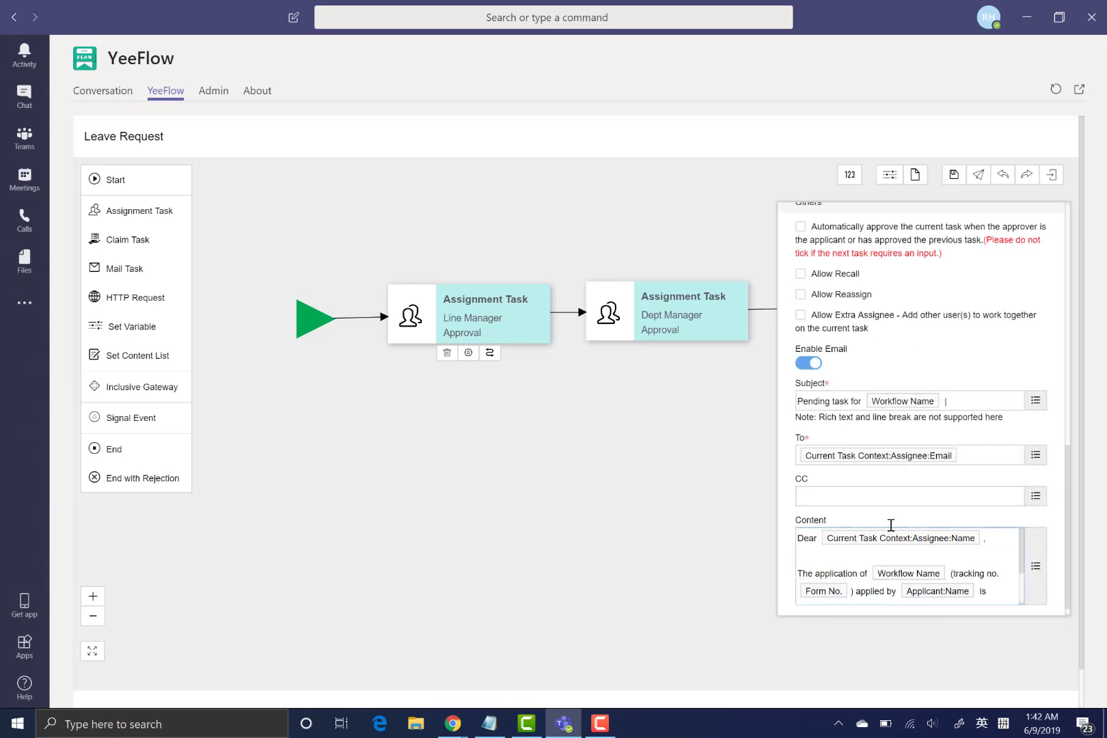
# - Turn on Enable Email for the Dept Manager Approval task, save, and start deploying
pyautogui.click(697, 315)
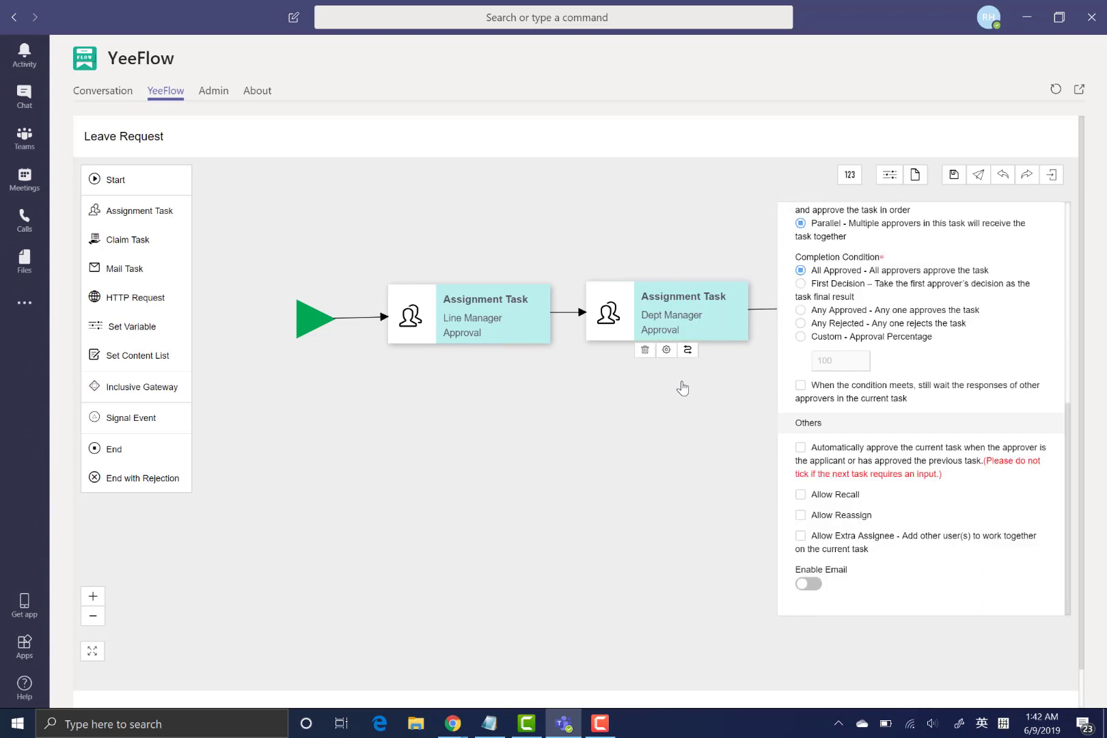
pyautogui.click(661, 353)
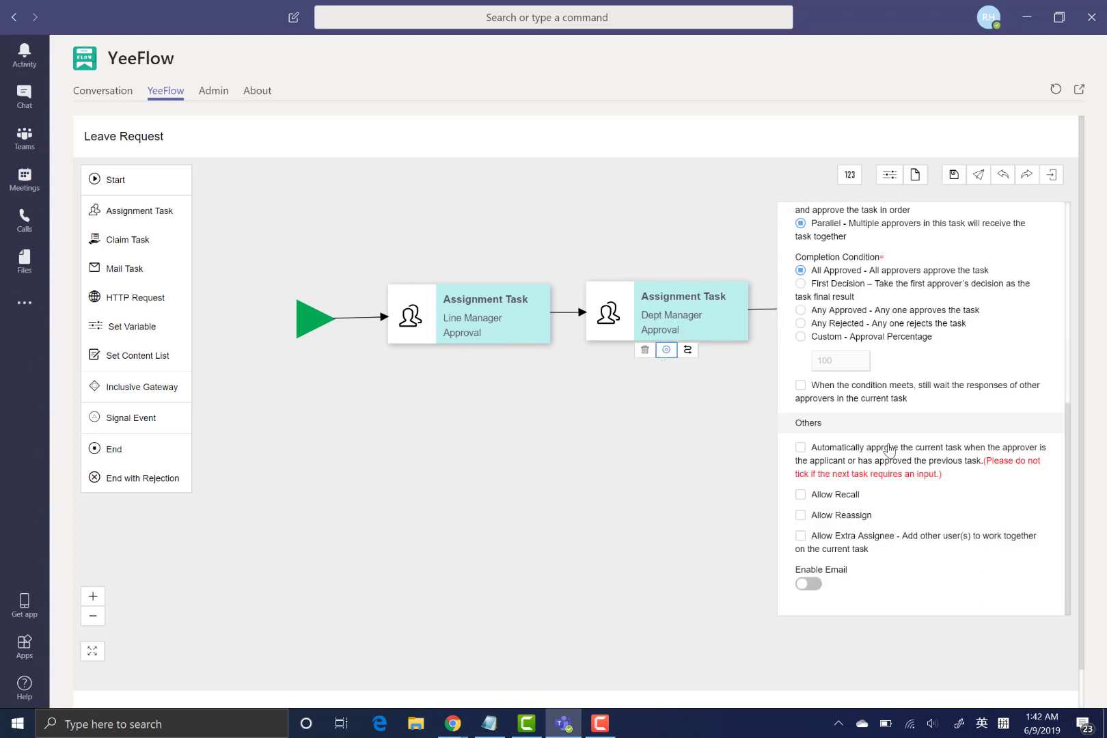
pyautogui.click(810, 585)
pyautogui.scroll(6, 906, 437)
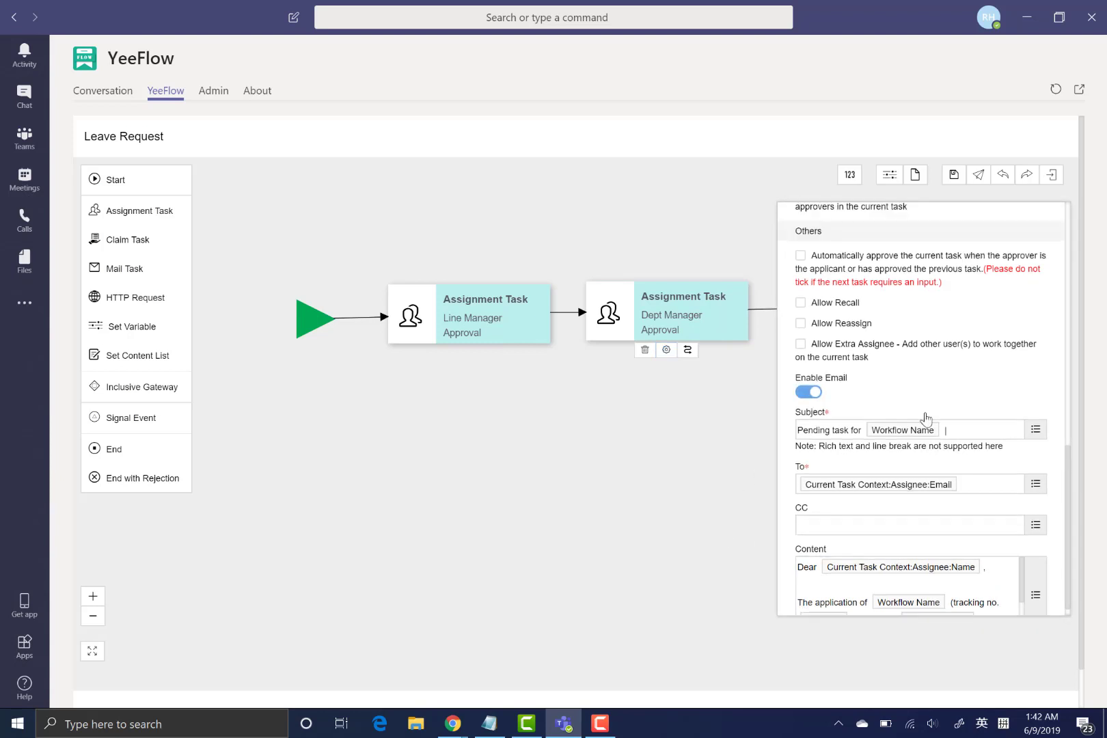
pyautogui.click(955, 177)
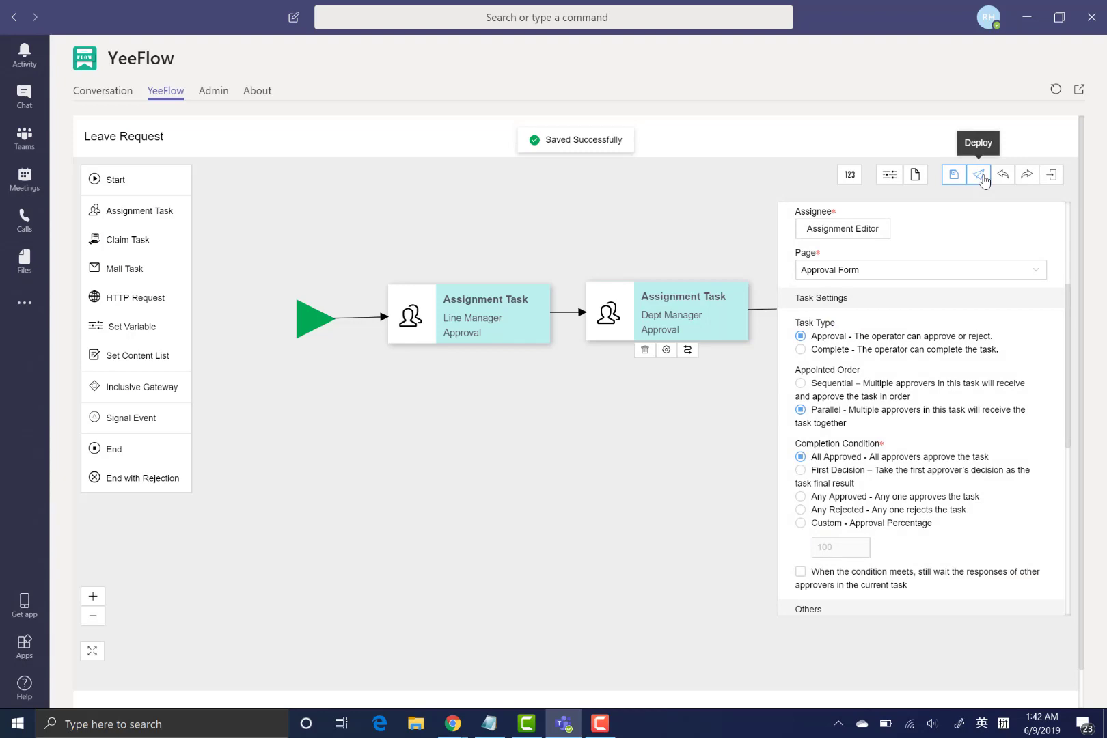
pyautogui.click(980, 176)
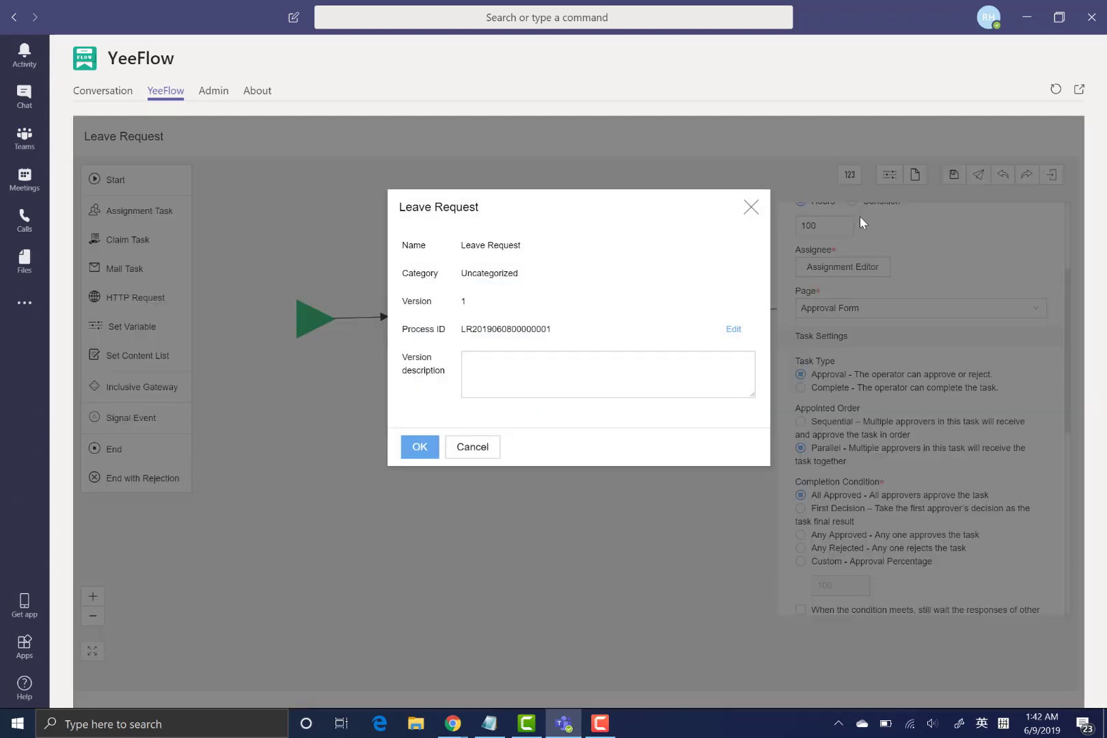
# - Deploy Leave Request version 1, then request to exit the workflow designer
pyautogui.click(463, 373)
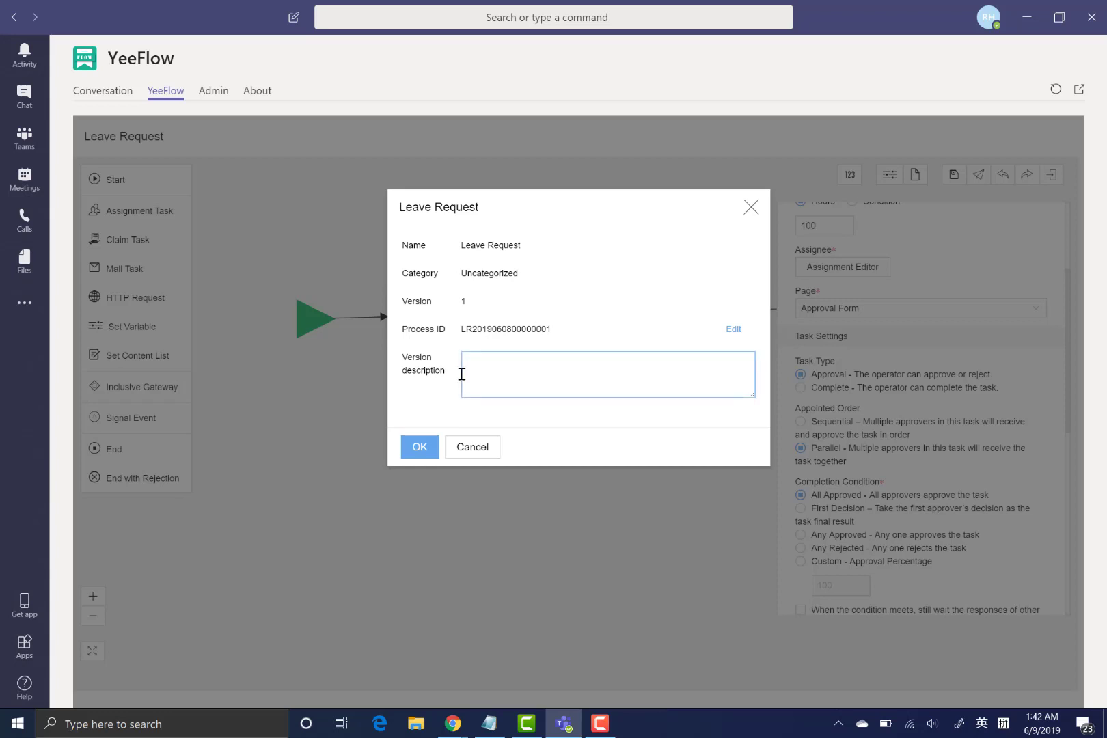
pyautogui.click(419, 447)
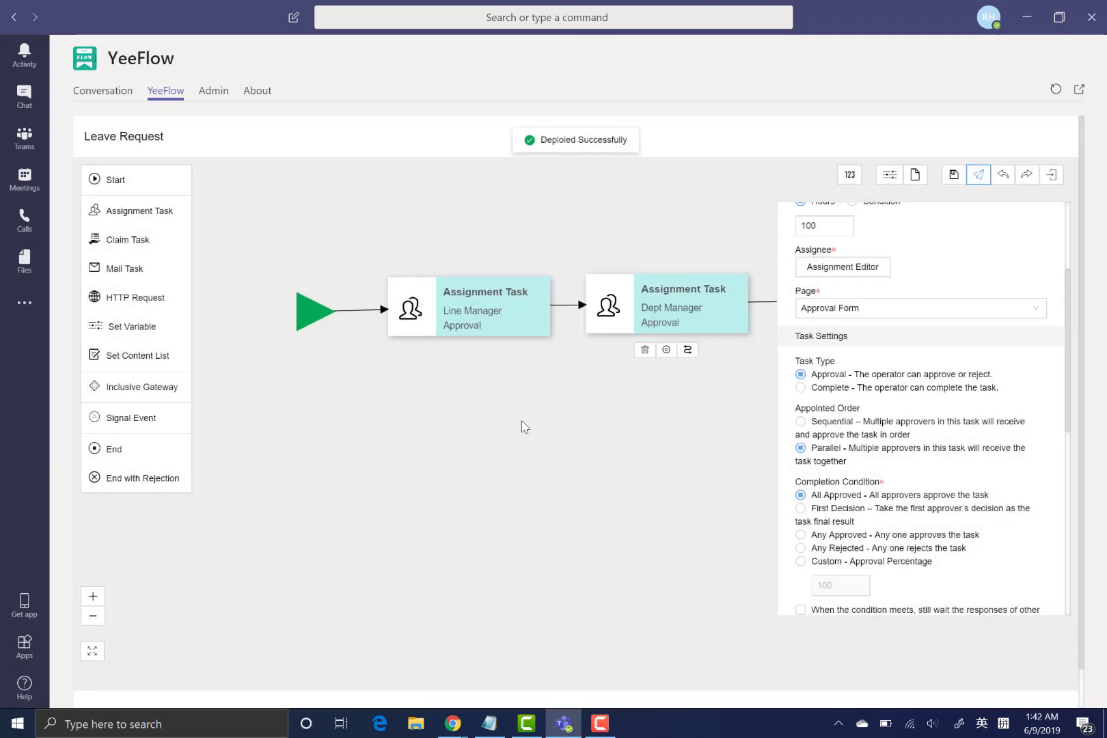
pyautogui.click(1053, 179)
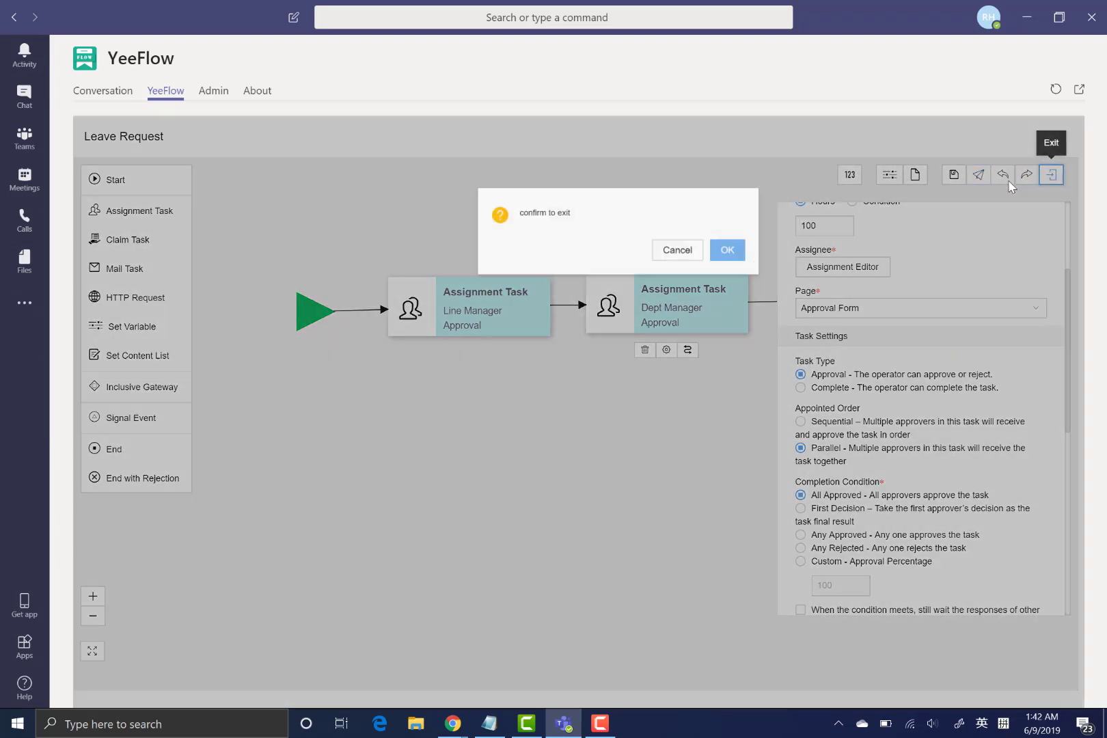
# - Confirm exiting the designer and open a new Leave Request form from All Forms
pyautogui.click(704, 253)
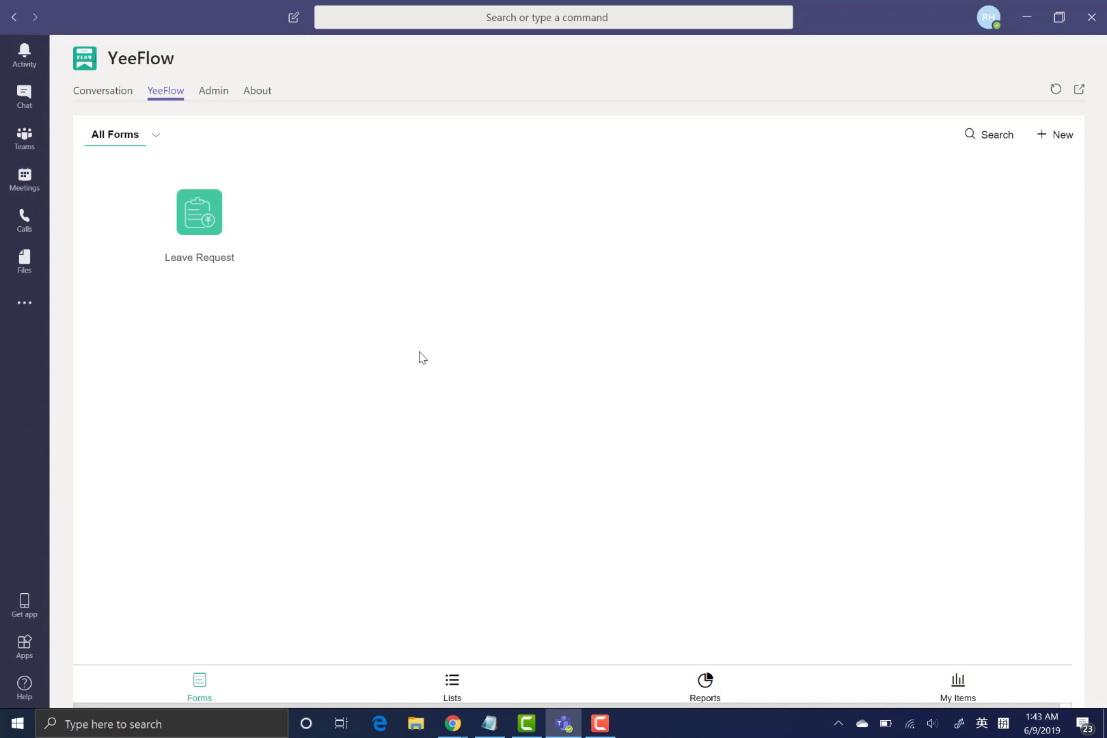
pyautogui.click(206, 242)
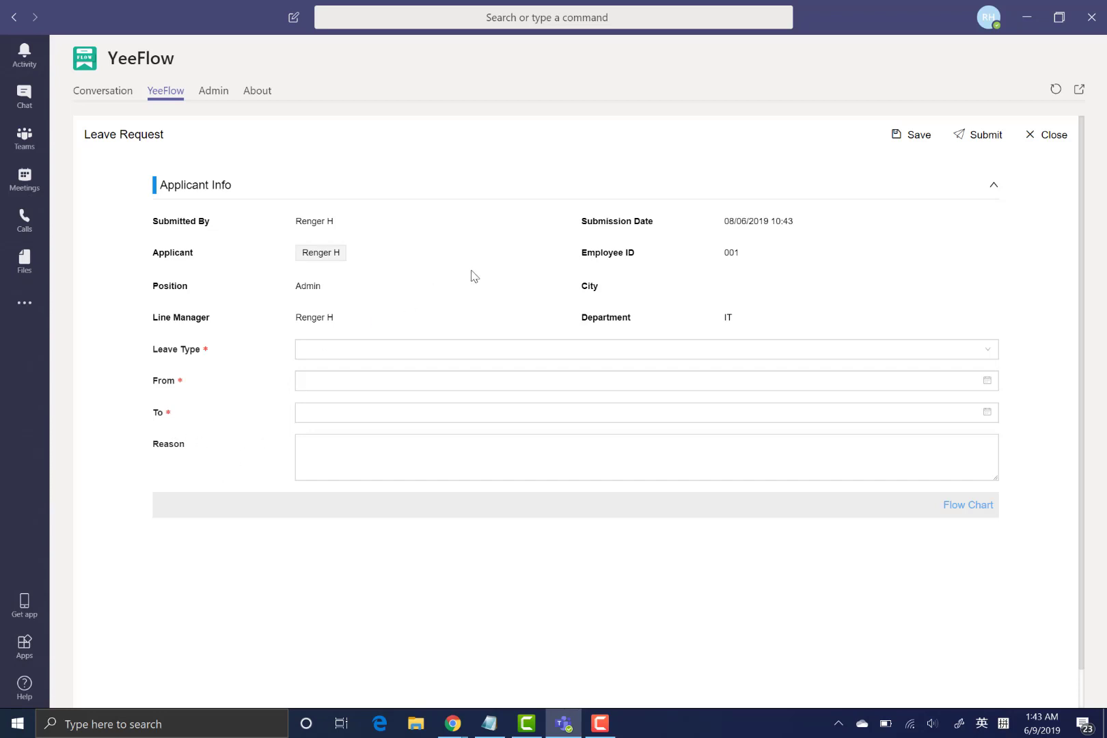
# - Fill in Leave Type Choice1, From 08/06/2019, To 10/06/2019, and submit the request
pyautogui.click(431, 352)
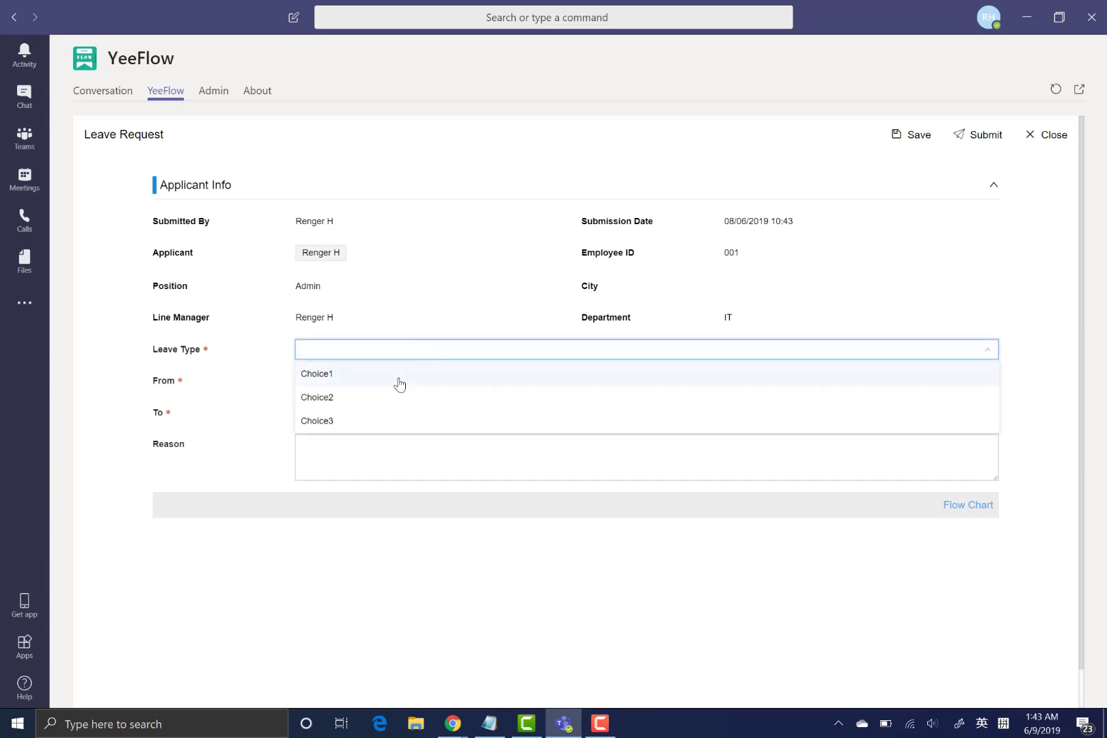
pyautogui.click(400, 381)
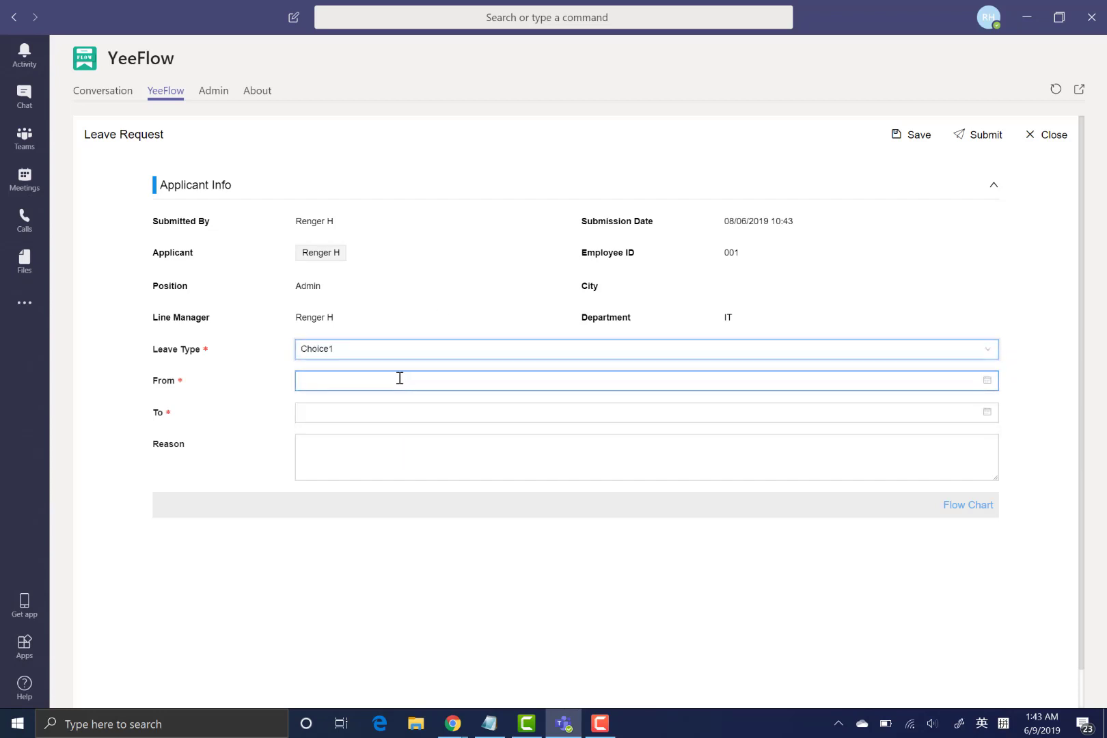
pyautogui.click(398, 379)
pyautogui.click(453, 480)
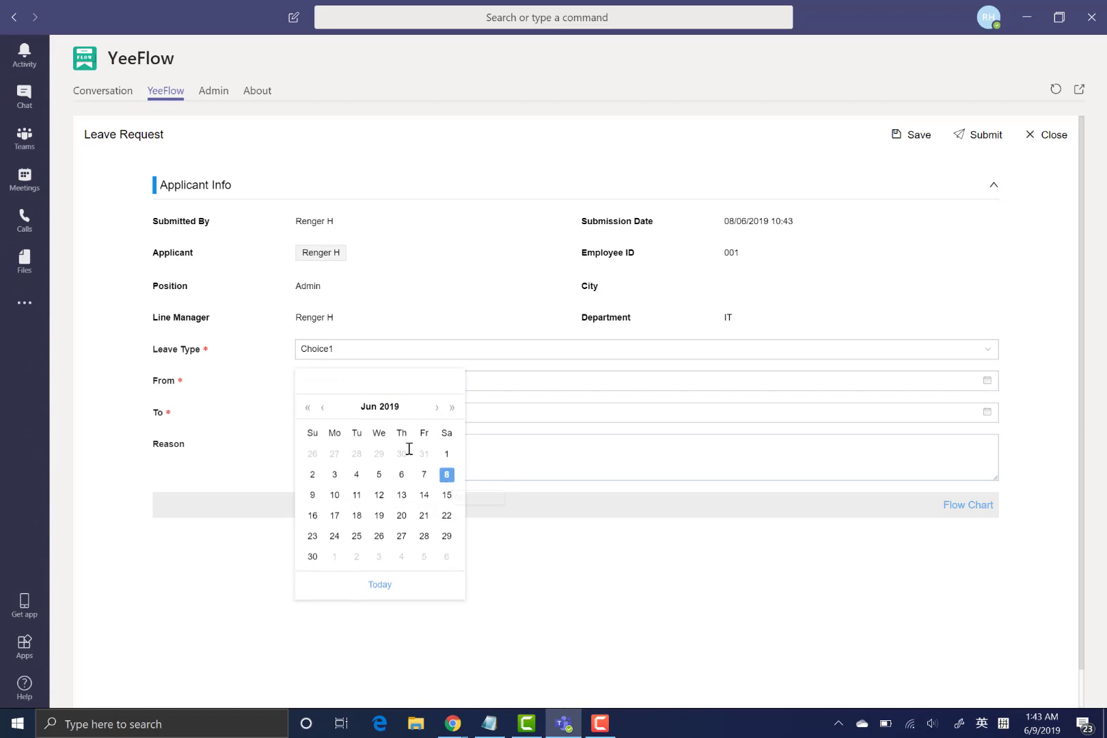
pyautogui.click(382, 413)
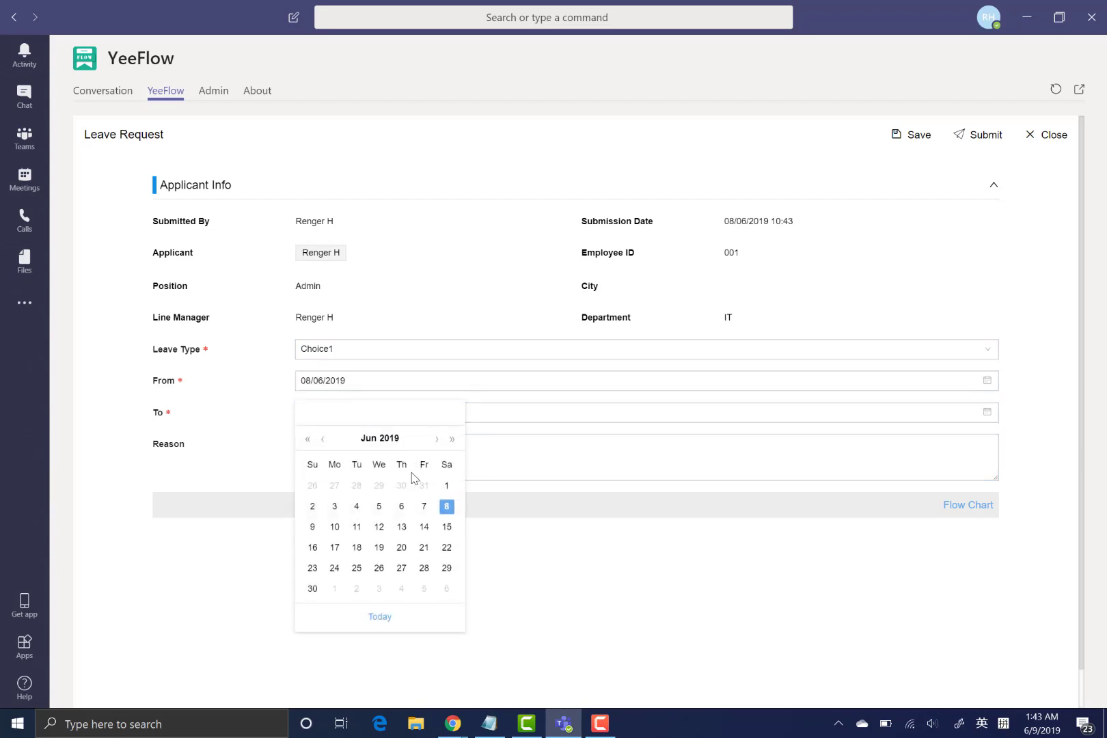
pyautogui.click(335, 528)
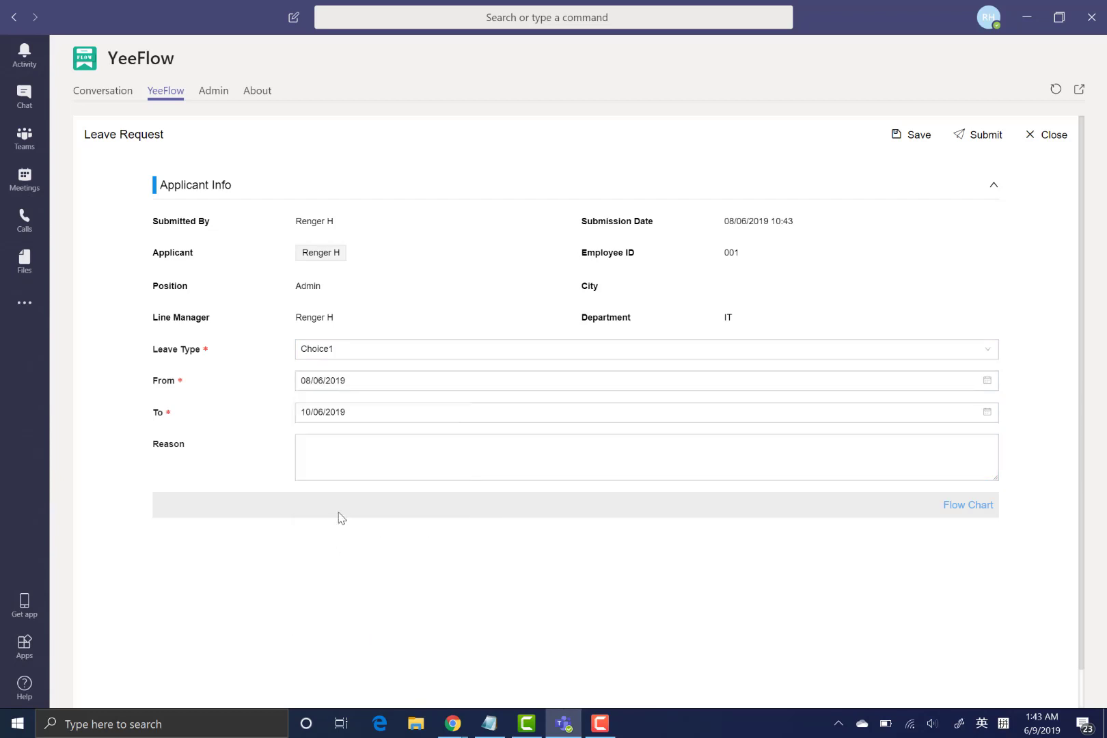
pyautogui.click(330, 448)
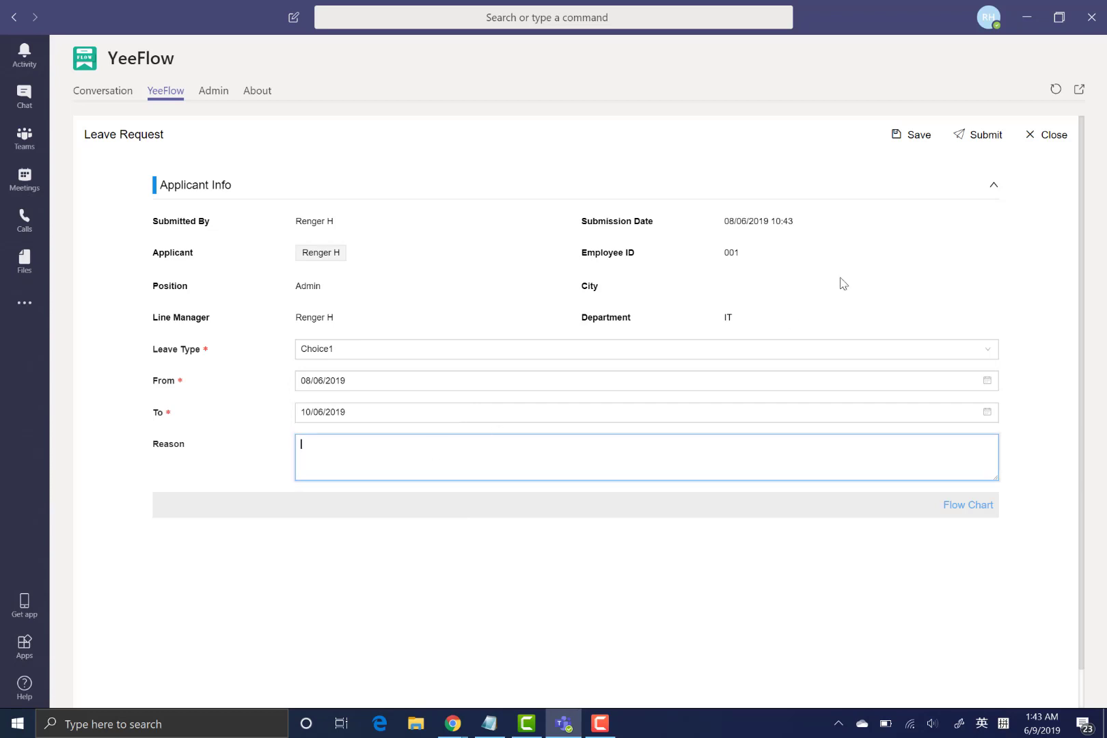
pyautogui.click(982, 139)
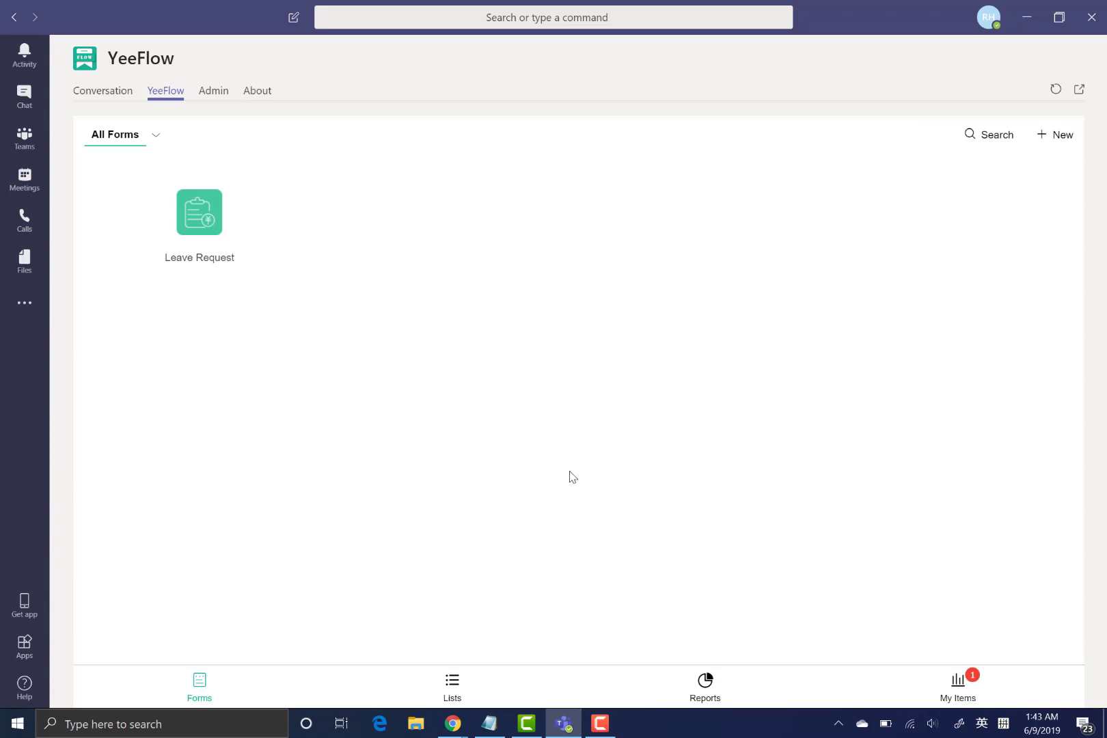
# - Open the request from My Requests to confirm it awaits Line Manager Approval
pyautogui.click(982, 696)
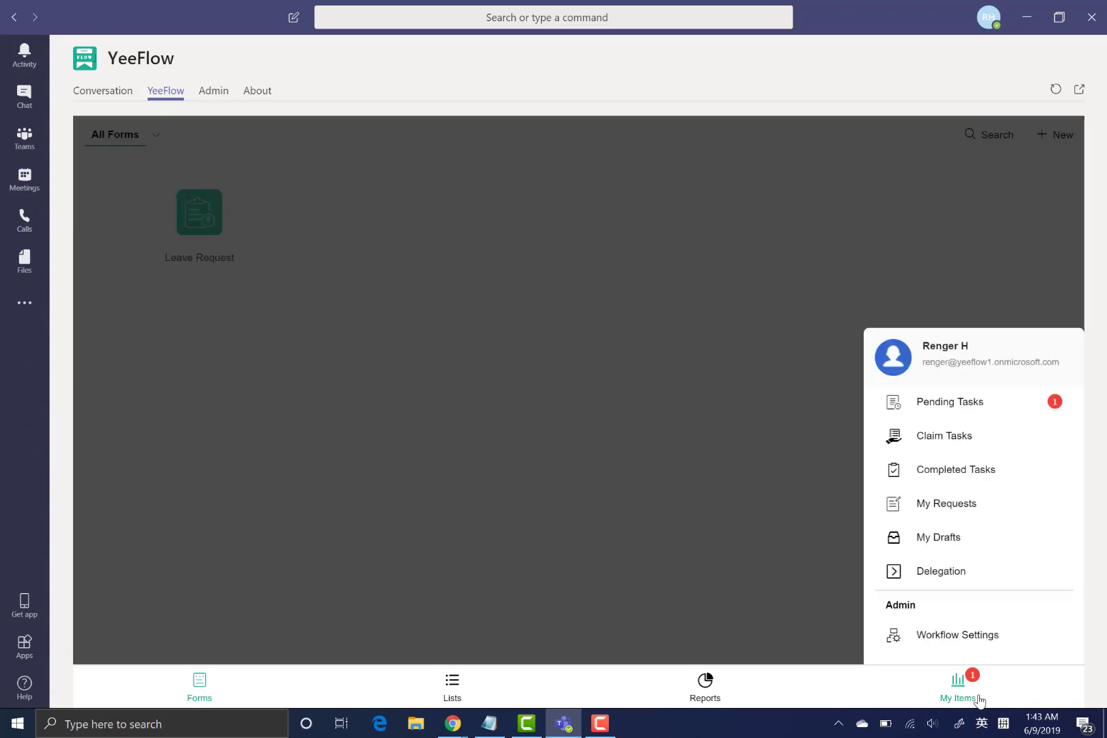
pyautogui.click(958, 505)
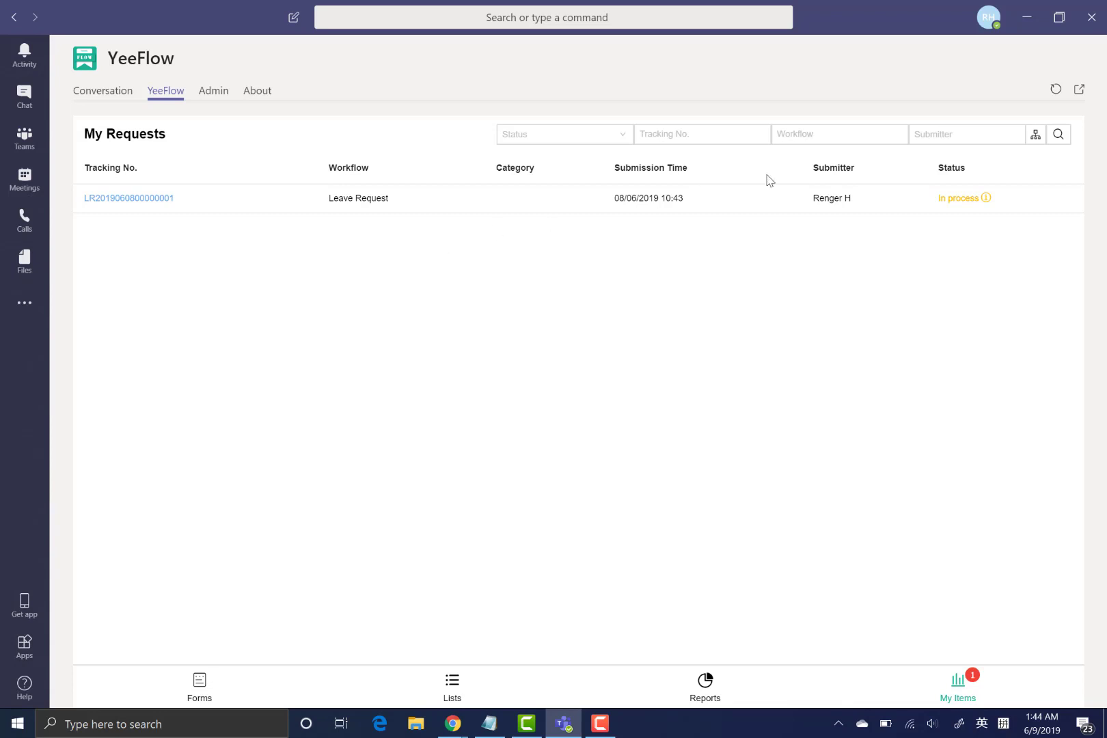
pyautogui.click(146, 199)
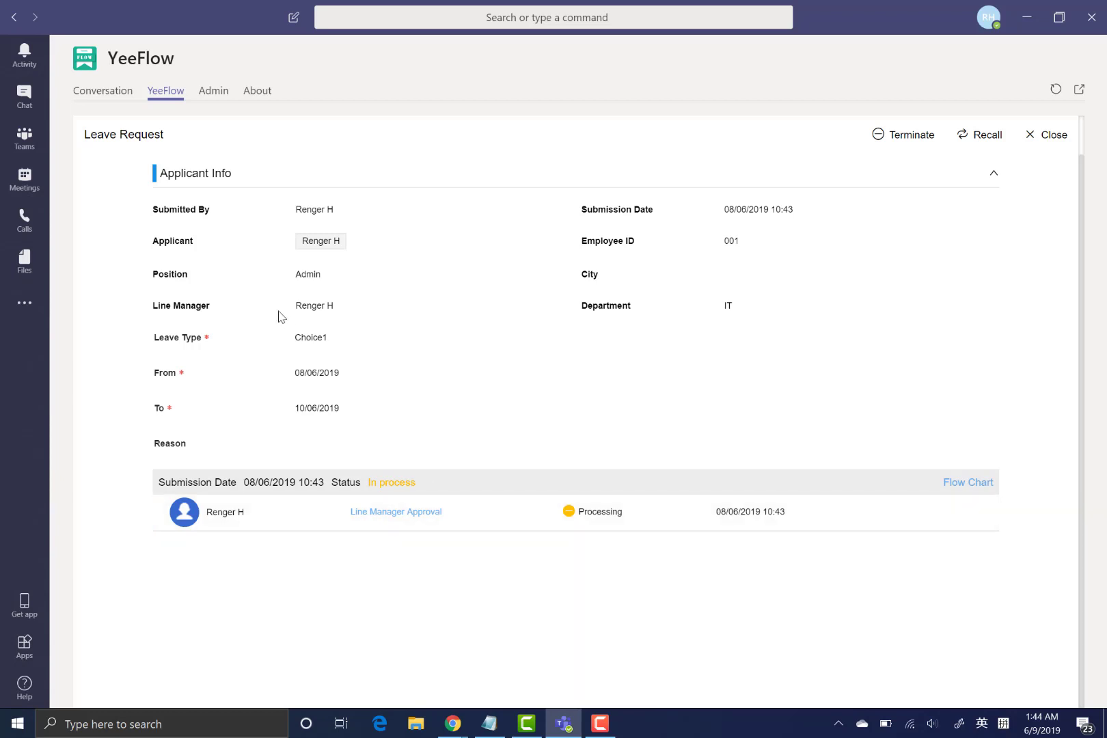
pyautogui.moveTo(294, 307); pyautogui.dragTo(363, 311)
pyautogui.click(375, 331)
pyautogui.click(1061, 143)
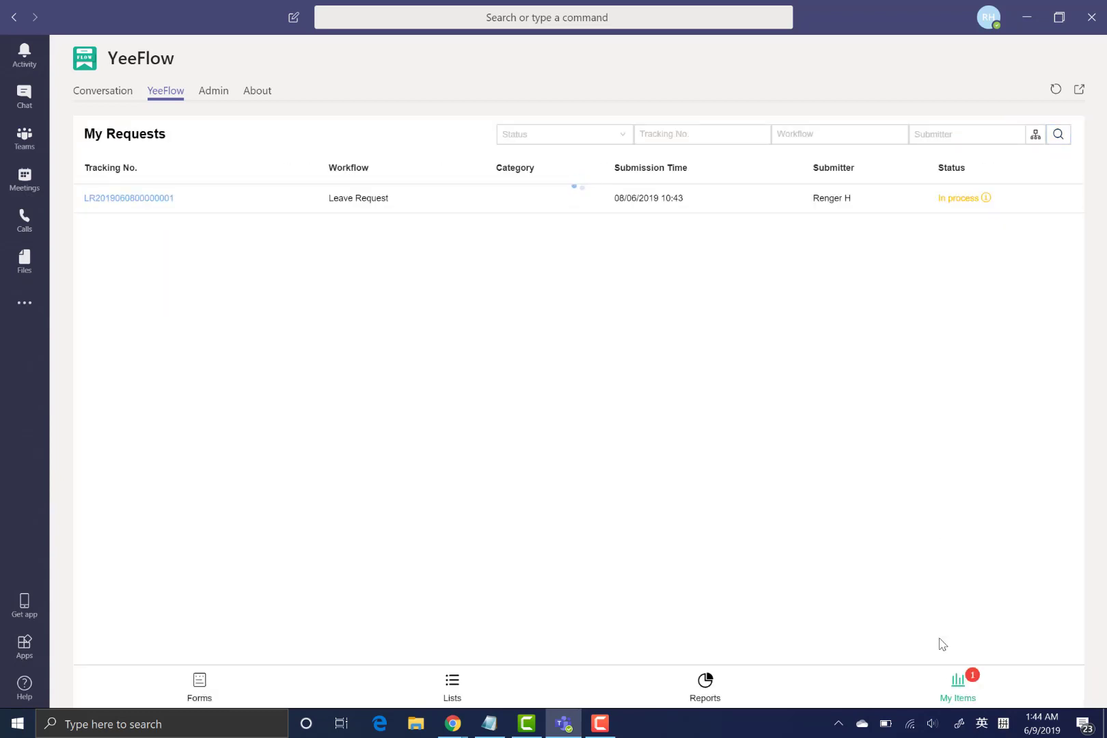
pyautogui.click(955, 689)
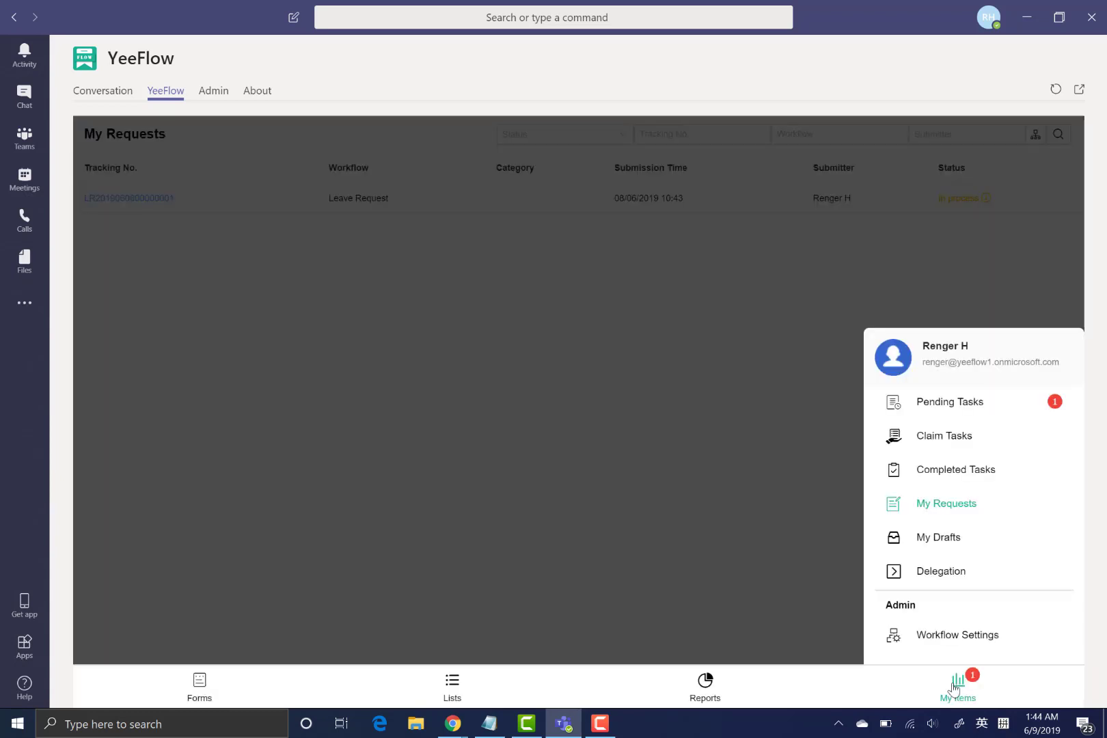
# - Review the pending Line Manager Approval task's Approval Form, then return to Forms
pyautogui.click(977, 418)
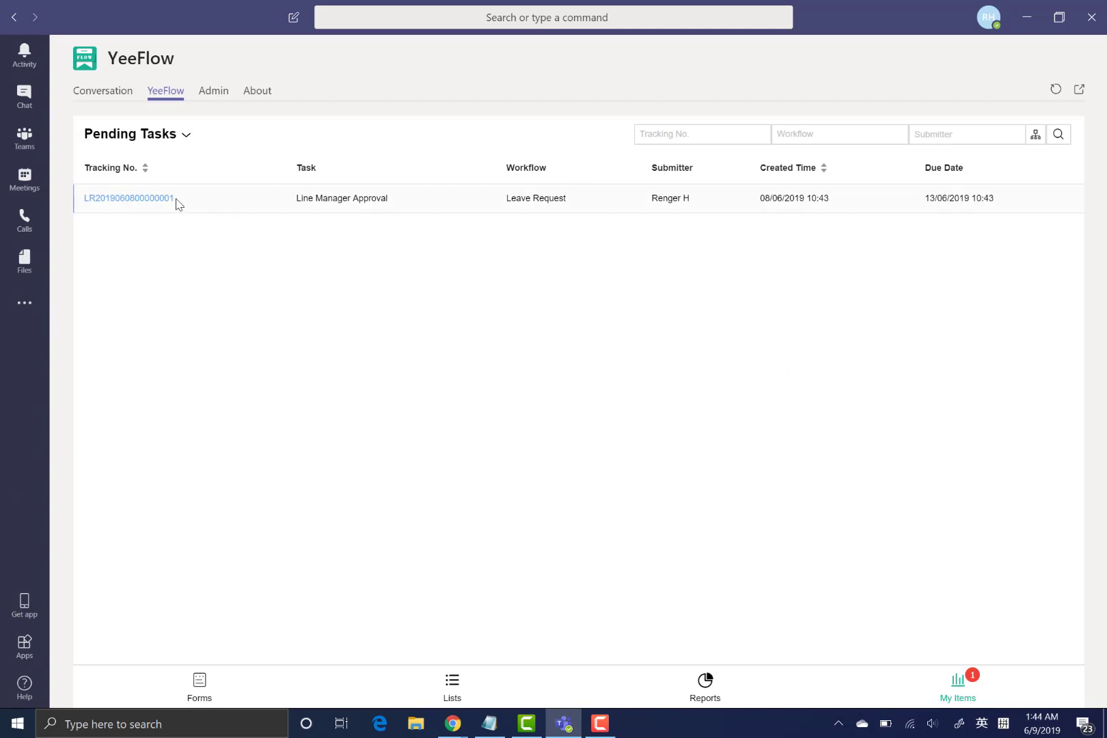
pyautogui.click(150, 199)
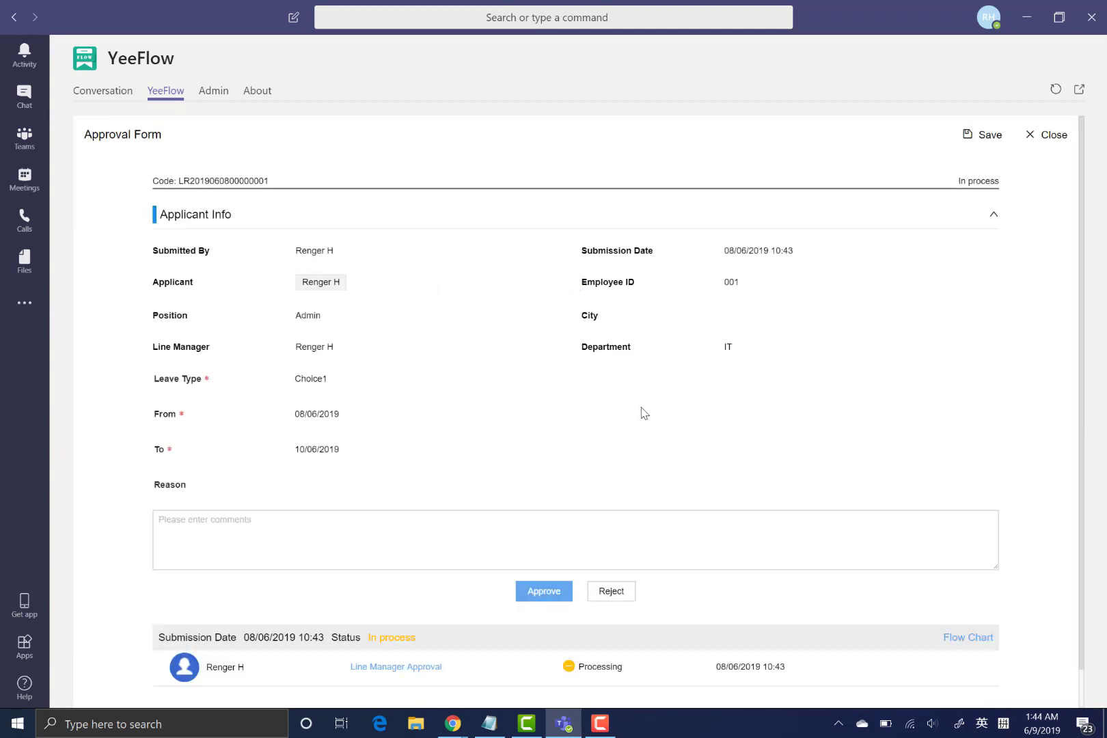
pyautogui.scroll(-1, 643, 412)
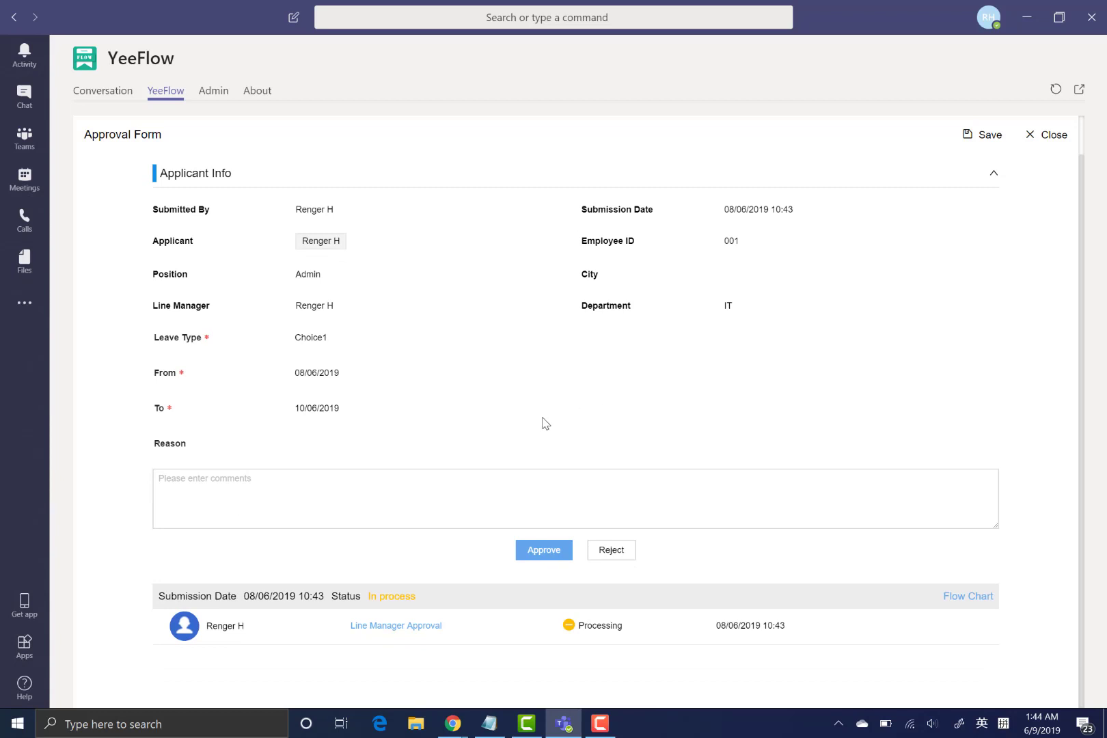
pyautogui.click(345, 504)
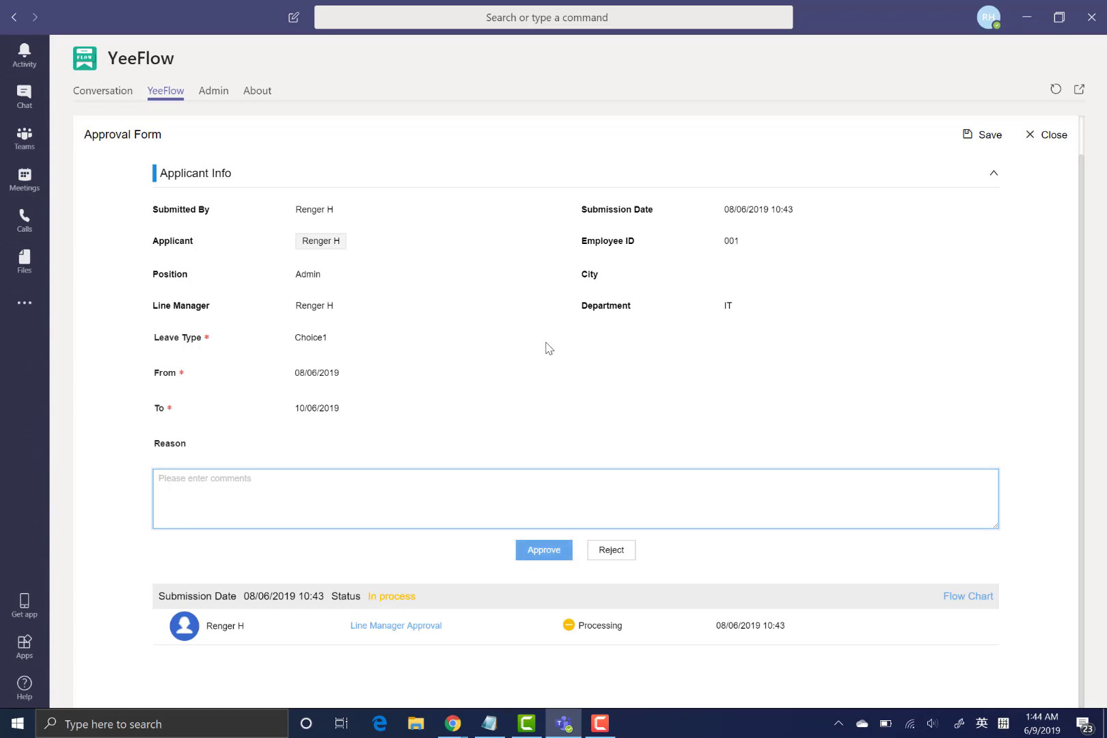
pyautogui.click(1053, 137)
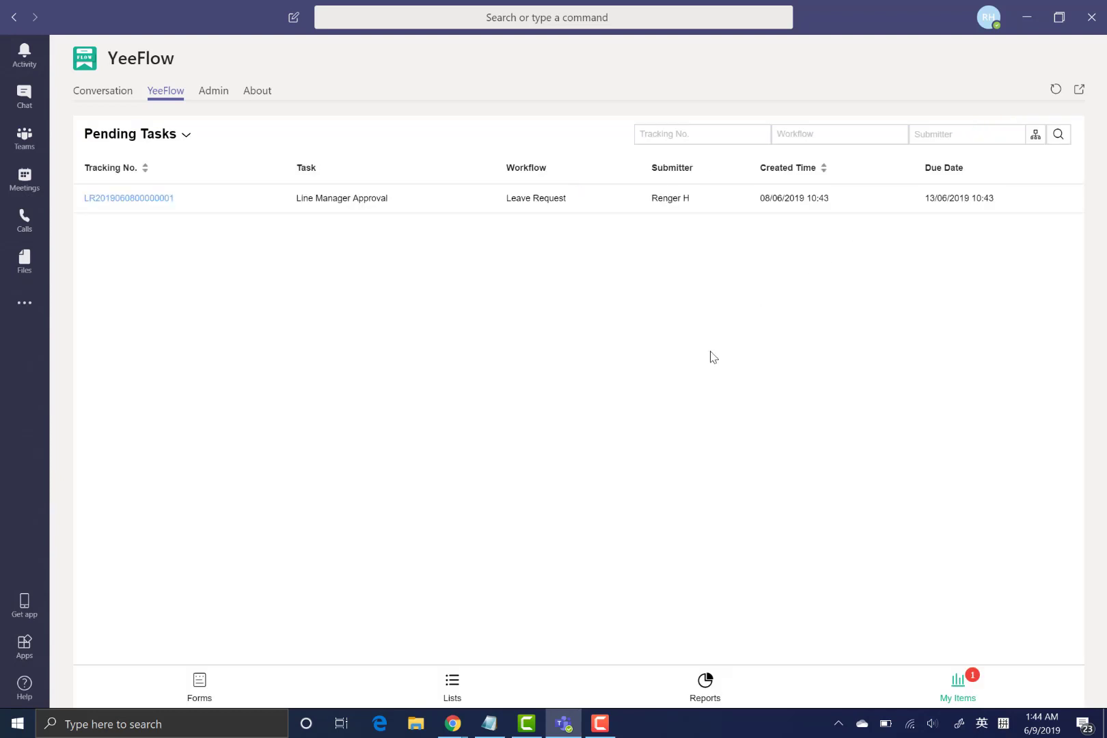
pyautogui.click(188, 689)
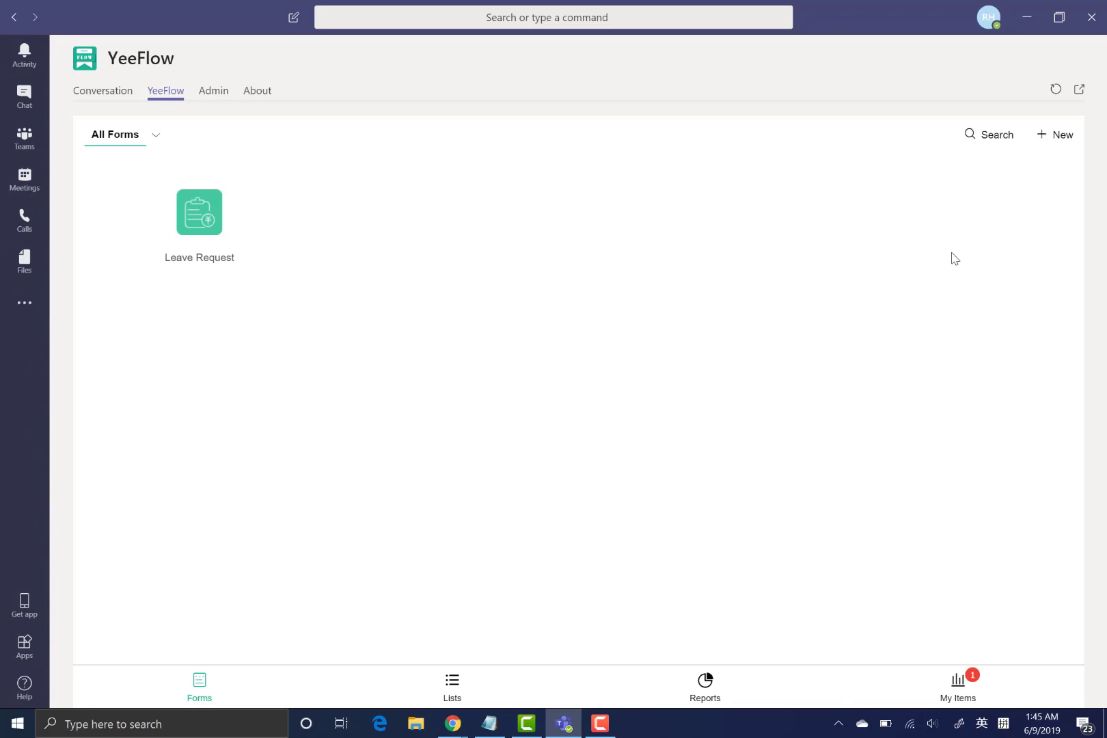
# - Choose + New on All Forms and pick Template Library
pyautogui.click(1051, 149)
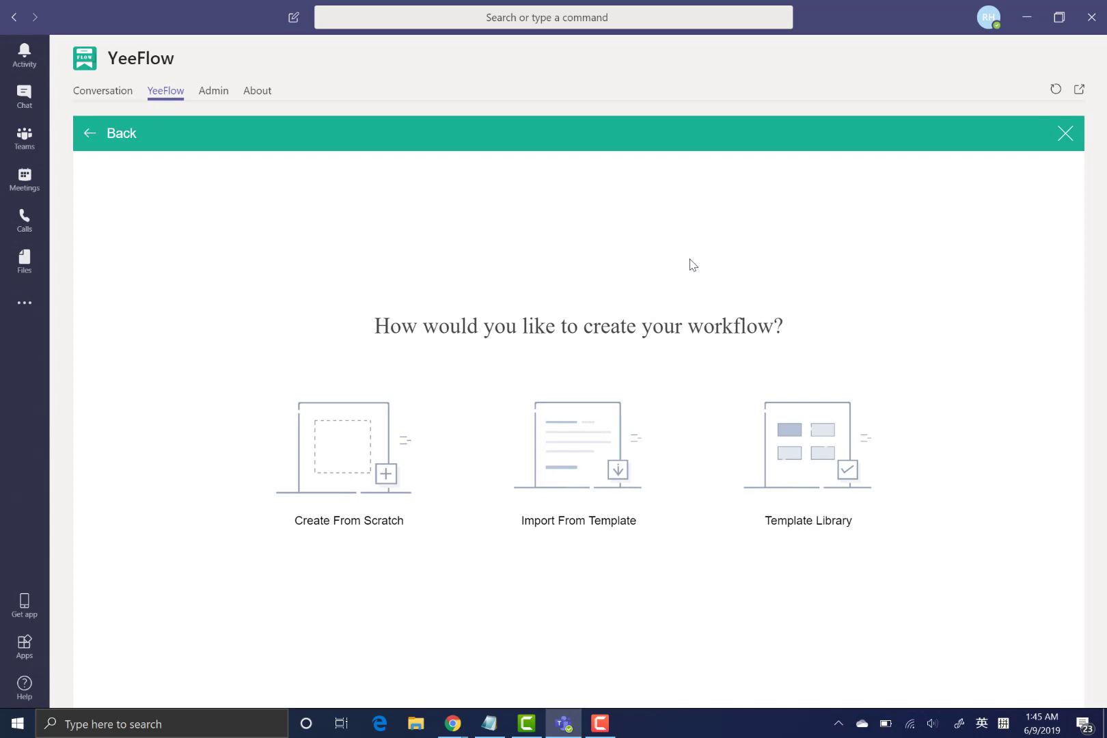
pyautogui.click(821, 430)
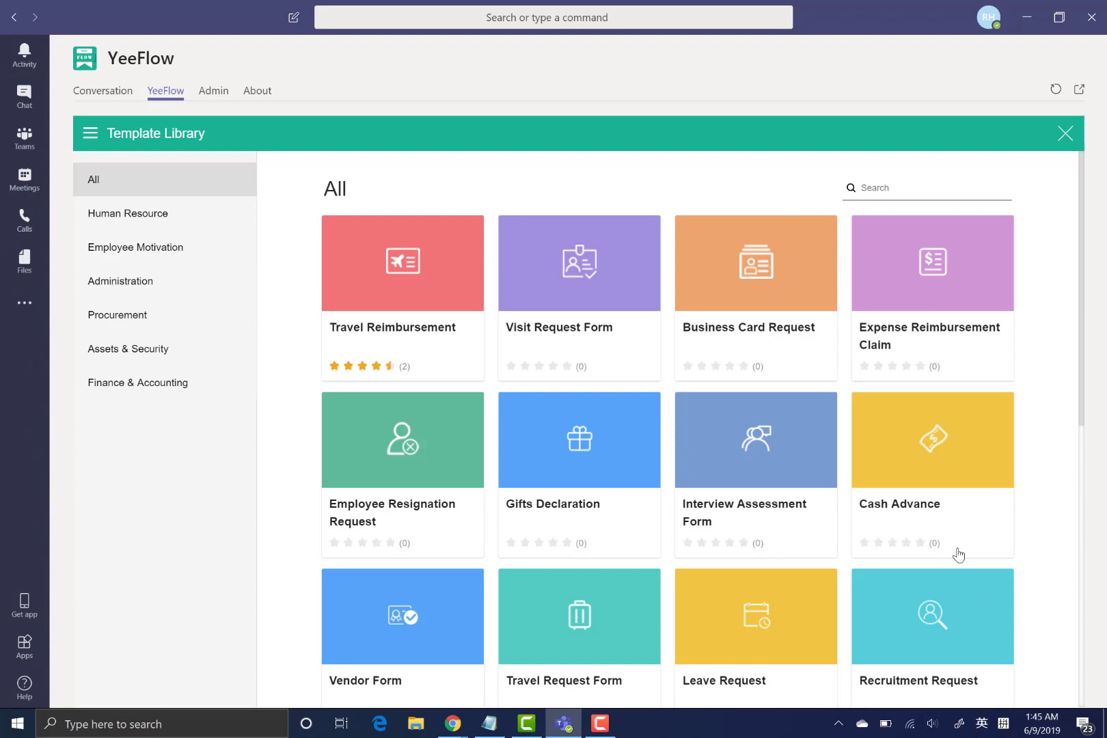
# - Find the Vendor Form card in the Template Library and view its preview and overview
pyautogui.scroll(-3, 613, 305)
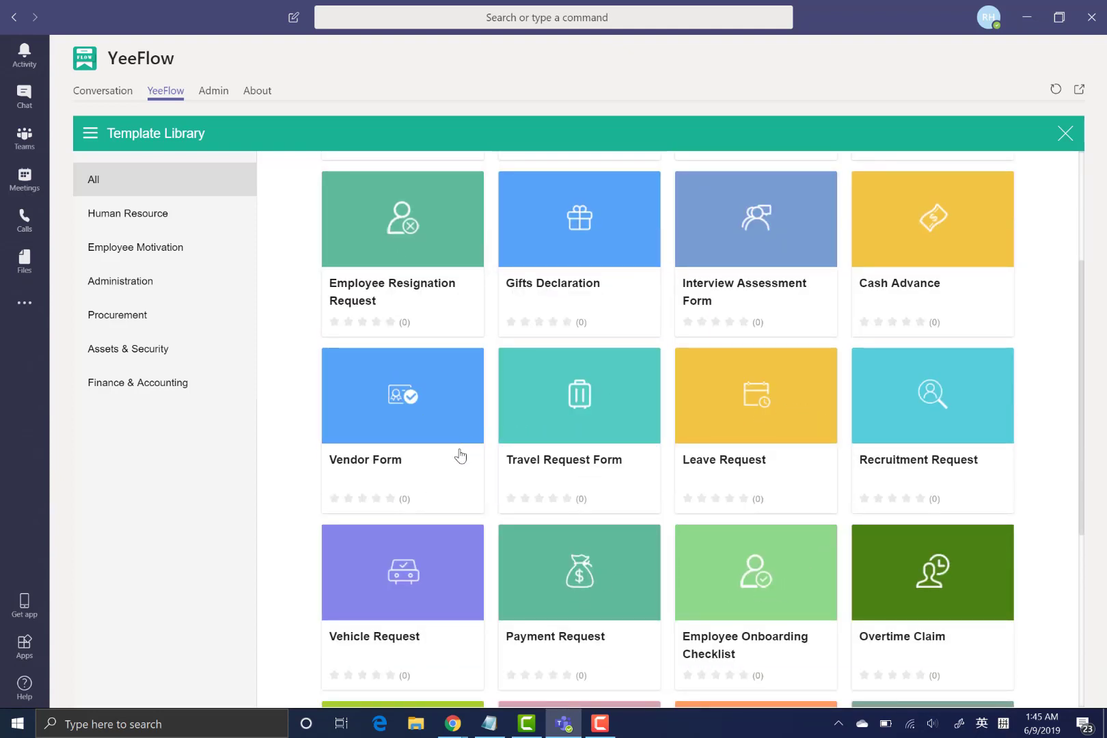
pyautogui.click(423, 439)
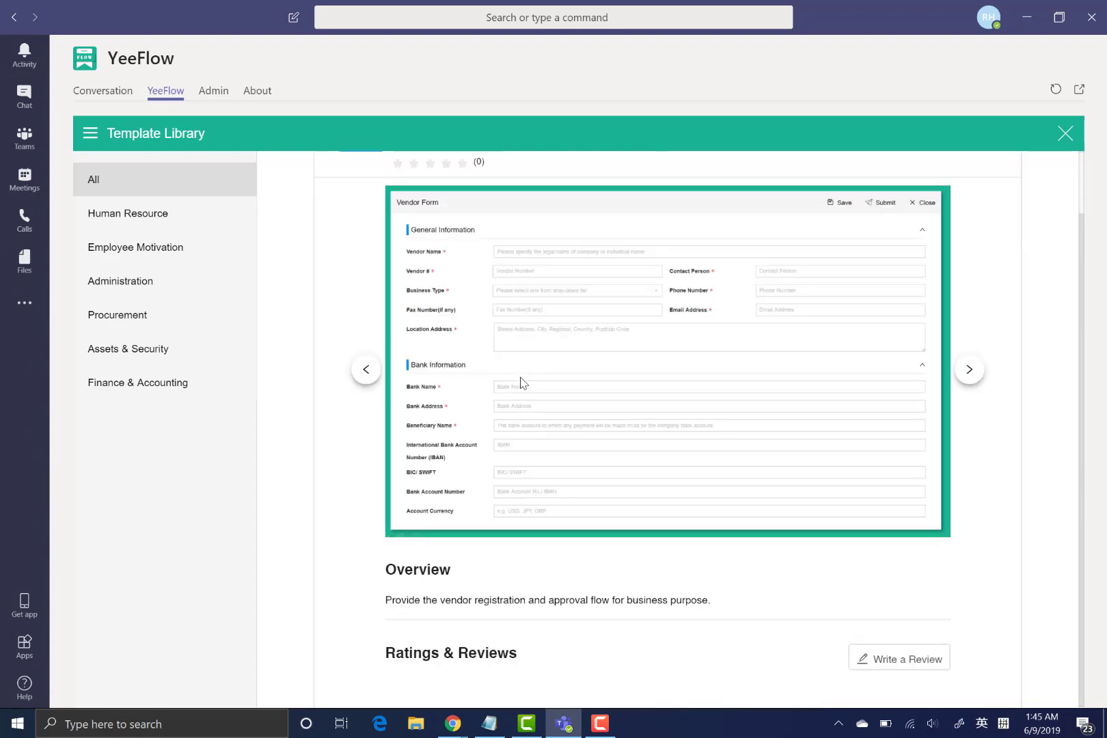
pyautogui.scroll(1, 521, 383)
pyautogui.scroll(-1, 519, 489)
pyautogui.scroll(1, 518, 490)
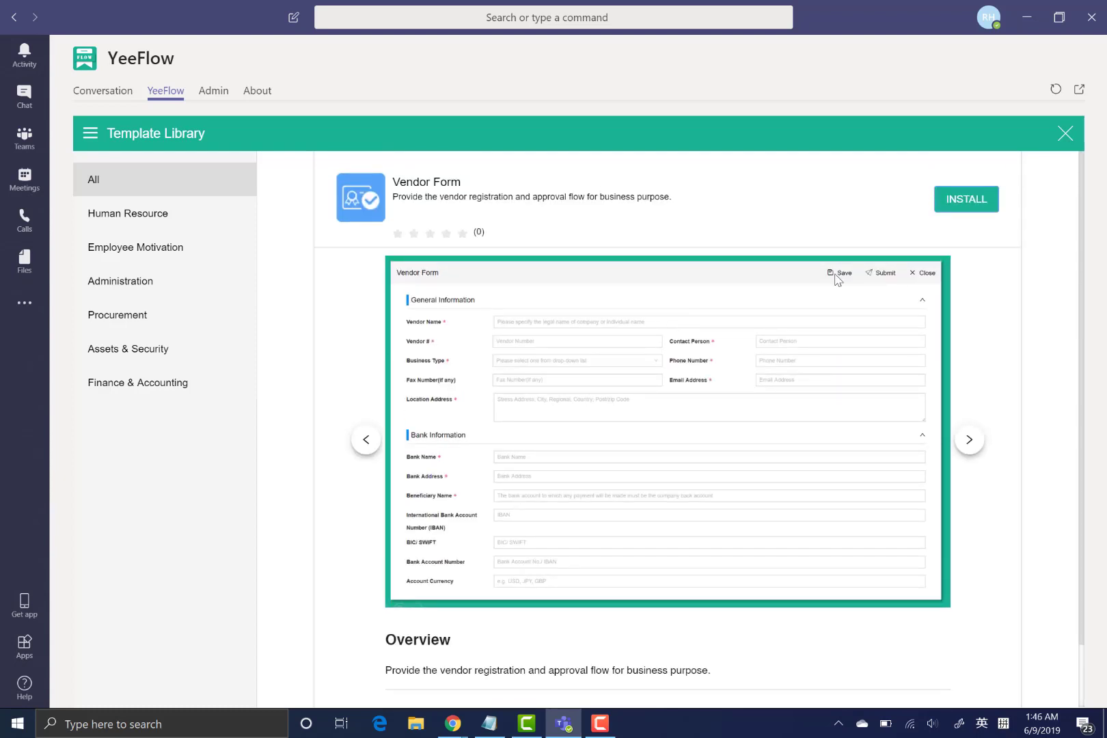
# - Install the Vendor Form template and open its Process Definition diagram in the designer
pyautogui.click(966, 205)
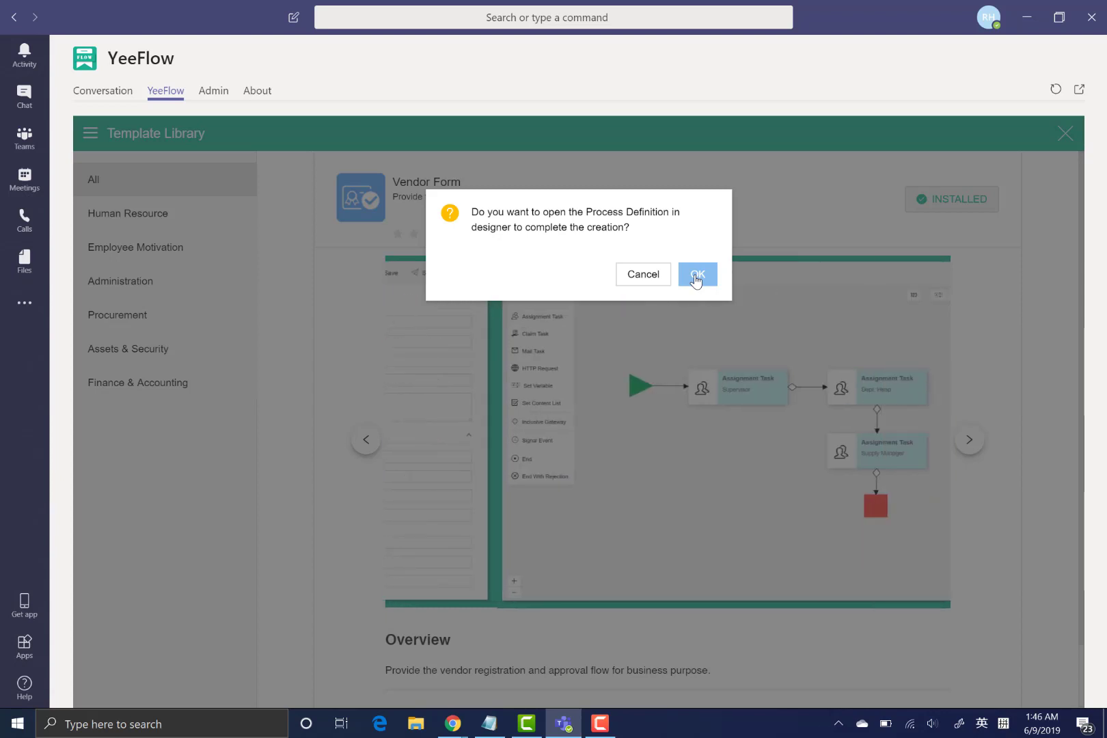
pyautogui.click(695, 275)
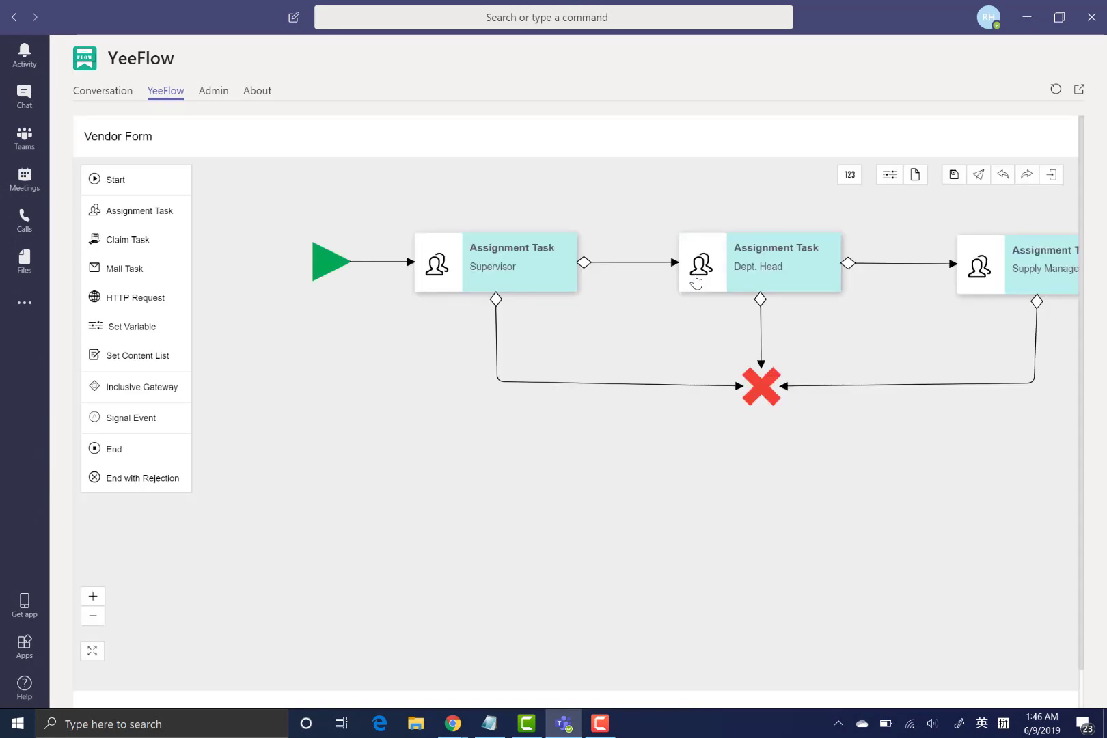
pyautogui.moveTo(625, 339); pyautogui.dragTo(564, 426)
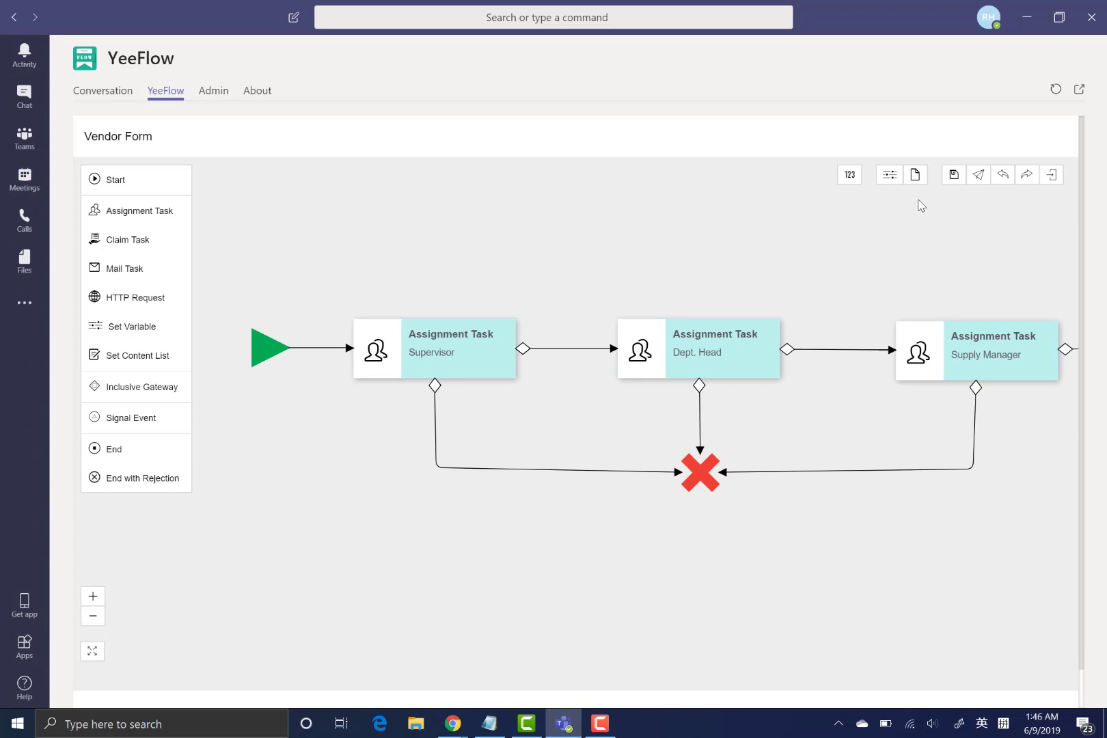
pyautogui.click(917, 179)
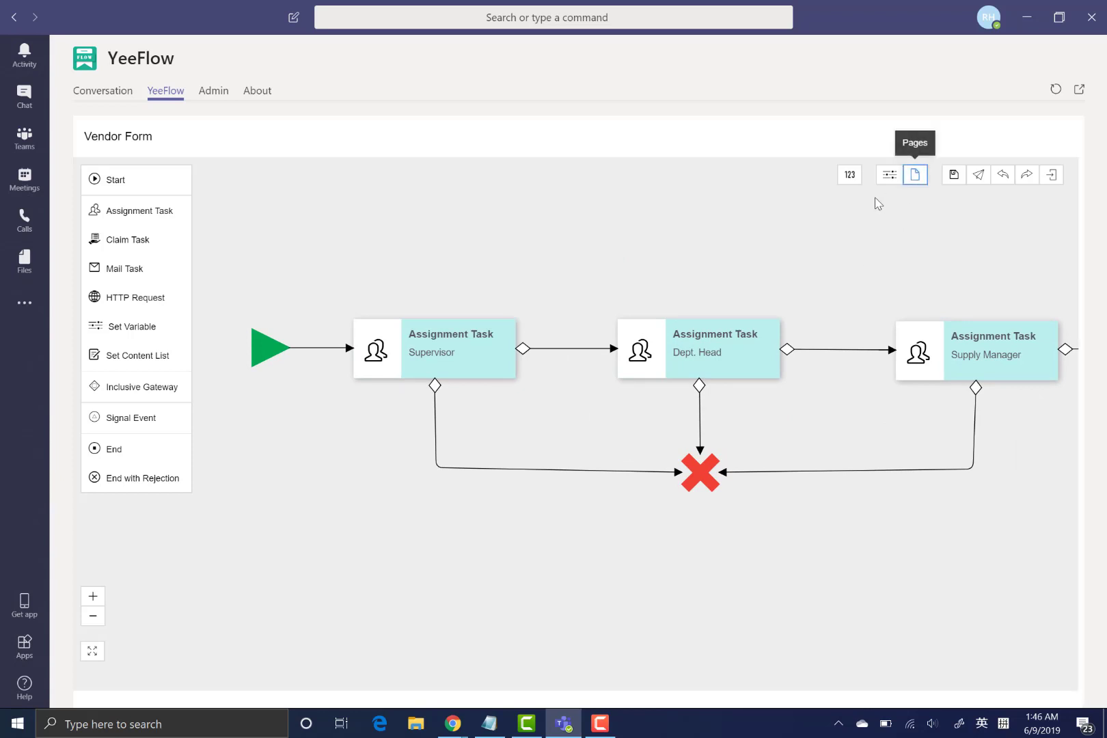
pyautogui.click(715, 254)
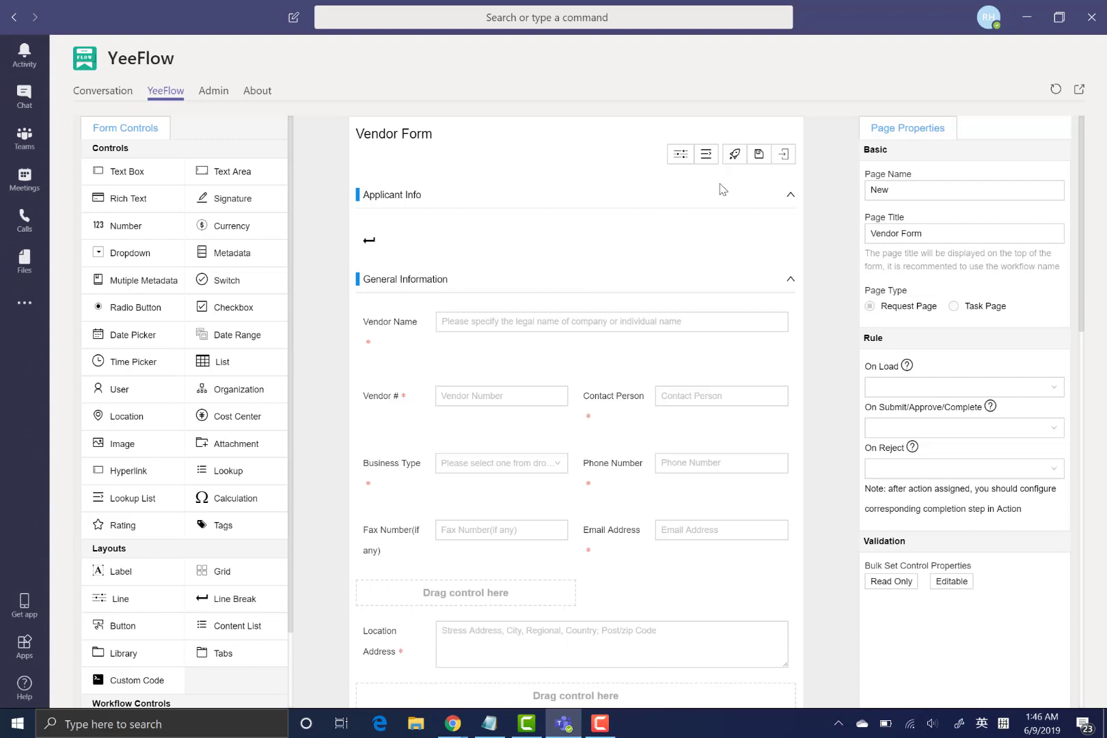
pyautogui.click(783, 156)
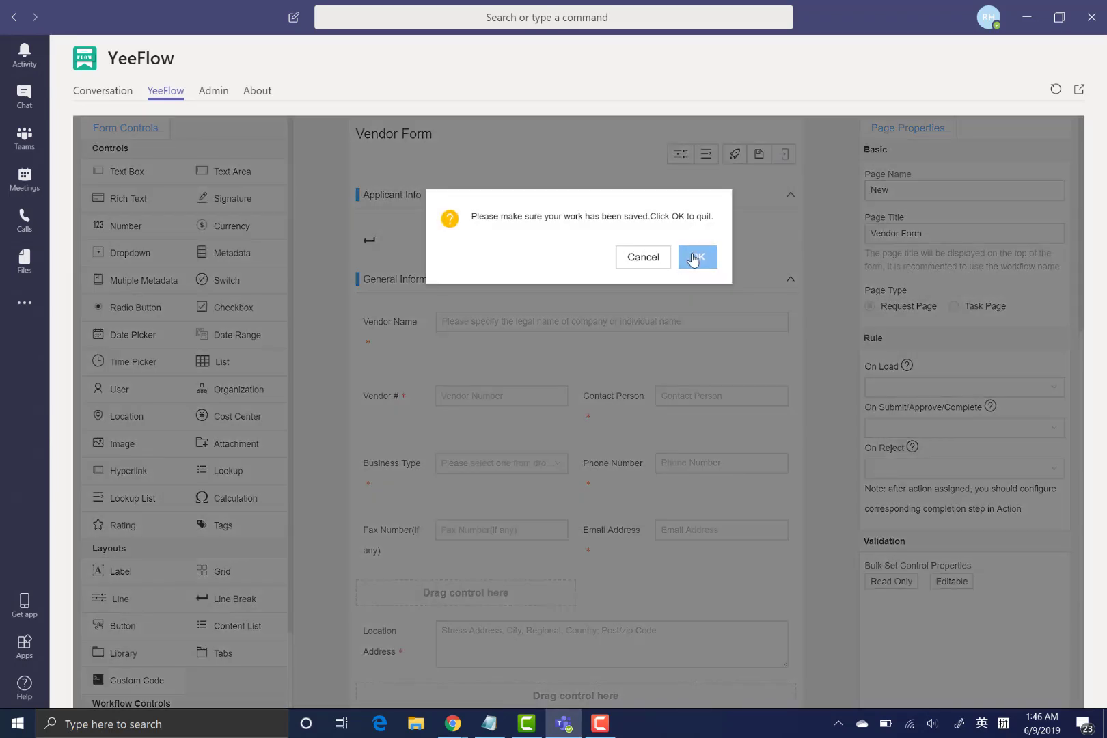
pyautogui.click(698, 256)
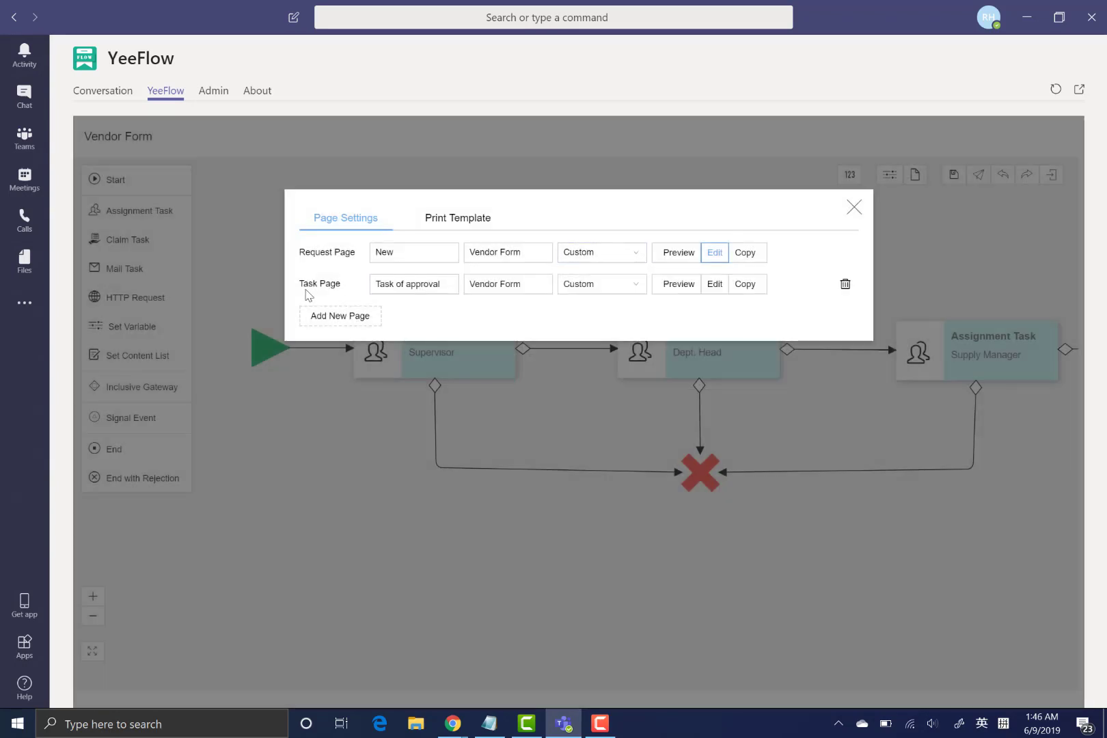
pyautogui.click(855, 209)
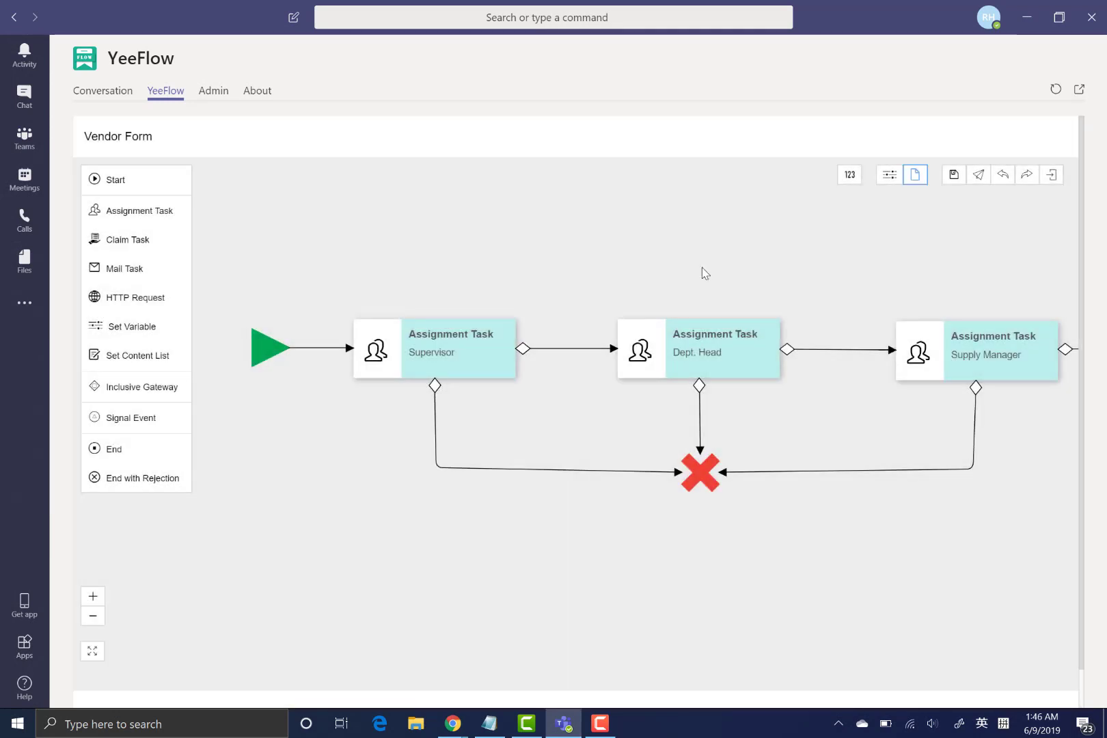
pyautogui.click(422, 353)
# - Replace the Supervisor task's Applicant:Line Manager assignee with a chosen user, then save the workflow
pyautogui.click(433, 394)
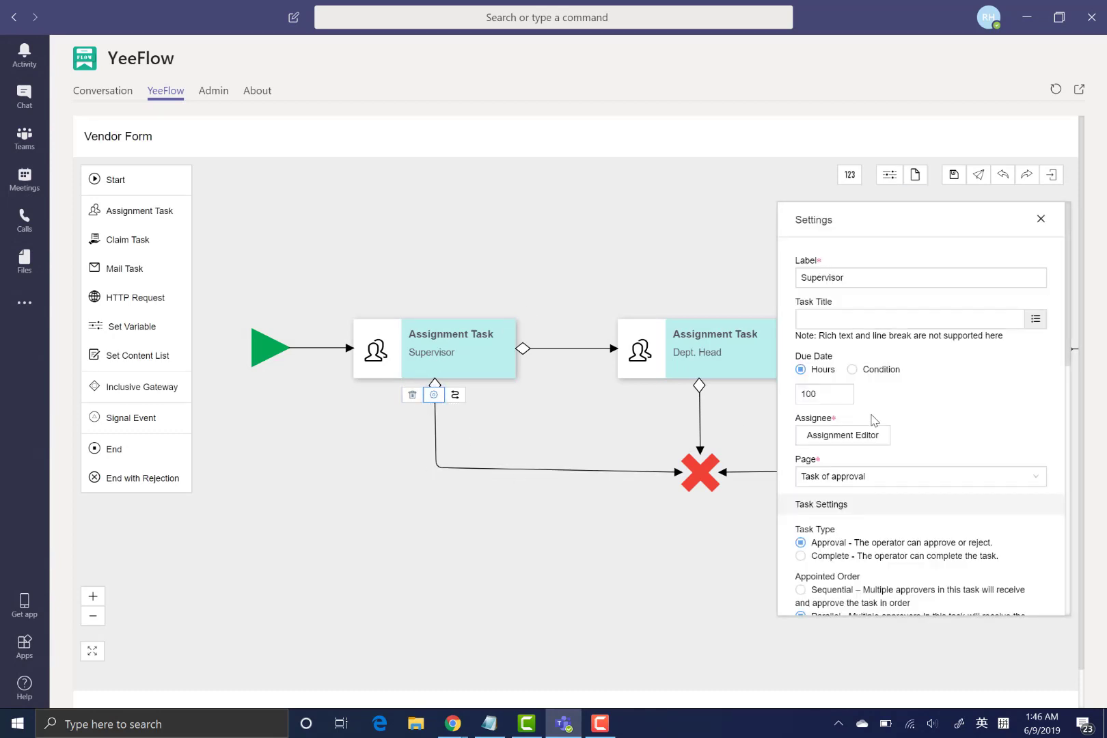
pyautogui.click(854, 437)
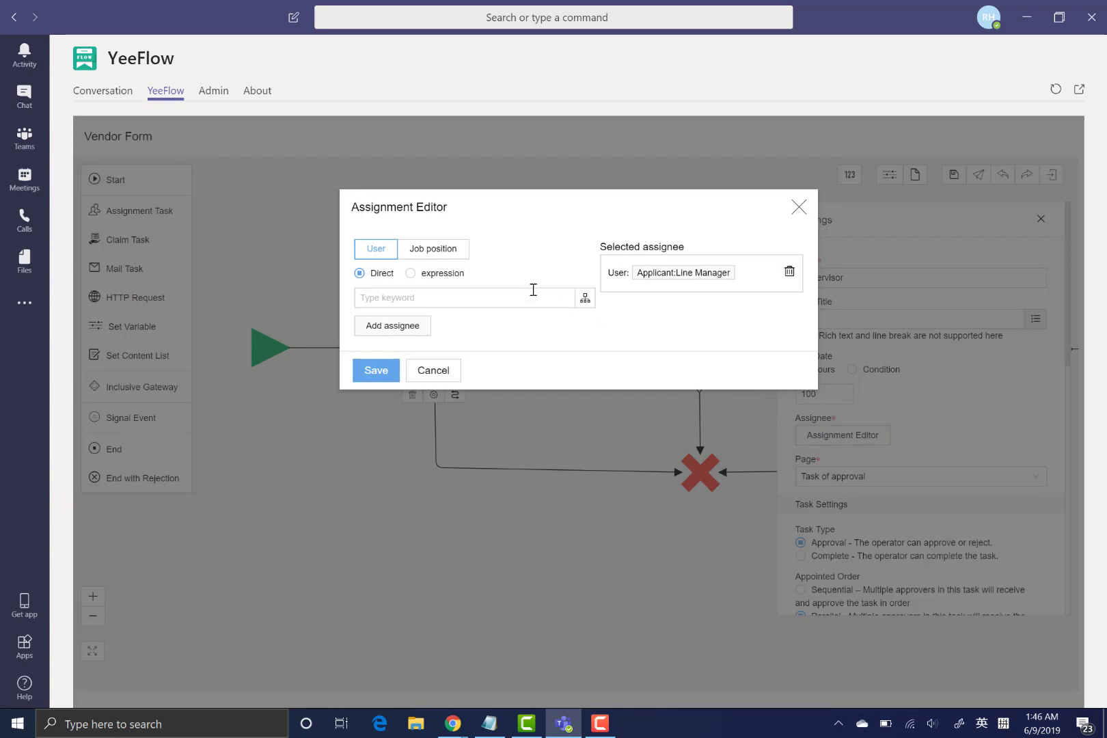
pyautogui.click(790, 272)
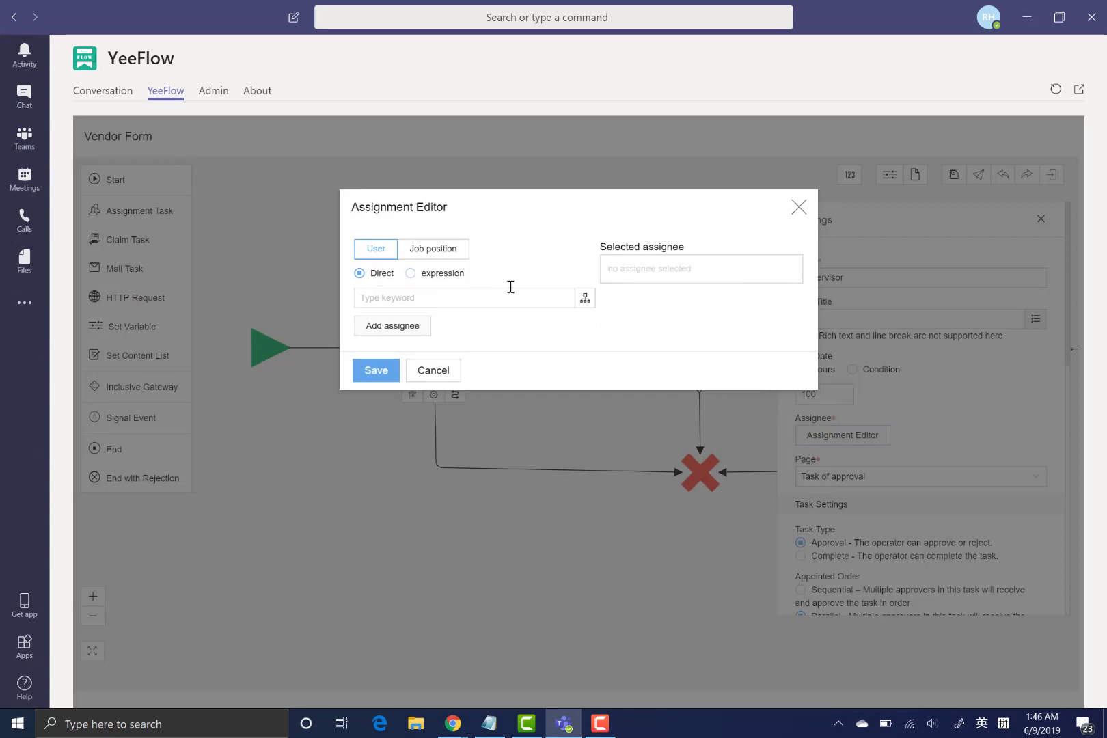
pyautogui.click(585, 301)
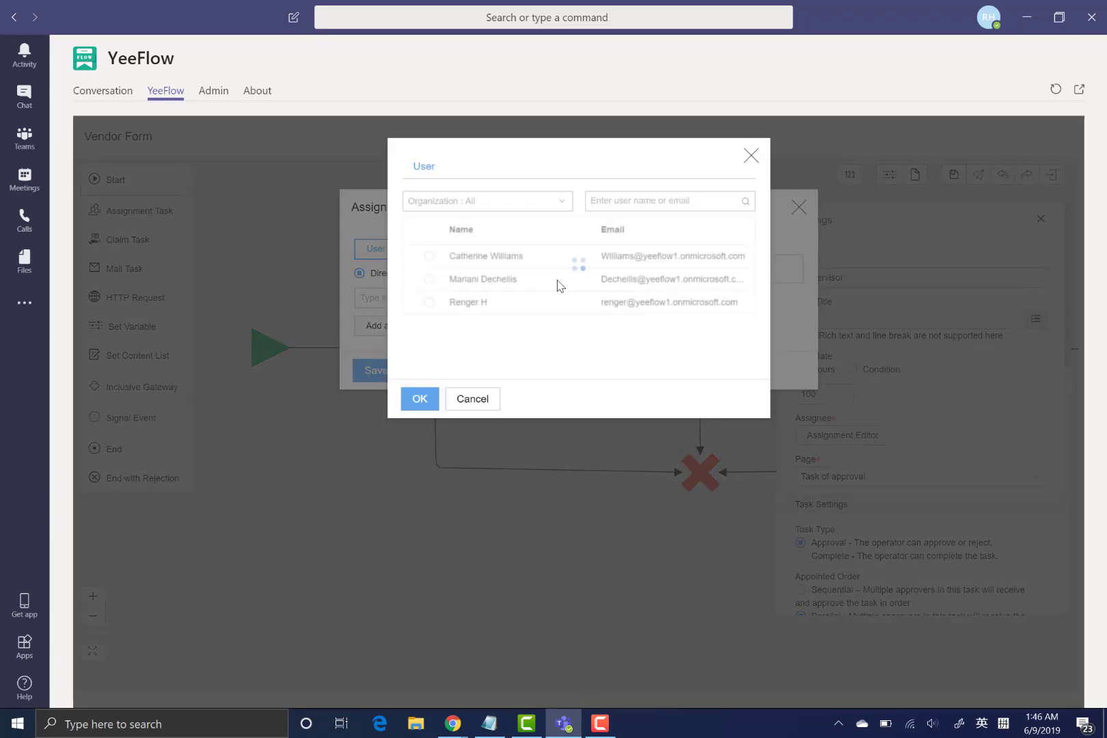
pyautogui.click(469, 280)
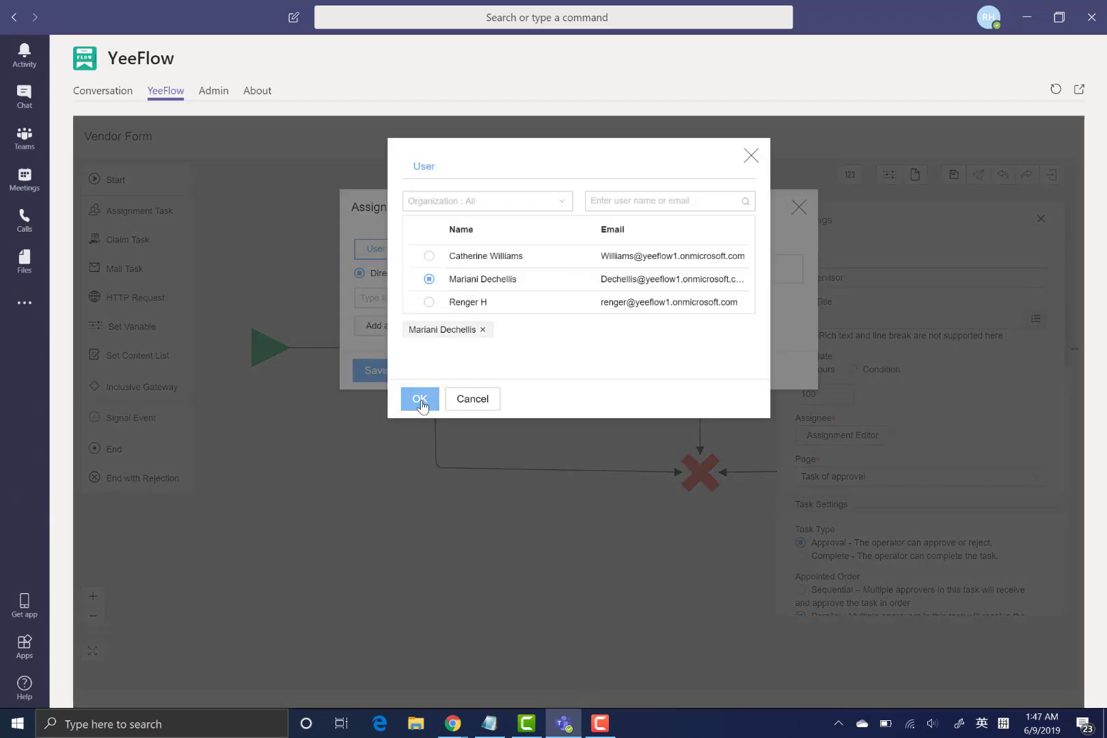
pyautogui.click(420, 399)
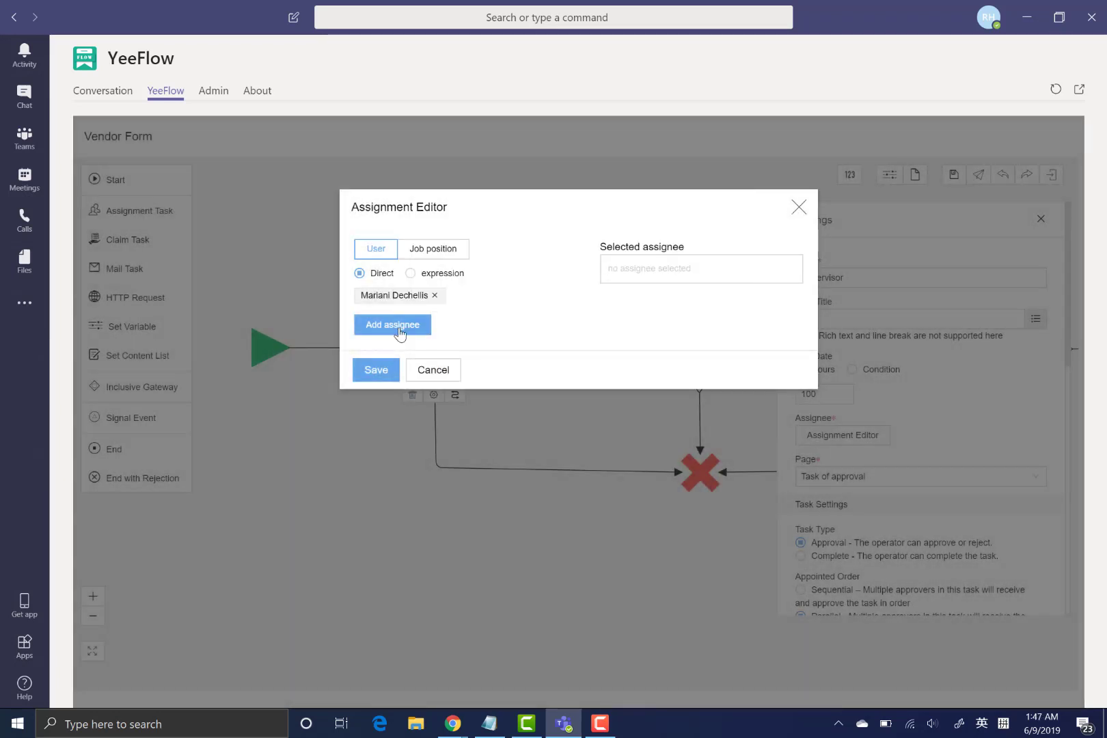
pyautogui.click(397, 328)
pyautogui.click(378, 372)
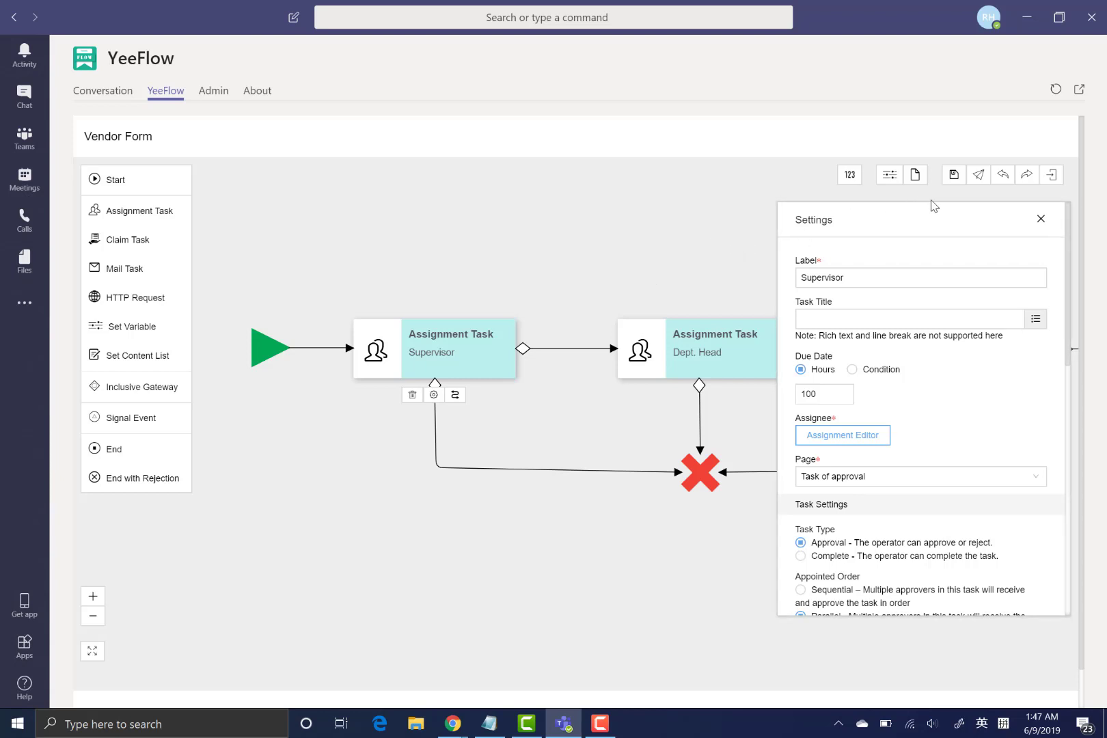
pyautogui.click(956, 179)
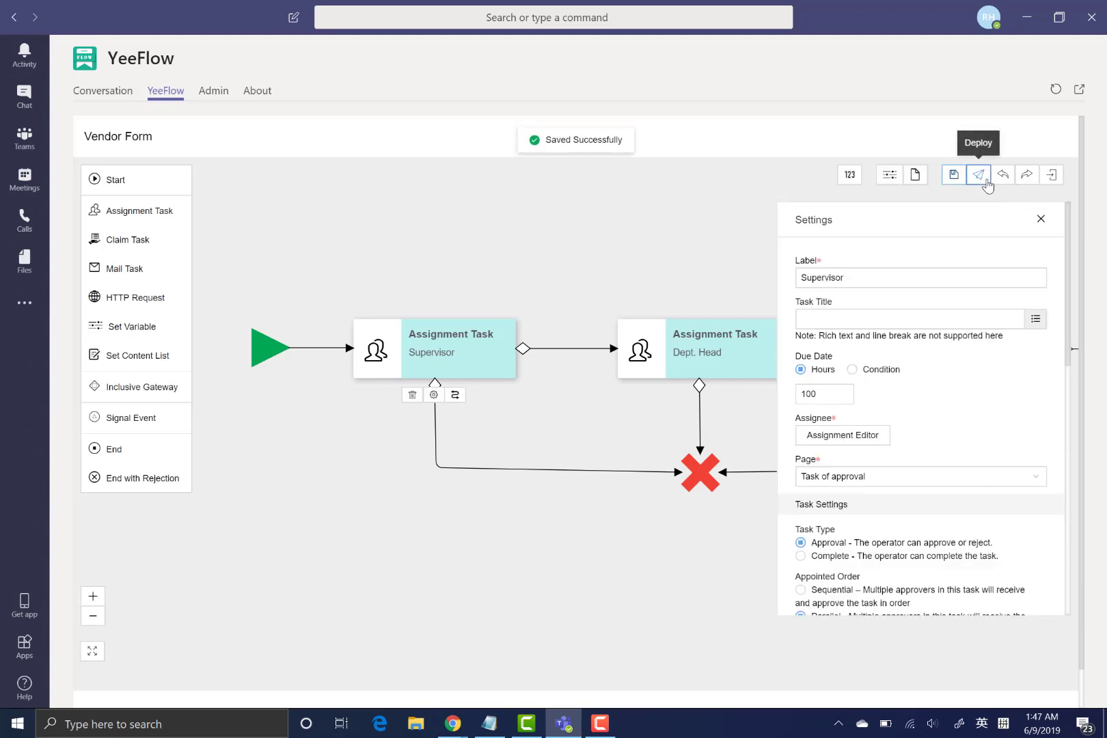
# - Deploy the Vendor Form workflow as version 1 and exit the designer
pyautogui.click(980, 176)
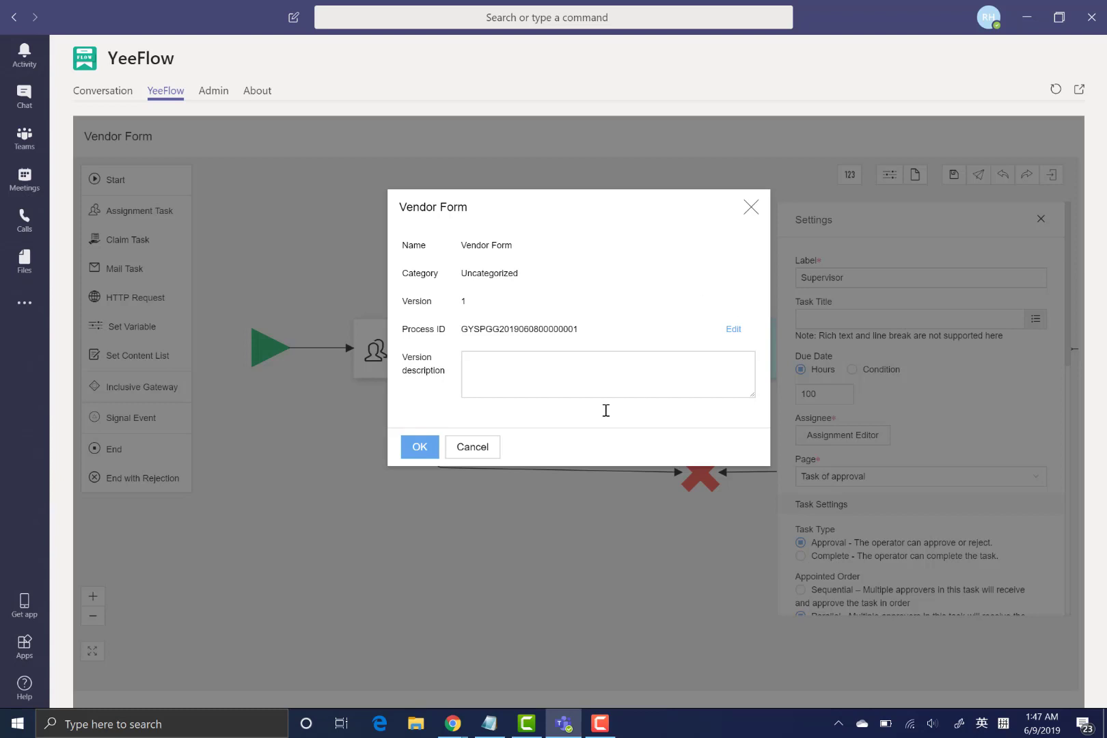
pyautogui.click(422, 449)
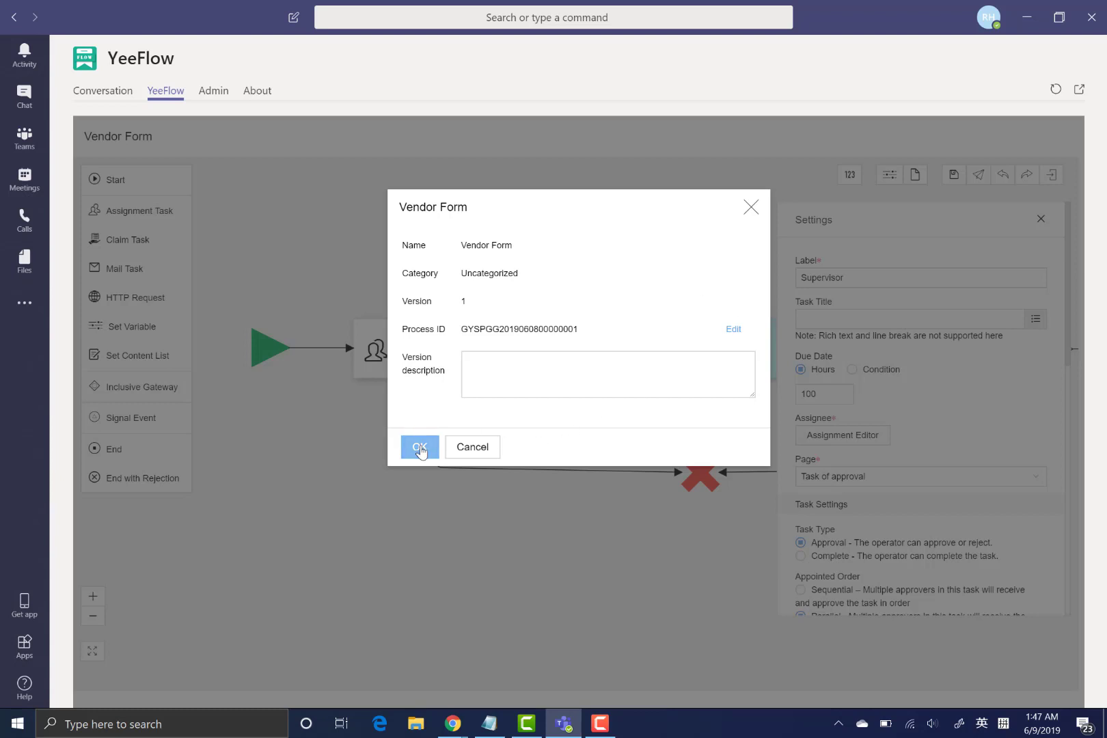
pyautogui.click(464, 364)
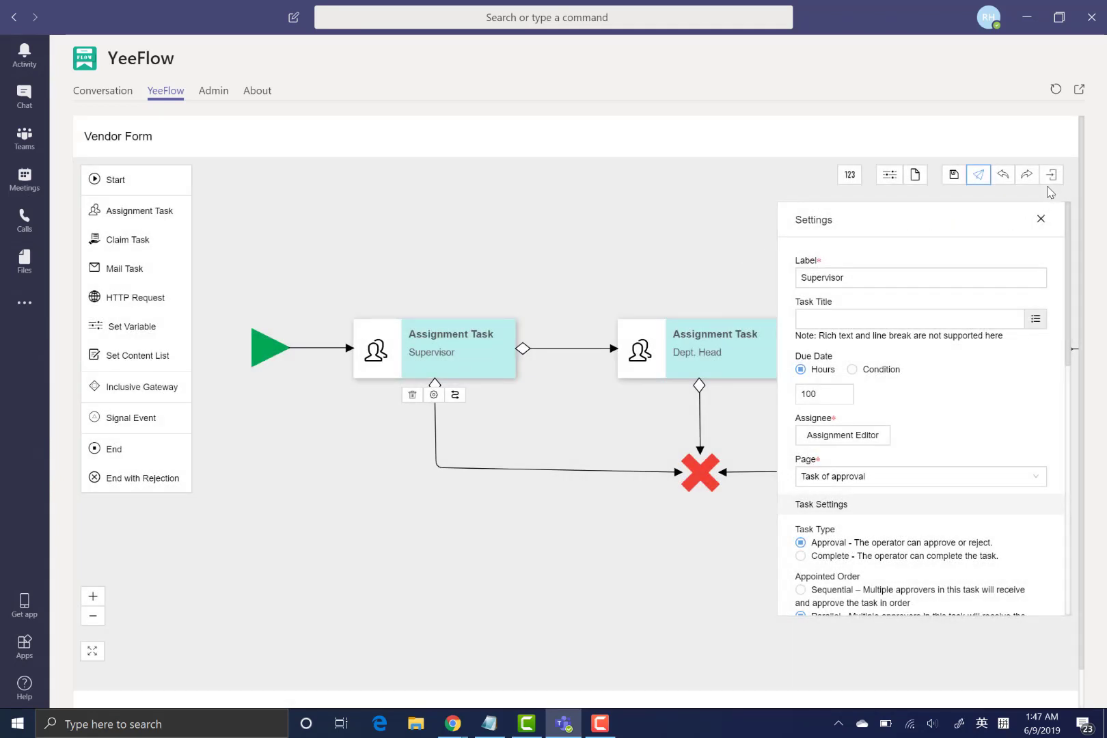
pyautogui.click(1051, 174)
pyautogui.click(711, 263)
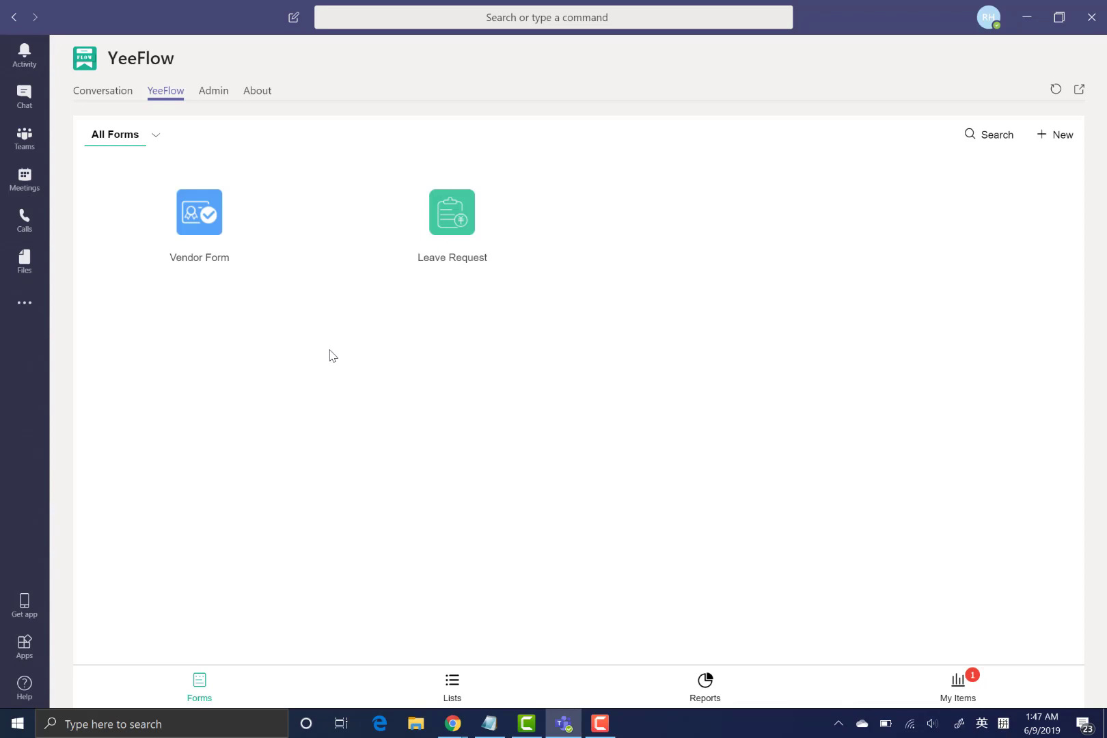
# - Open the Vendor Form, look through its empty fields, and close it
pyautogui.click(190, 229)
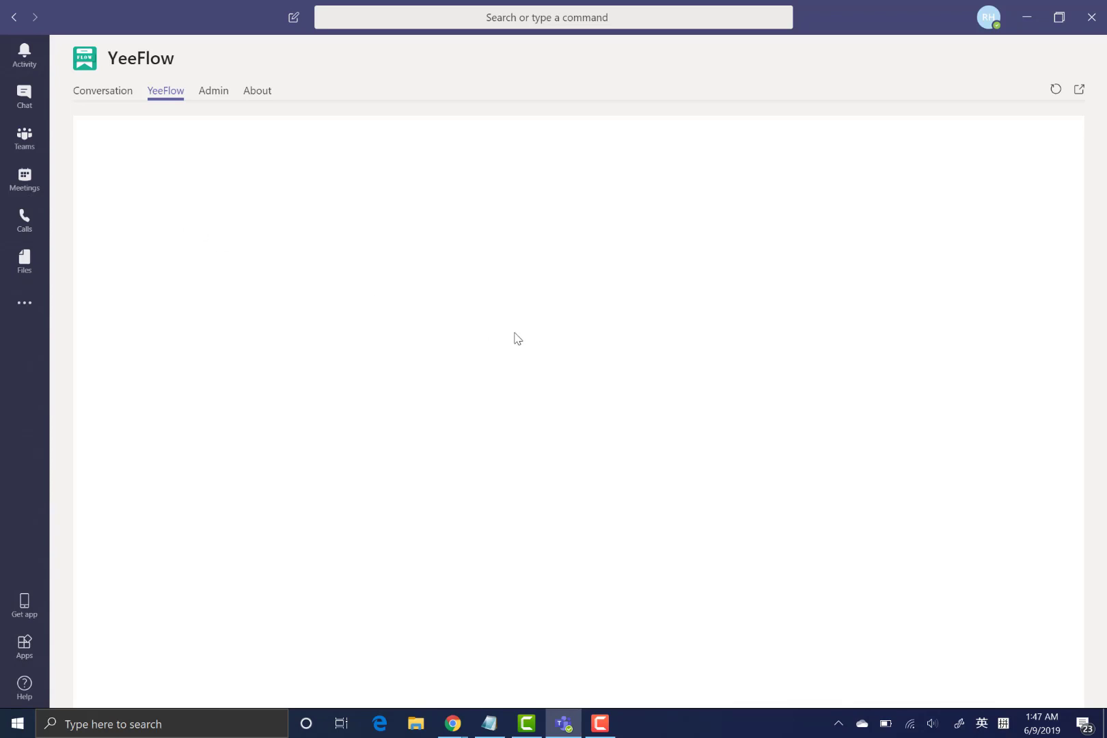
pyautogui.scroll(-2, 617, 387)
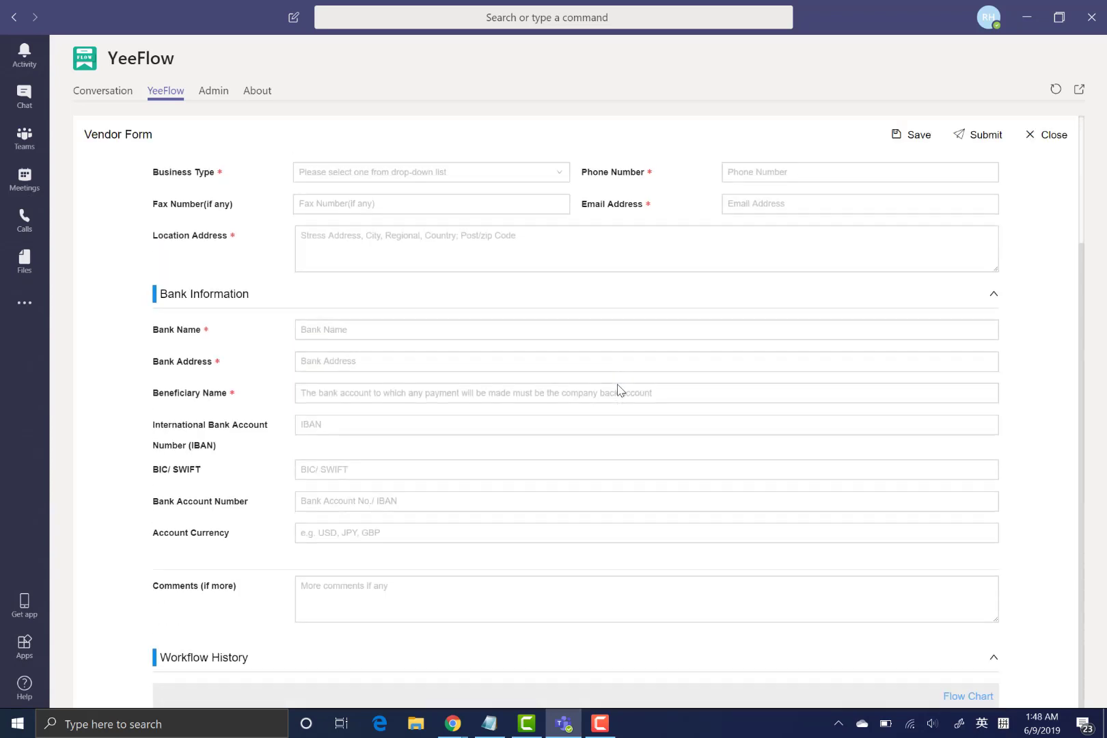
pyautogui.scroll(2, 612, 393)
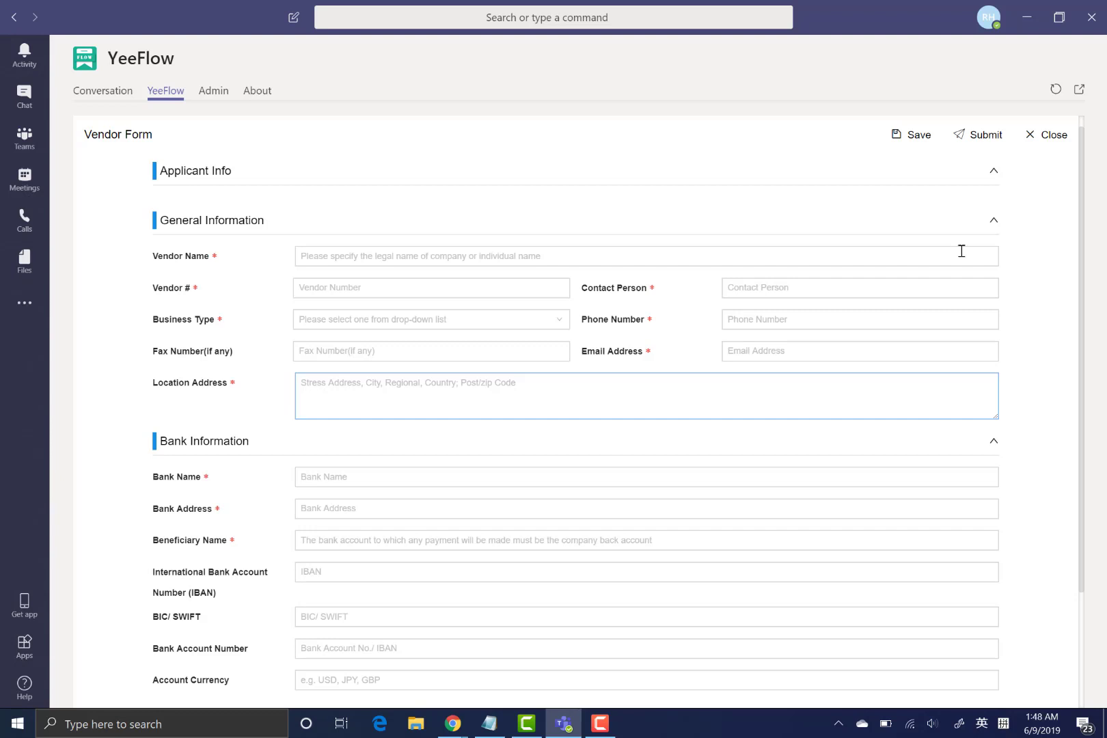
pyautogui.click(1038, 139)
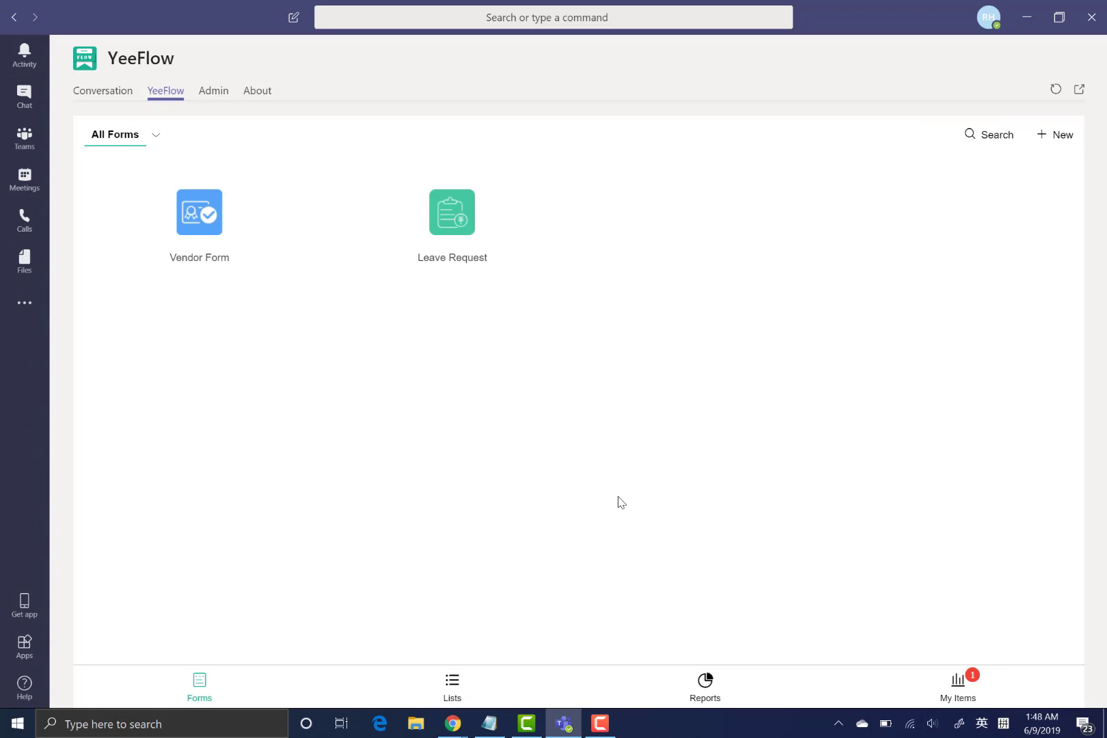
# - Go to the Lists section and start a new content list with + New
pyautogui.click(453, 683)
pyautogui.click(466, 687)
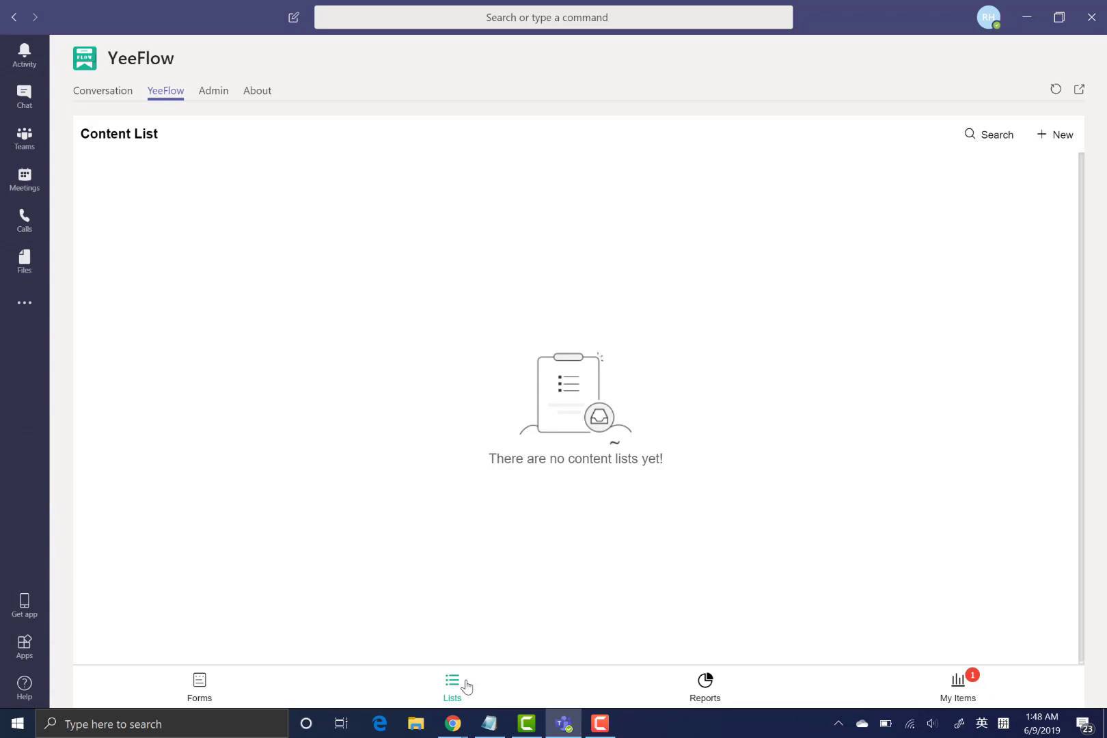
pyautogui.click(1068, 140)
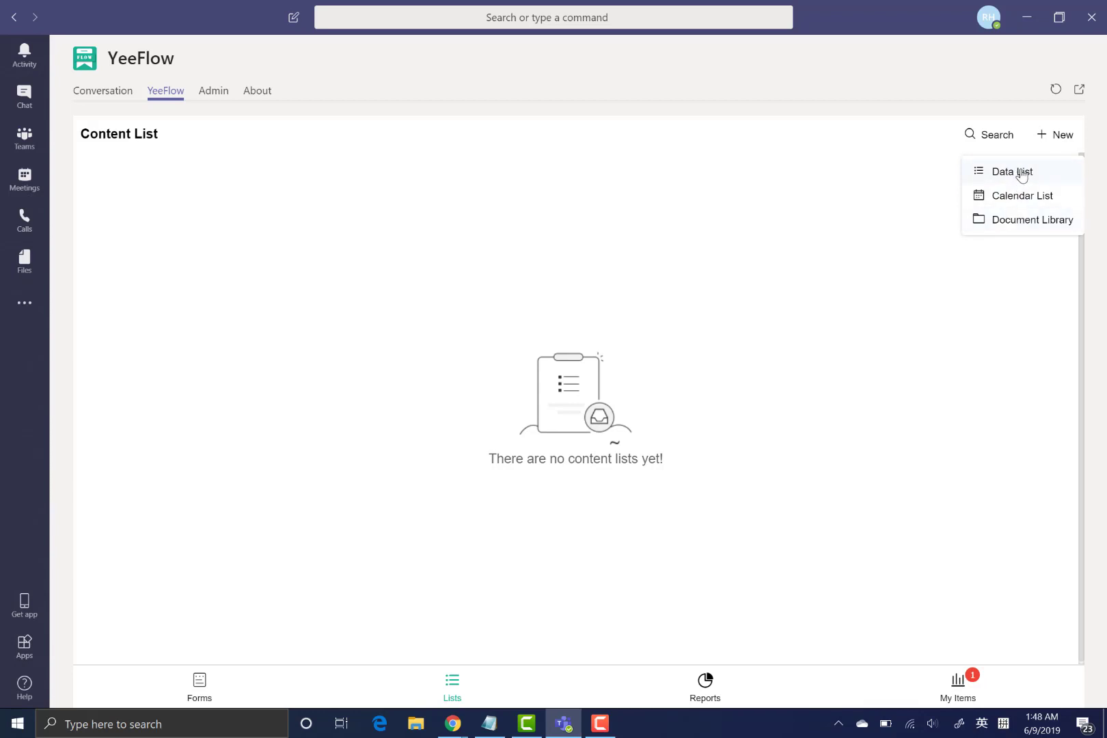
# - Start a Data List named 'Vendor Info' with the channel picture as its icon
pyautogui.click(1020, 175)
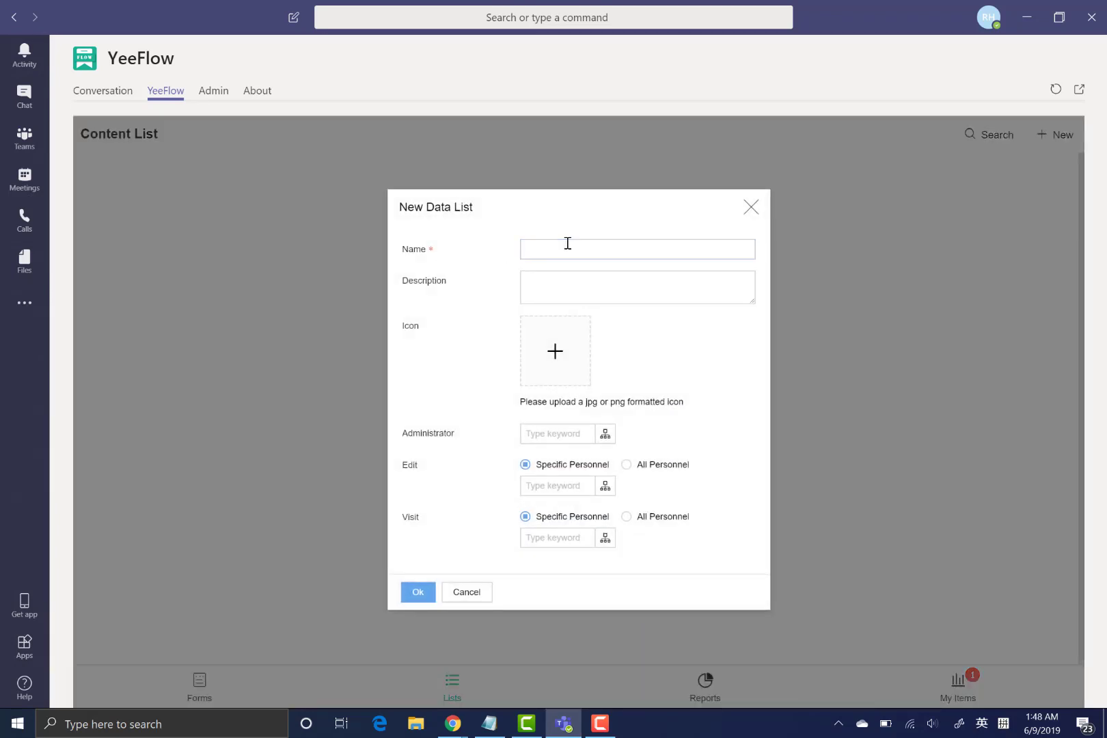
pyautogui.click(567, 243)
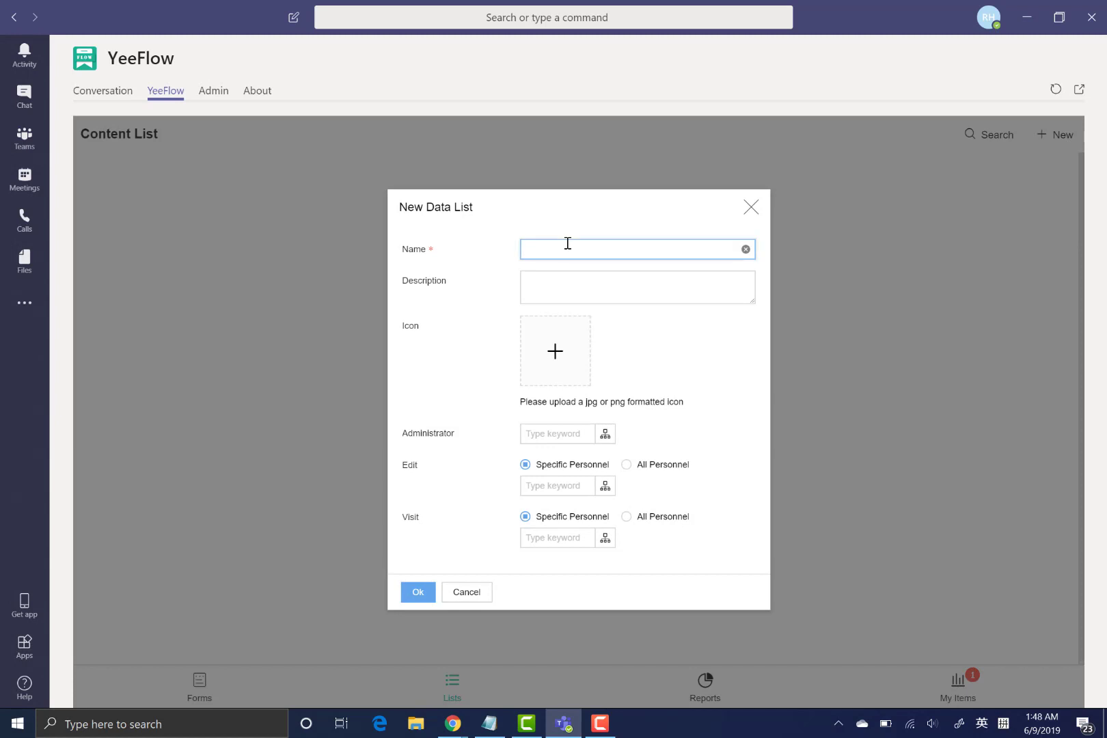
pyautogui.write('Ven')
pyautogui.write('Info')
pyautogui.click(557, 360)
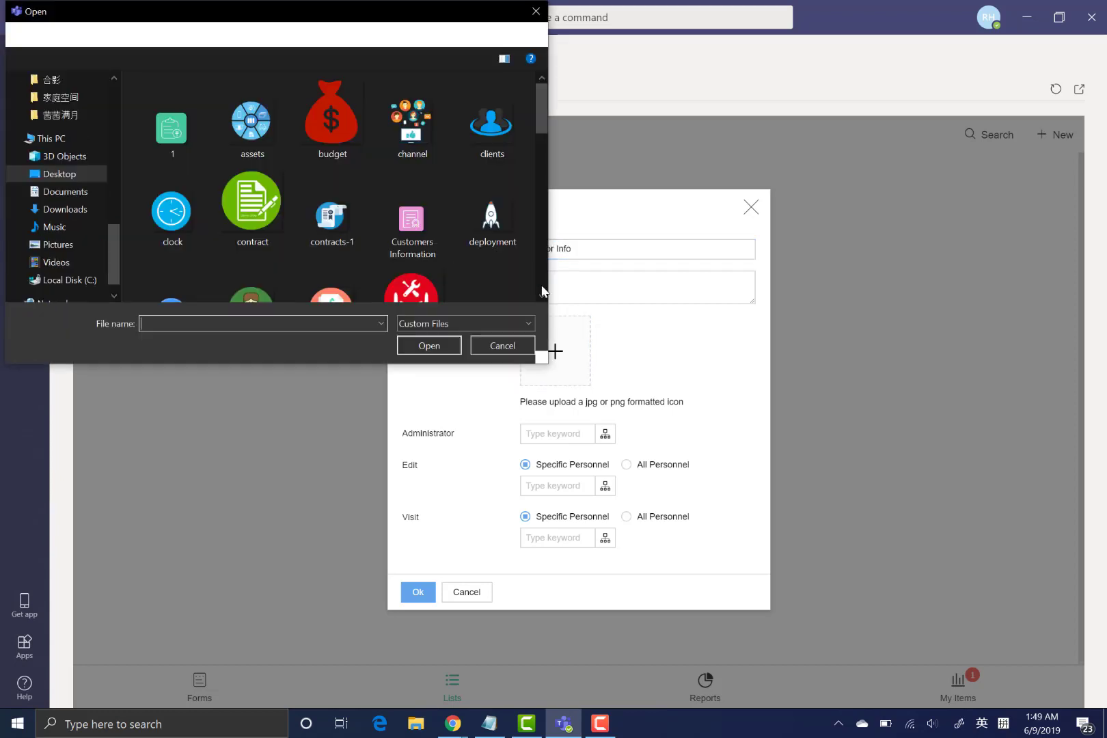
pyautogui.doubleClick(432, 127)
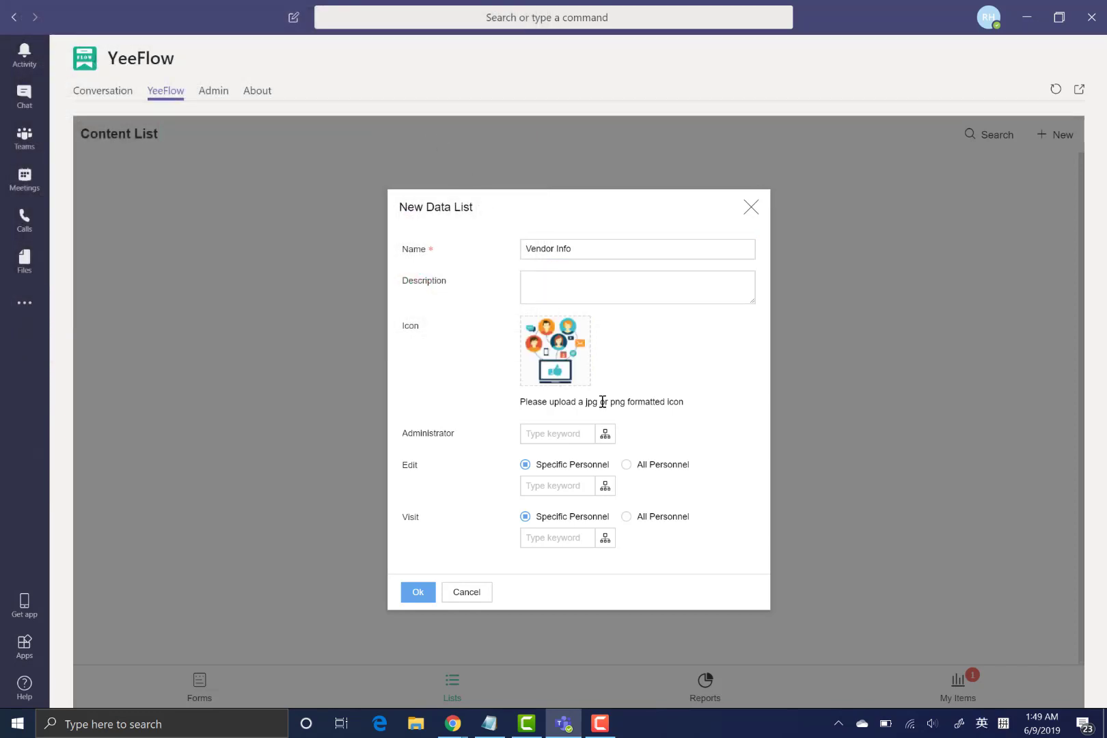
# - Give two chosen users edit access and create the Vendor Info list
pyautogui.click(557, 426)
pyautogui.click(605, 486)
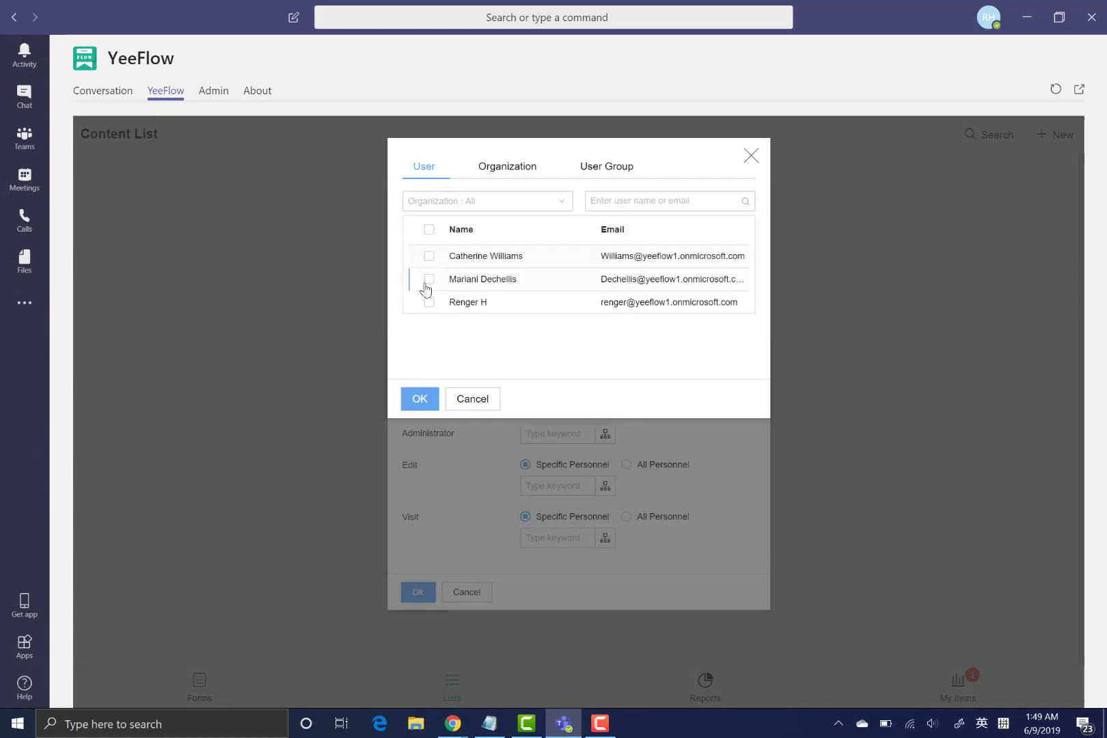
pyautogui.click(428, 280)
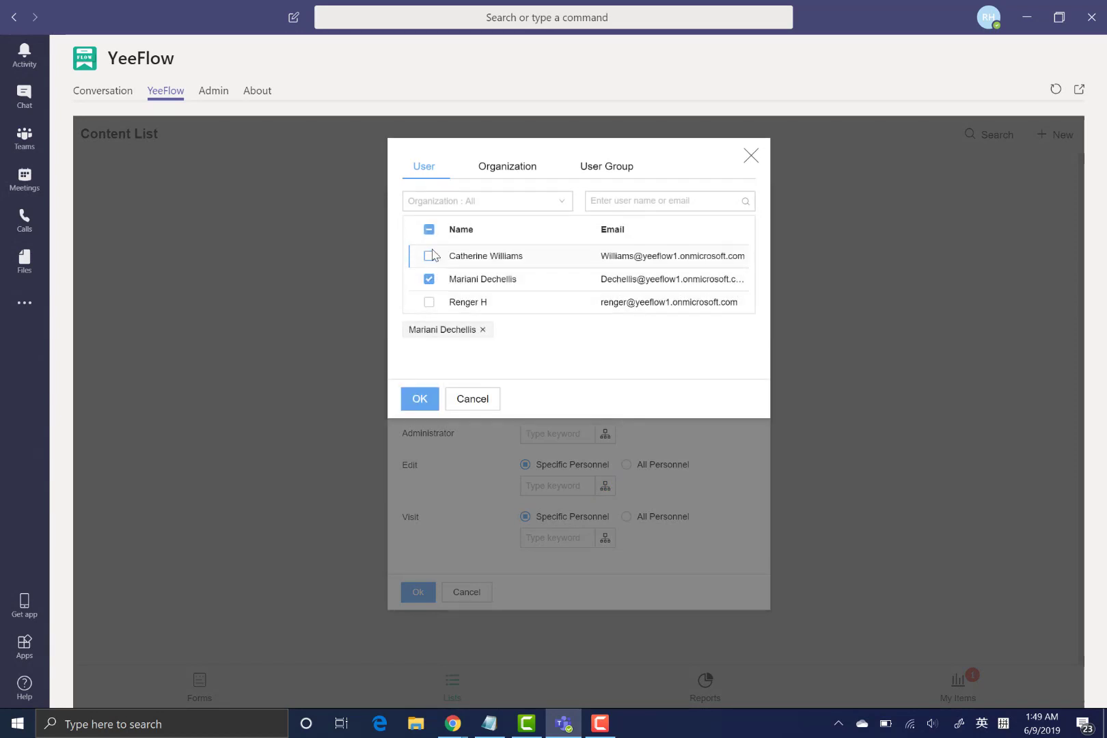
pyautogui.click(428, 255)
pyautogui.click(420, 399)
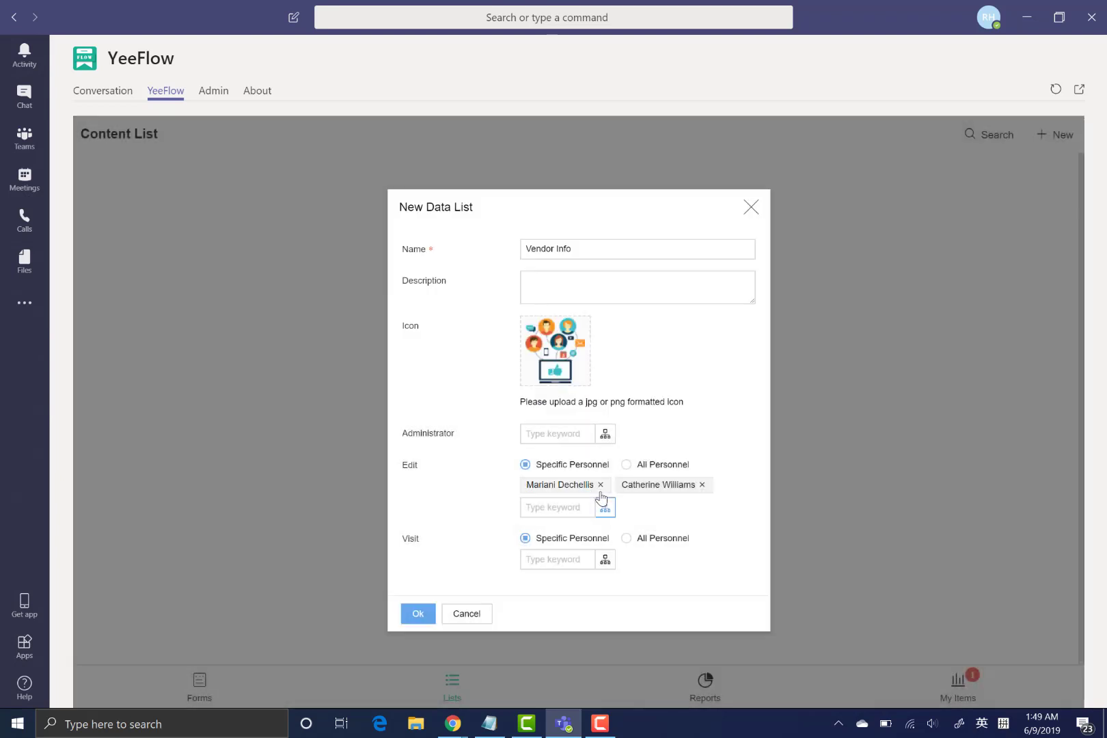
pyautogui.click(417, 613)
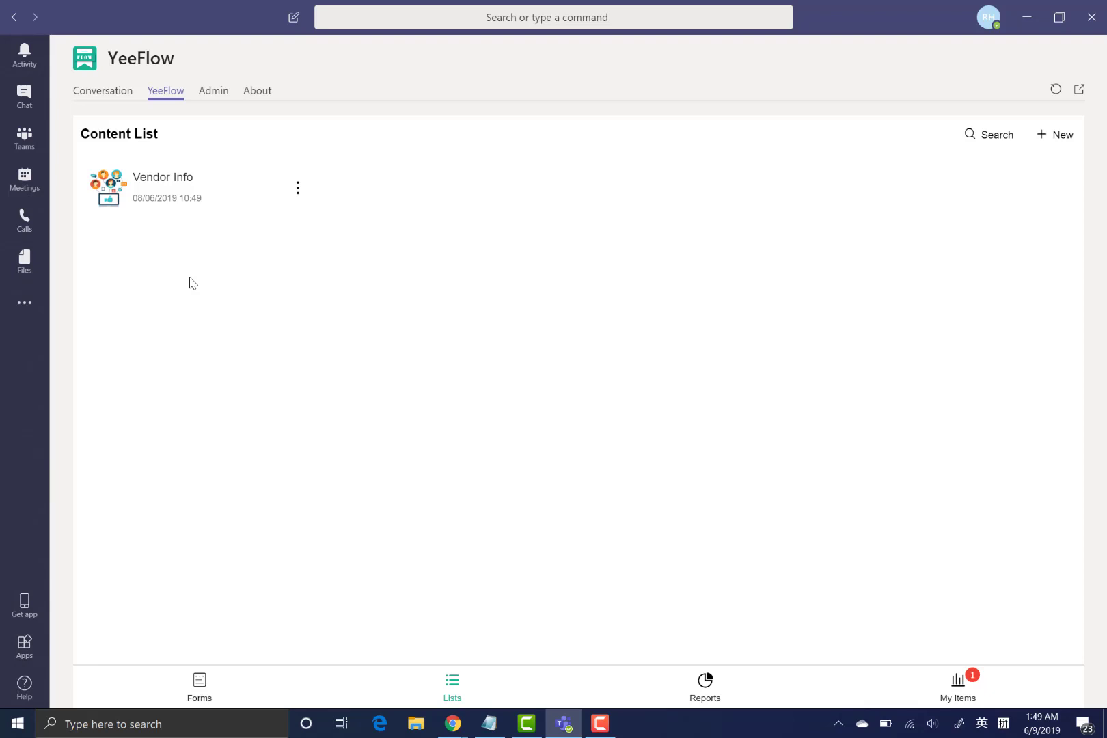
# - Open the Vendor Info list and choose List Settings from its ⋮ menu
pyautogui.click(202, 202)
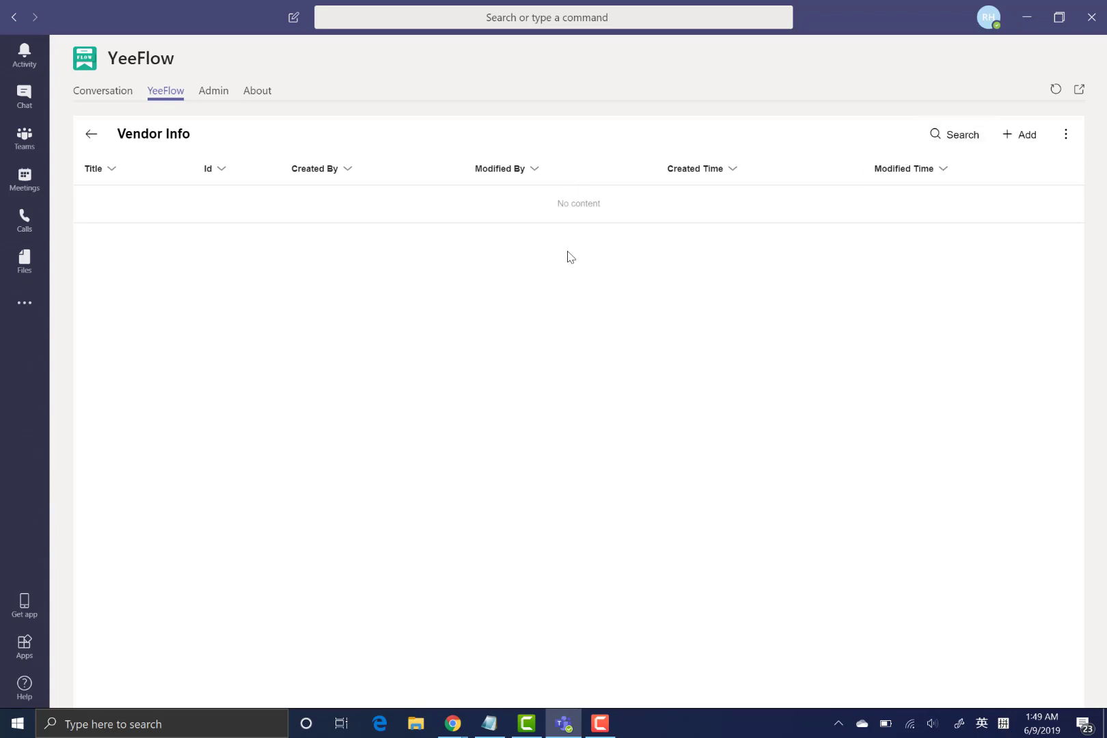
pyautogui.click(1065, 135)
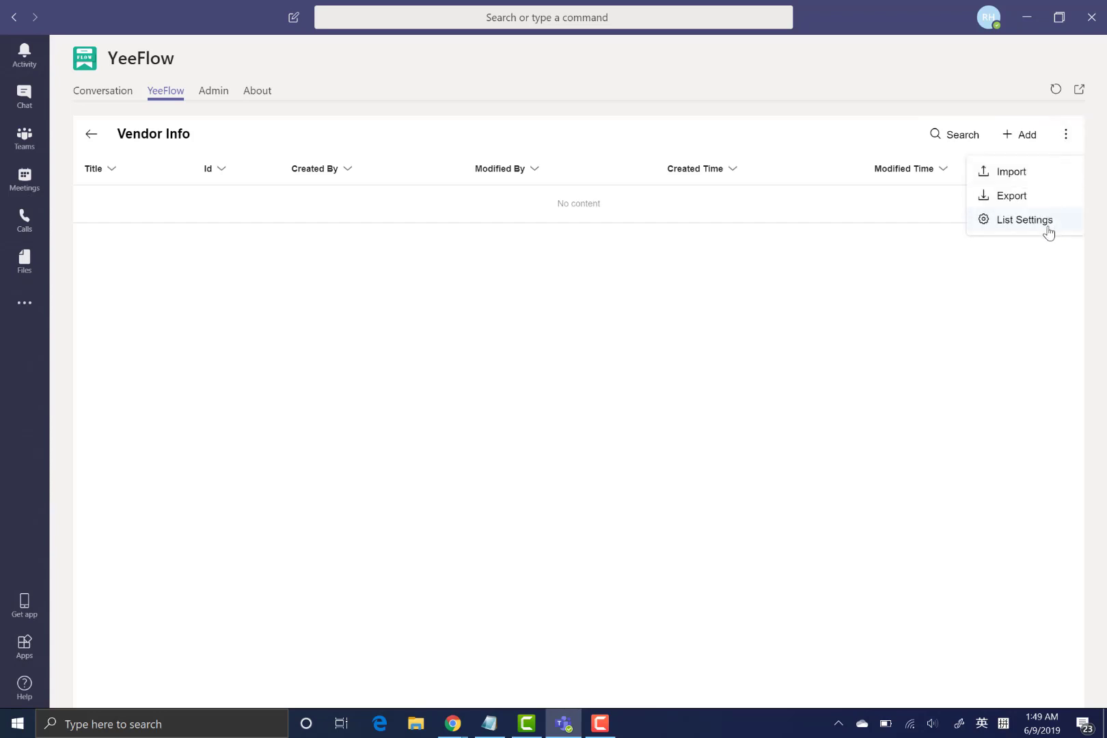
pyautogui.click(1047, 233)
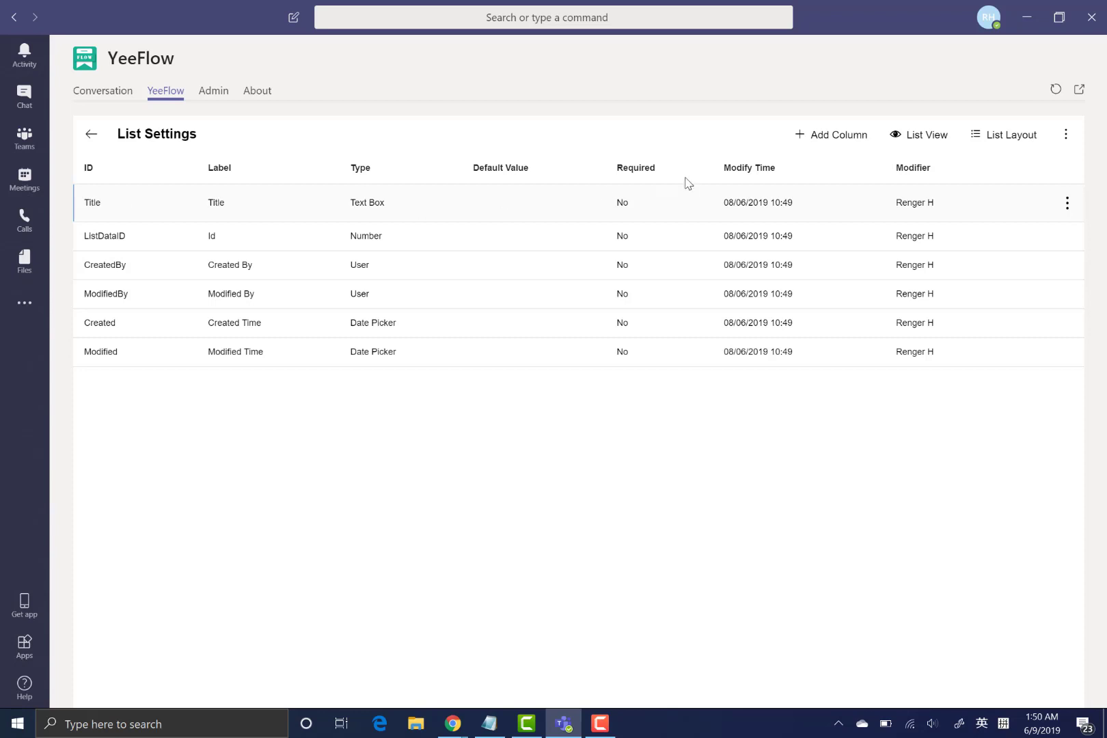
# - Rename the Title column's label to 'Vendor Name'
pyautogui.click(1066, 204)
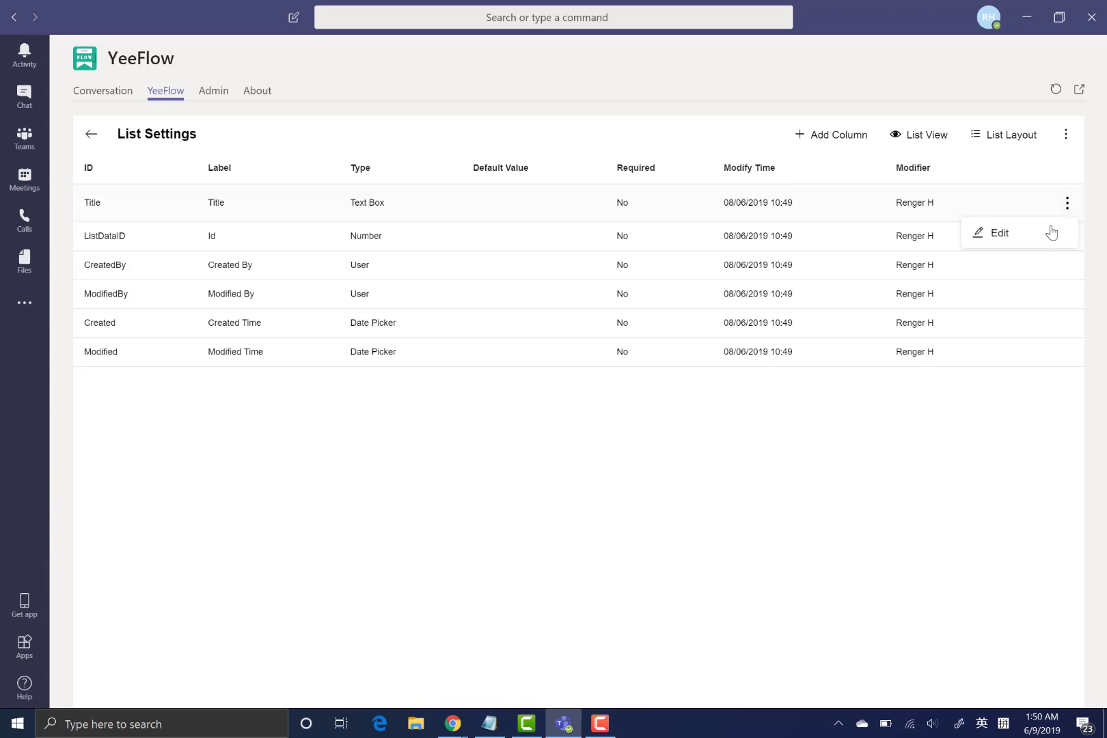
pyautogui.click(1049, 231)
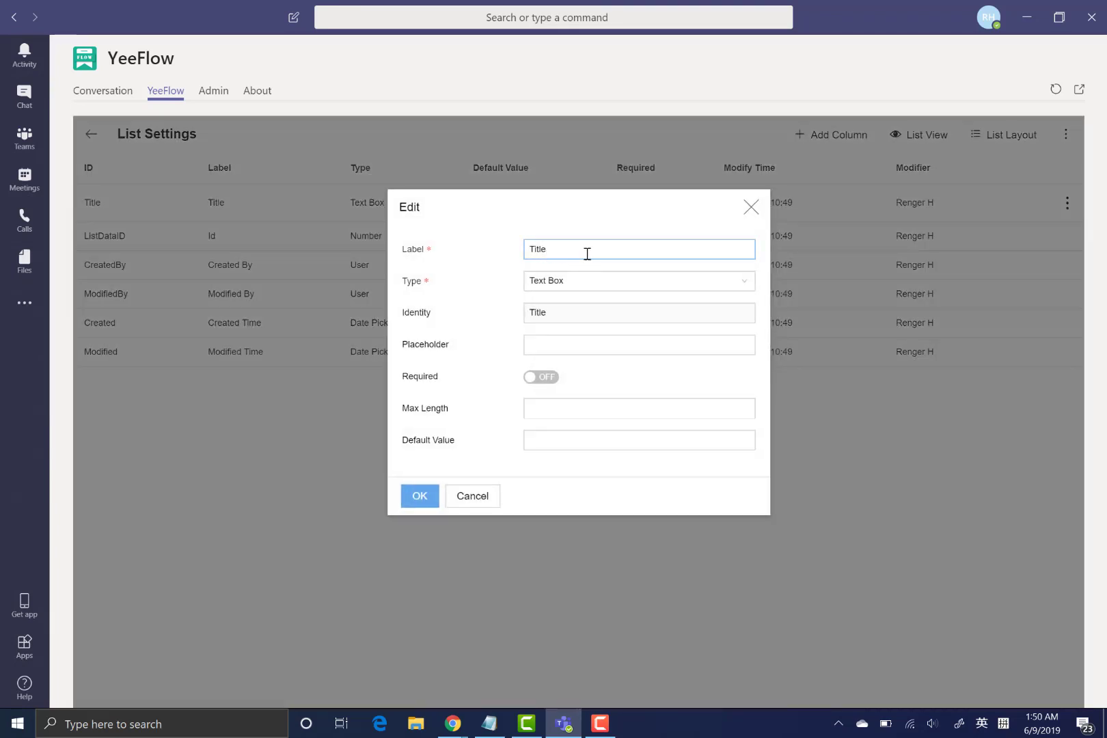
pyautogui.moveTo(585, 254); pyautogui.dragTo(240, 236)
pyautogui.write('V')
pyautogui.write('end')
pyautogui.press('BackSpace')
pyautogui.write('ndor Name')
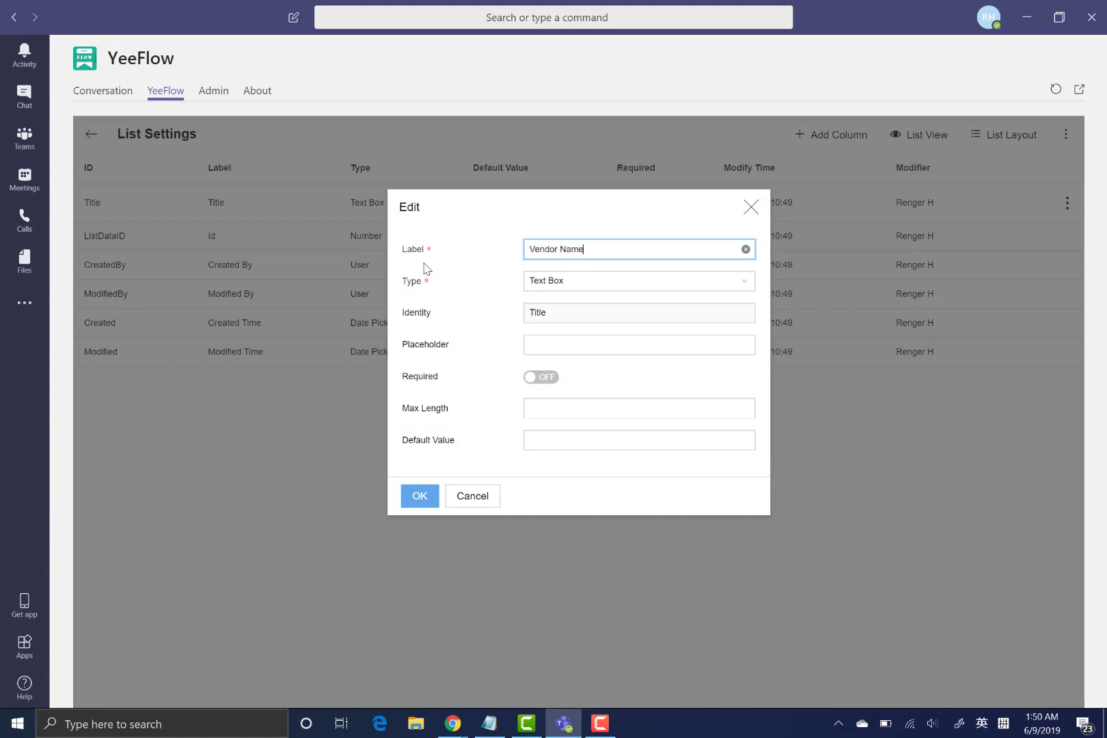
pyautogui.click(421, 496)
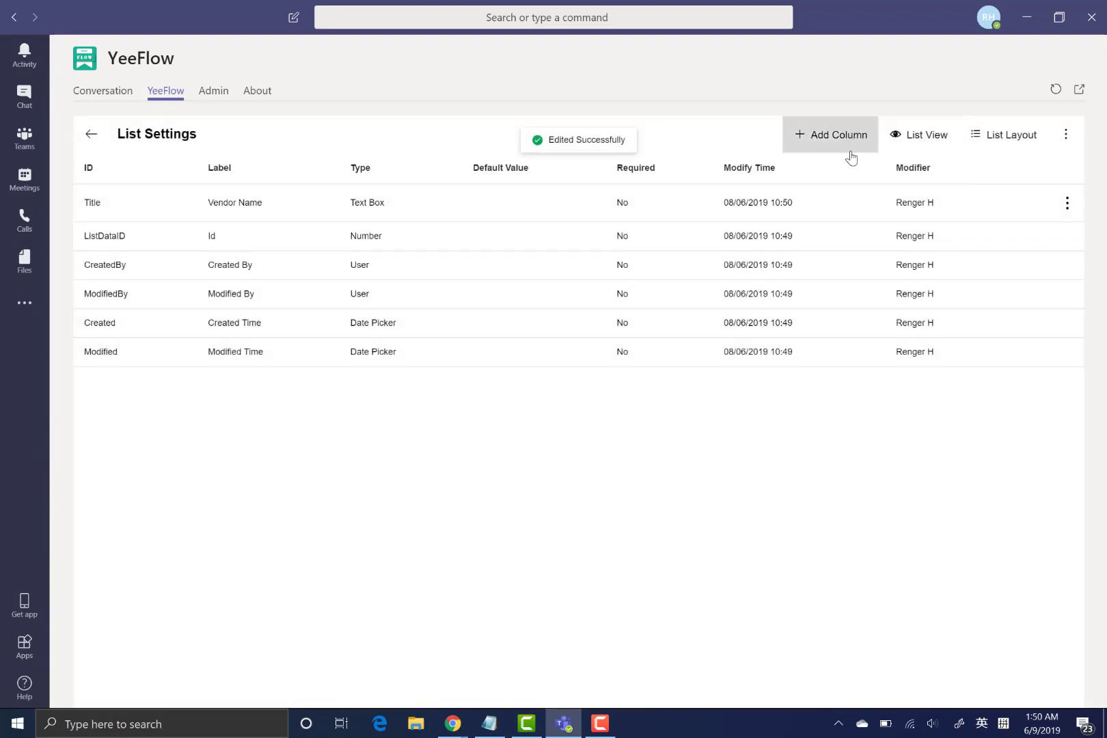
# - Add a new User-type column labelled 'Owner'
pyautogui.click(851, 158)
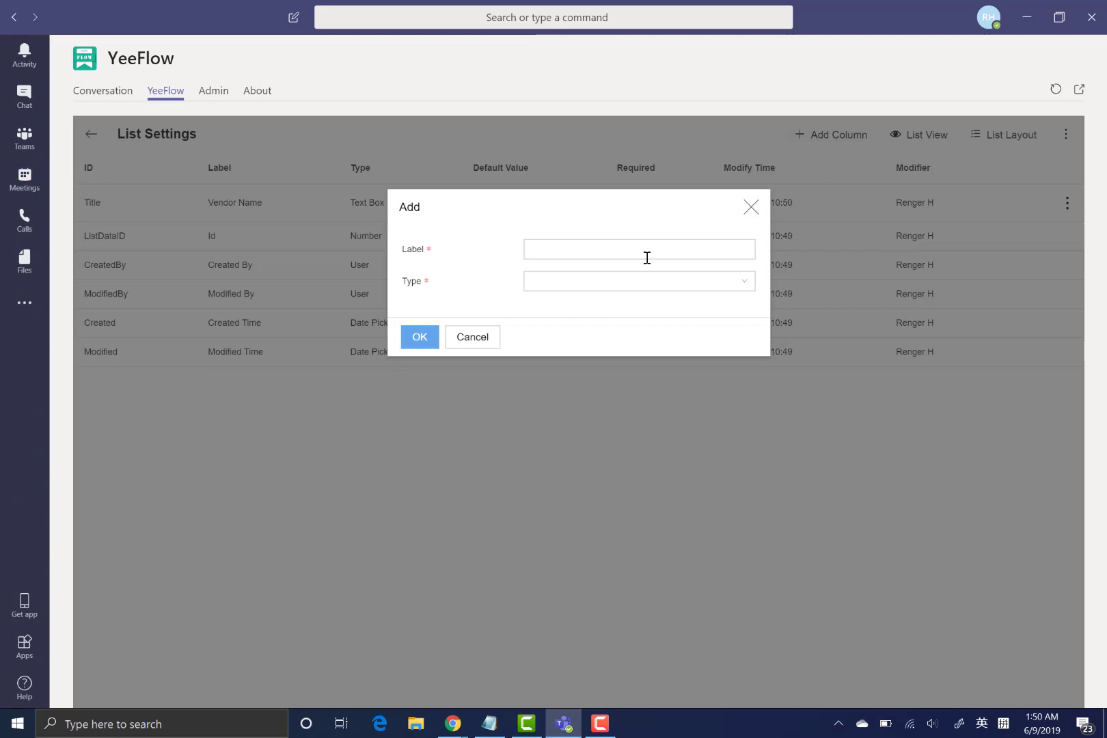
pyautogui.click(640, 283)
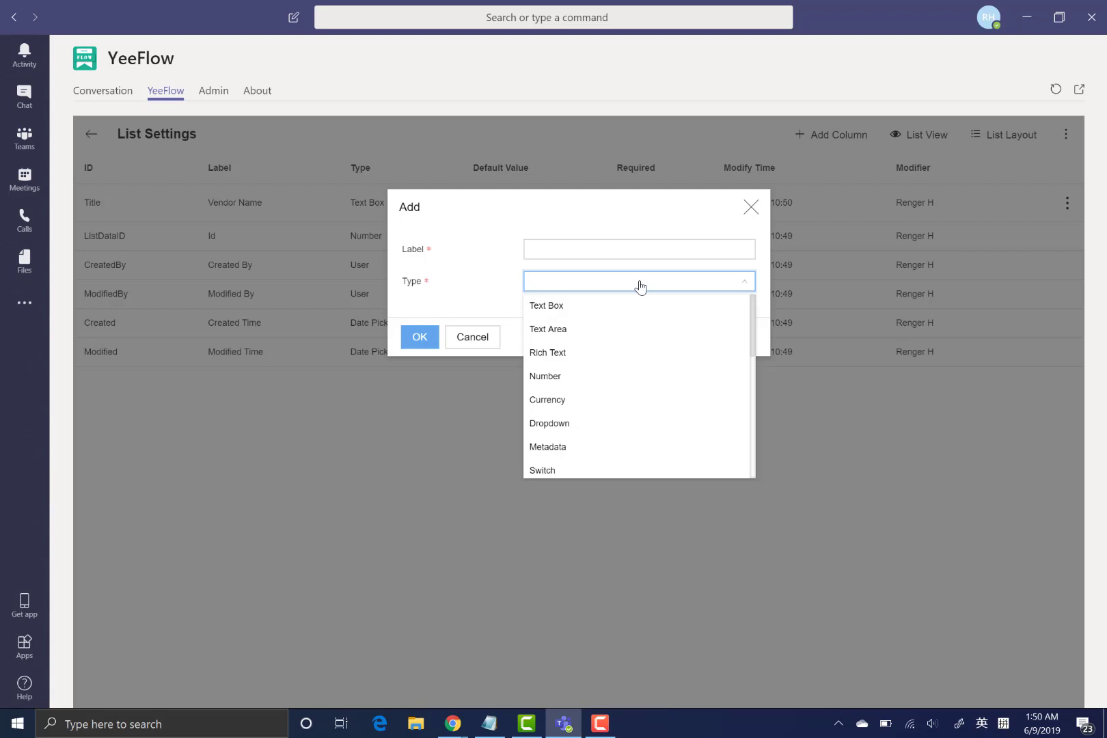
pyautogui.scroll(-3, 641, 359)
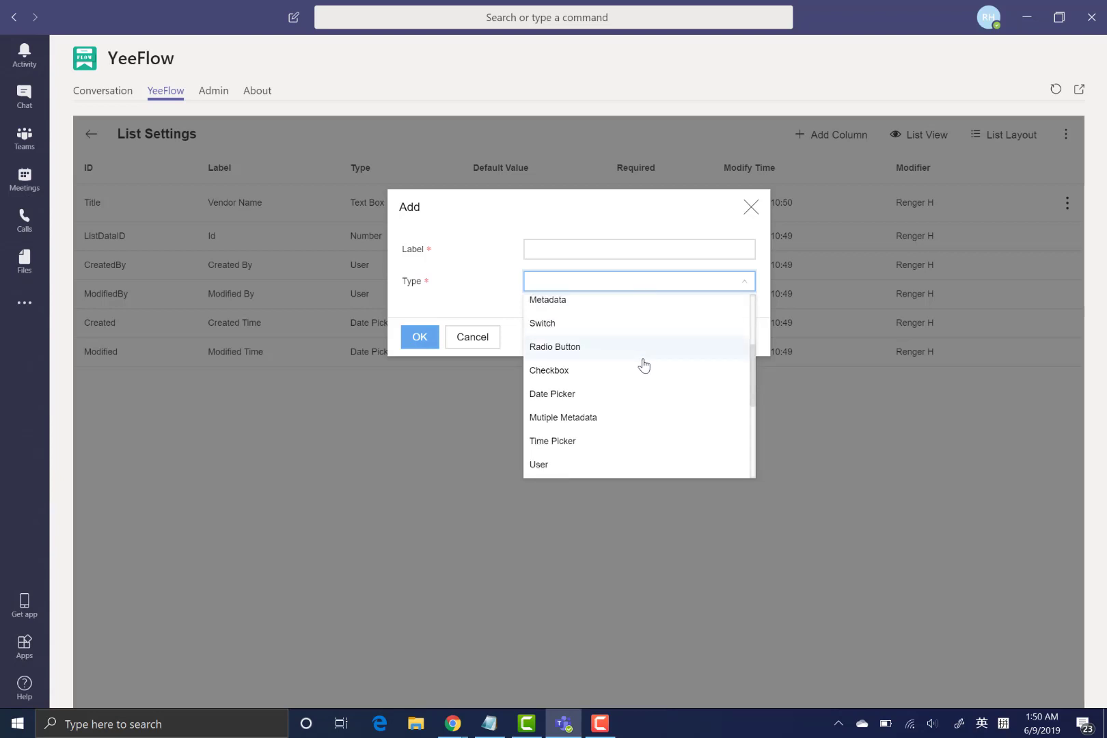
pyautogui.click(607, 464)
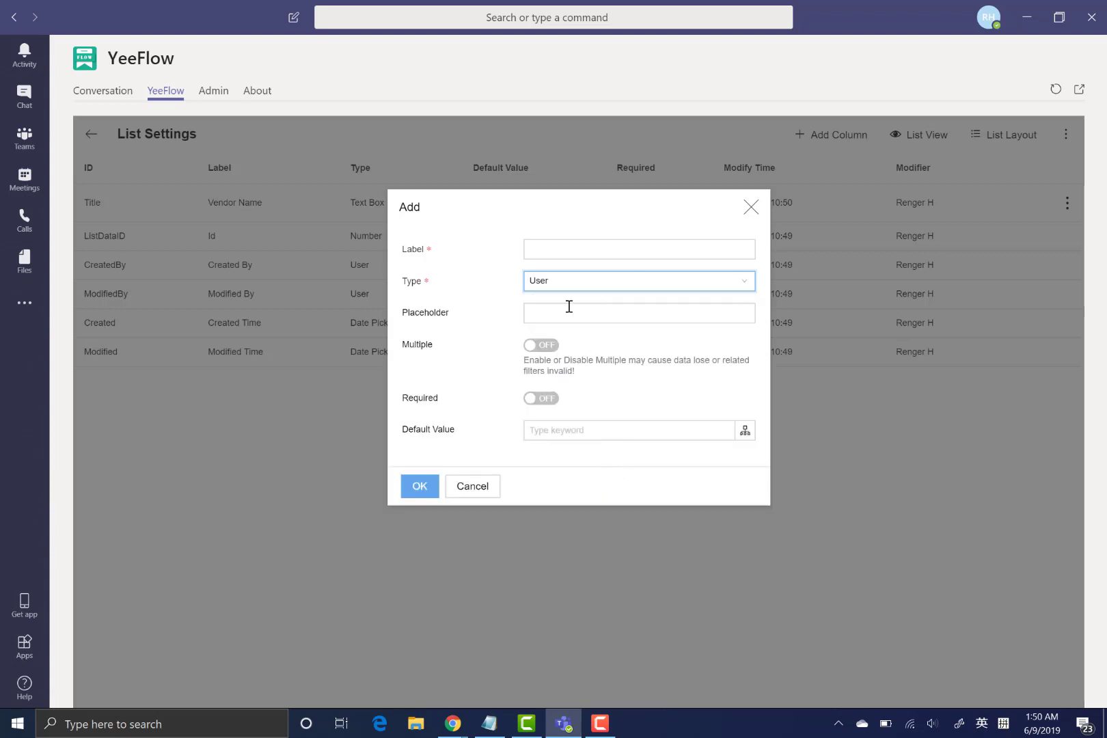
pyautogui.click(582, 254)
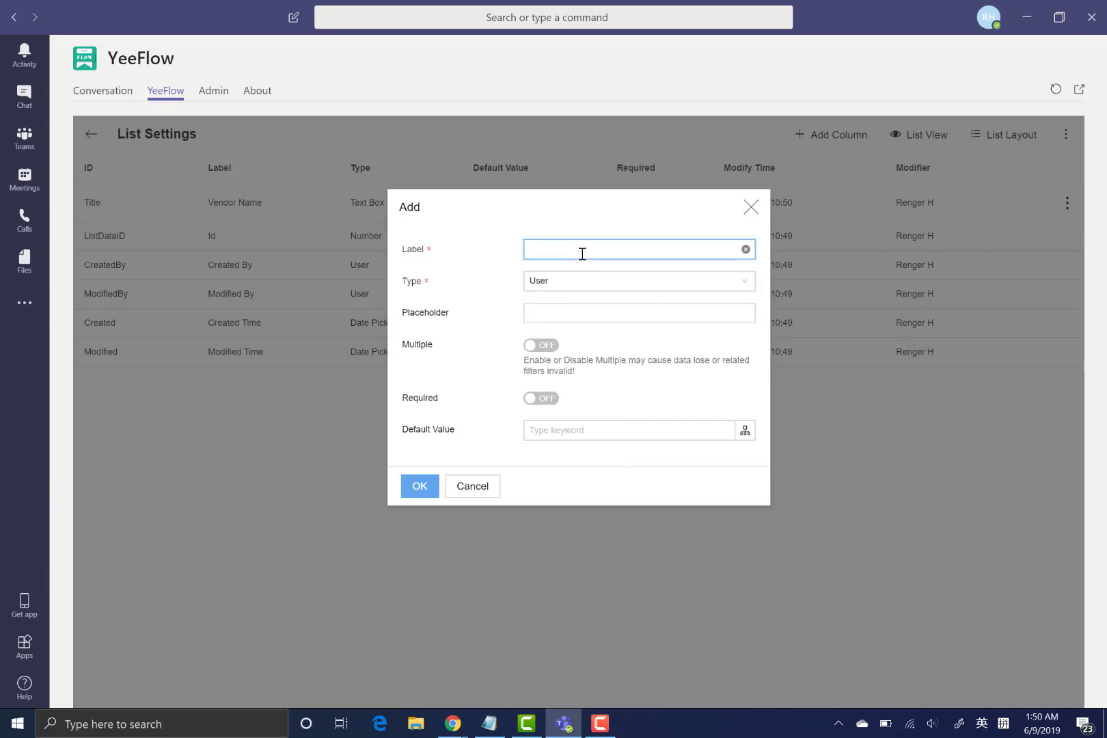
pyautogui.write('Owner')
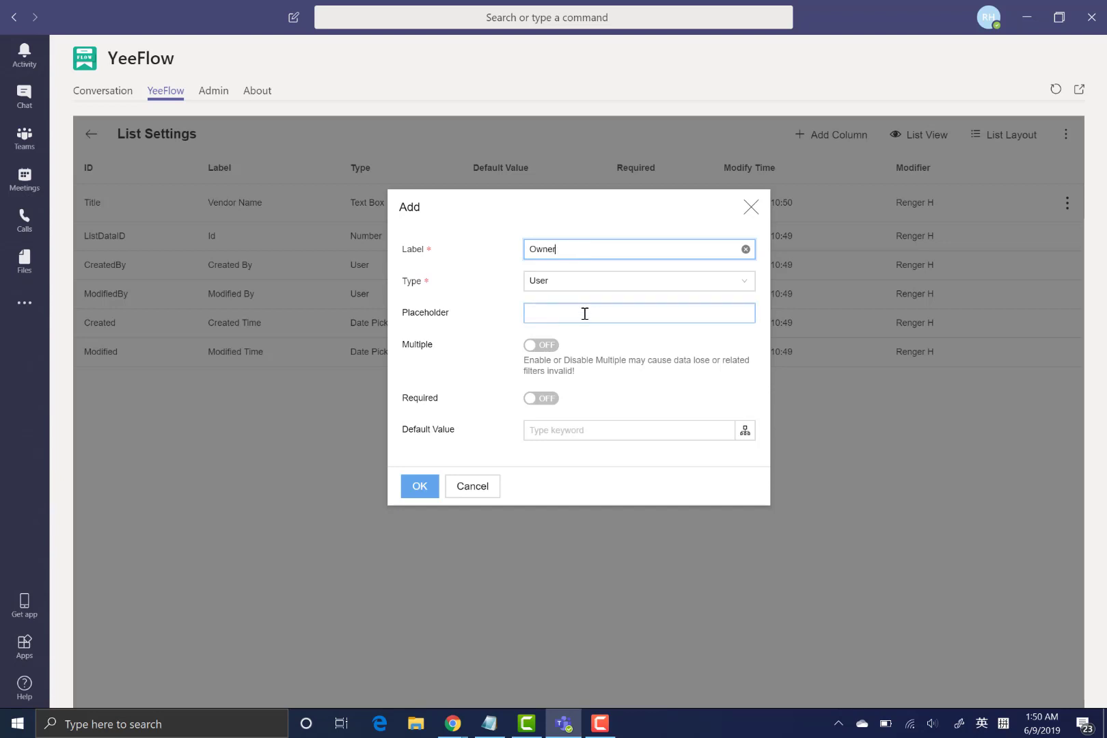
pyautogui.click(425, 486)
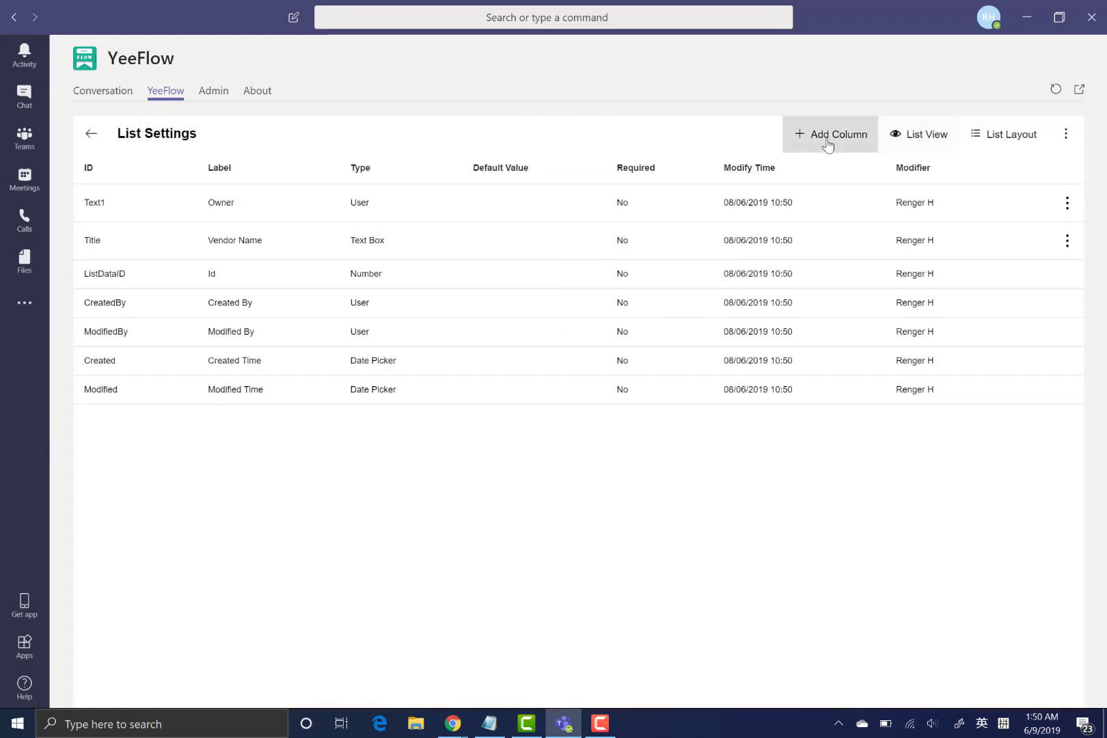
# - Add a Text Area column labelled 'Description' and go back to the Vendor Info list
pyautogui.click(826, 143)
pyautogui.click(579, 291)
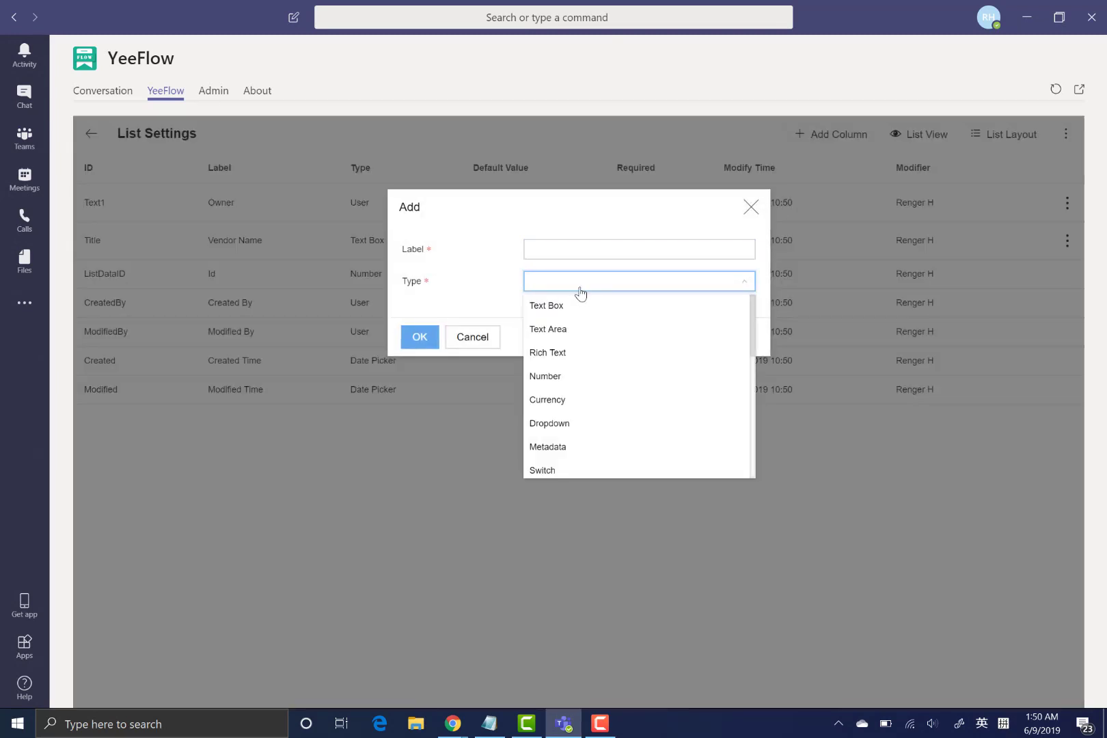
pyautogui.click(589, 331)
pyautogui.click(574, 251)
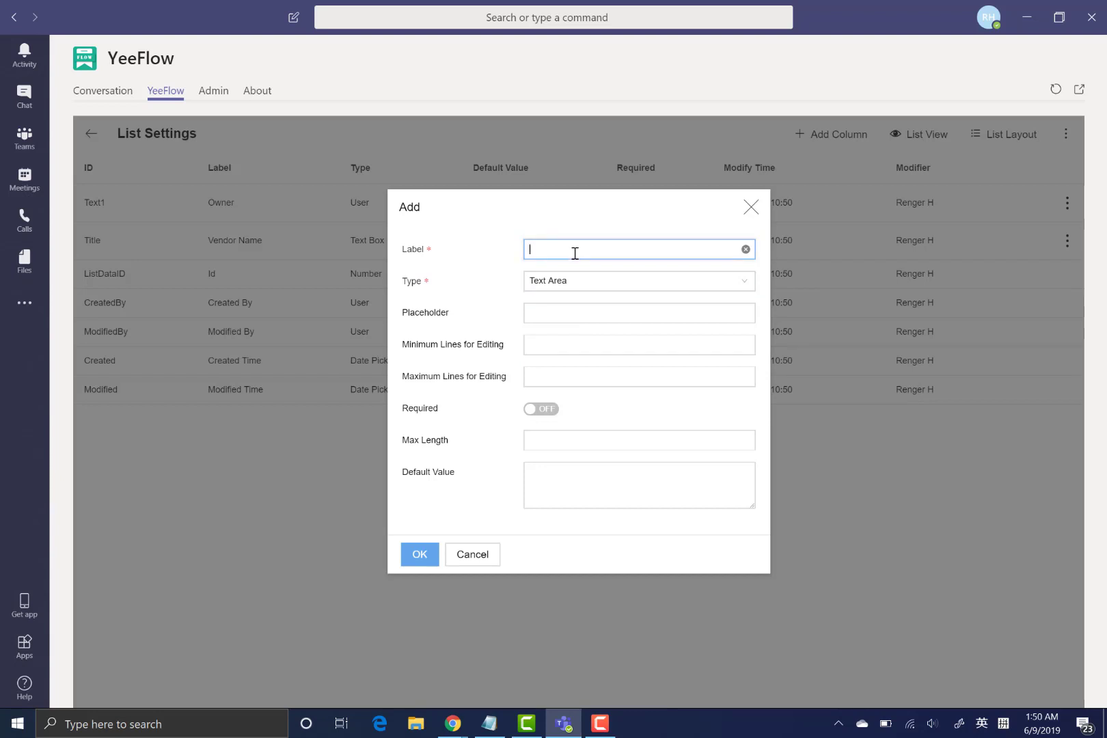
pyautogui.write('Description')
pyautogui.click(420, 554)
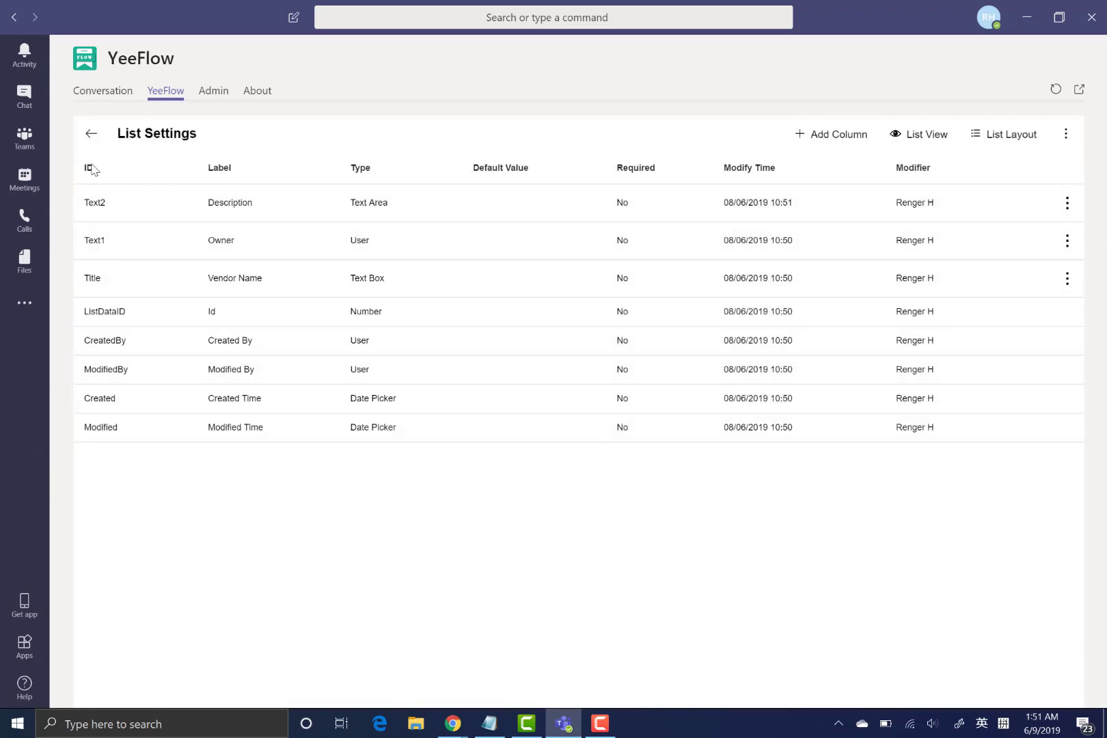
pyautogui.click(94, 138)
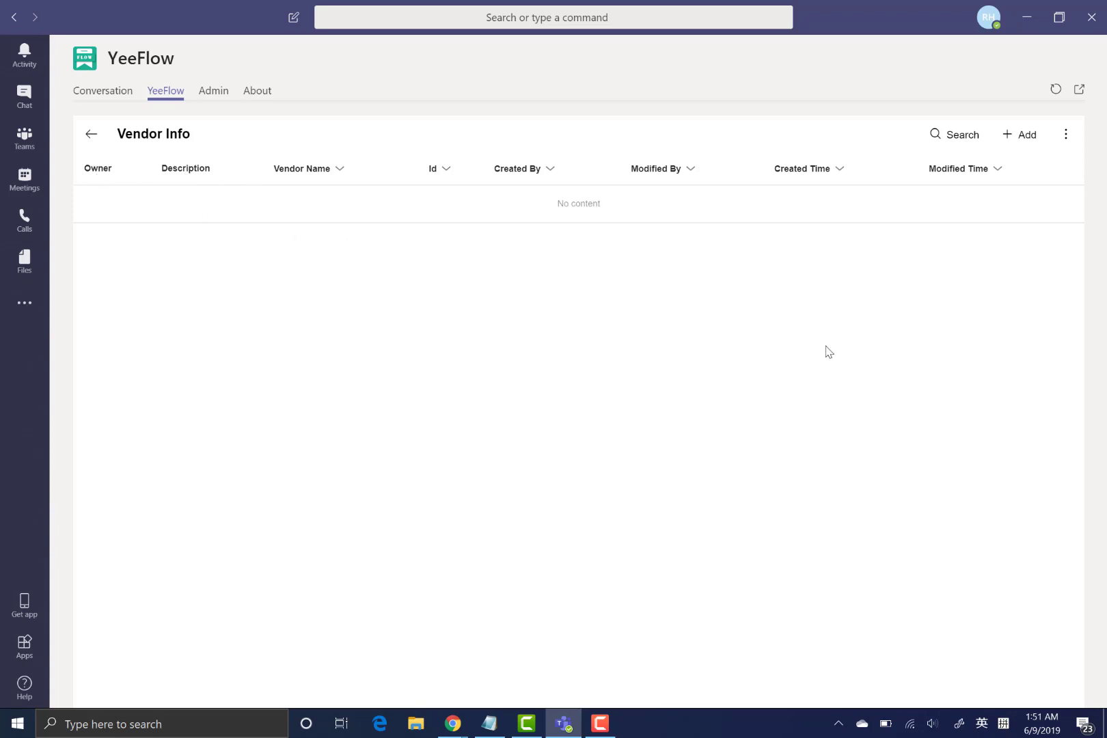
# - Add a 'Vendor 1' record with an owner chosen from the user picker and description 'Desc'
pyautogui.click(1009, 140)
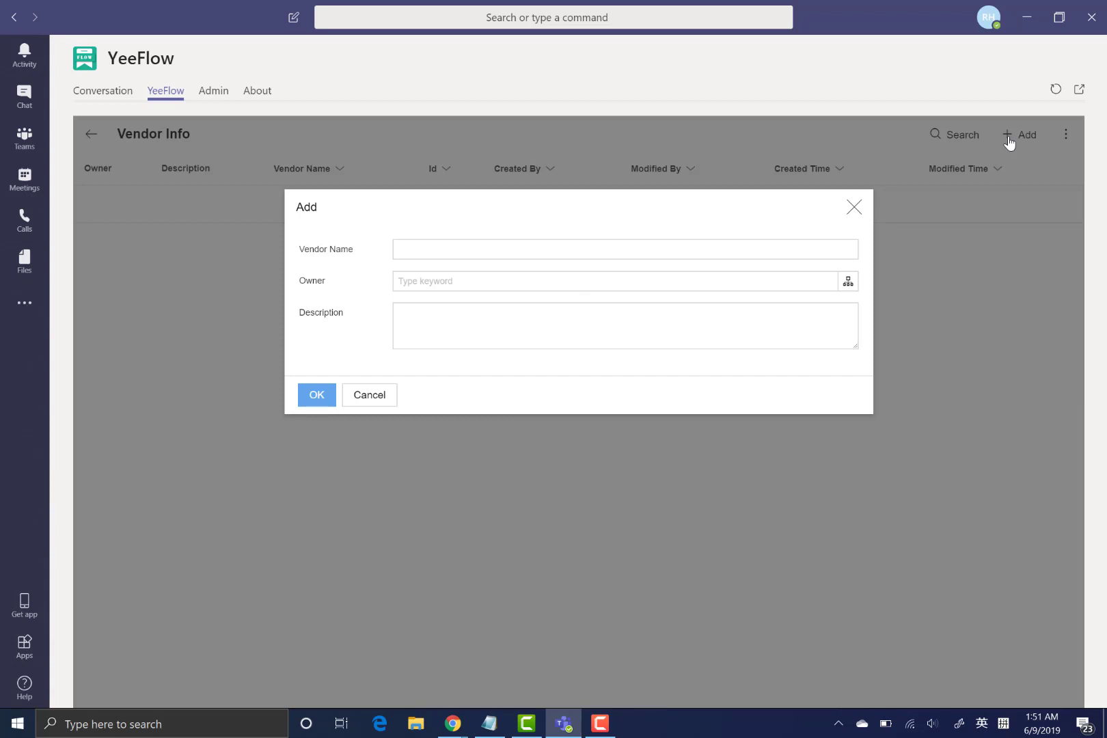
pyautogui.click(496, 250)
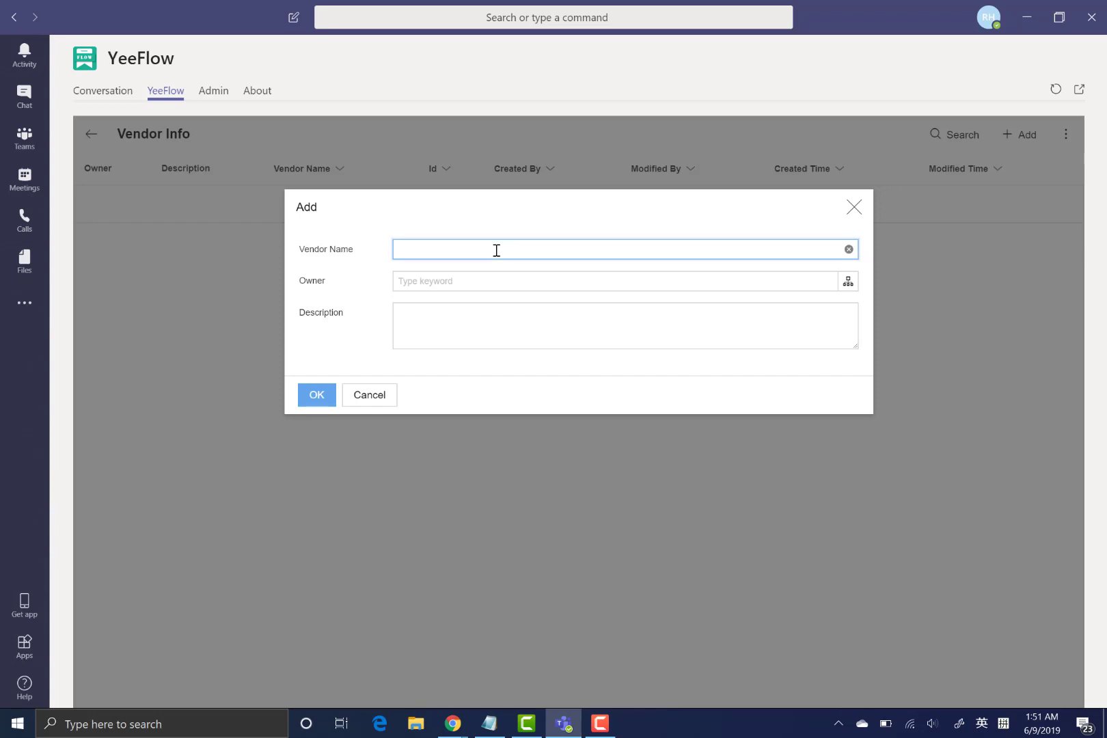
pyautogui.write('Vendor 1')
pyautogui.click(848, 281)
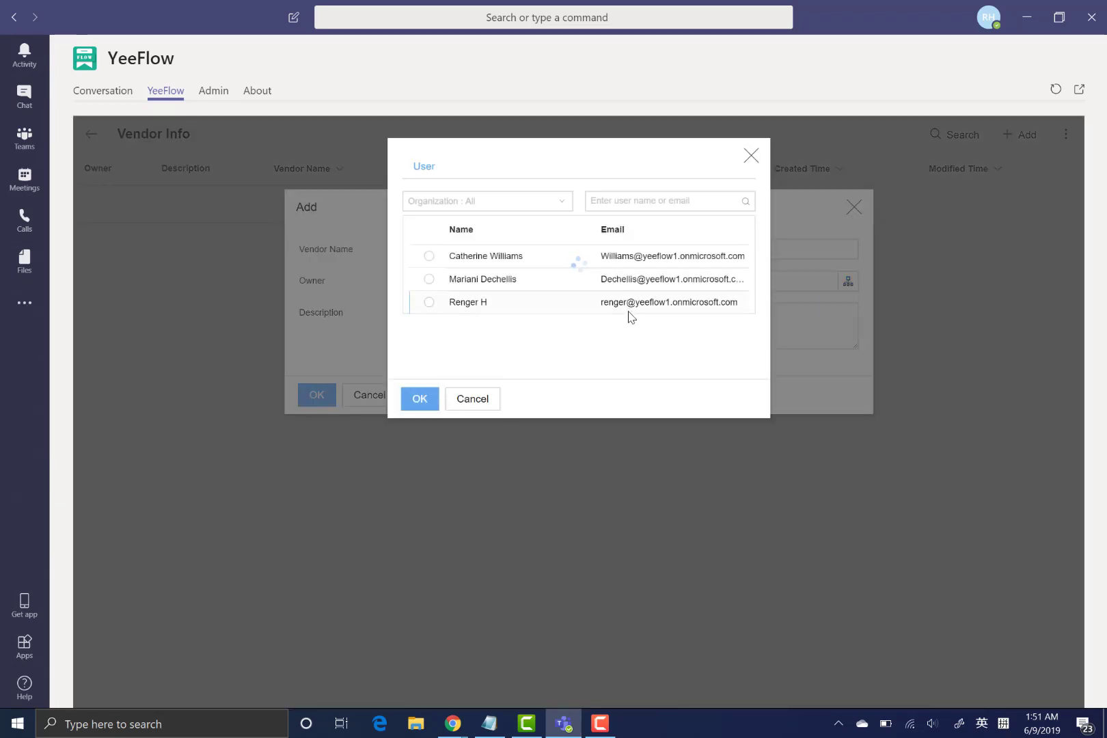
pyautogui.click(528, 262)
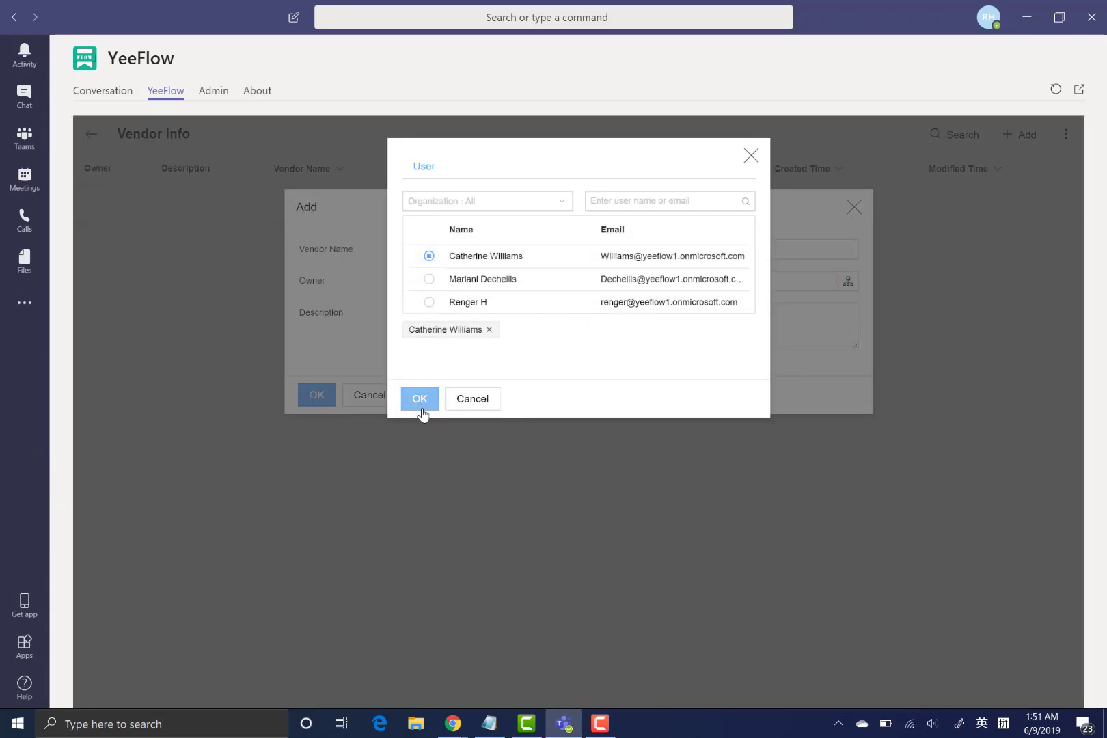
pyautogui.click(419, 398)
pyautogui.click(491, 327)
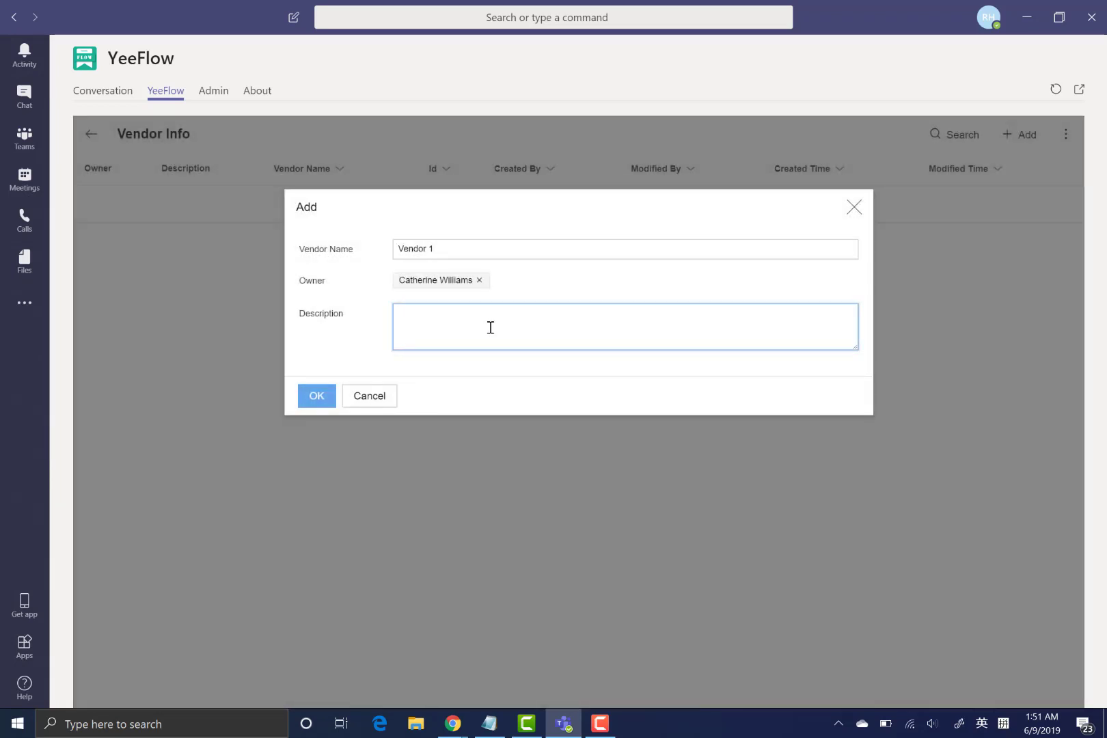
pyautogui.write('De')
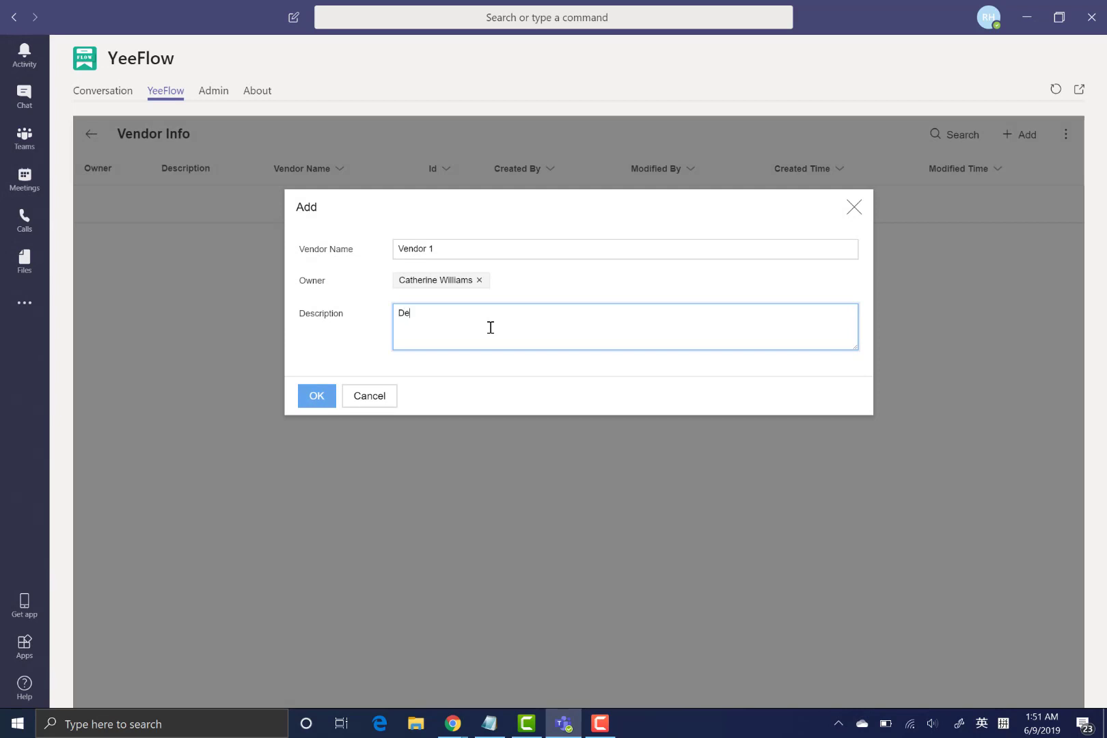
pyautogui.write('sc.....')
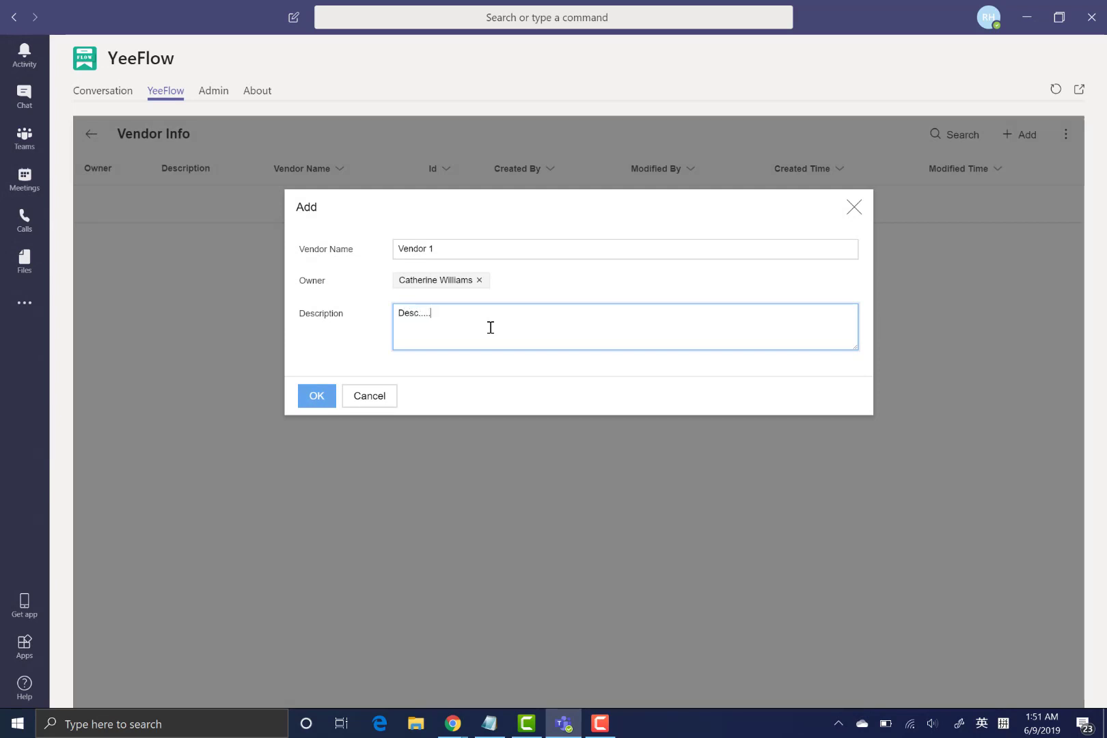
pyautogui.click(315, 395)
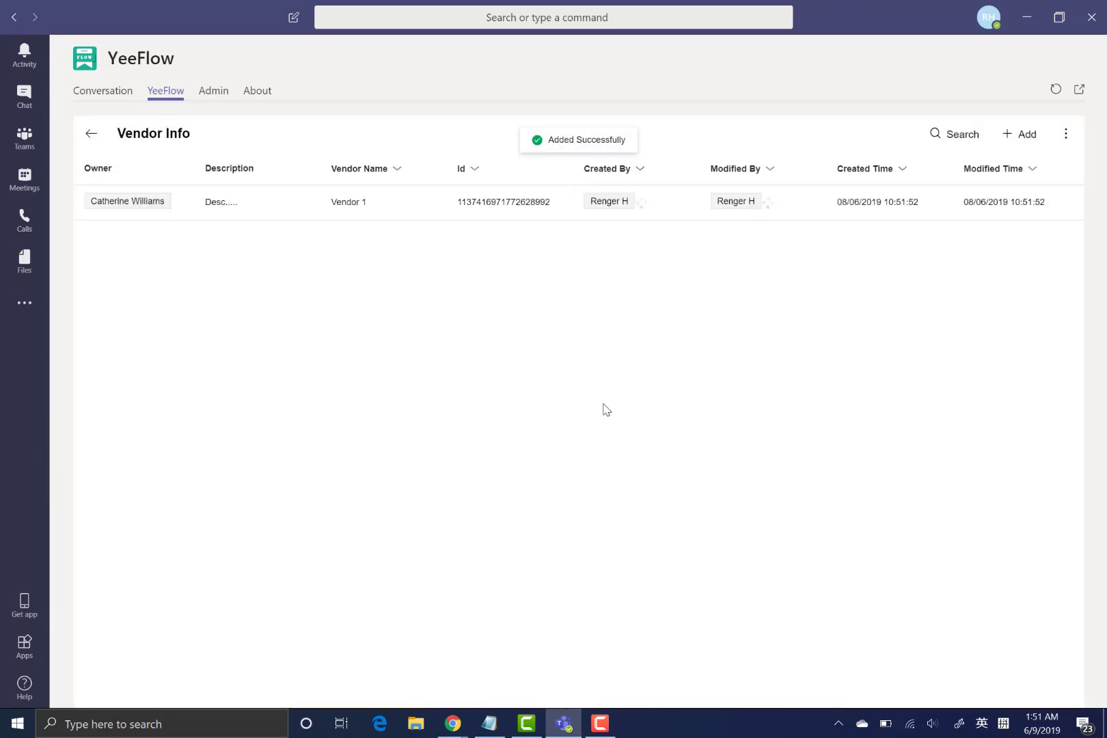
# - Edit the Vendor 1 record to append 'More Info.' to its description and save it
pyautogui.click(381, 213)
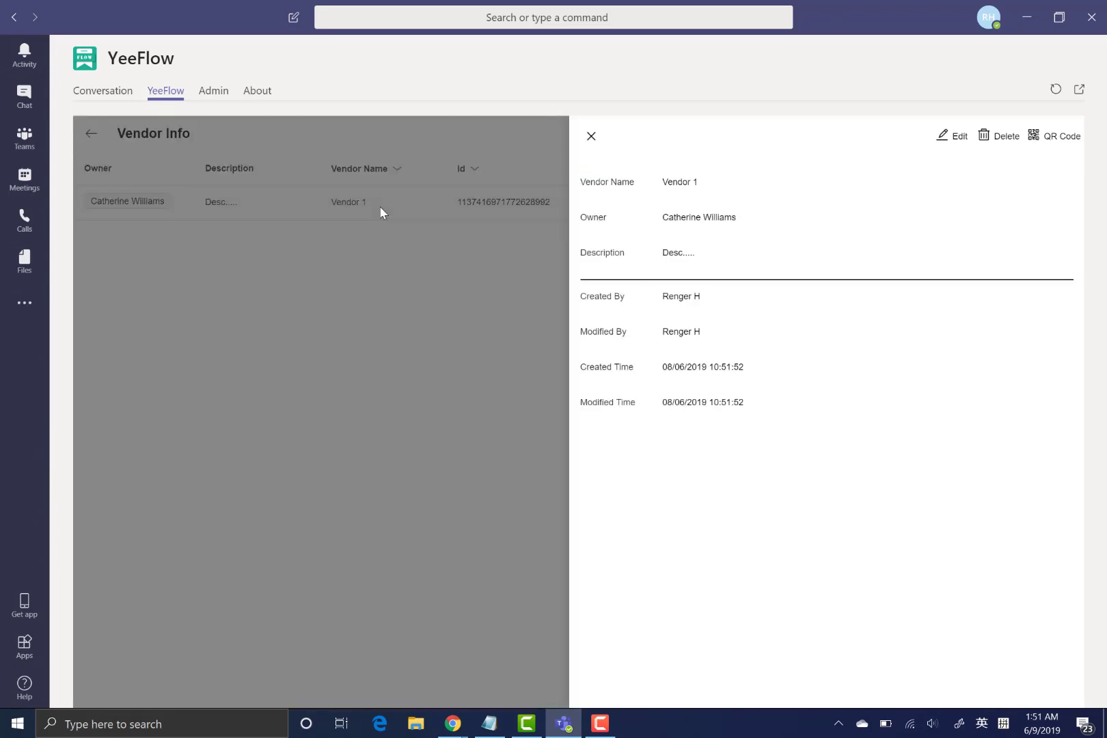
pyautogui.click(957, 138)
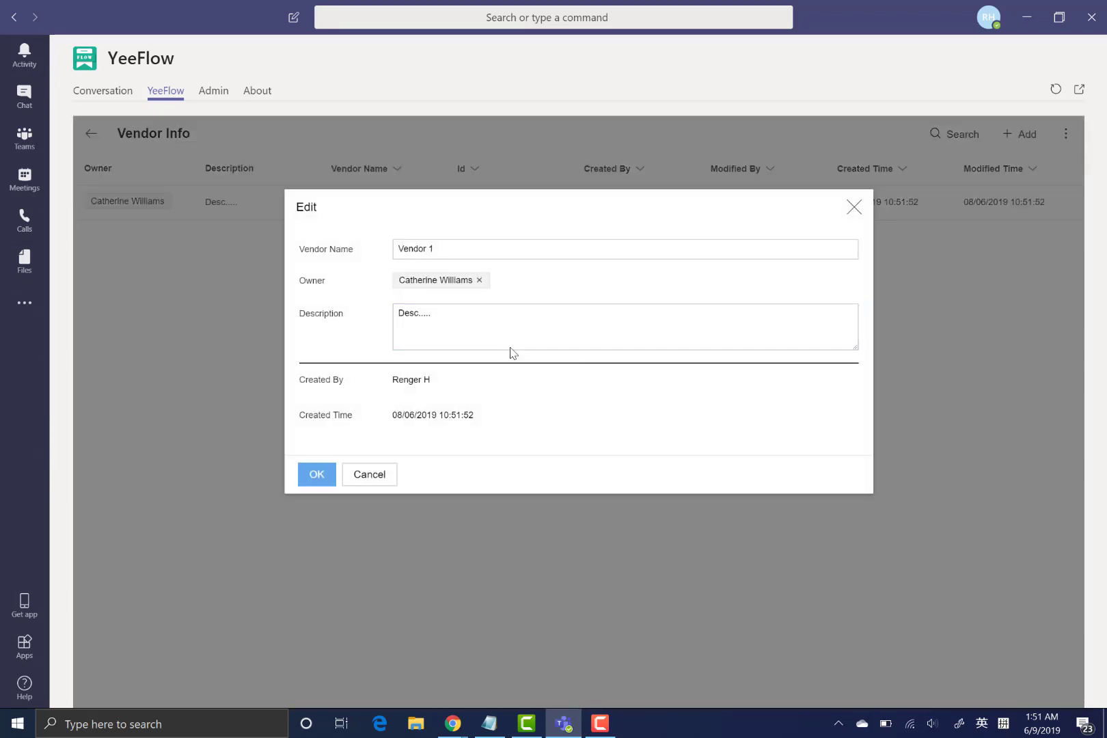
pyautogui.click(507, 323)
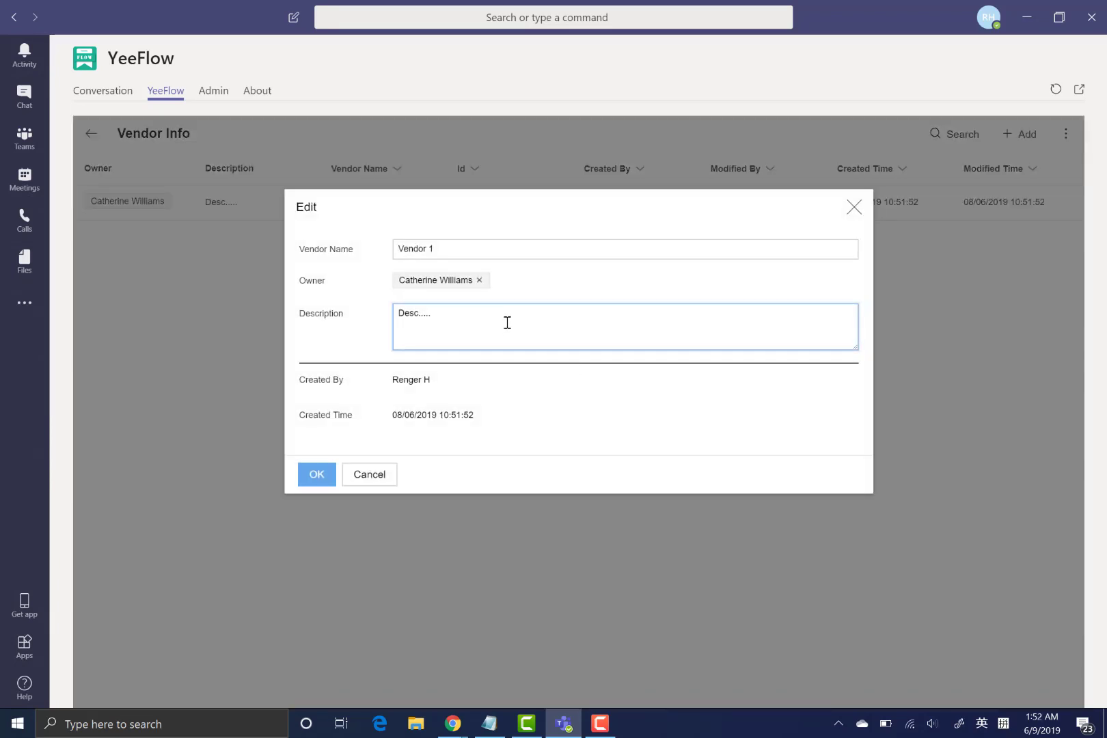
pyautogui.write('More Info.')
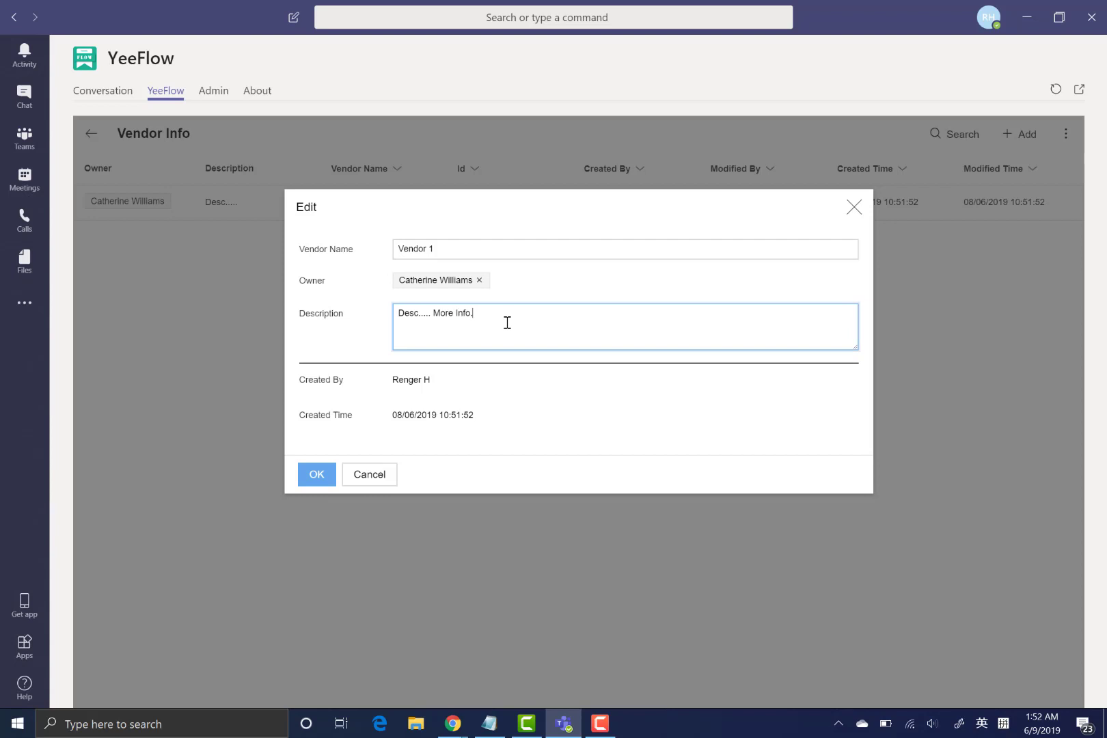
pyautogui.click(315, 476)
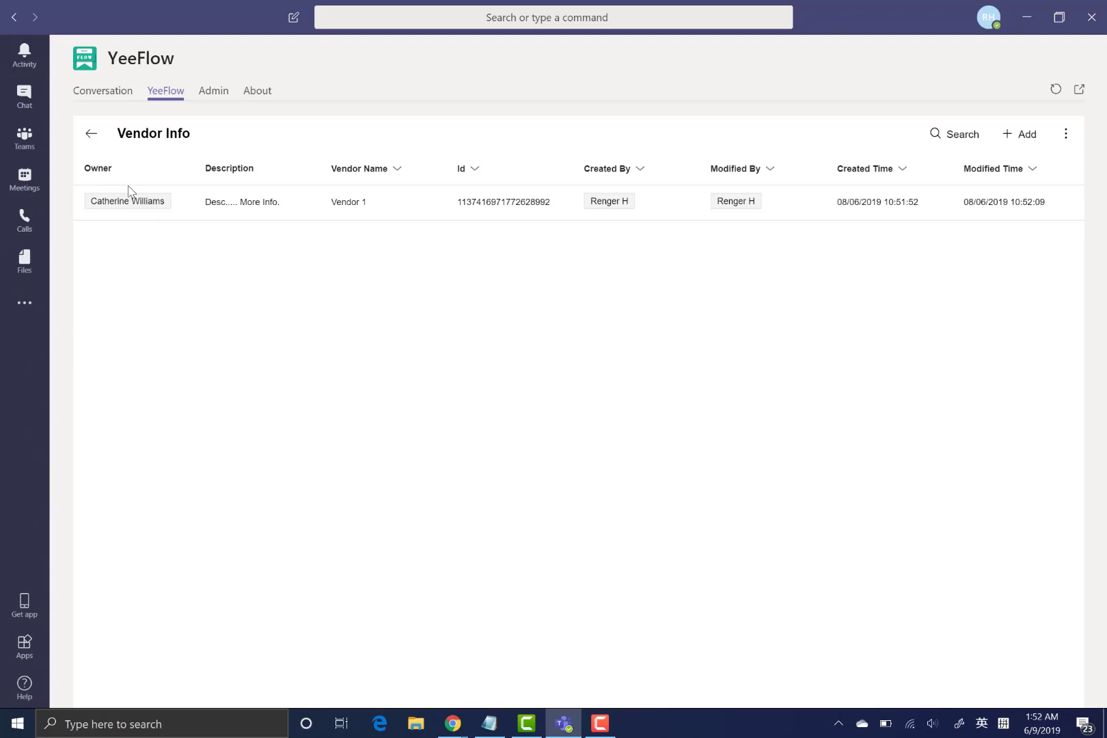
# - Log in to the YeeFlow bot conversation and send it 'help'
pyautogui.click(107, 99)
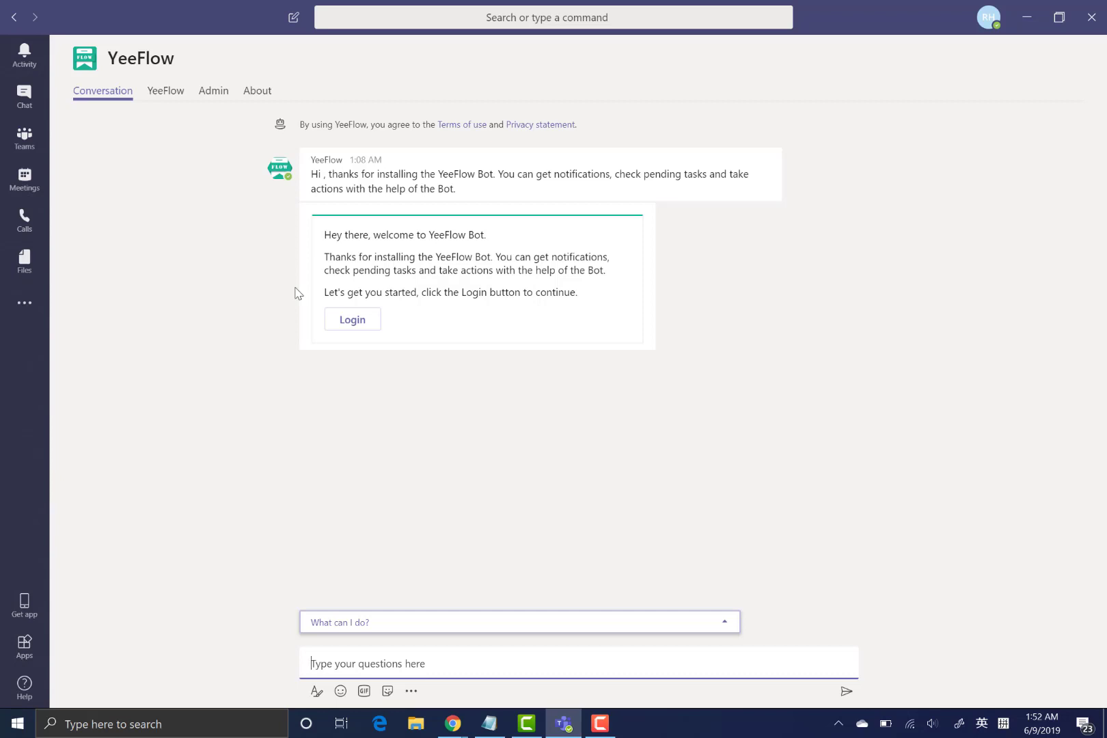
pyautogui.click(374, 324)
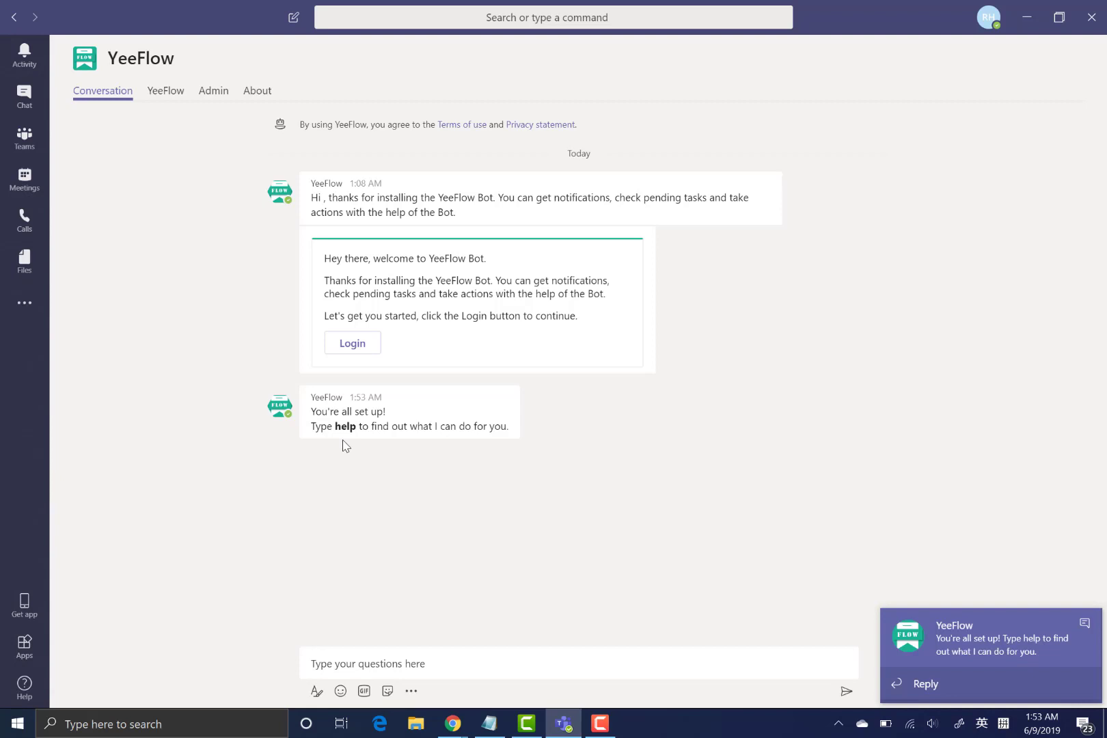
pyautogui.click(396, 656)
pyautogui.write('help')
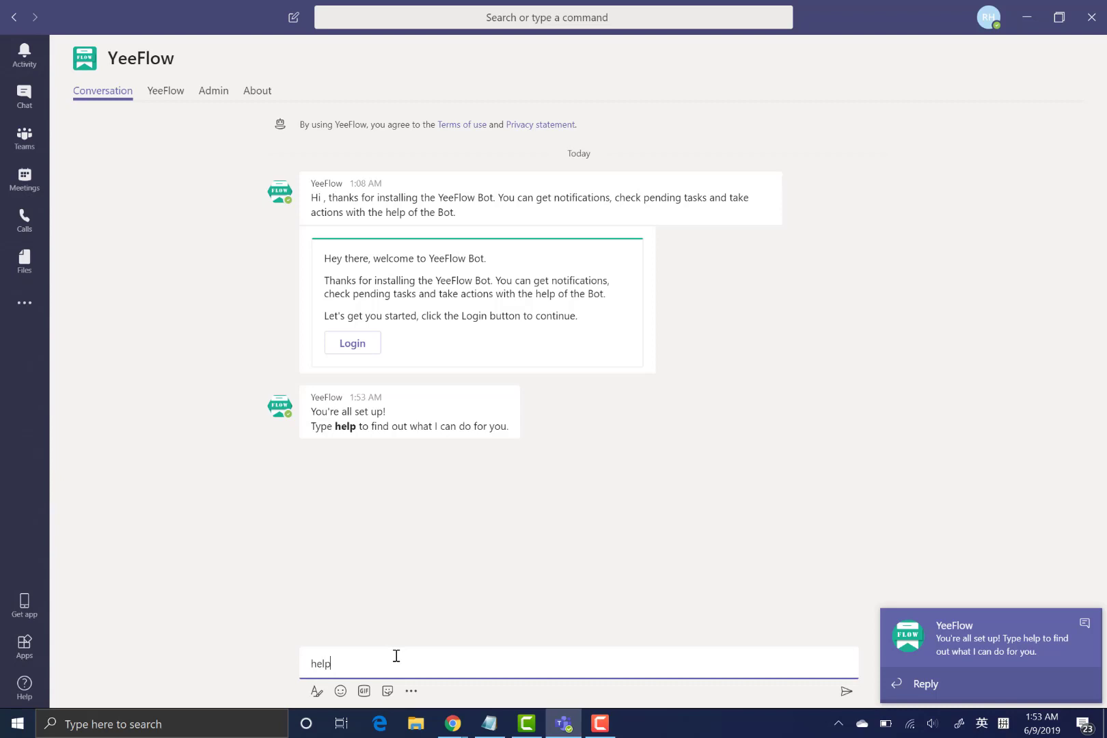
pyautogui.press('Return')
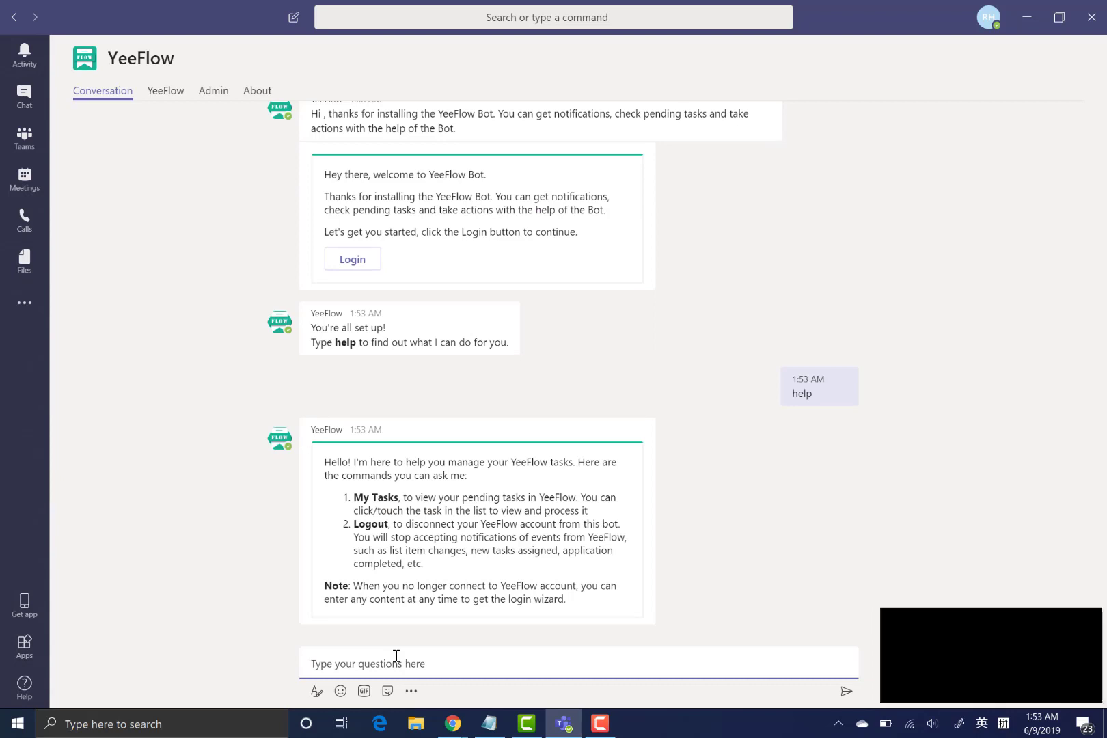
# - Send 'my' to request My Tasks from the bot and review the replies
pyautogui.write('my')
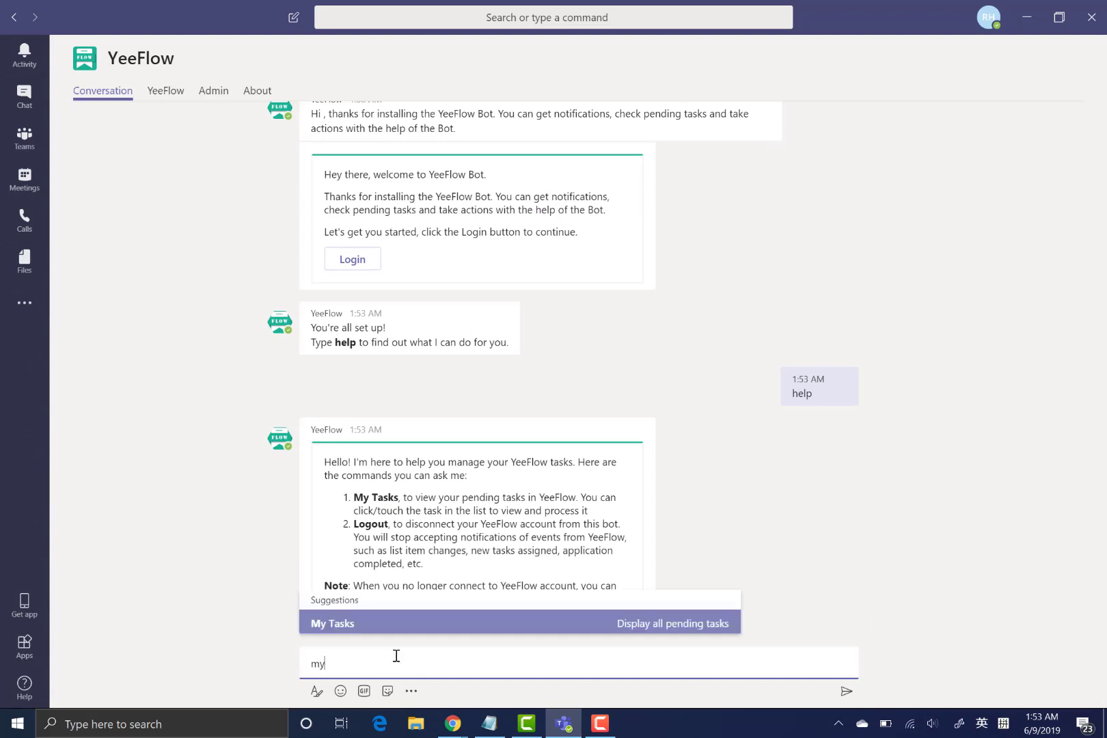
pyautogui.press('Return')
pyautogui.press('Return')
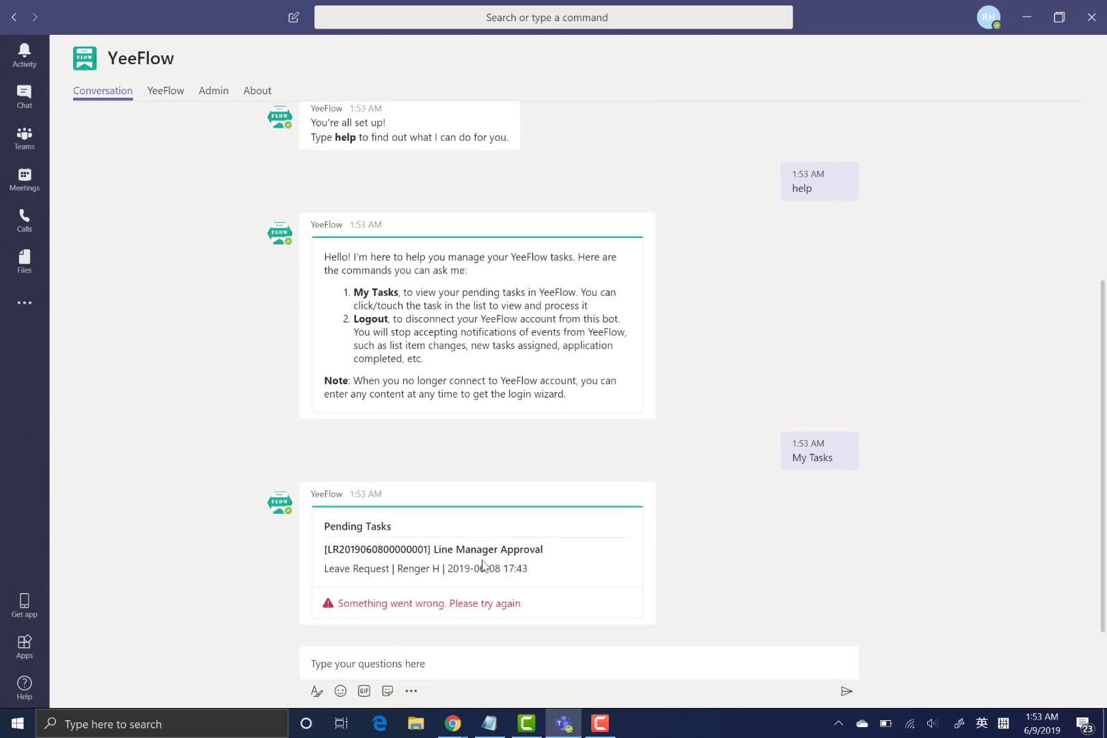
pyautogui.scroll(3, 856, 443)
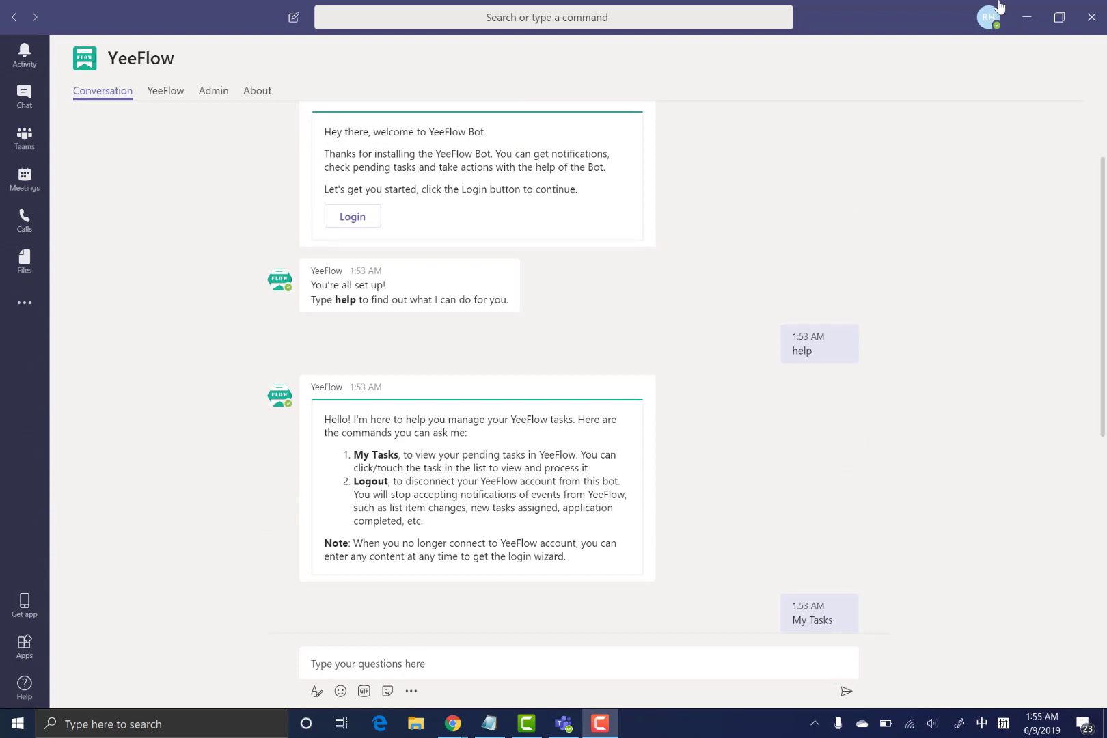
# - Create a private team from scratch named 'Vendor Management'
pyautogui.click(39, 144)
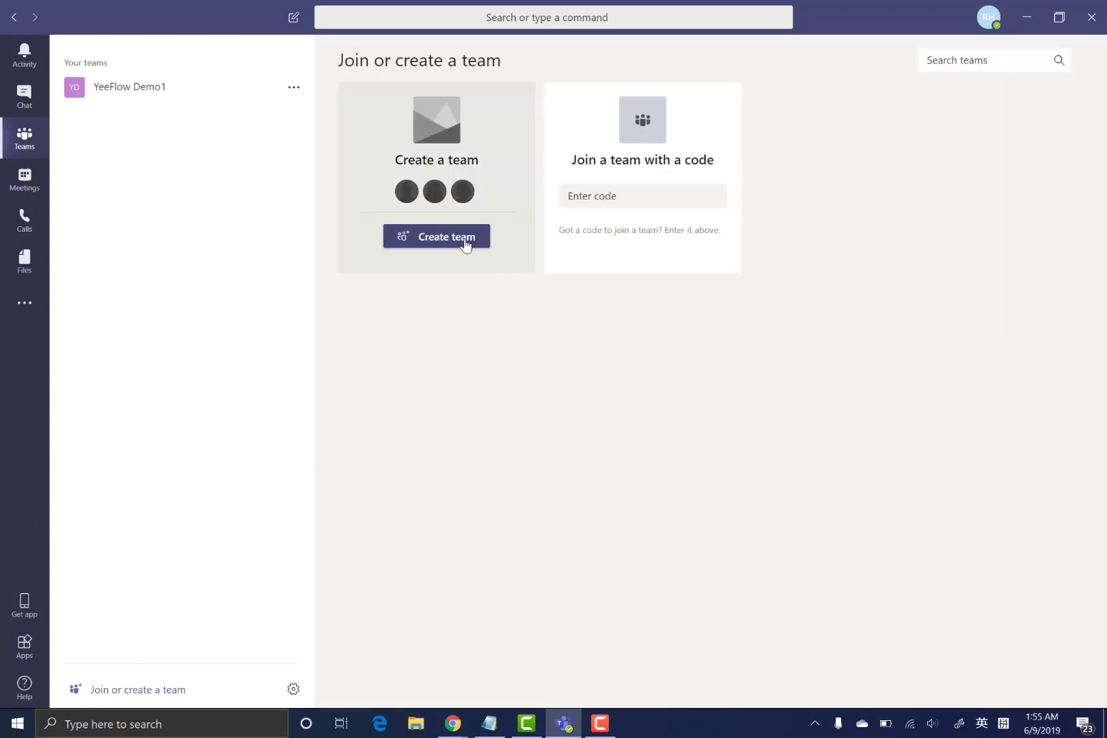
pyautogui.click(464, 240)
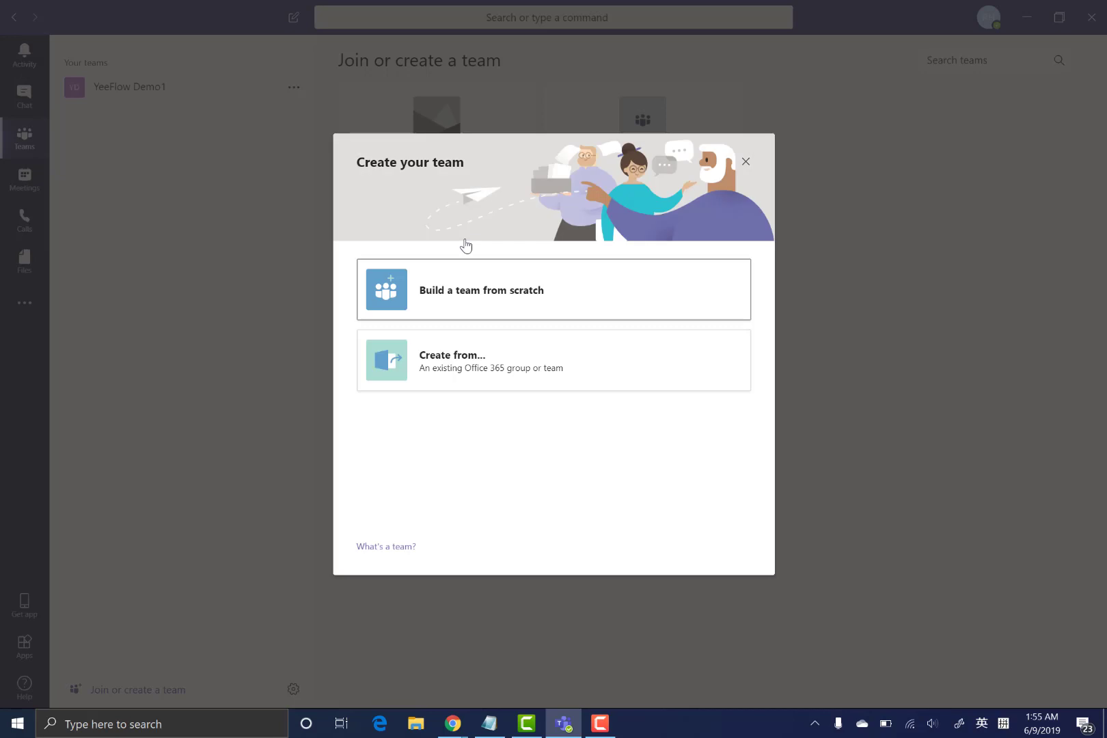
pyautogui.click(505, 309)
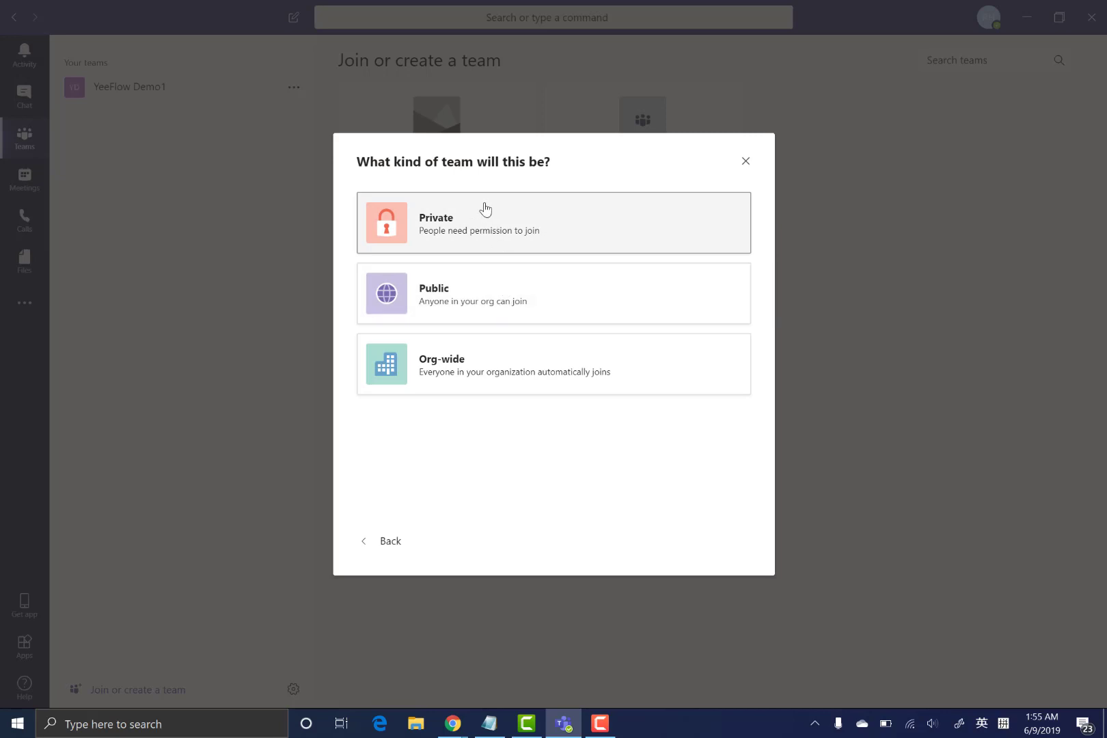
pyautogui.click(467, 236)
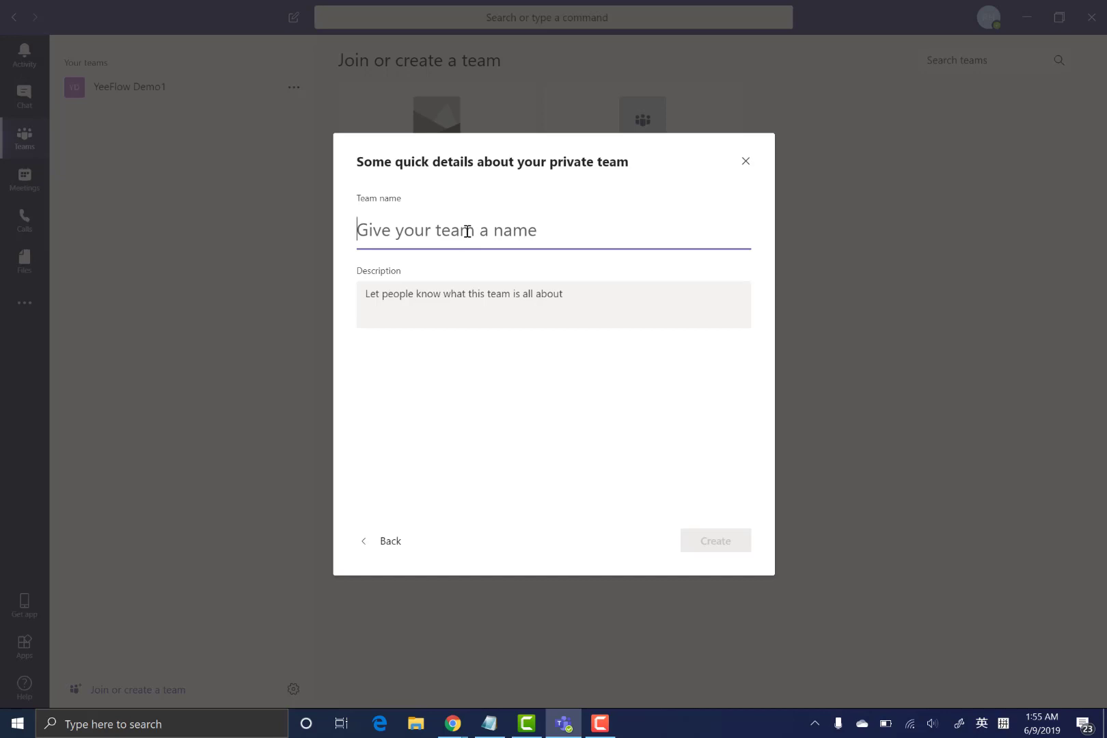
pyautogui.write('Vendor M')
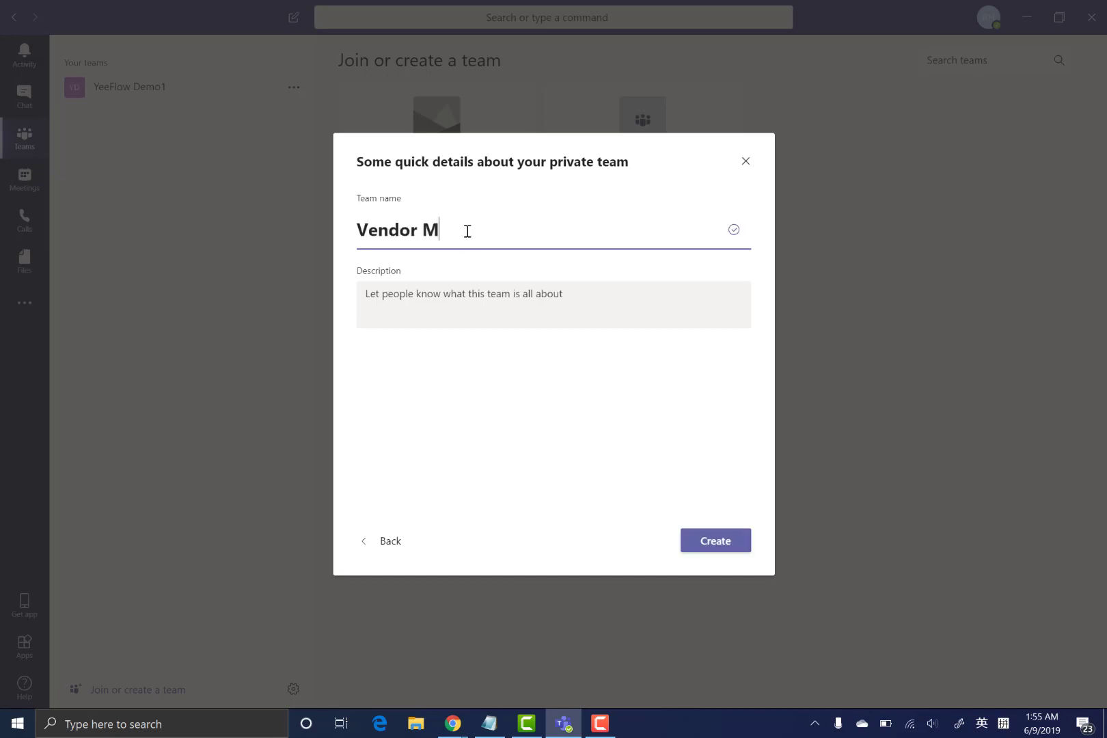
pyautogui.write('anagement')
pyautogui.click(721, 546)
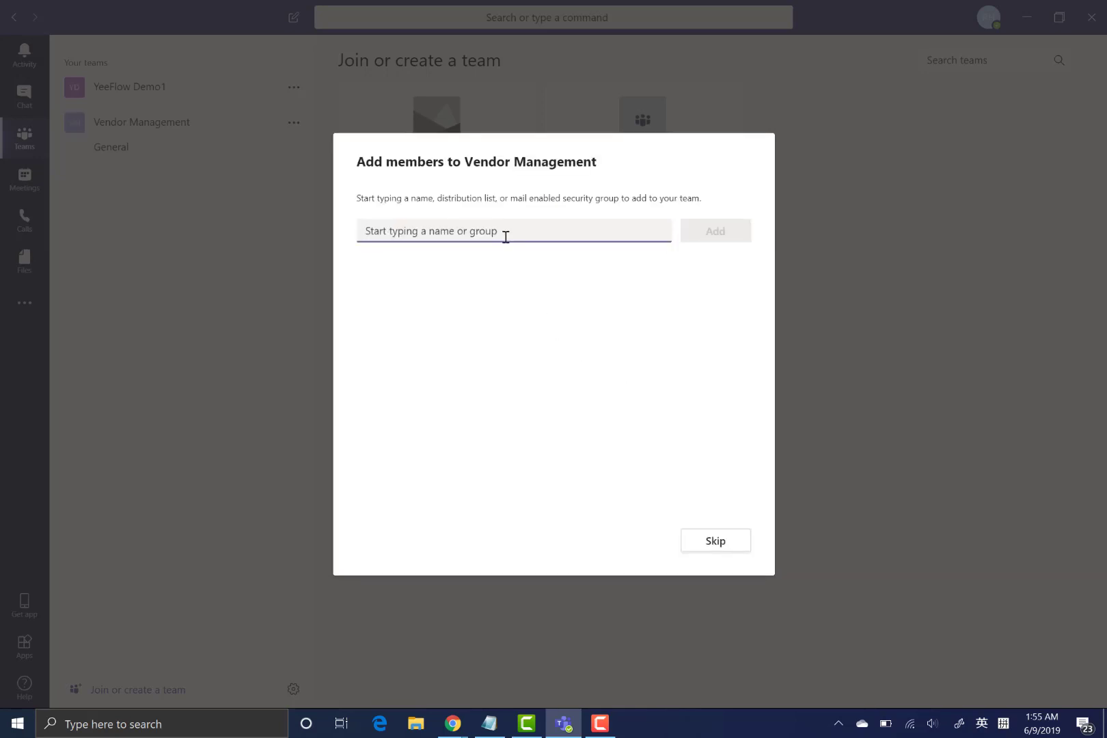
# - Add the suggested colleague as a team member and close the dialog
pyautogui.write('will')
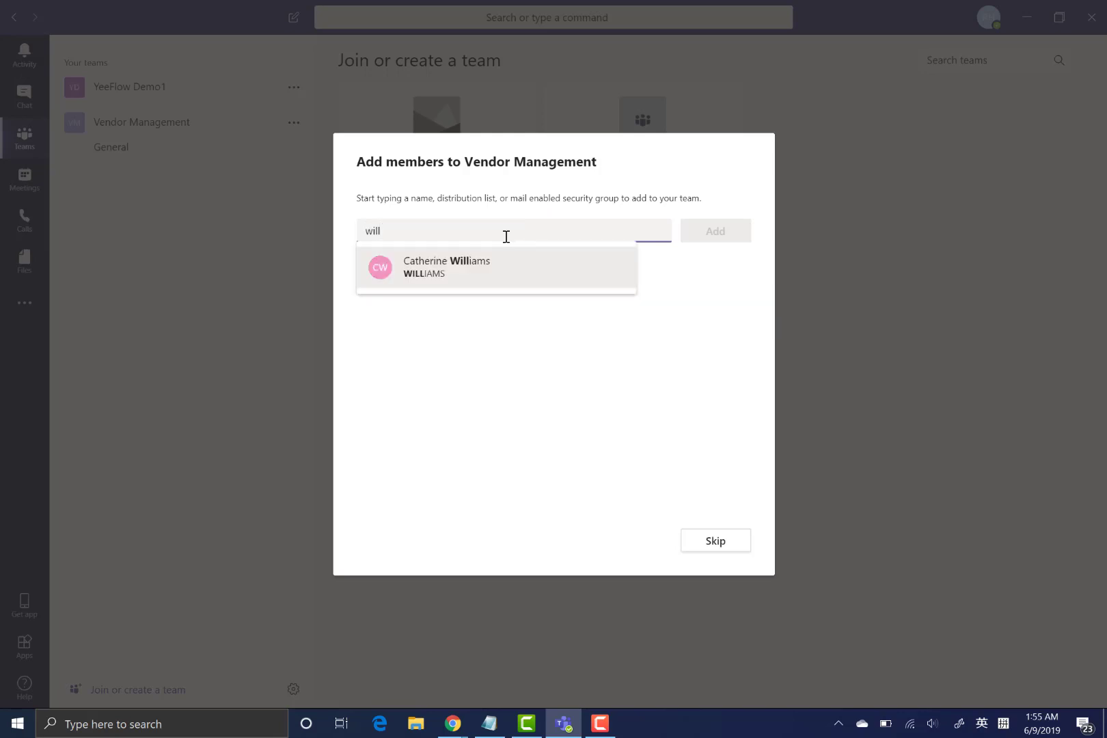
pyautogui.press('Return')
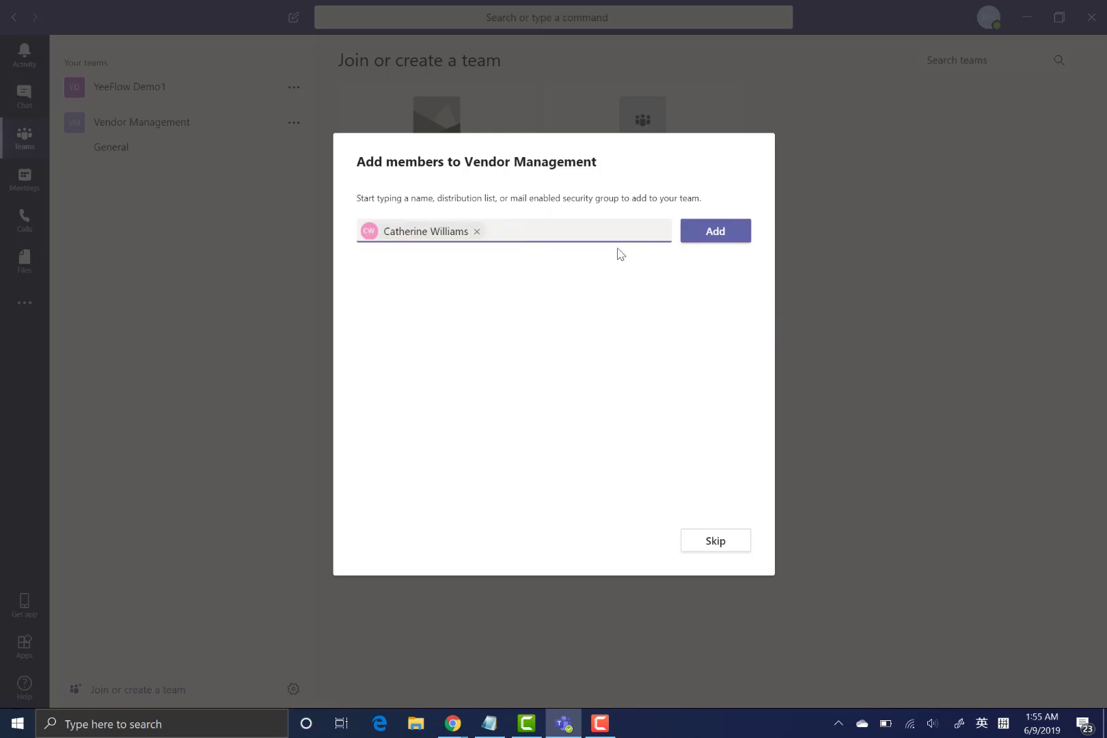
pyautogui.click(718, 236)
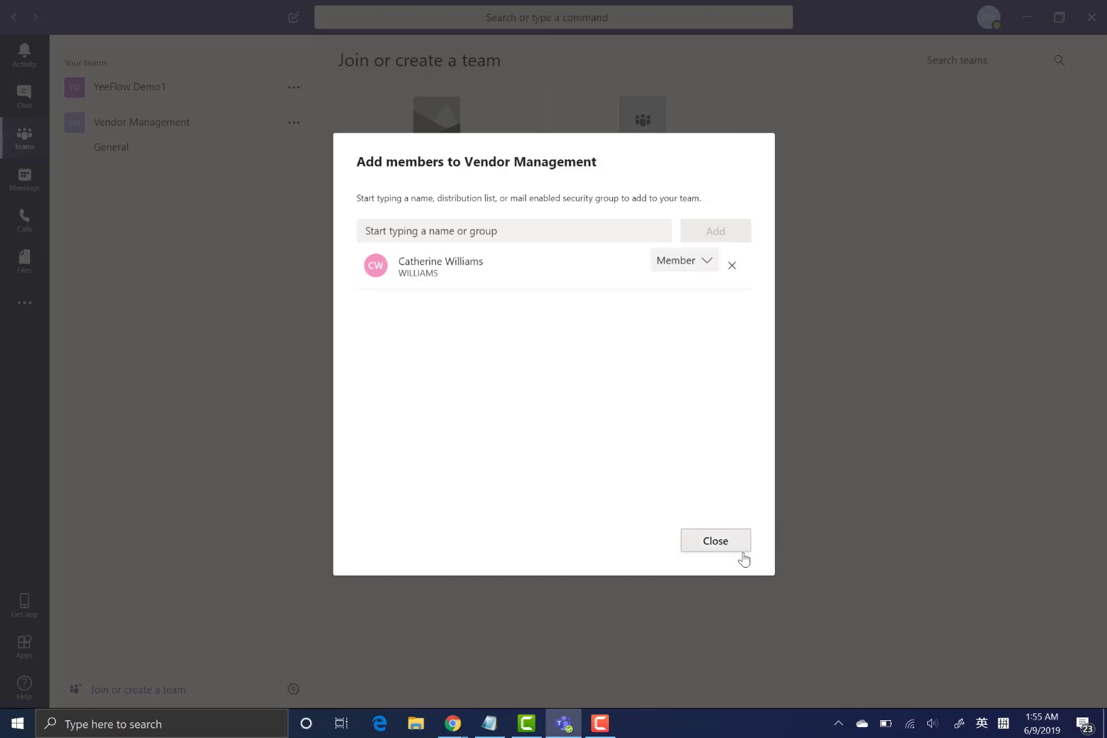
pyautogui.click(718, 552)
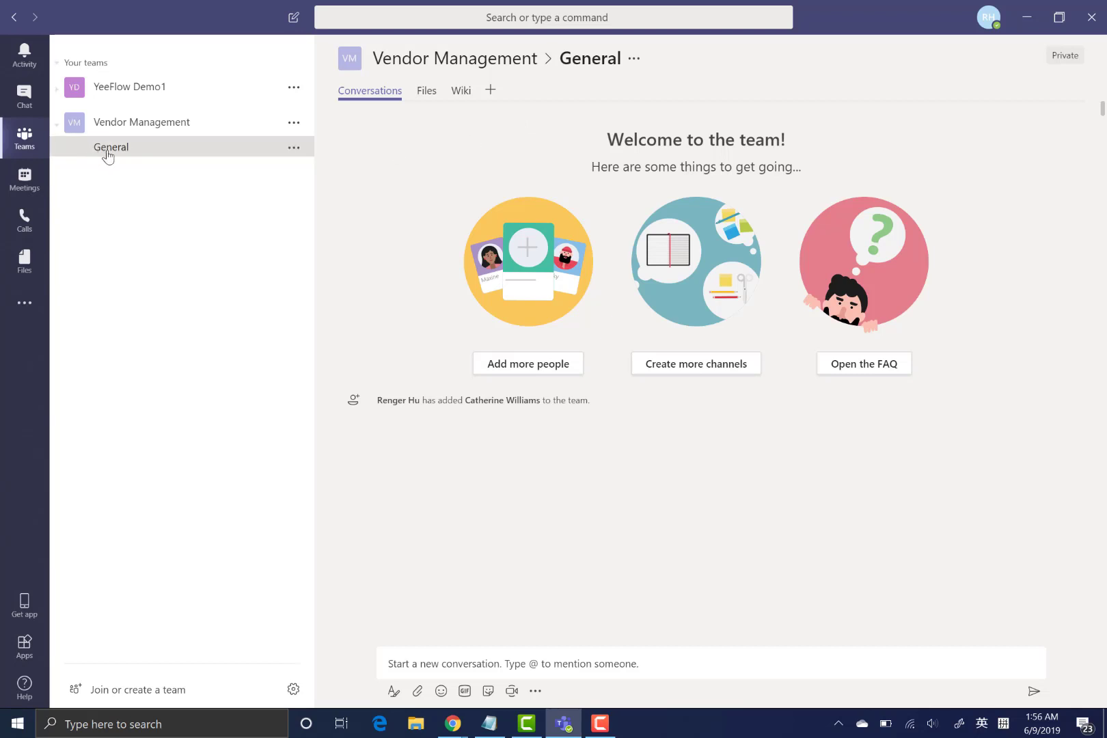
# - Install YeeFlow as a new General channel tab and select the Vendor Info list
pyautogui.click(491, 91)
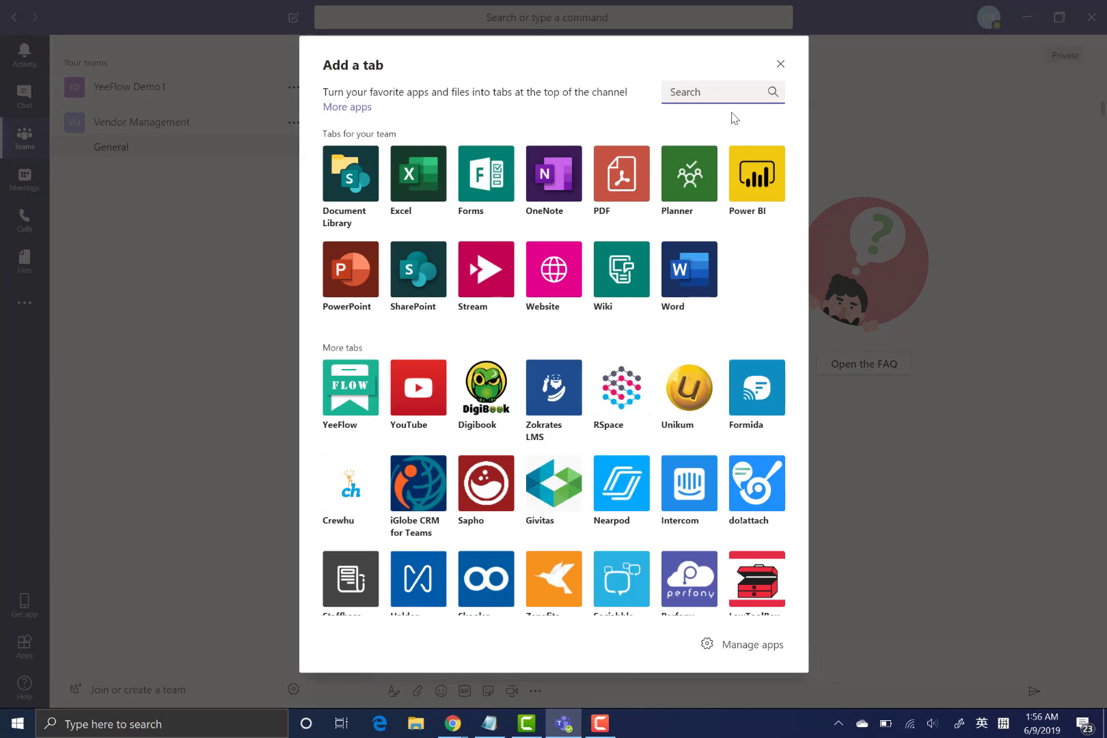
pyautogui.click(350, 387)
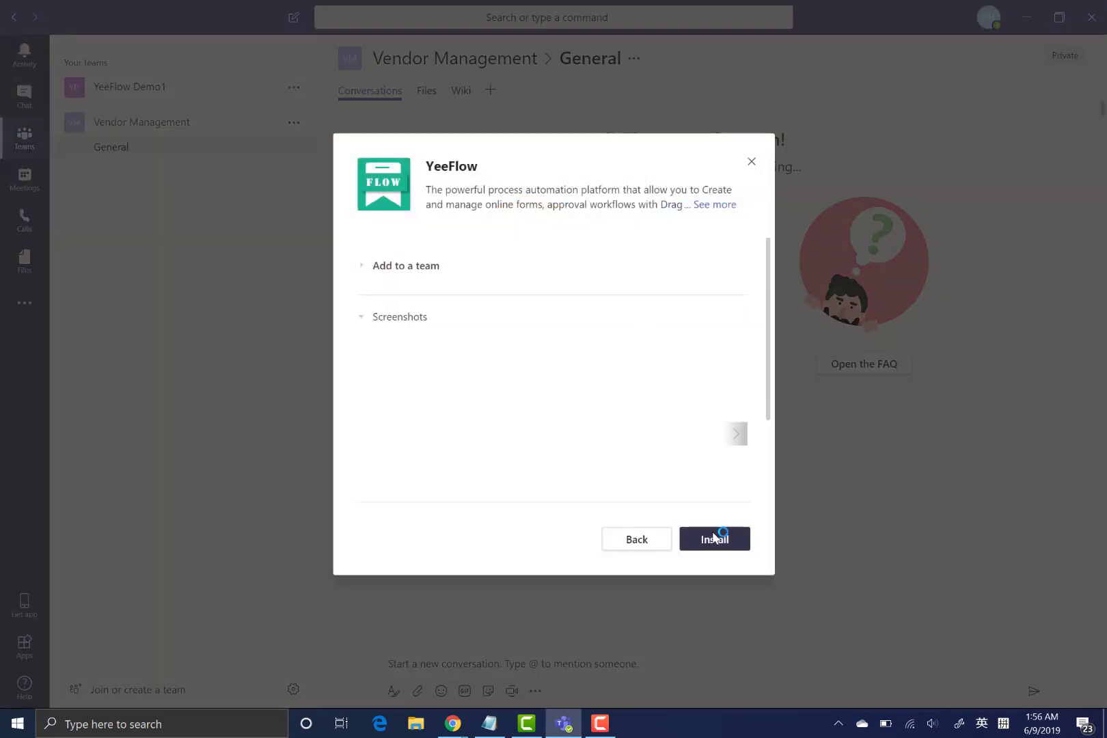
pyautogui.click(714, 540)
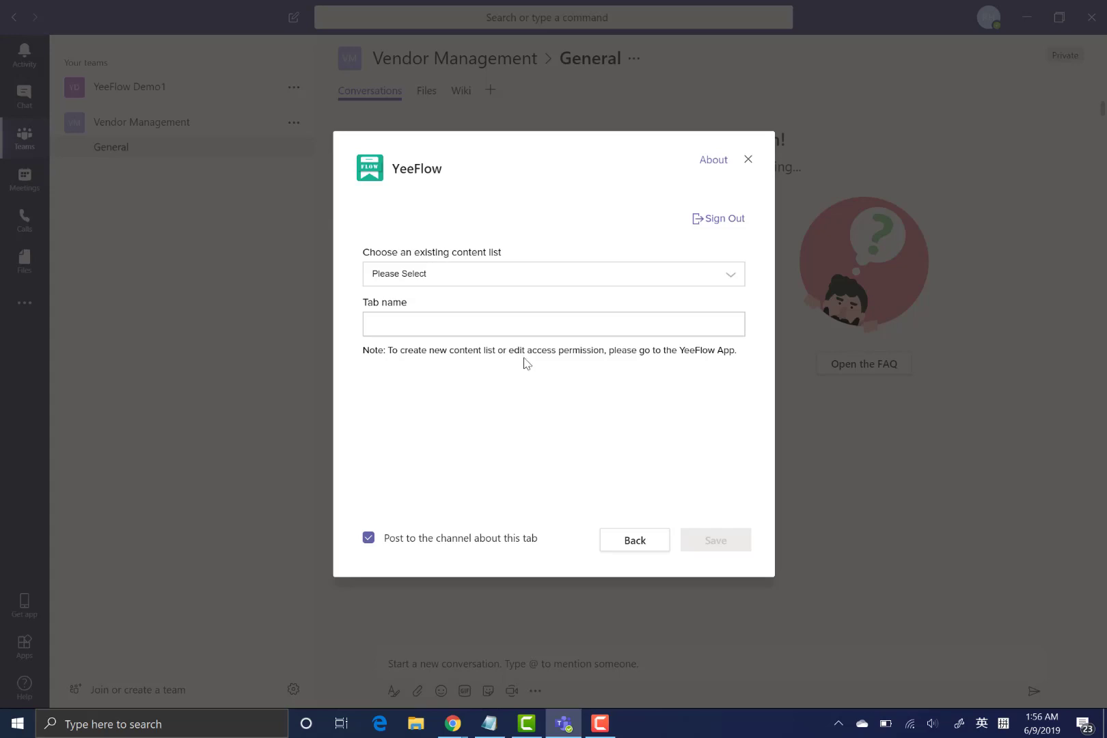
pyautogui.click(473, 286)
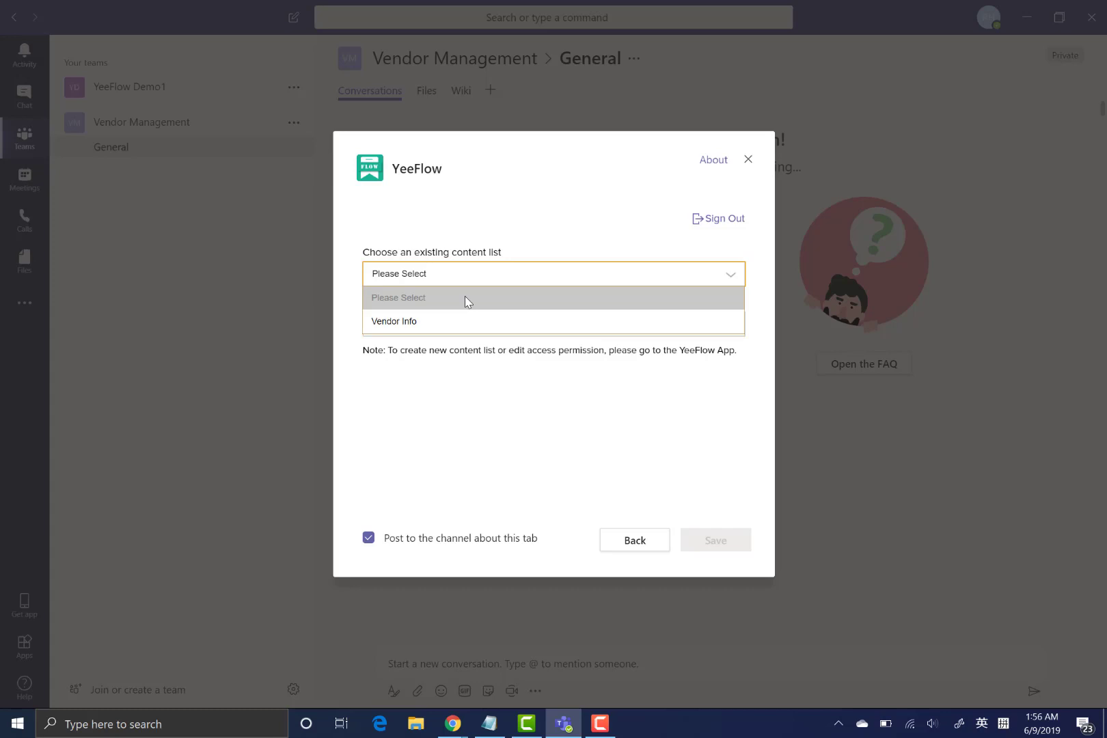
pyautogui.click(435, 319)
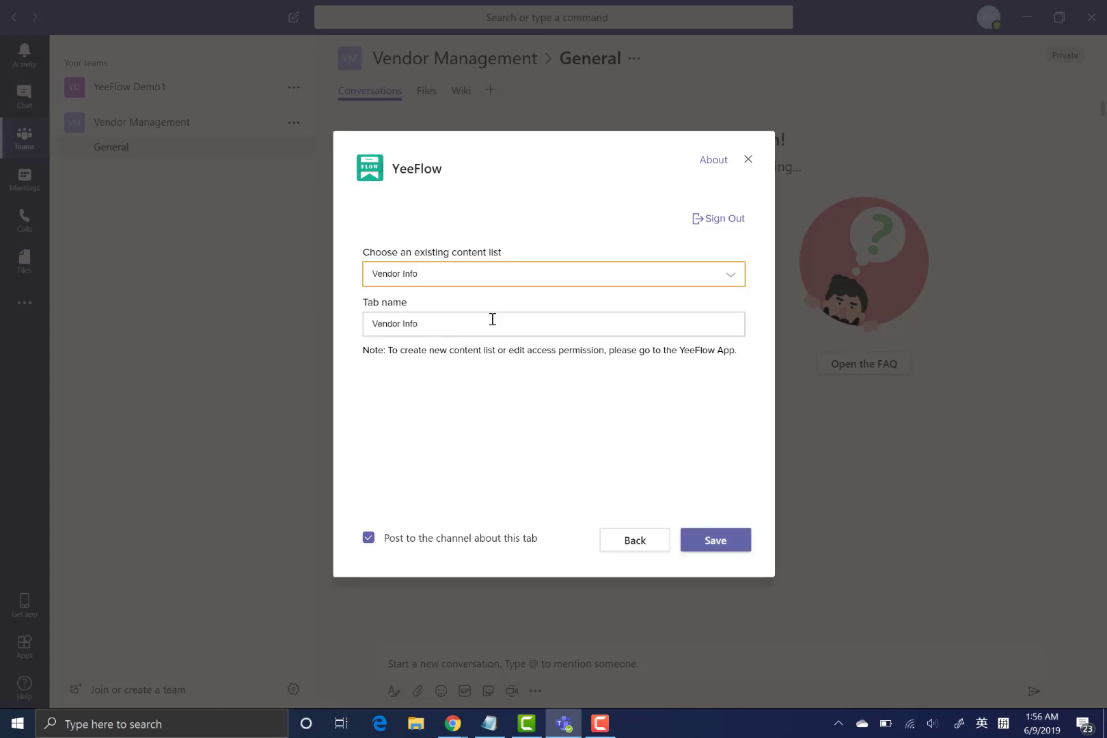
# - Save the Vendor Info tab, then add vendor 'Test From Will' with a chosen owner
pyautogui.click(725, 548)
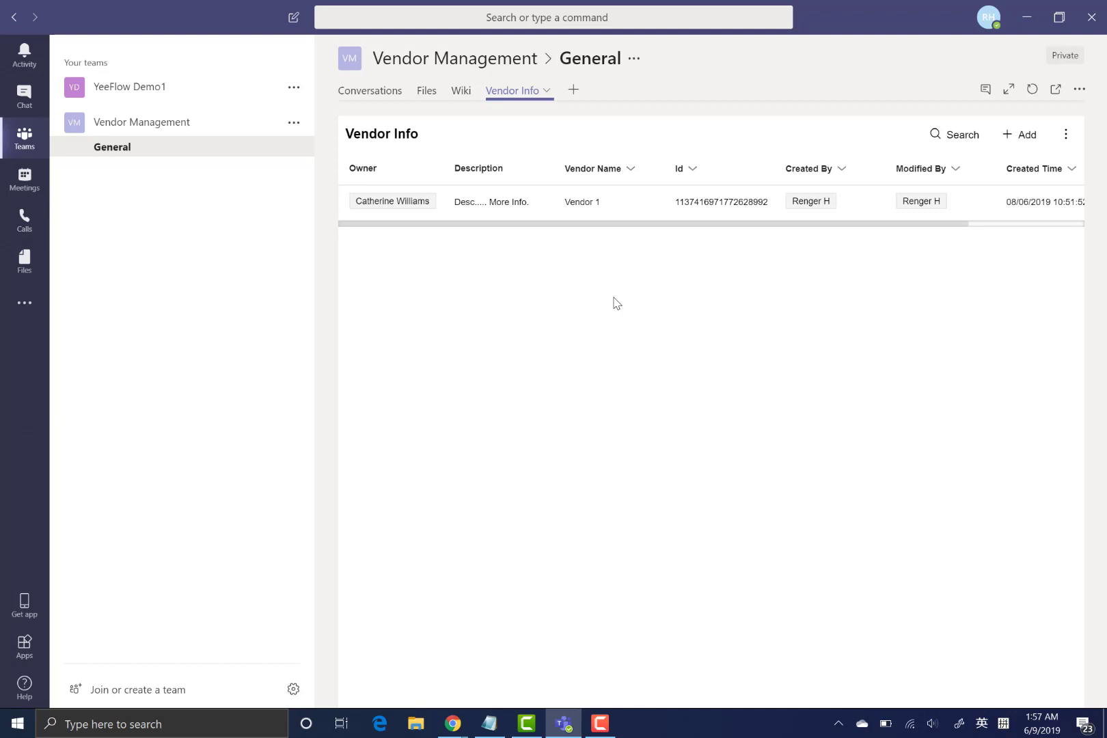
pyautogui.click(1022, 137)
pyautogui.click(573, 249)
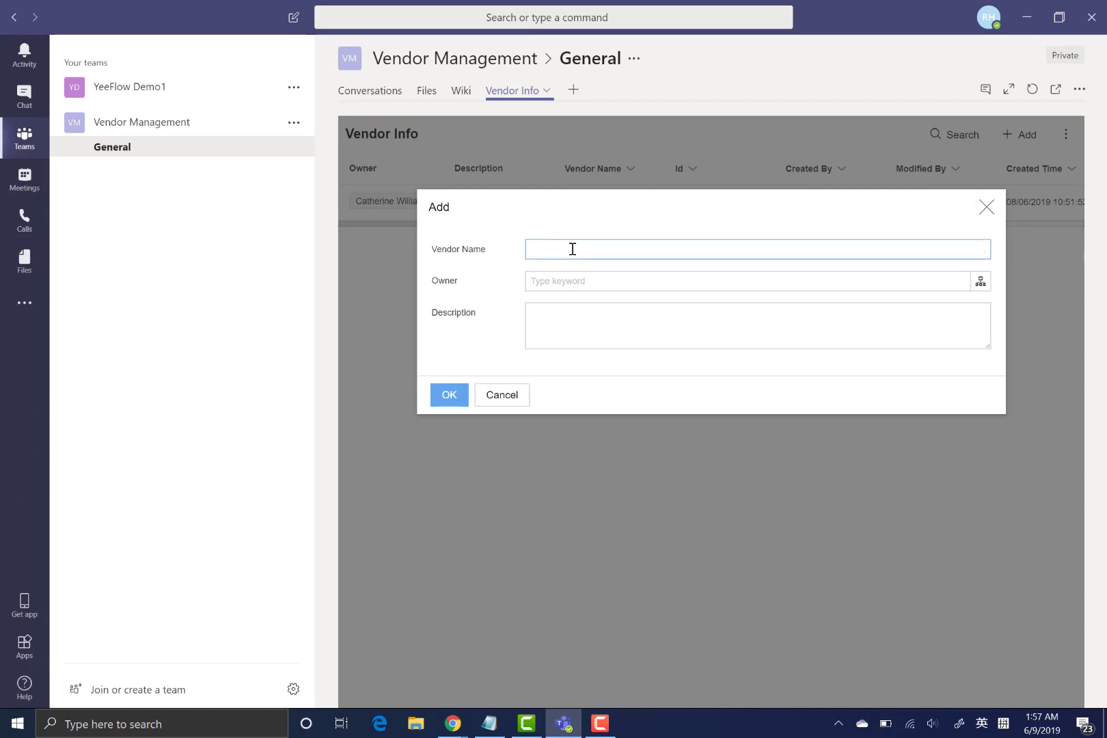
pyautogui.write('Test ')
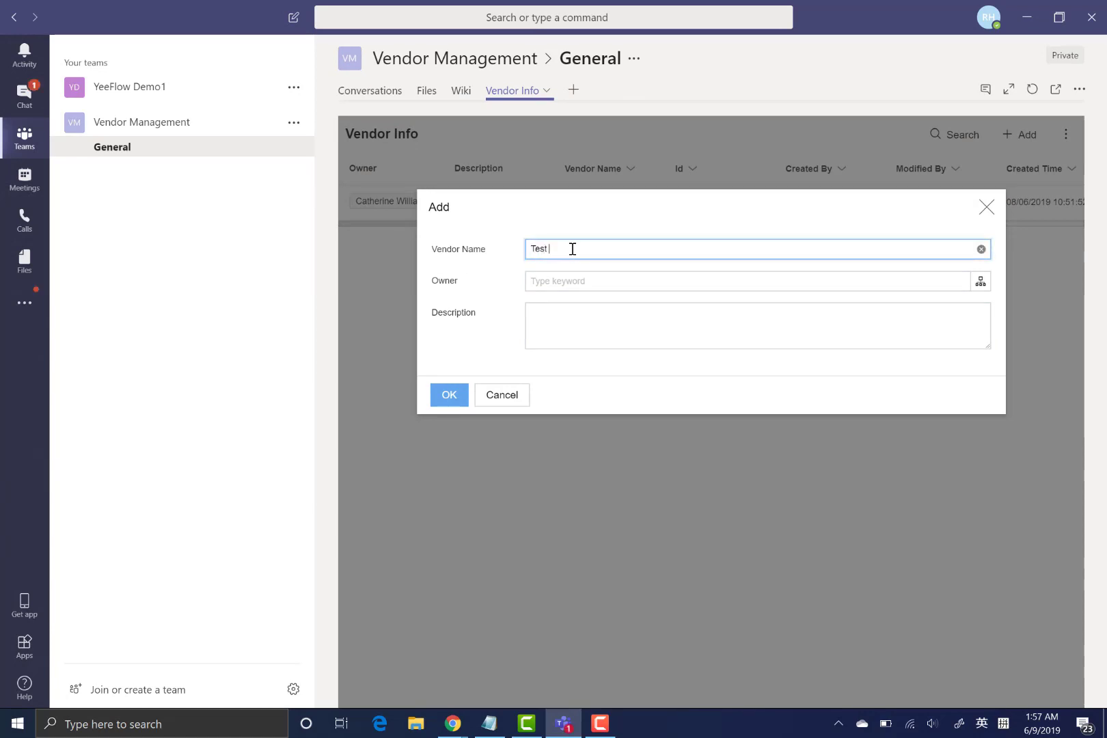
pyautogui.write('From Will')
pyautogui.click(981, 281)
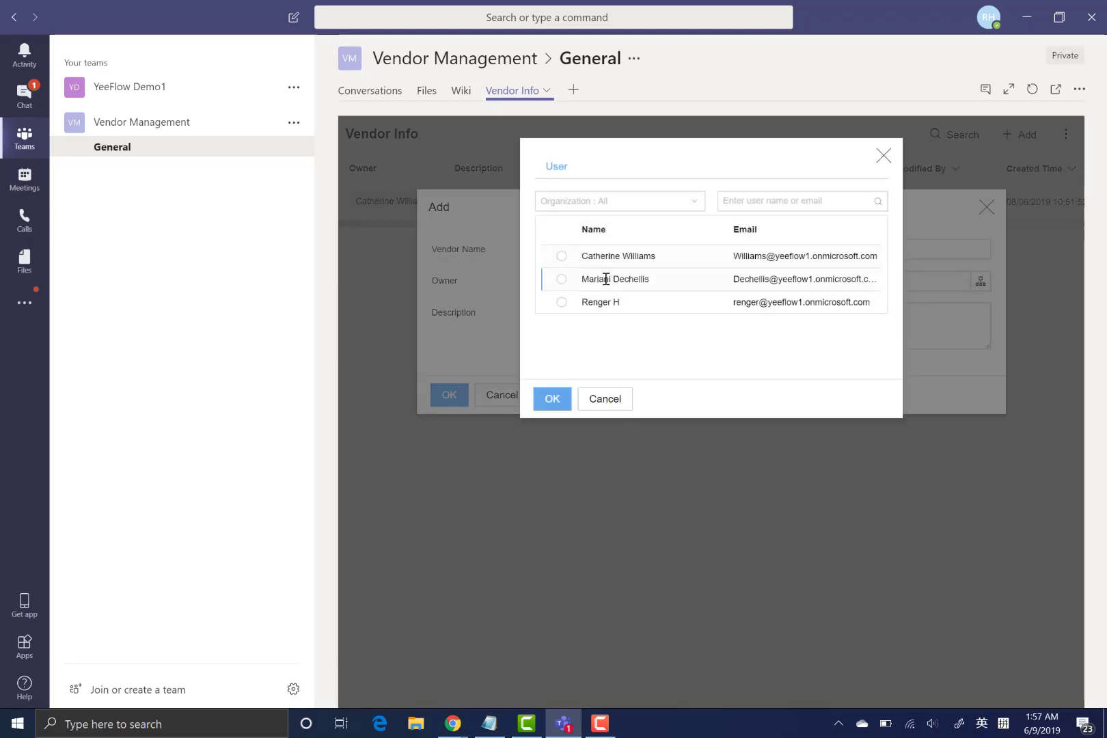
pyautogui.click(605, 257)
pyautogui.click(550, 397)
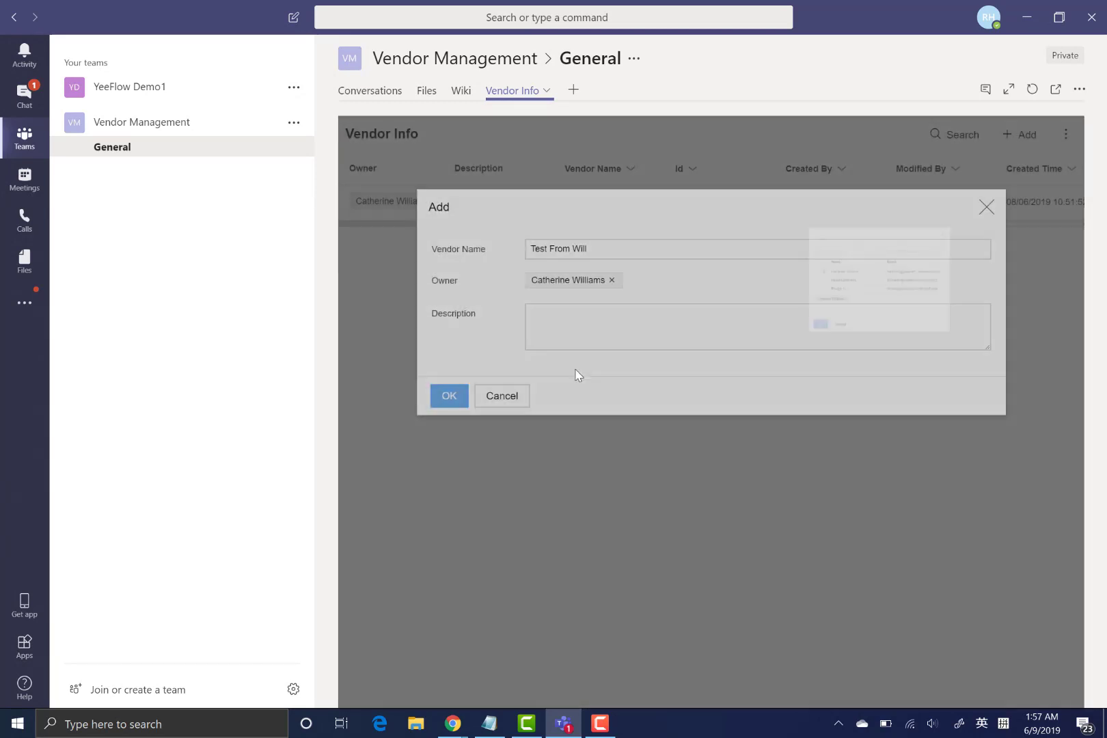
pyautogui.click(458, 398)
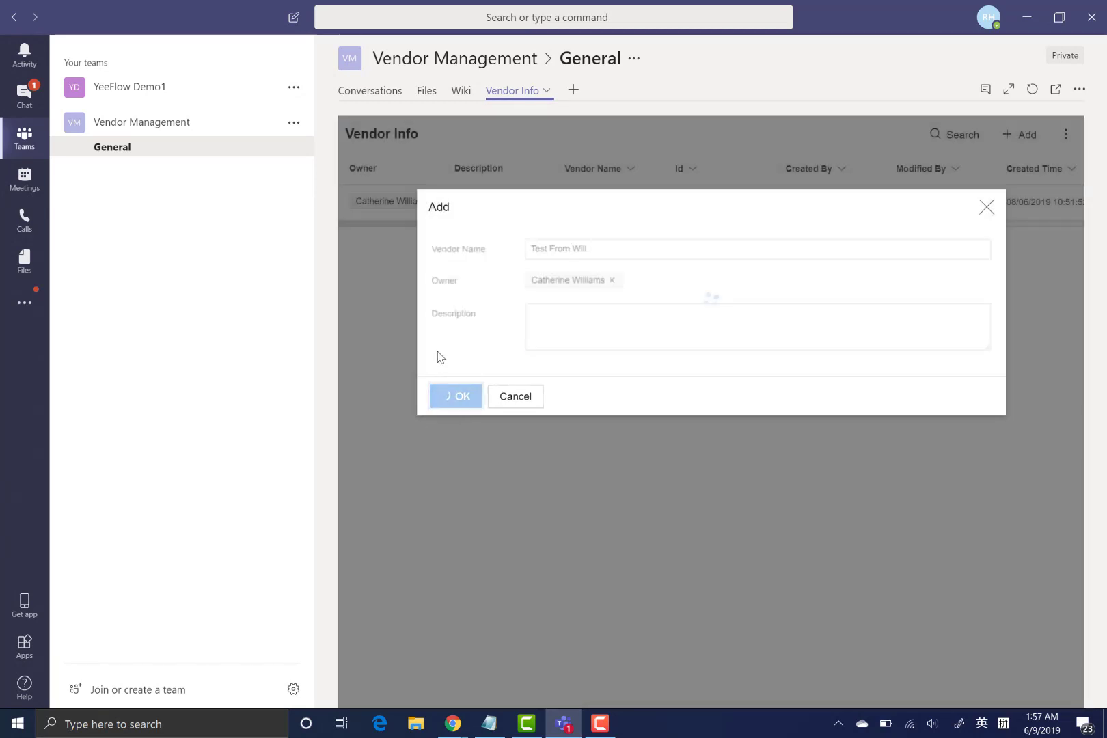